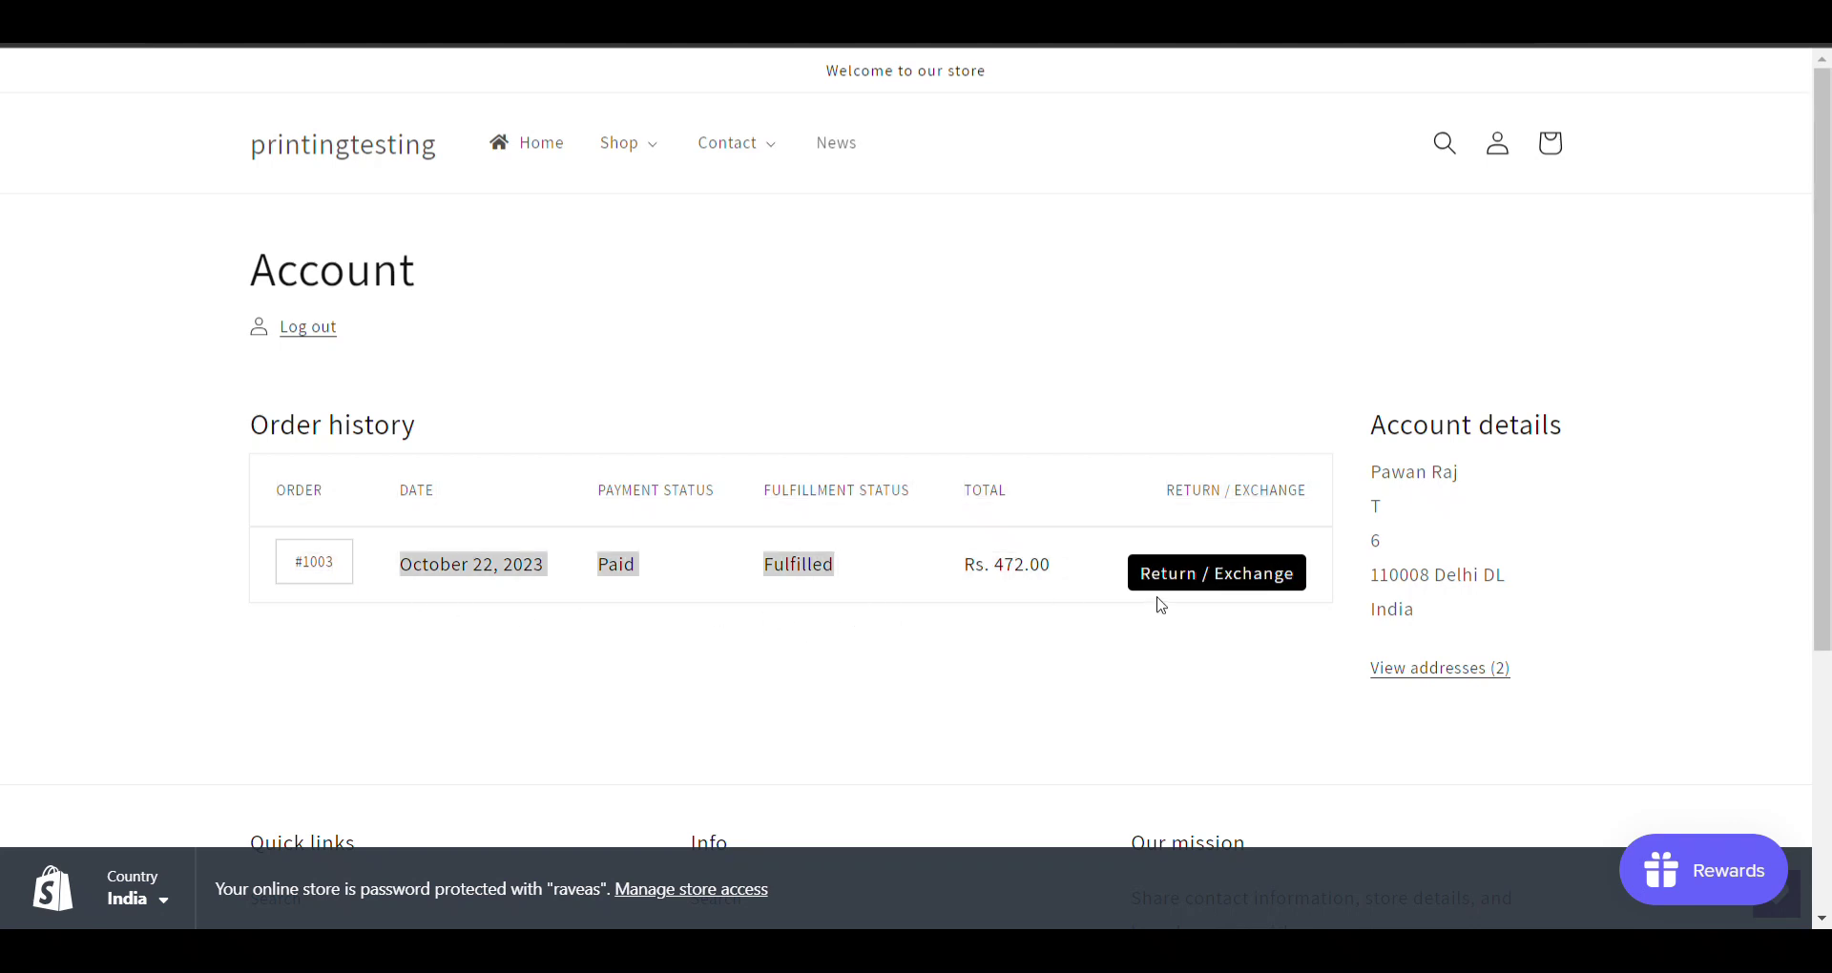
# - Start a return for the Sample Product in order #1003 and reach the return-reason form
pyautogui.click(1174, 589)
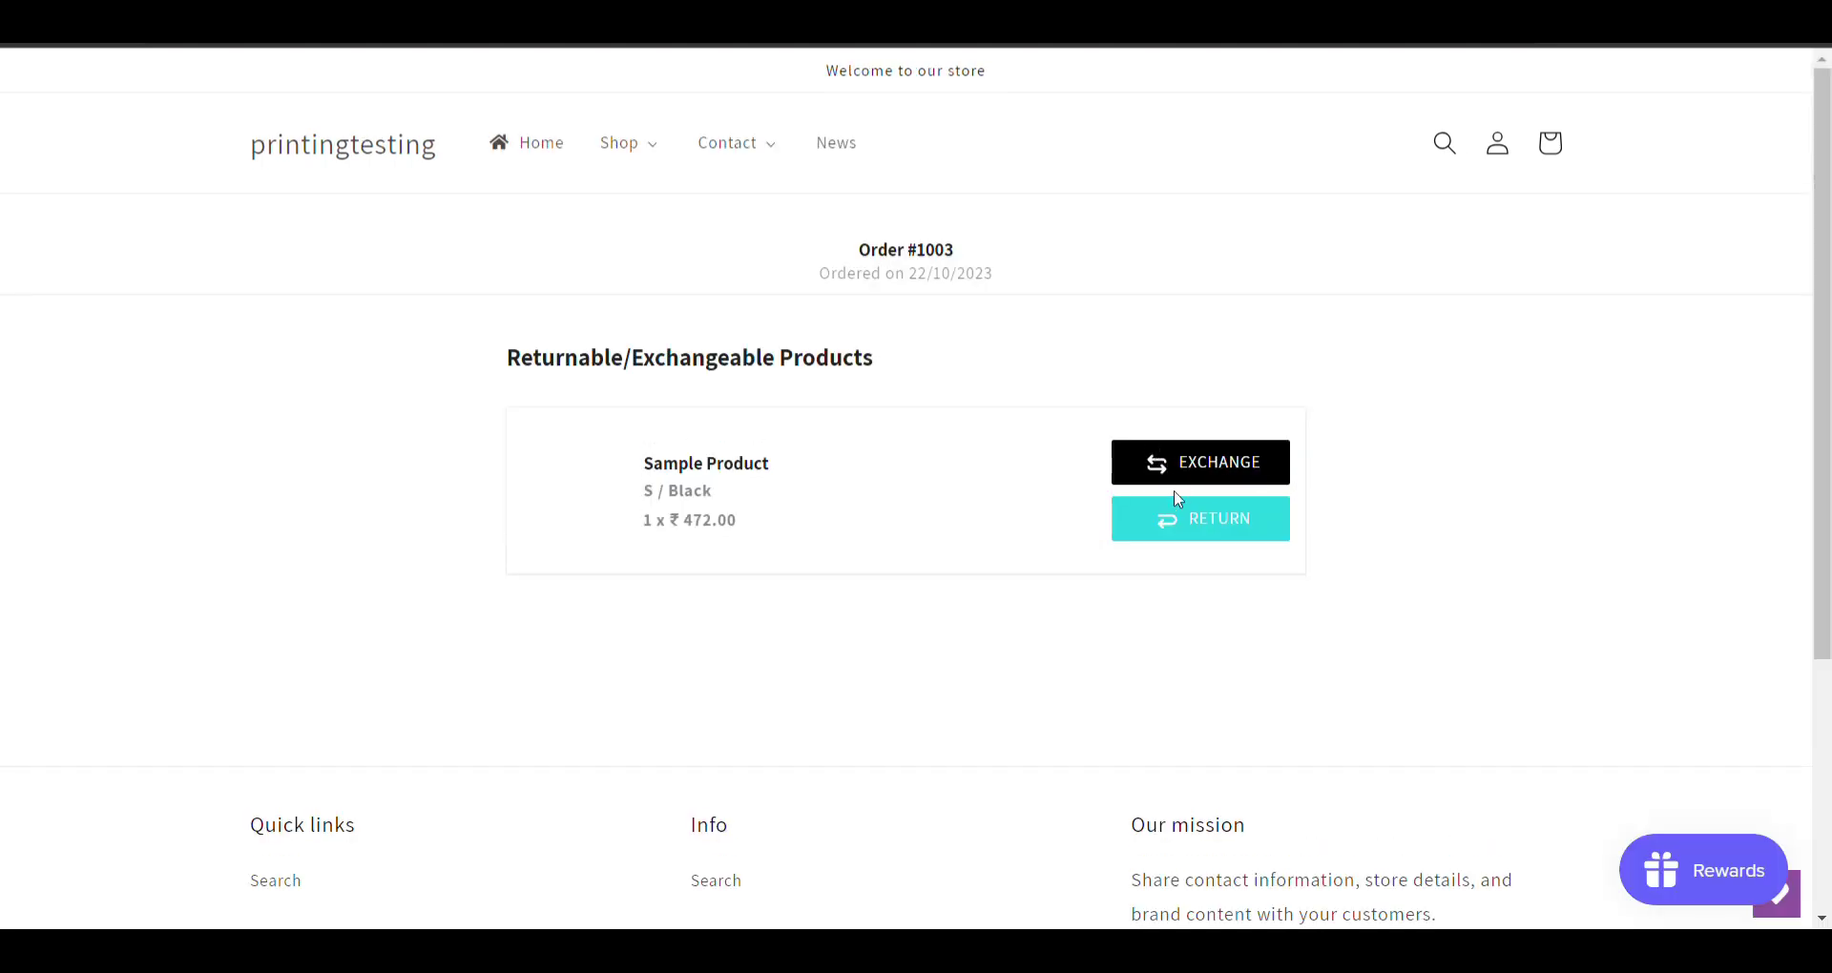
pyautogui.click(1185, 528)
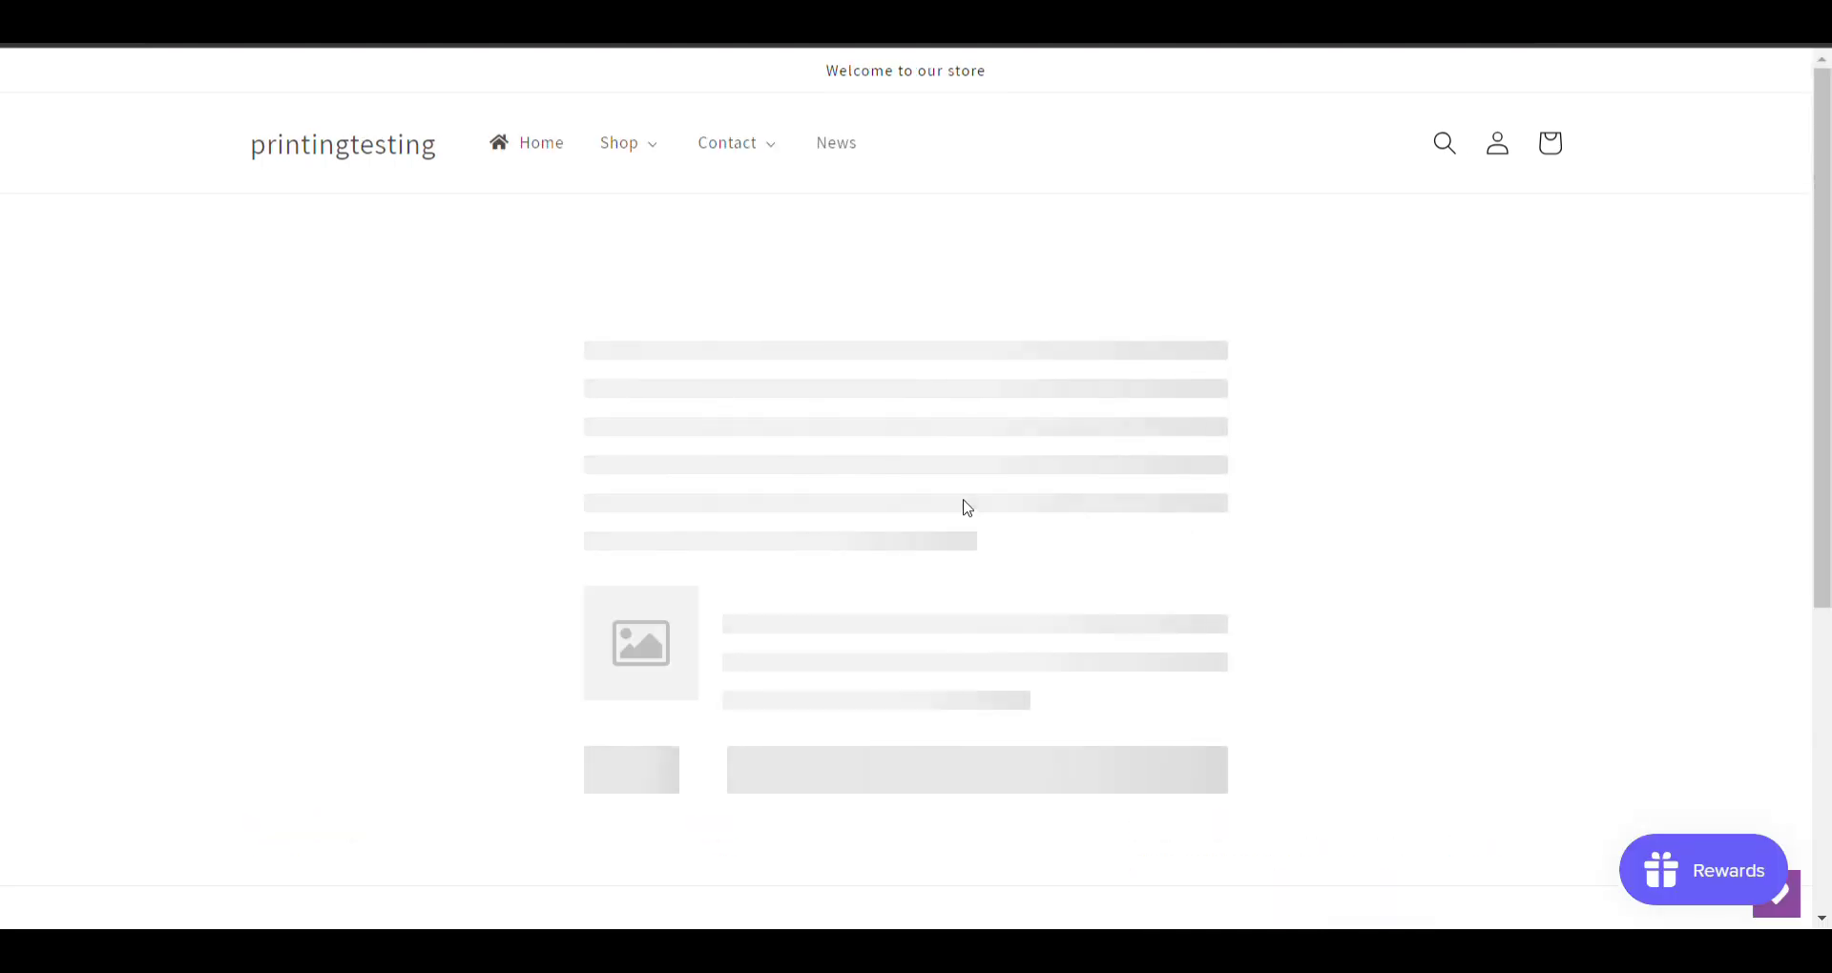
pyautogui.scroll(-3, 968, 506)
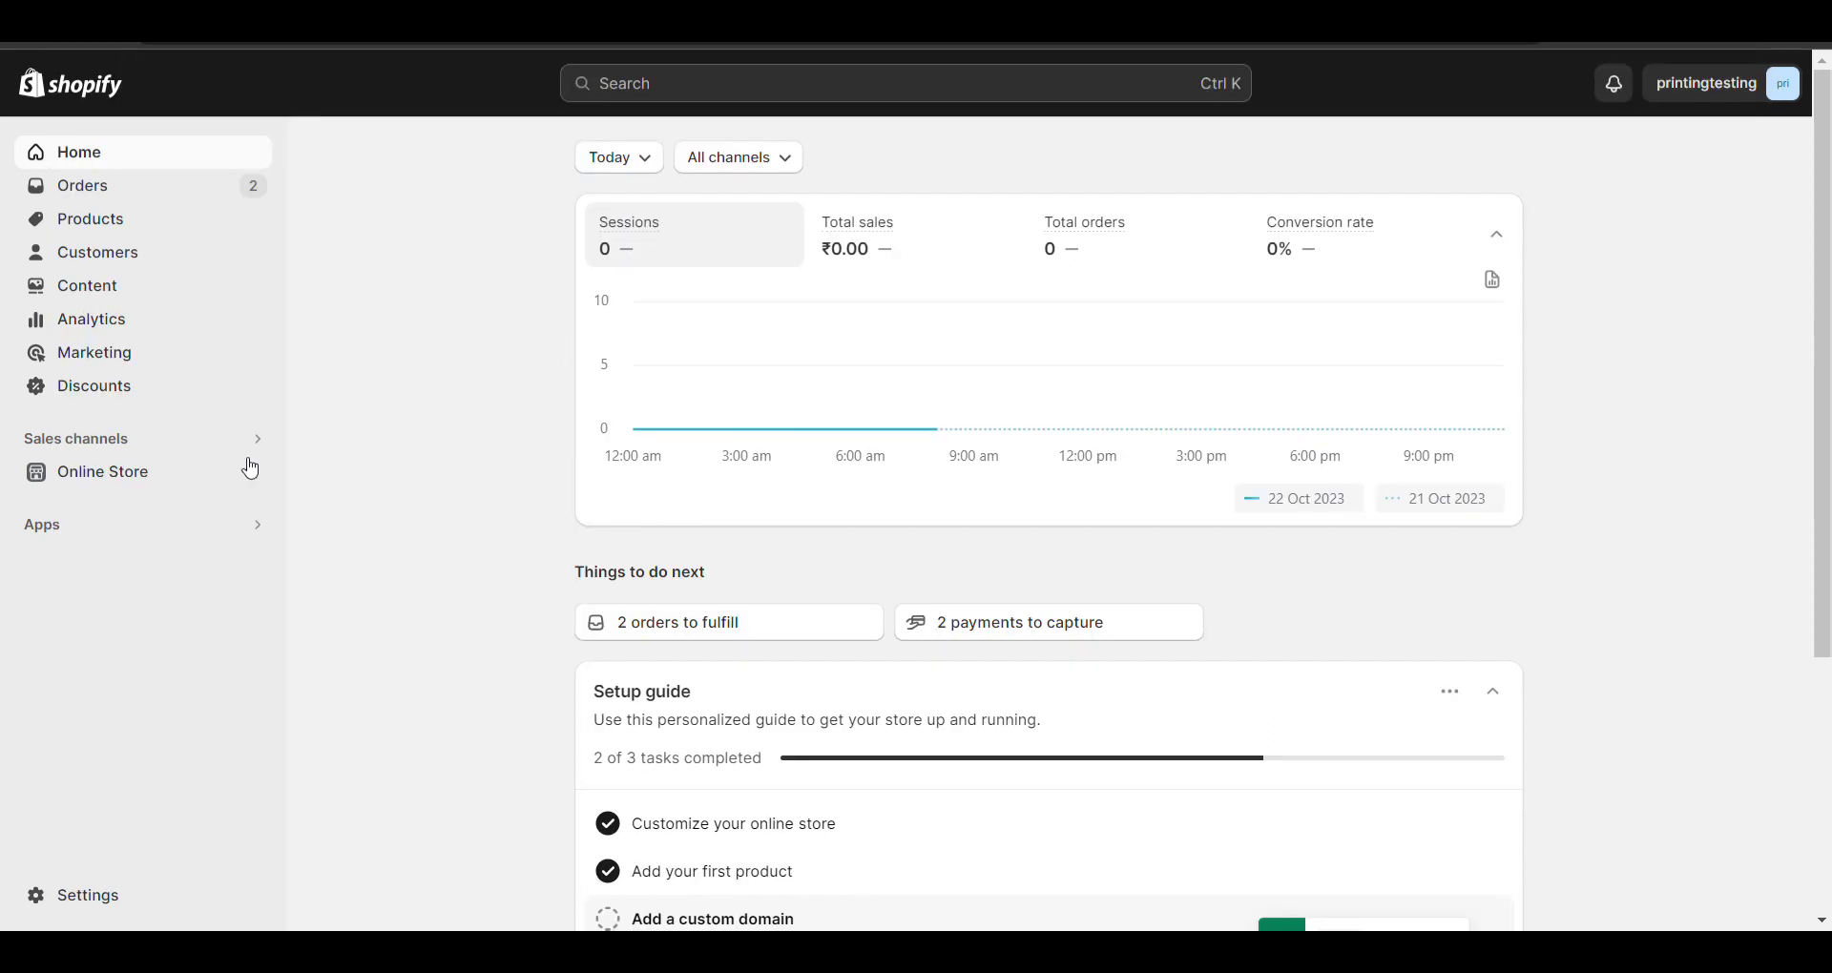
# - Search the App Store for return apps and open the Order returns by Return Prime listing
pyautogui.click(104, 534)
pyautogui.write('return')
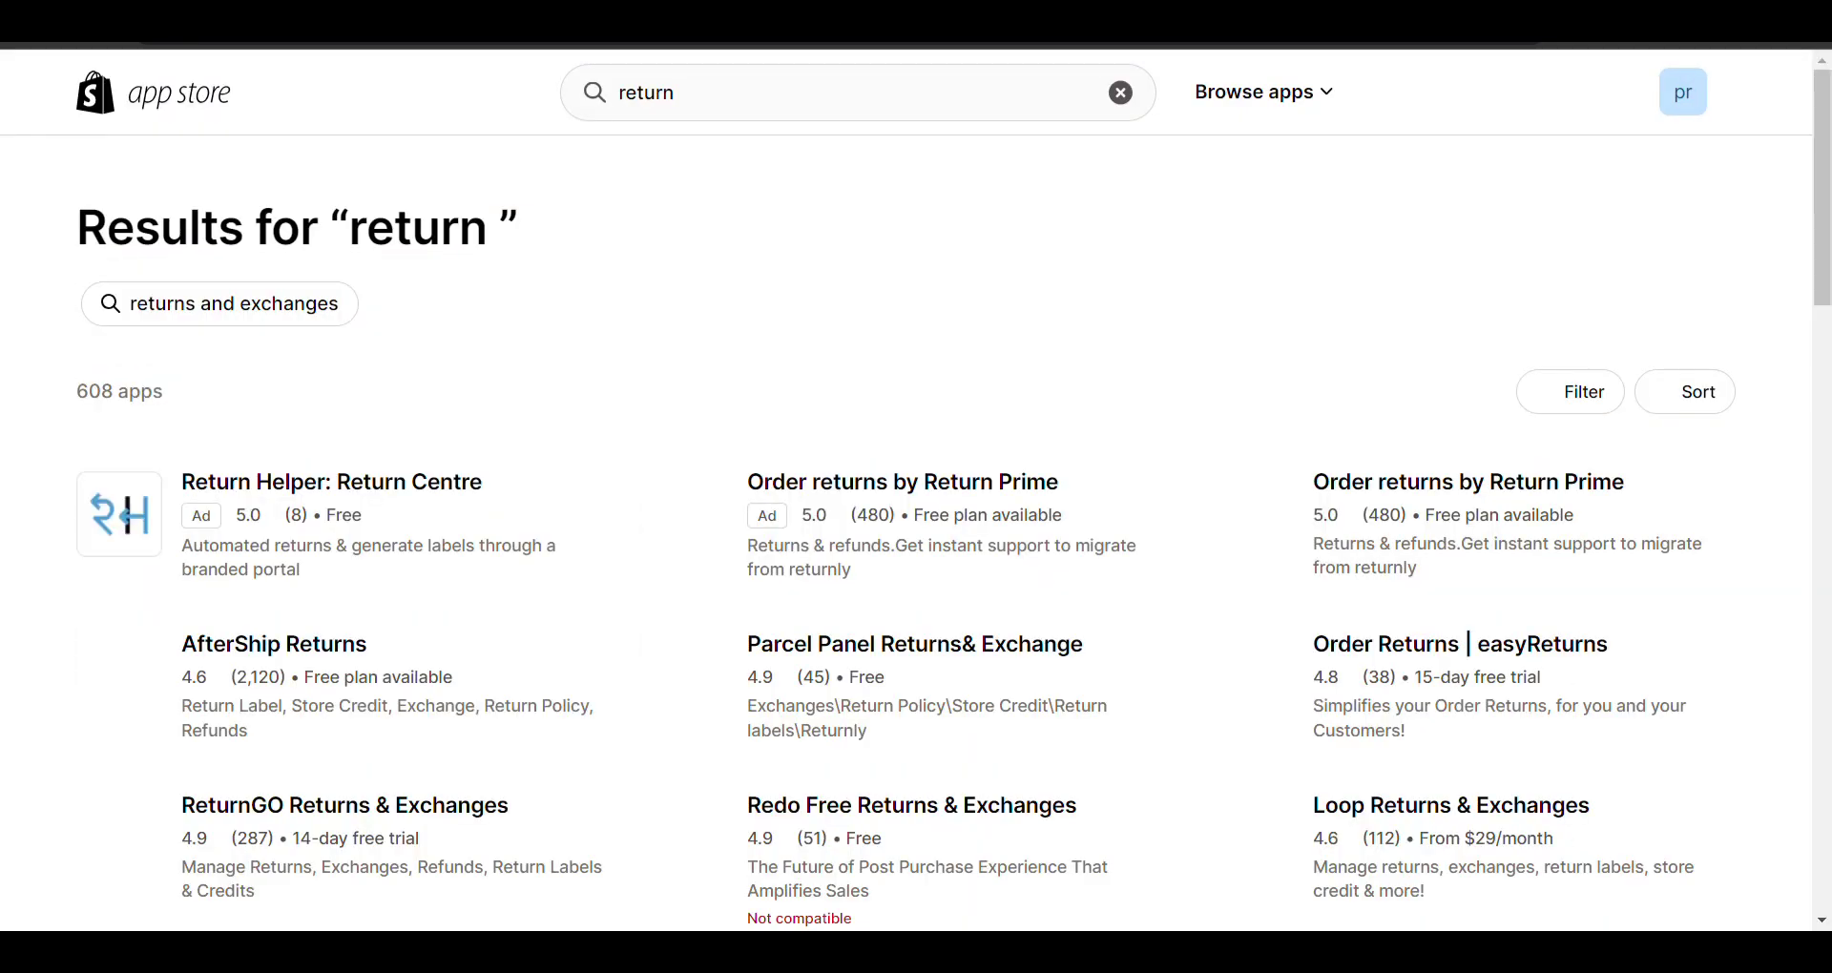
pyautogui.scroll(-1, 767, 274)
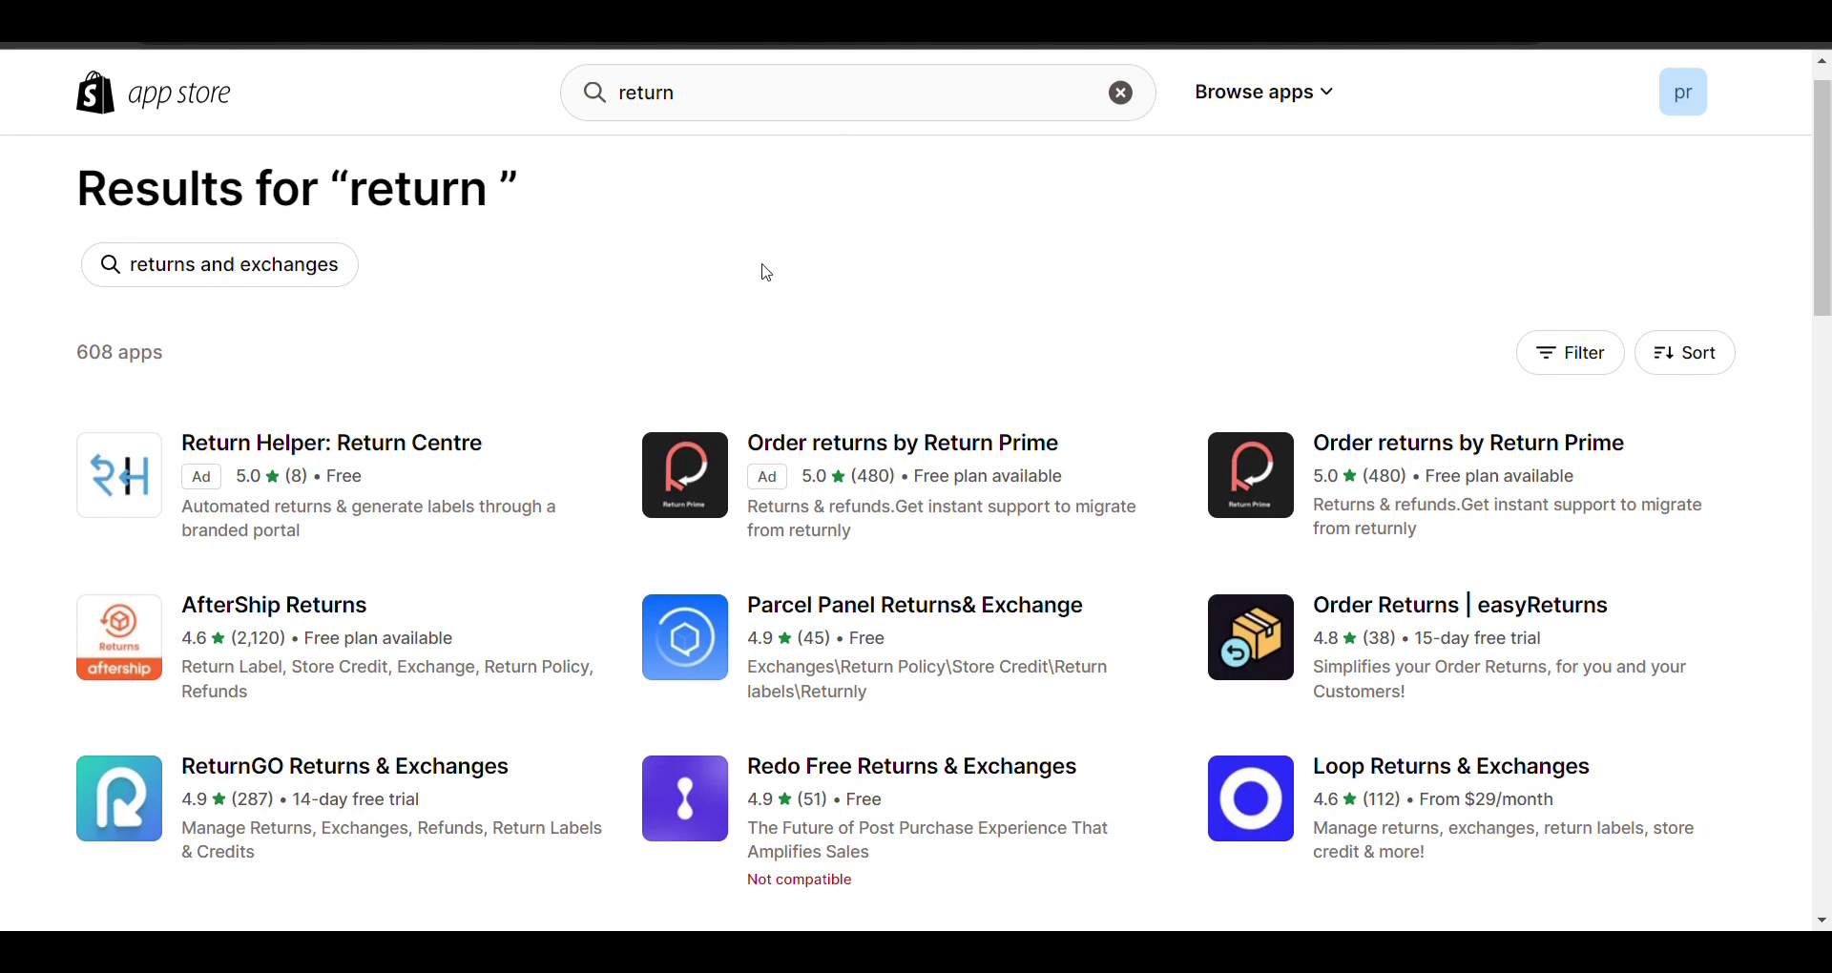
pyautogui.click(964, 459)
pyautogui.scroll(-3, 964, 458)
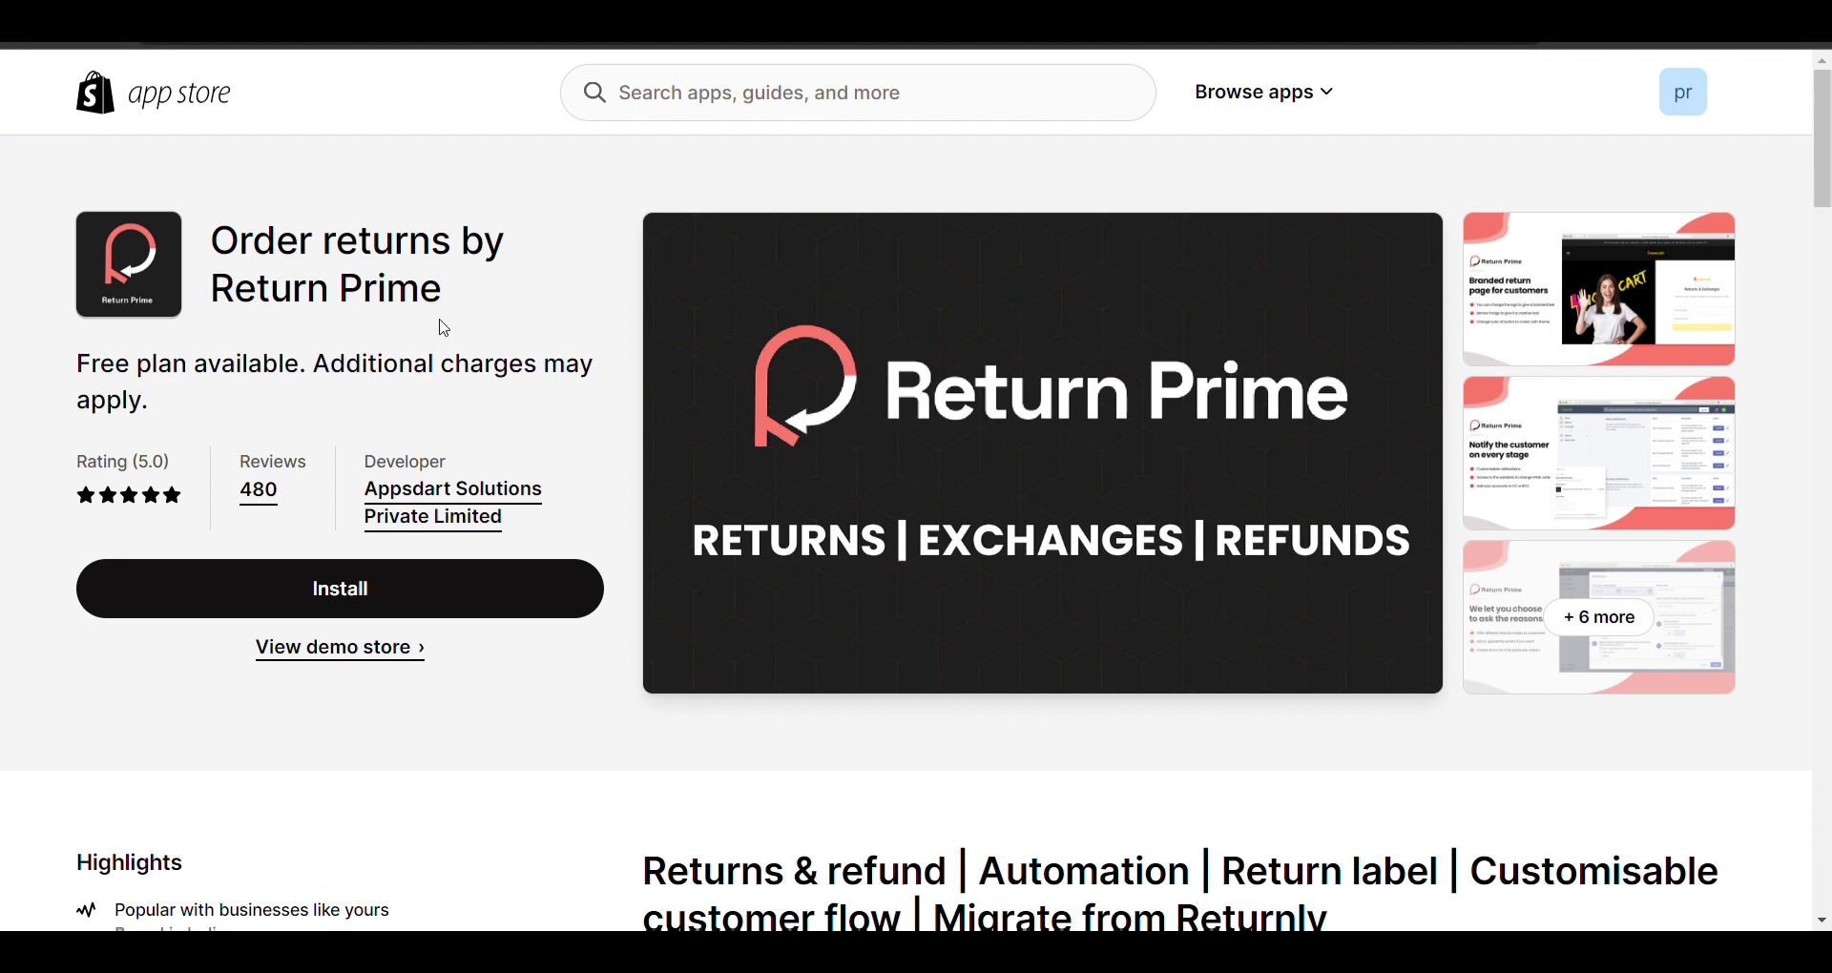
# - Review the Return Prime listing and begin installing it on the printingtesting store
pyautogui.scroll(-1, 444, 328)
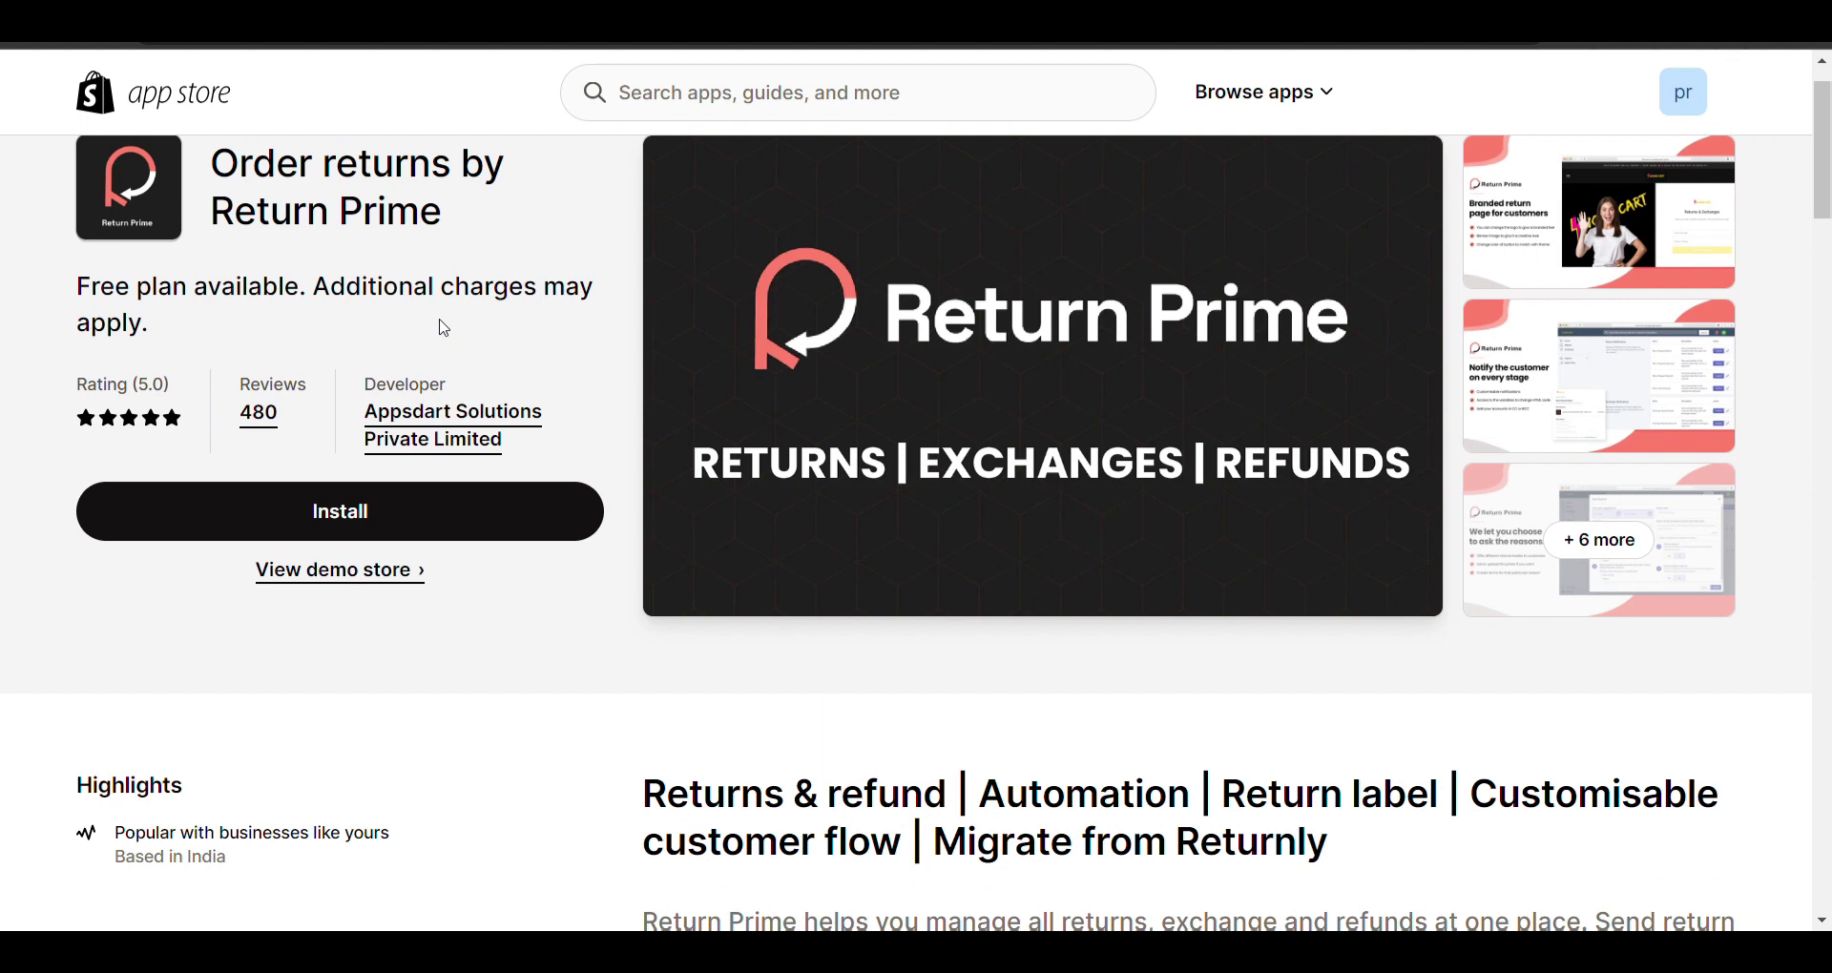
pyautogui.scroll(-1, 401, 401)
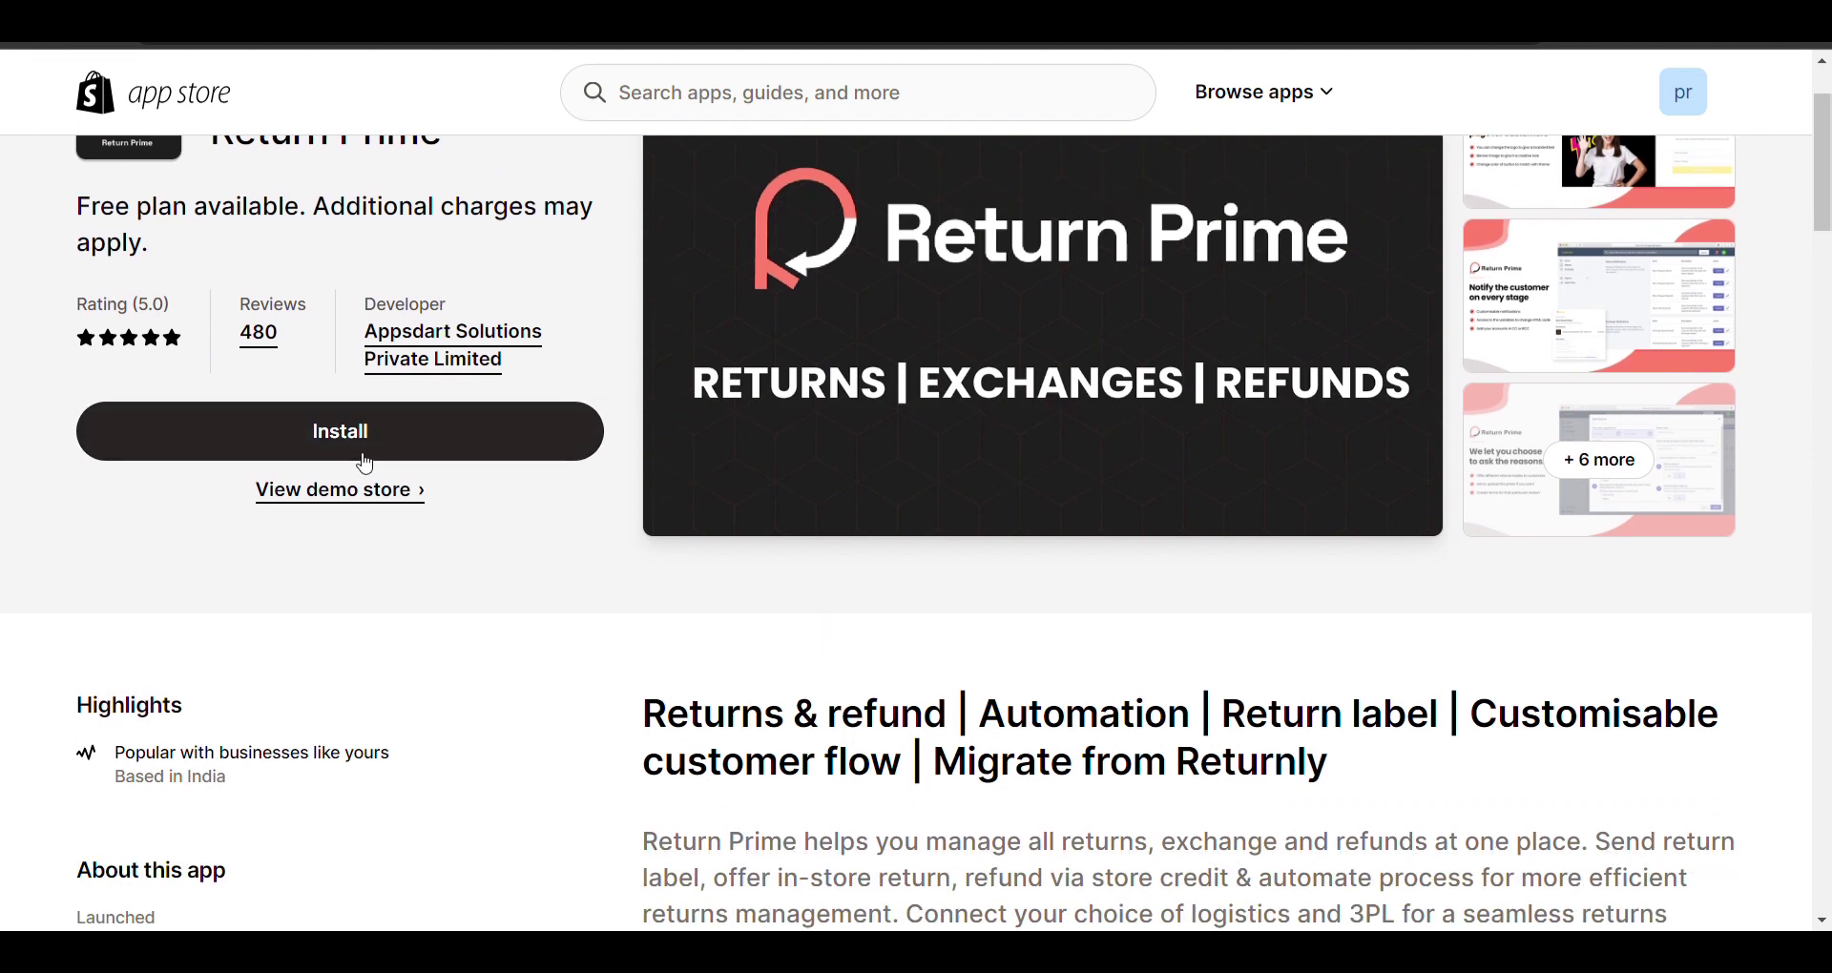
pyautogui.click(361, 460)
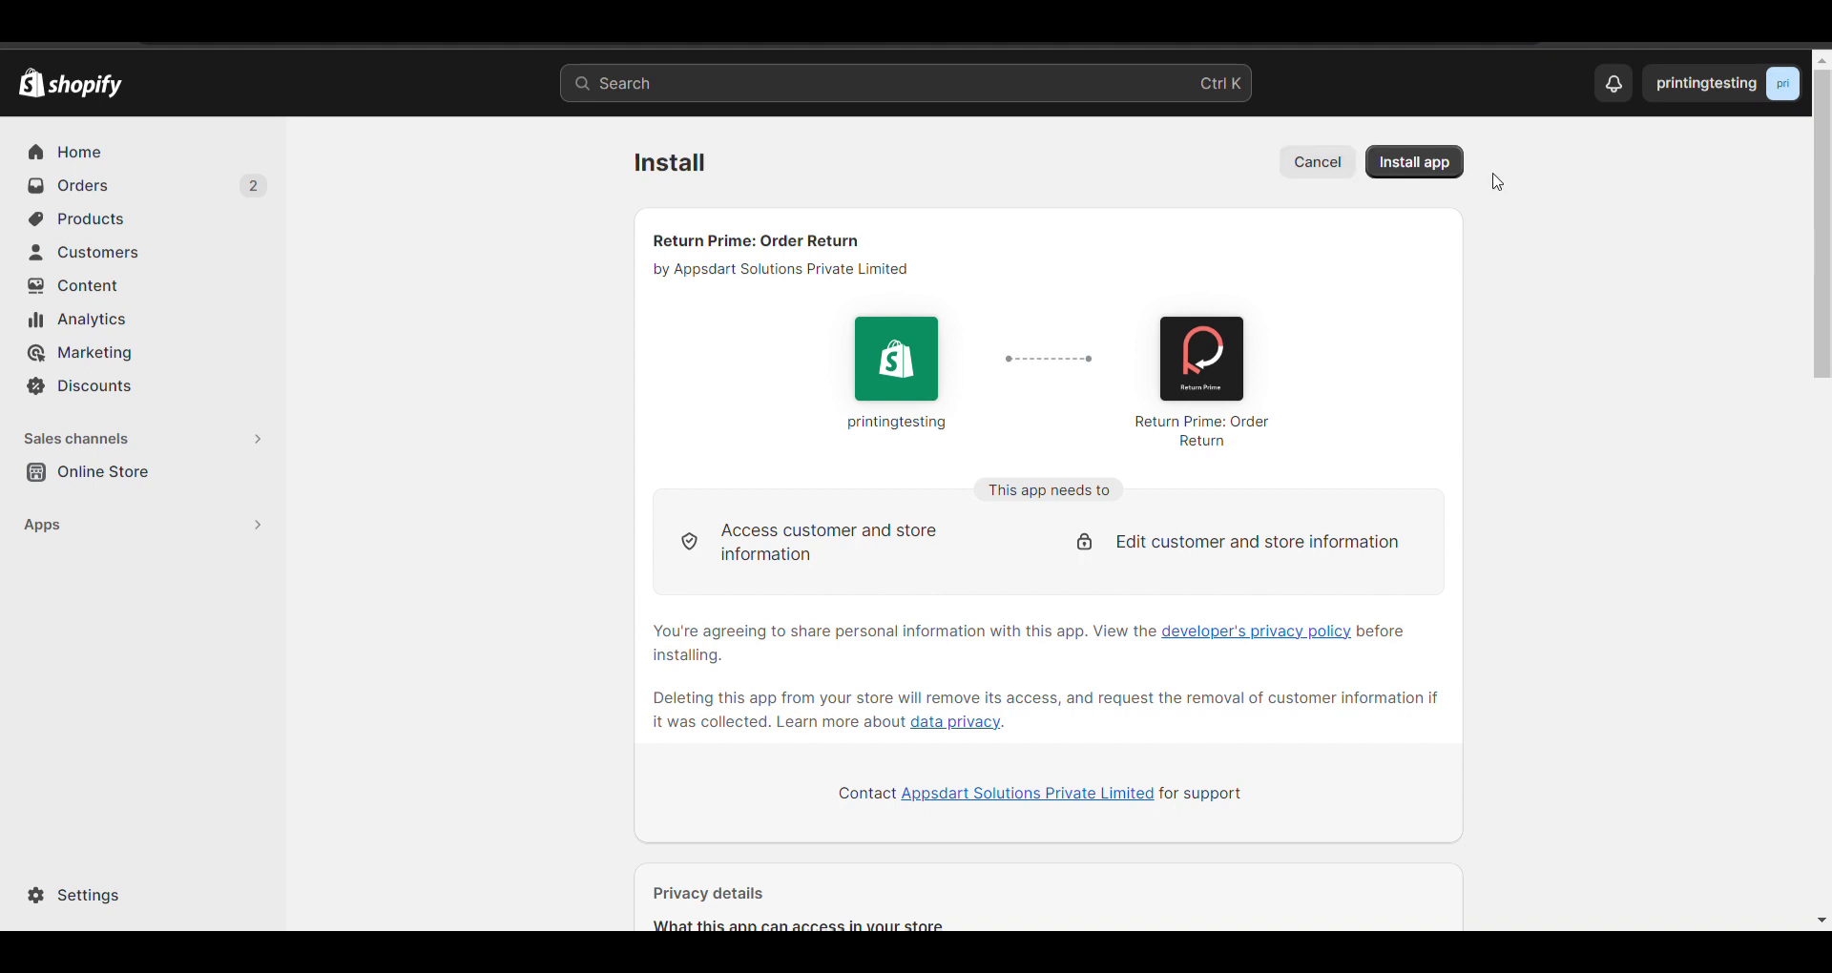
# - Approve the Return Prime install with its permissions and begin the store policy setup
pyautogui.click(1427, 160)
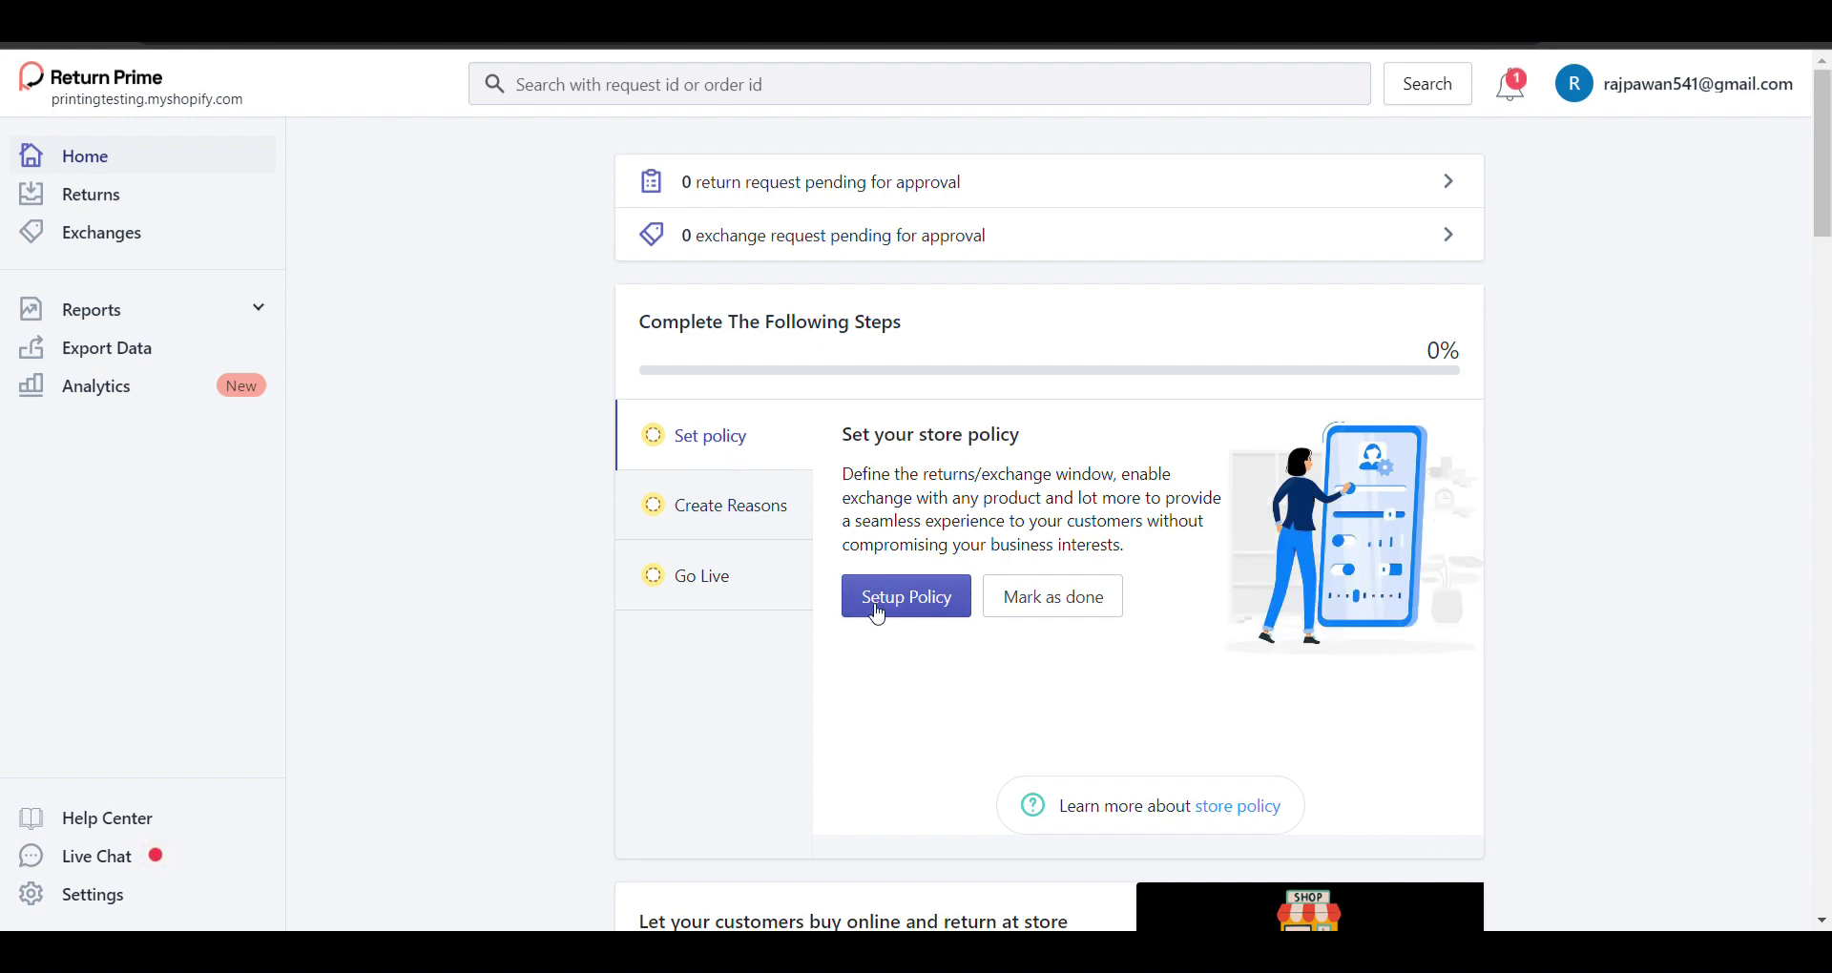
pyautogui.click(873, 606)
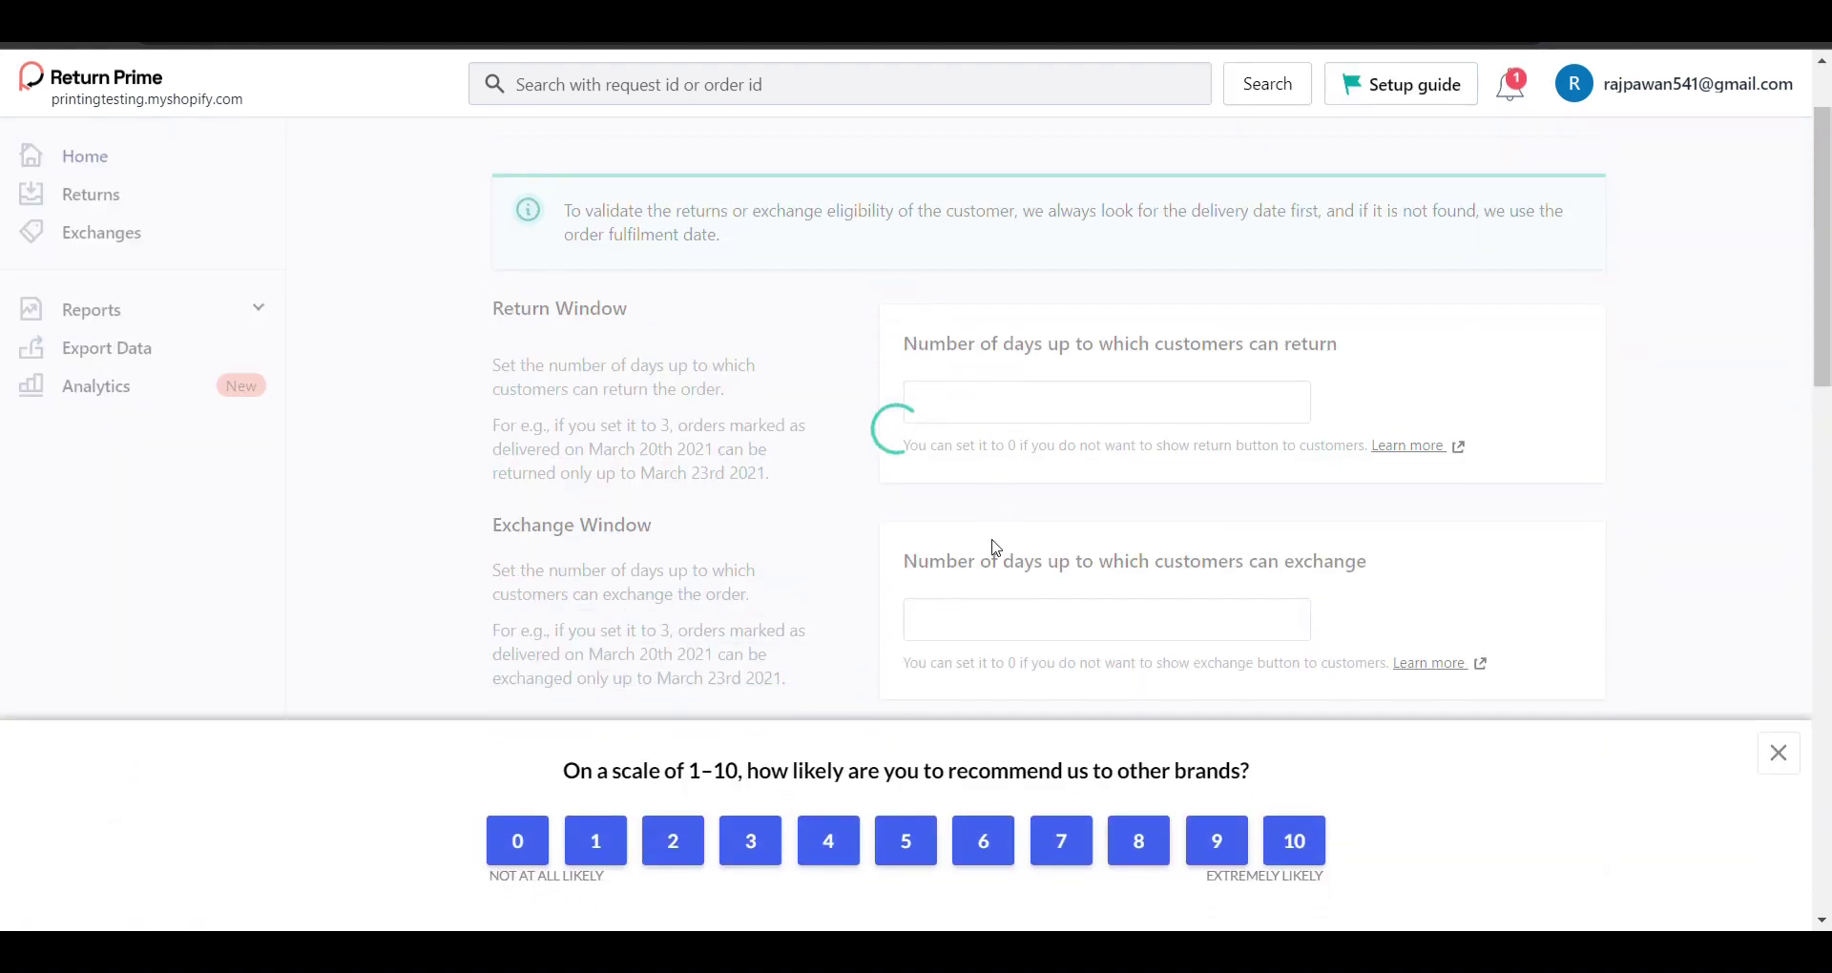
# - Set the return and exchange windows to 10 days
pyautogui.click(1036, 464)
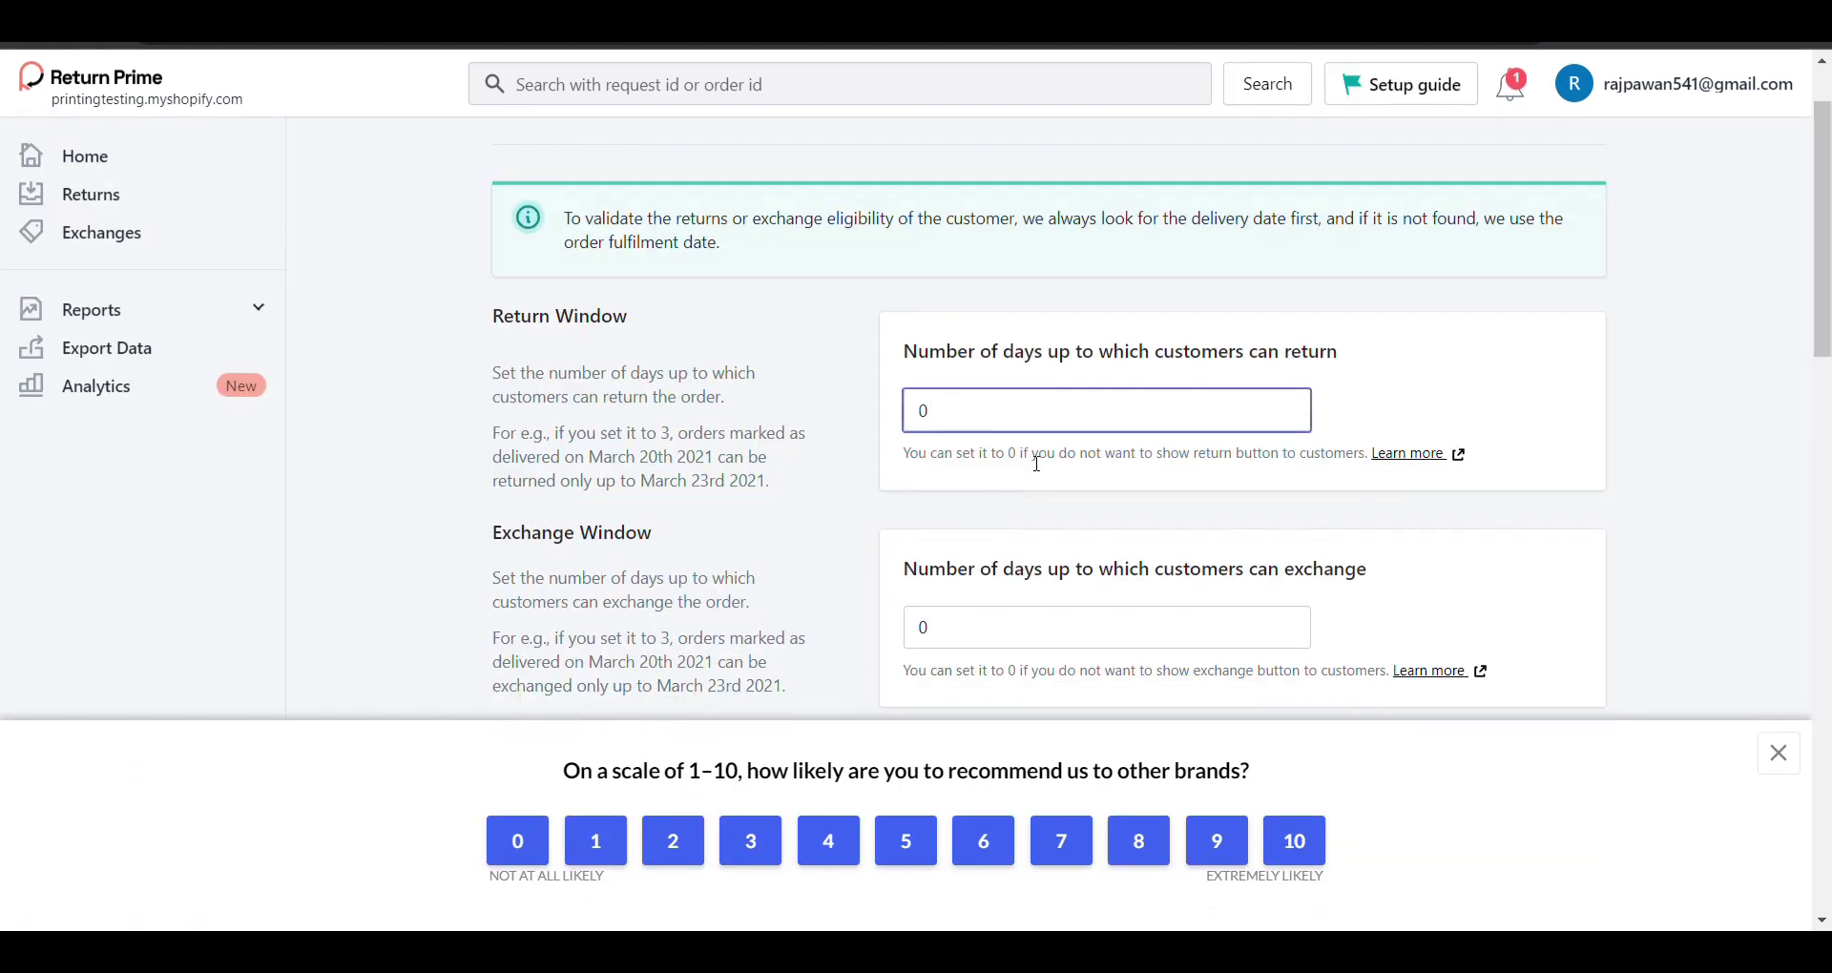
pyautogui.scroll(-3, 1037, 464)
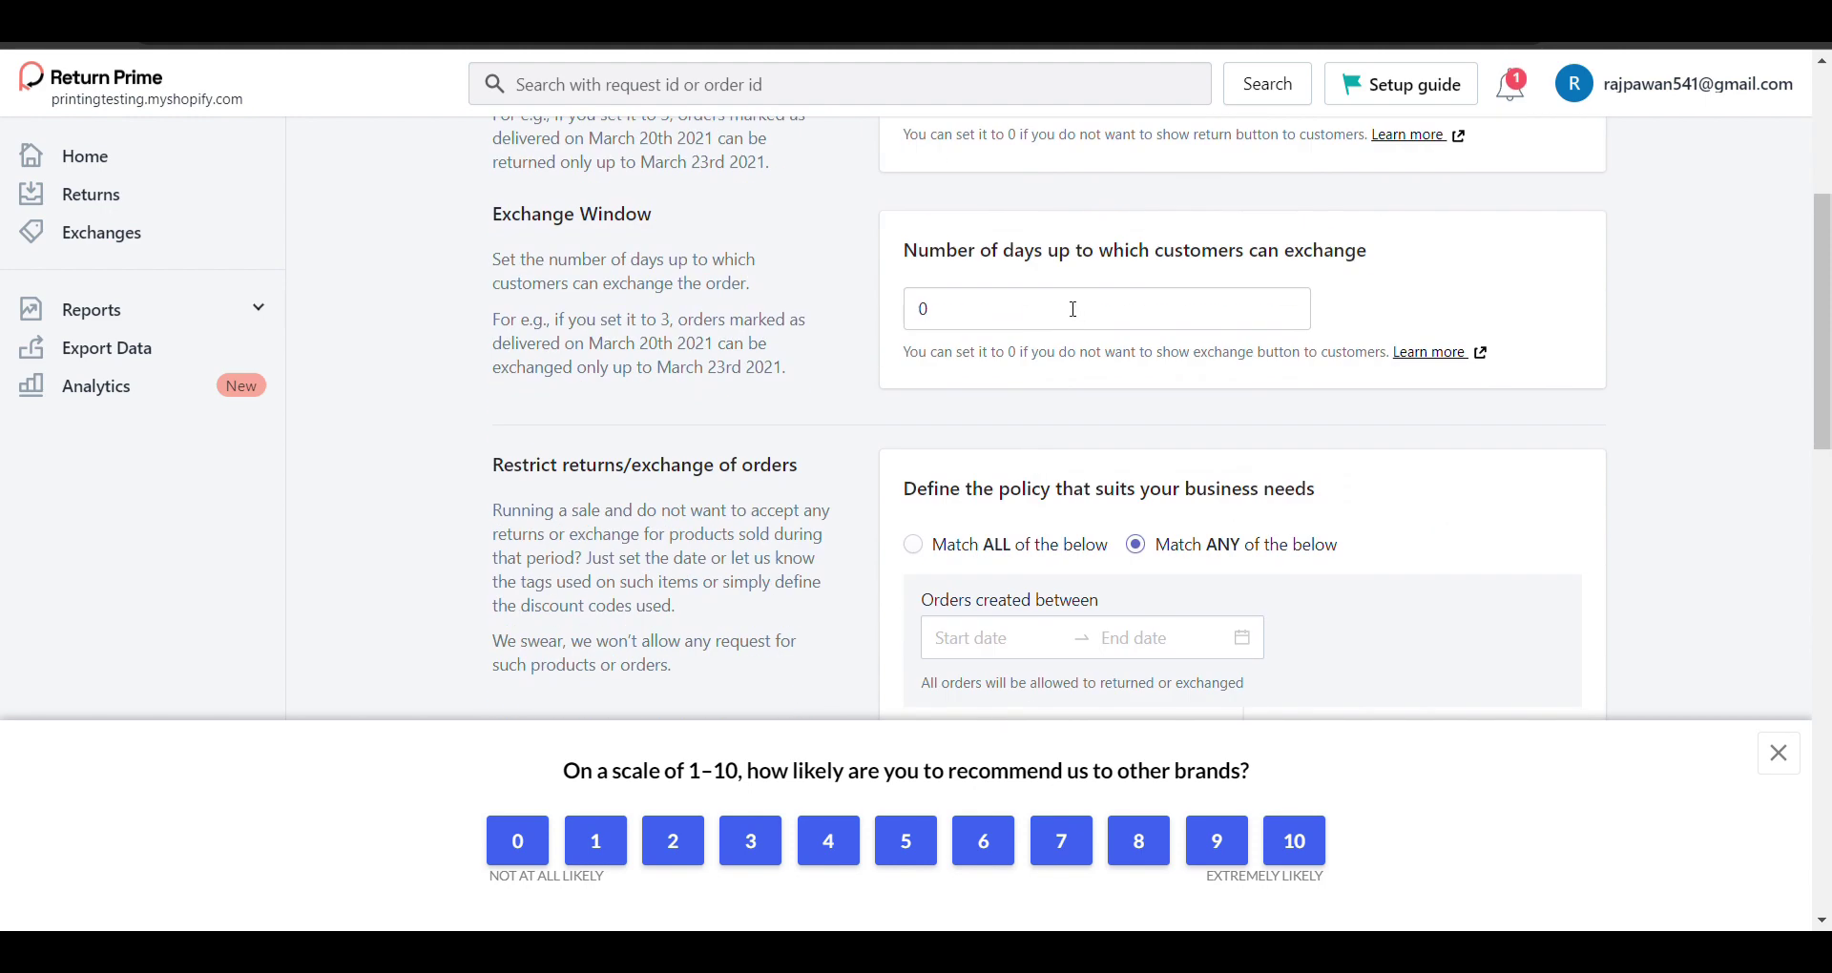
pyautogui.click(1073, 309)
pyautogui.write('10')
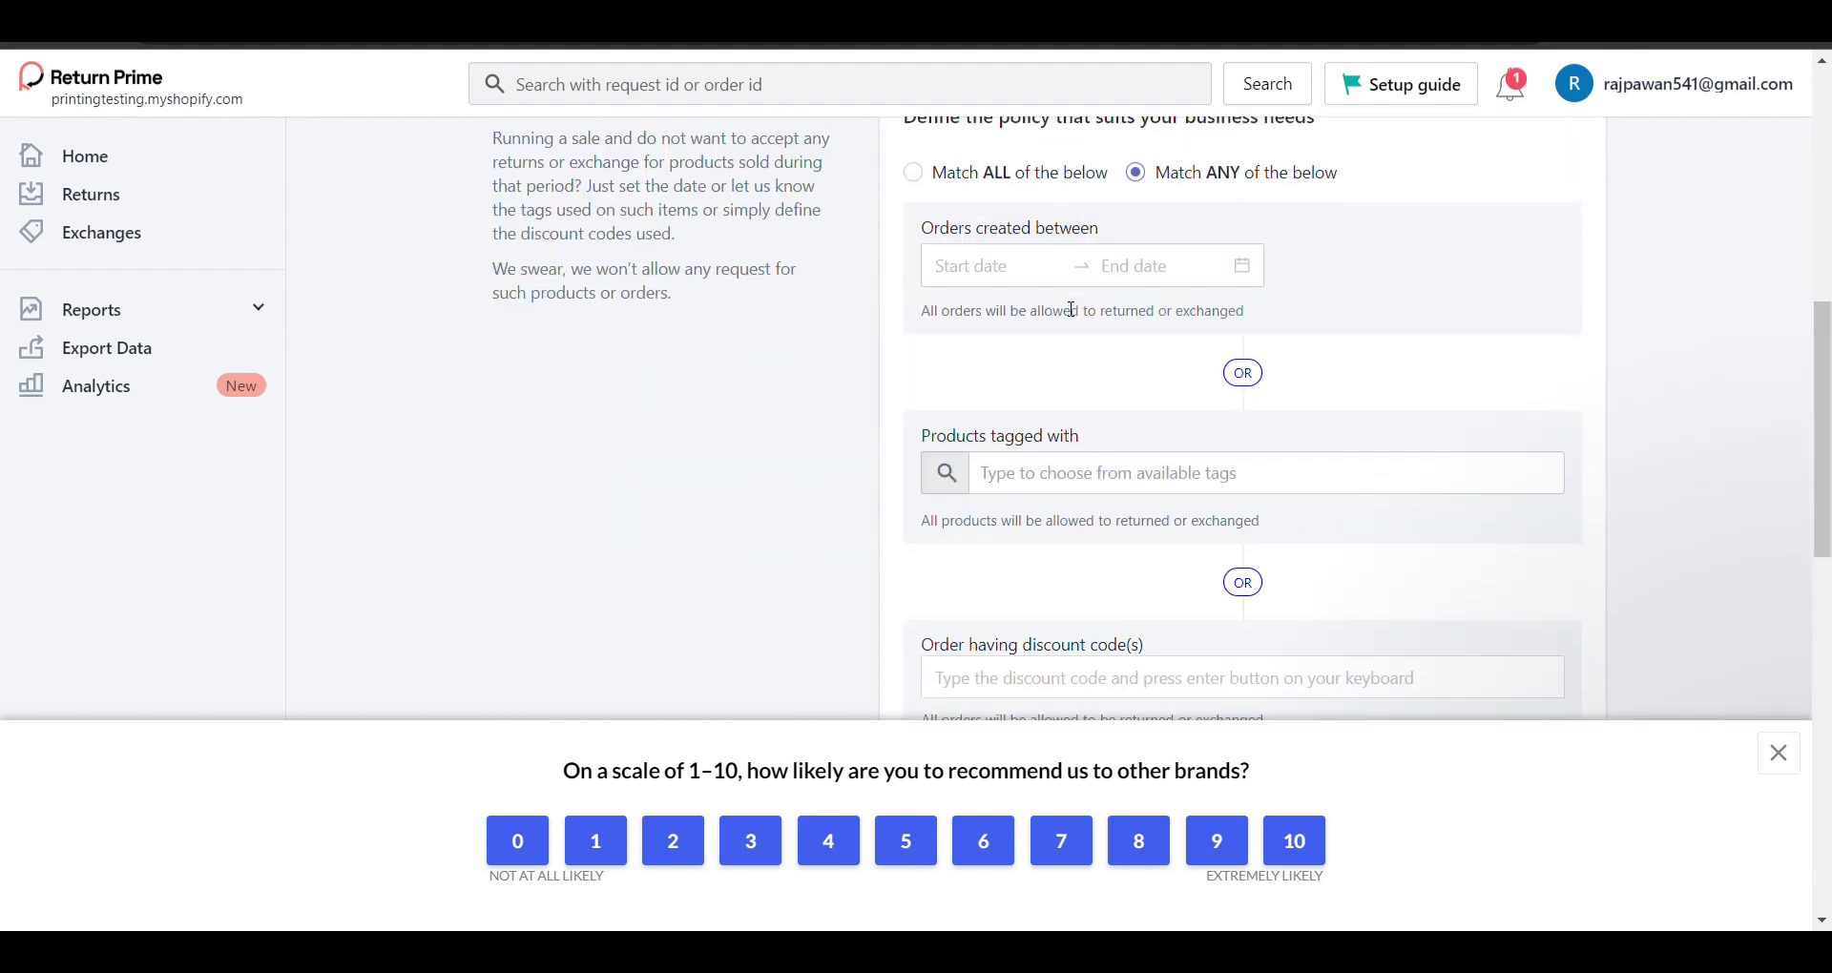
pyautogui.scroll(-4, 1069, 306)
pyautogui.scroll(1, 1035, 251)
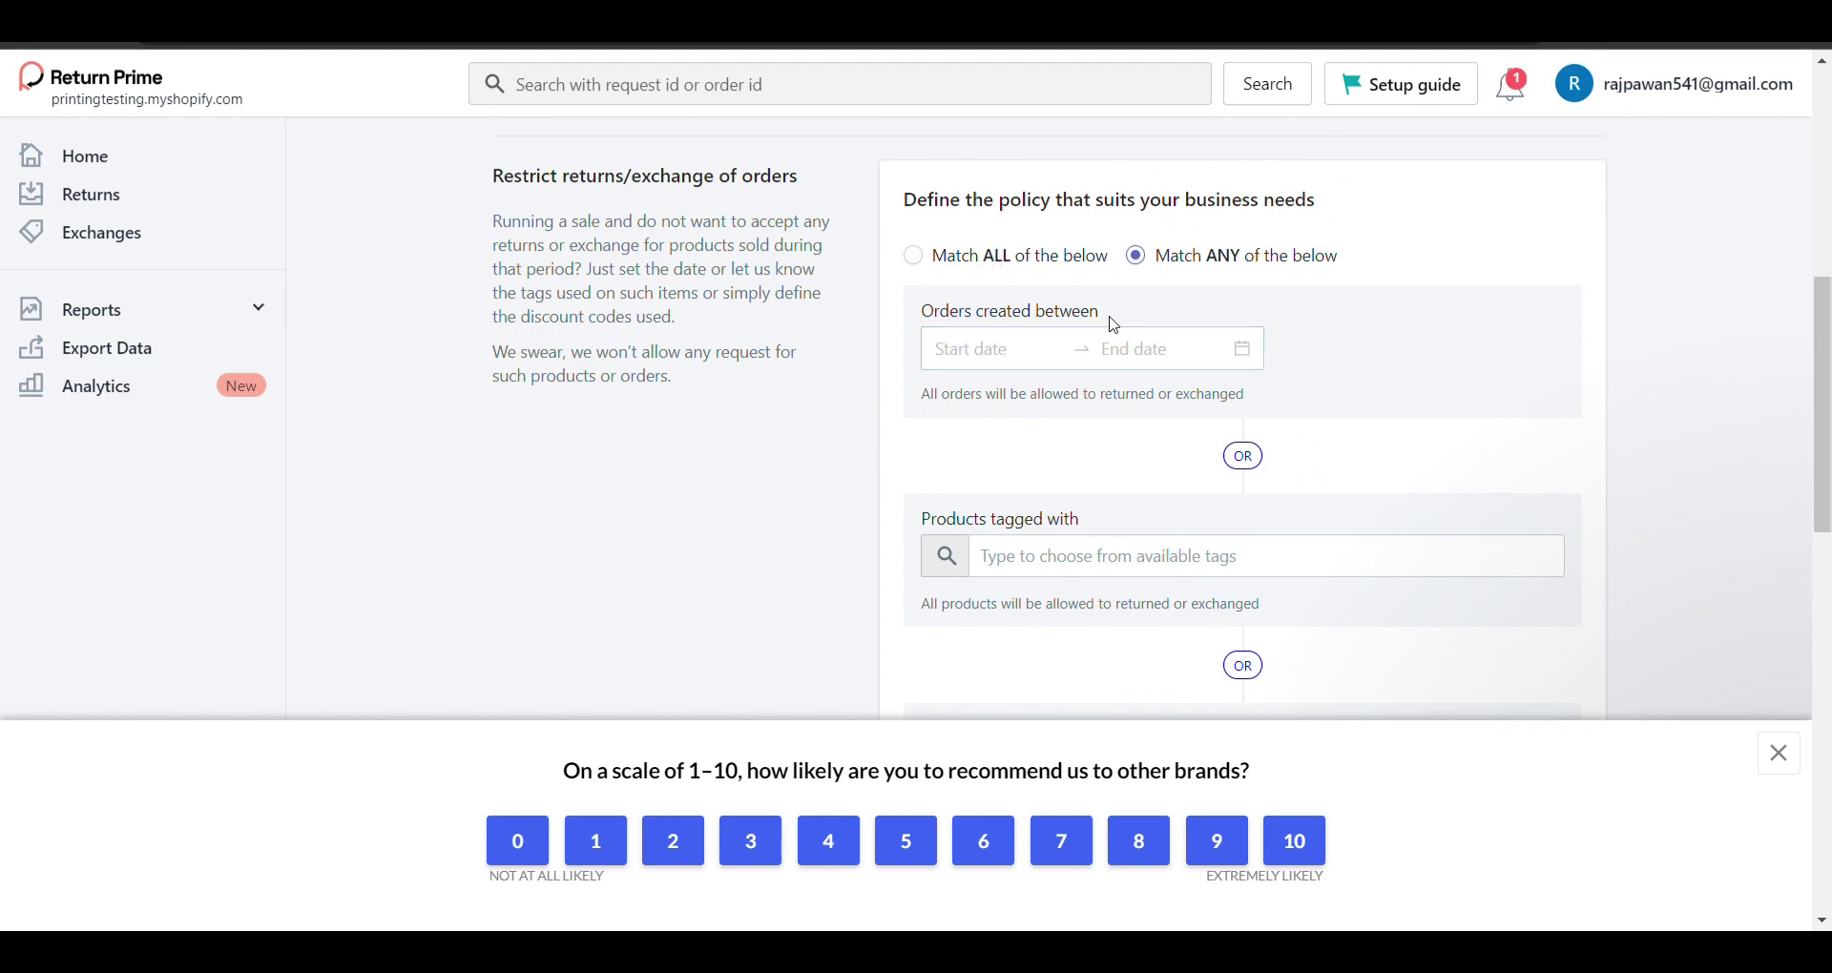
pyautogui.scroll(-2, 1090, 334)
pyautogui.scroll(-4, 1100, 647)
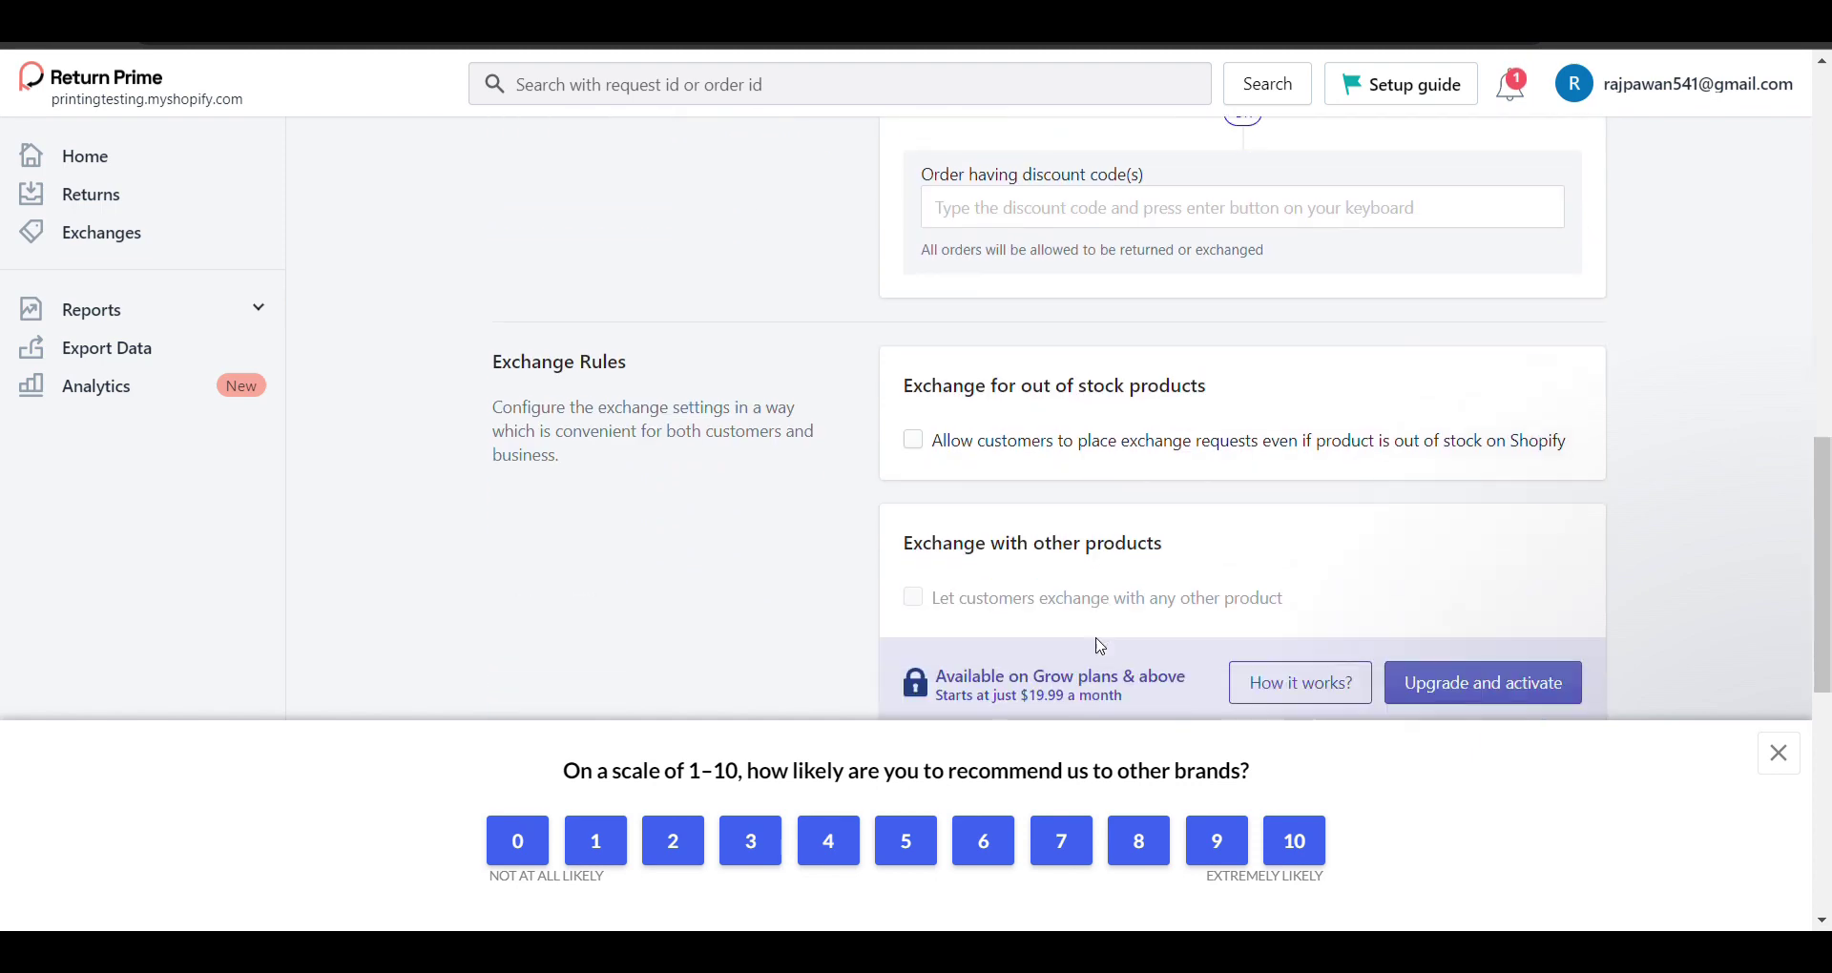
pyautogui.scroll(-3, 1119, 625)
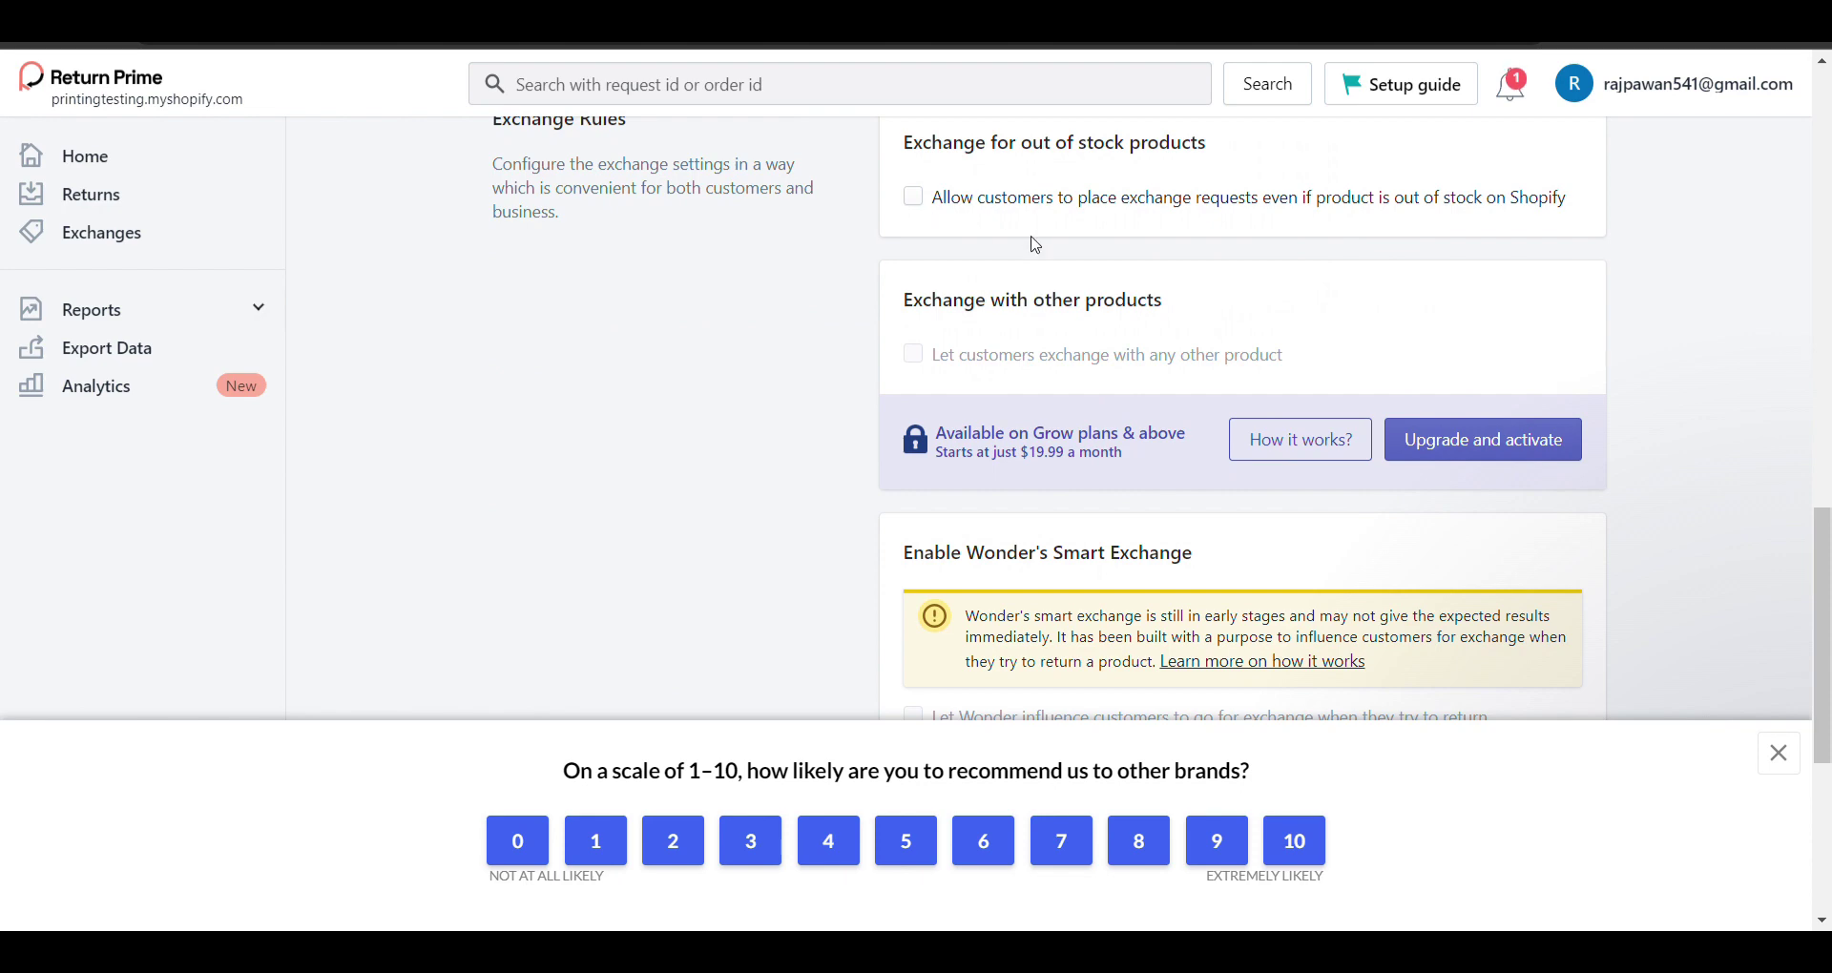
pyautogui.scroll(-1, 1036, 245)
pyautogui.scroll(-5, 1036, 245)
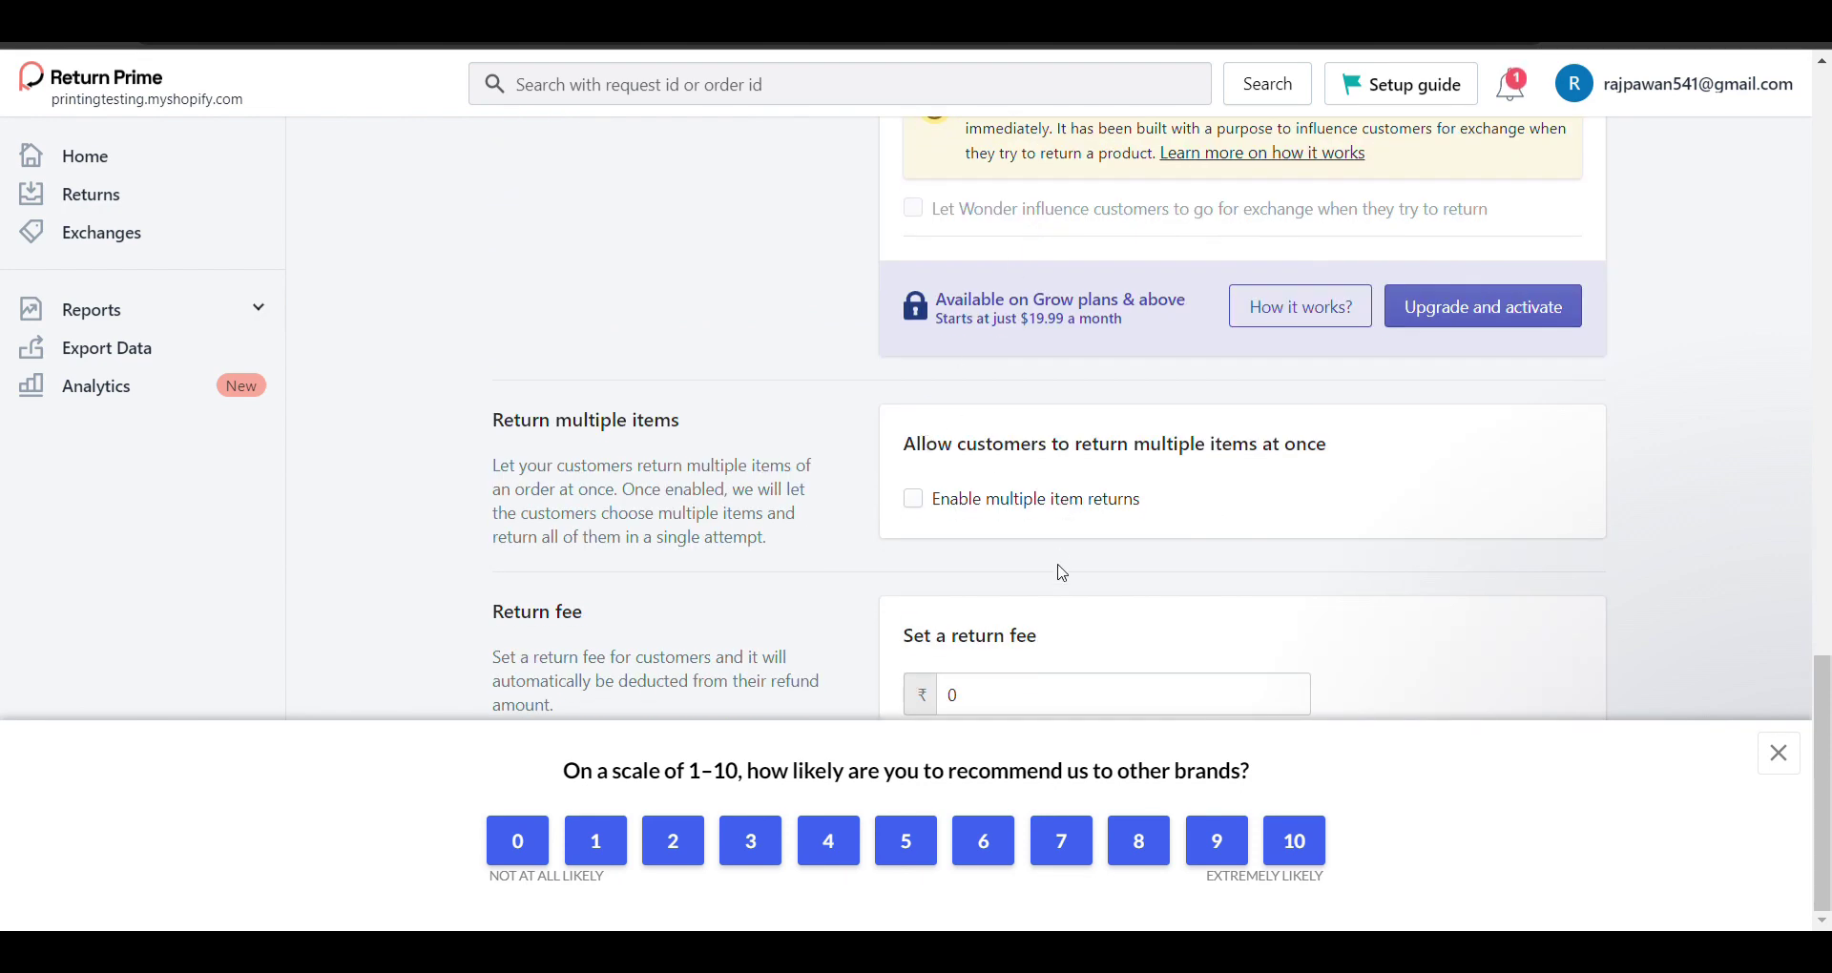
# - Set the return fee to 0 and save the policy settings
pyautogui.click(1773, 753)
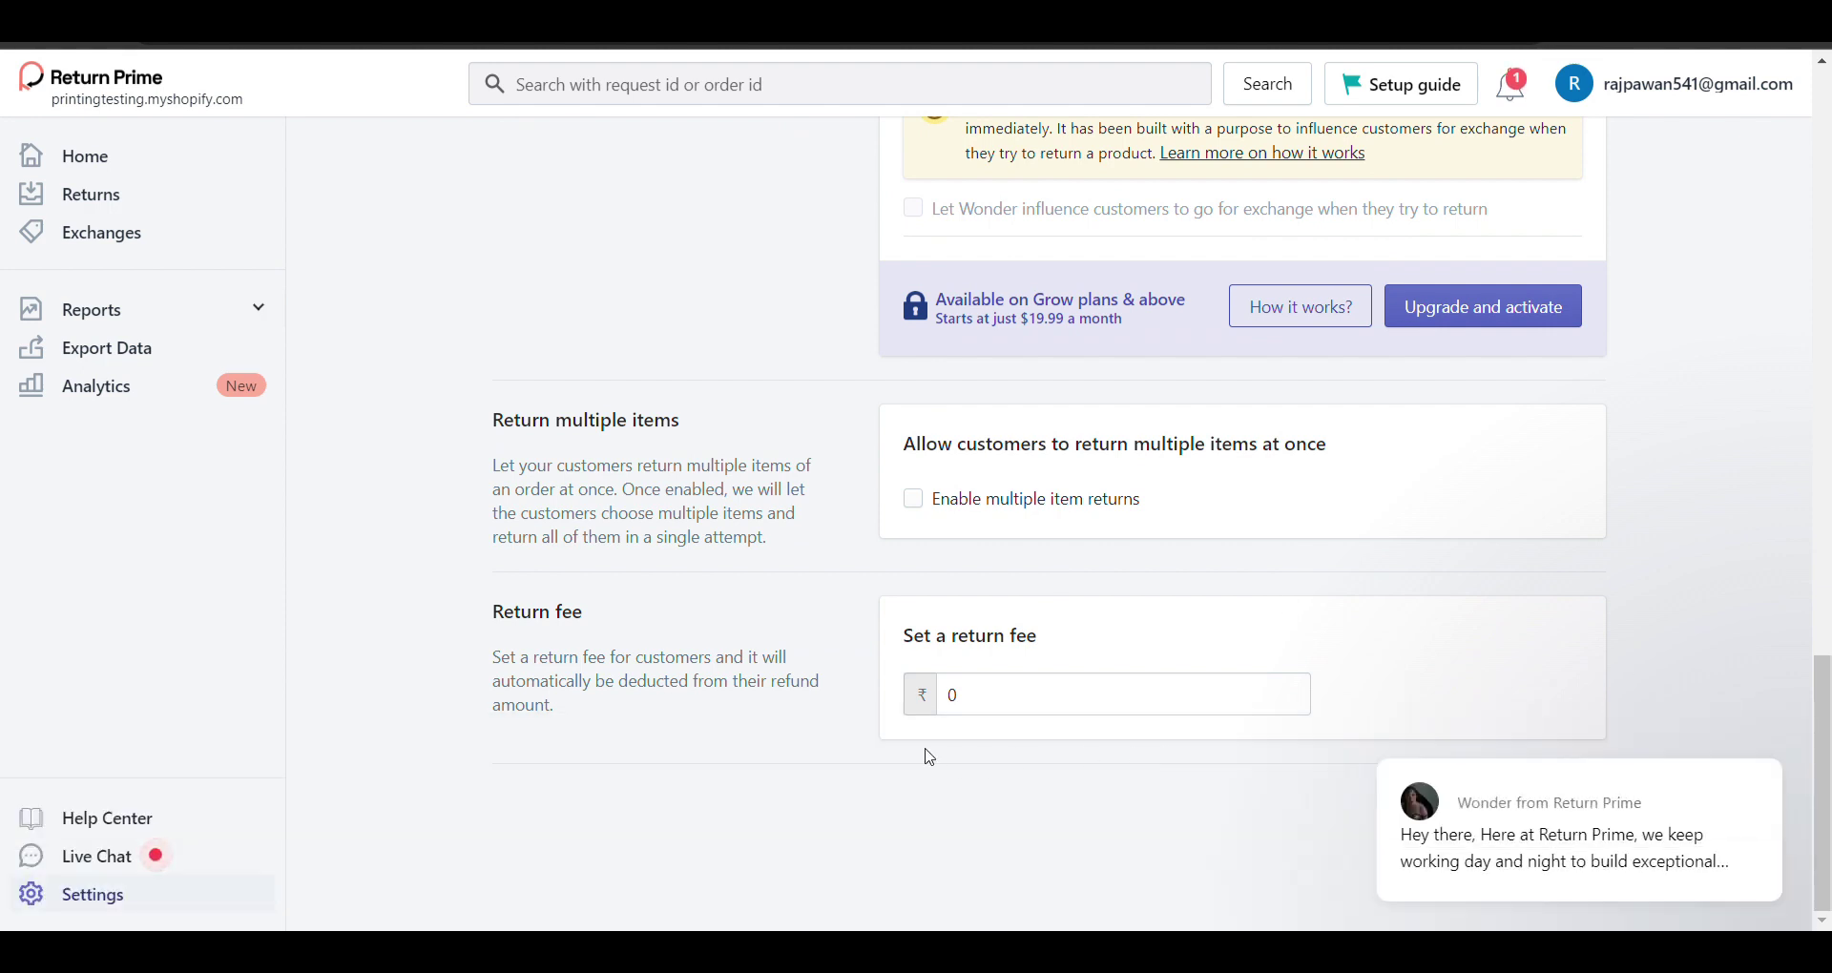
pyautogui.click(956, 700)
pyautogui.write('20')
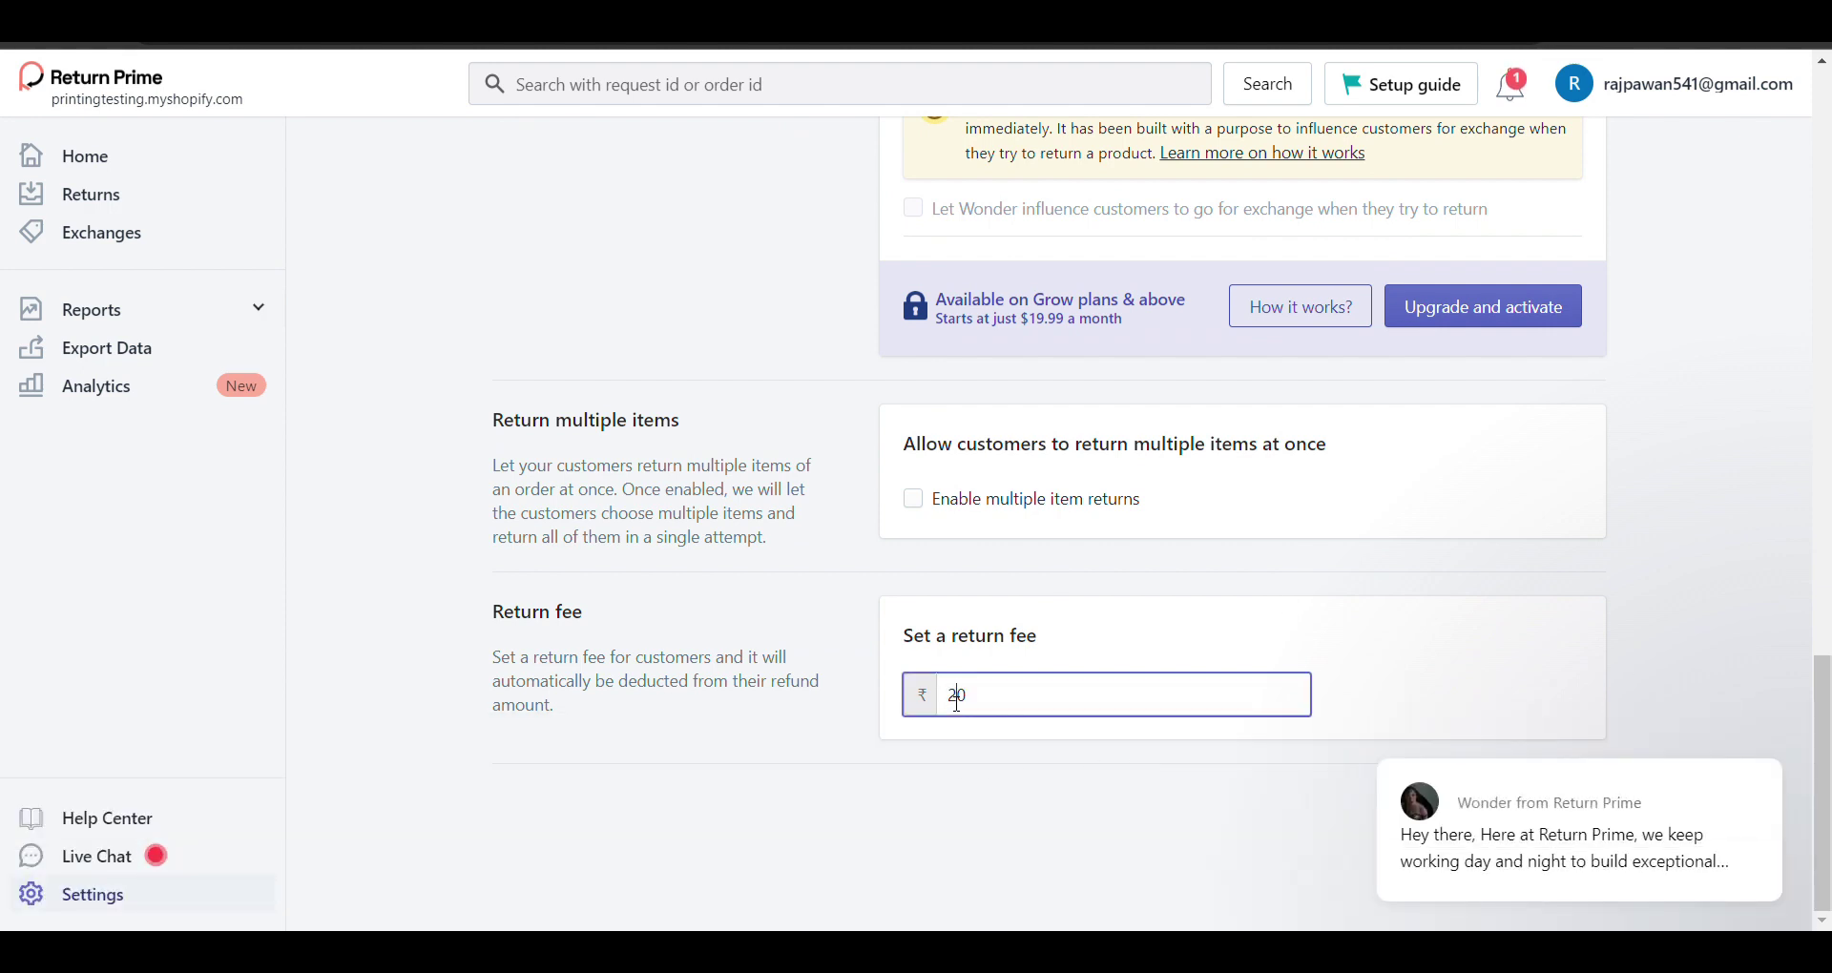
pyautogui.press('BackSpace')
pyautogui.scroll(5, 956, 703)
pyautogui.scroll(5, 956, 704)
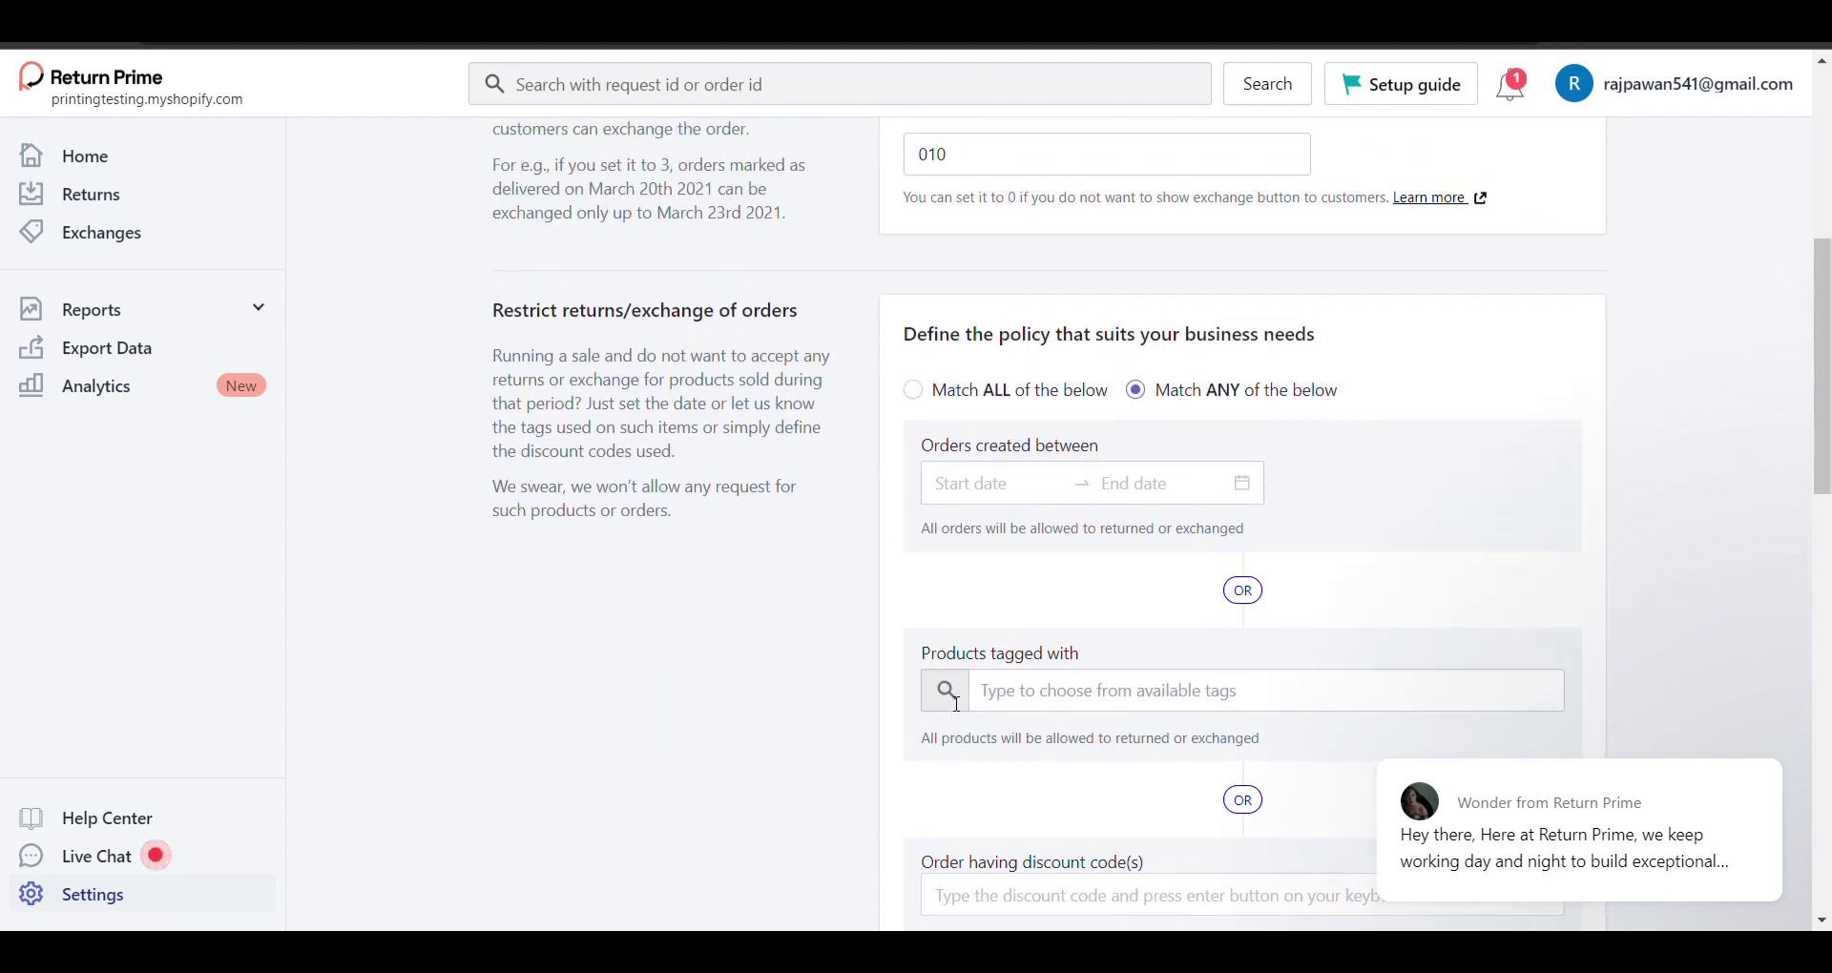
pyautogui.scroll(5, 956, 703)
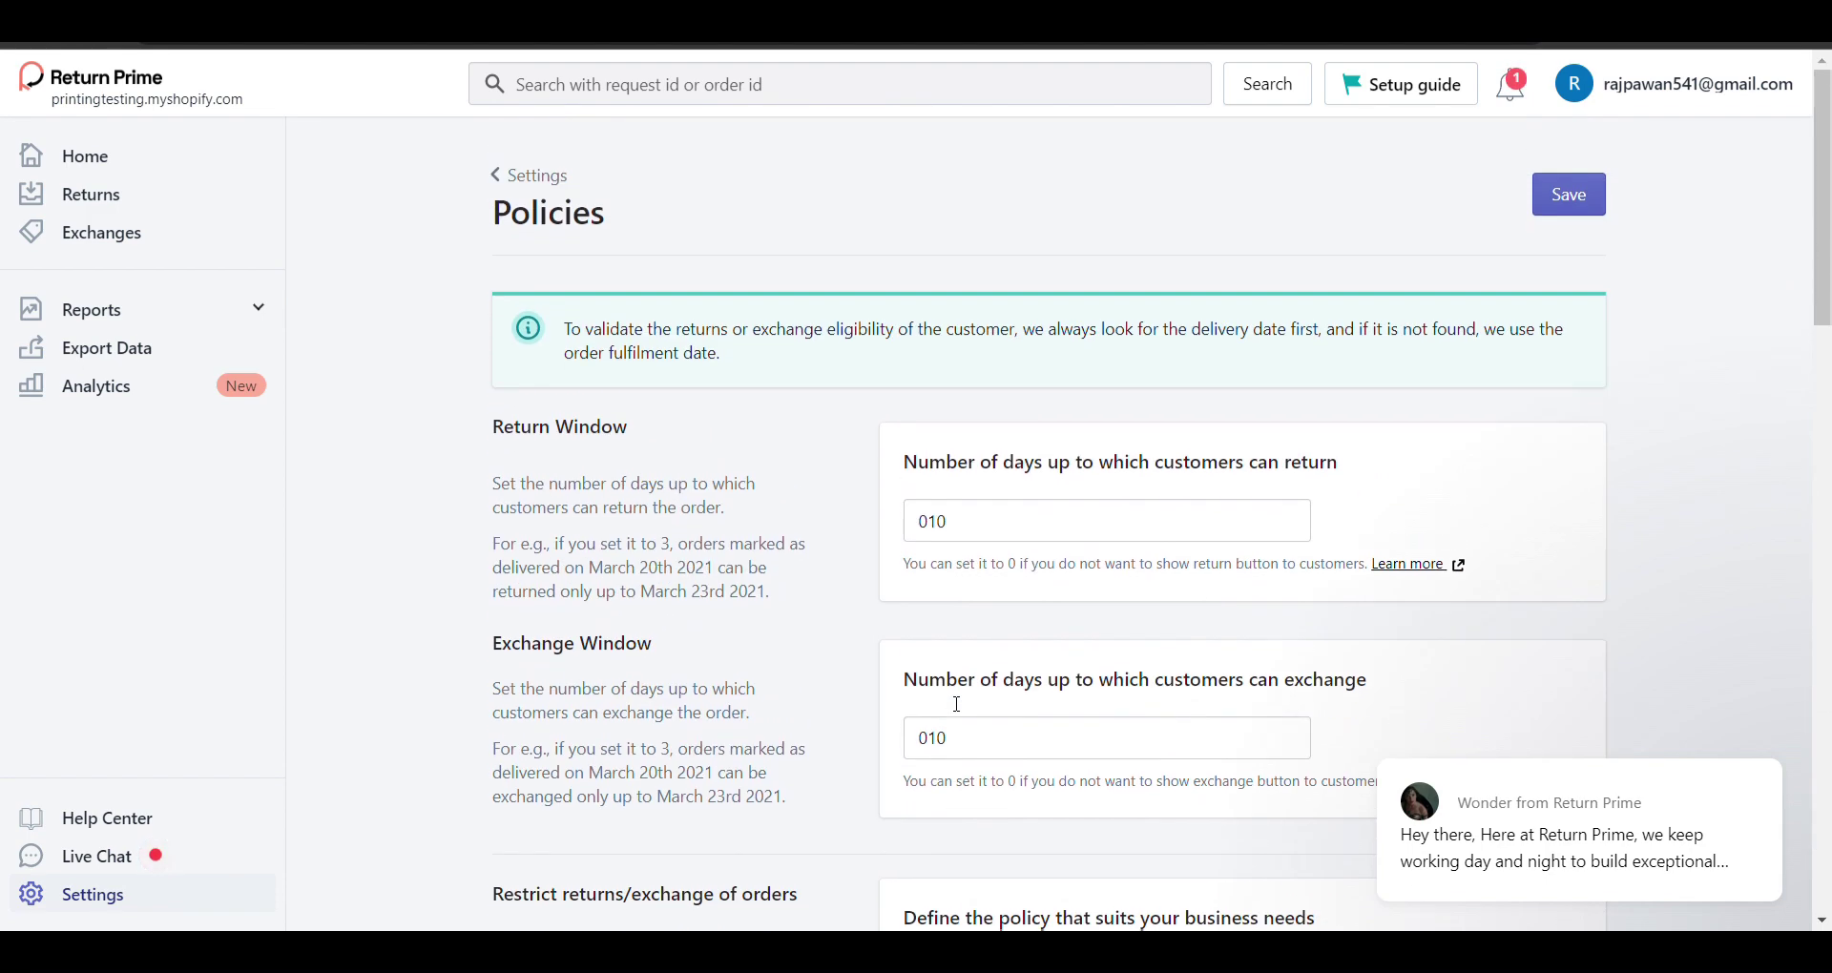
pyautogui.click(1565, 195)
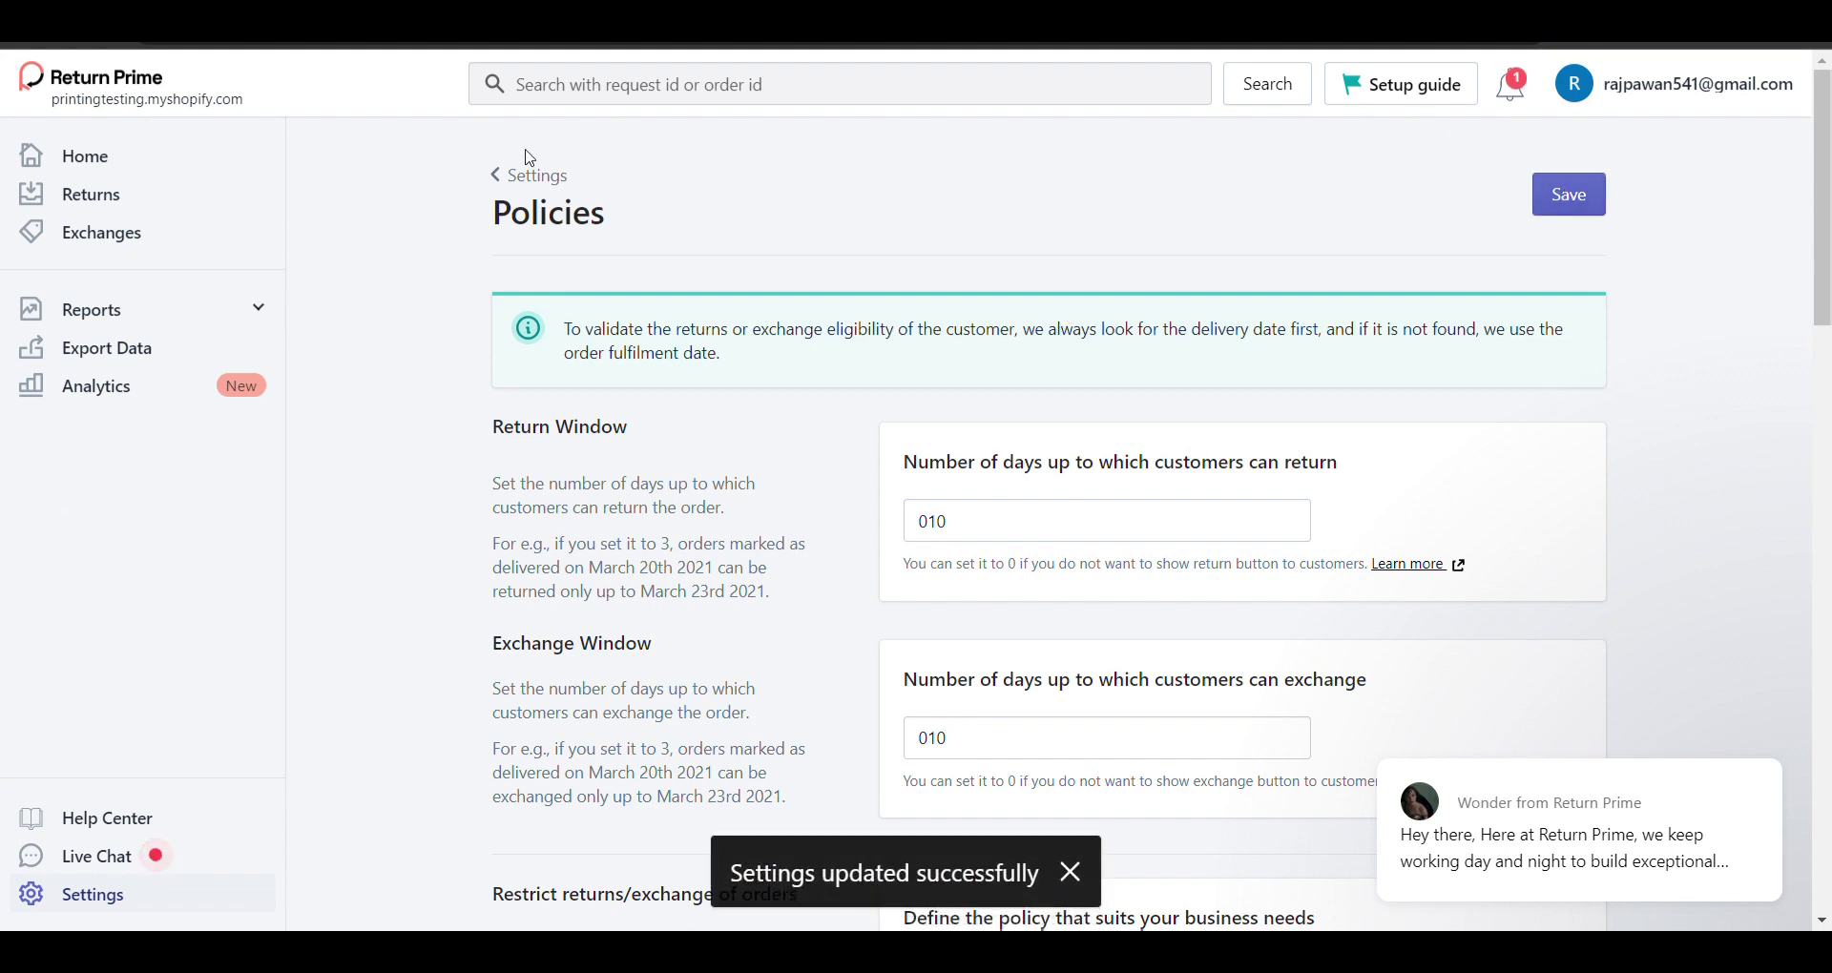
# - Look at the exchange requests list and return to the Settings overview
pyautogui.click(507, 181)
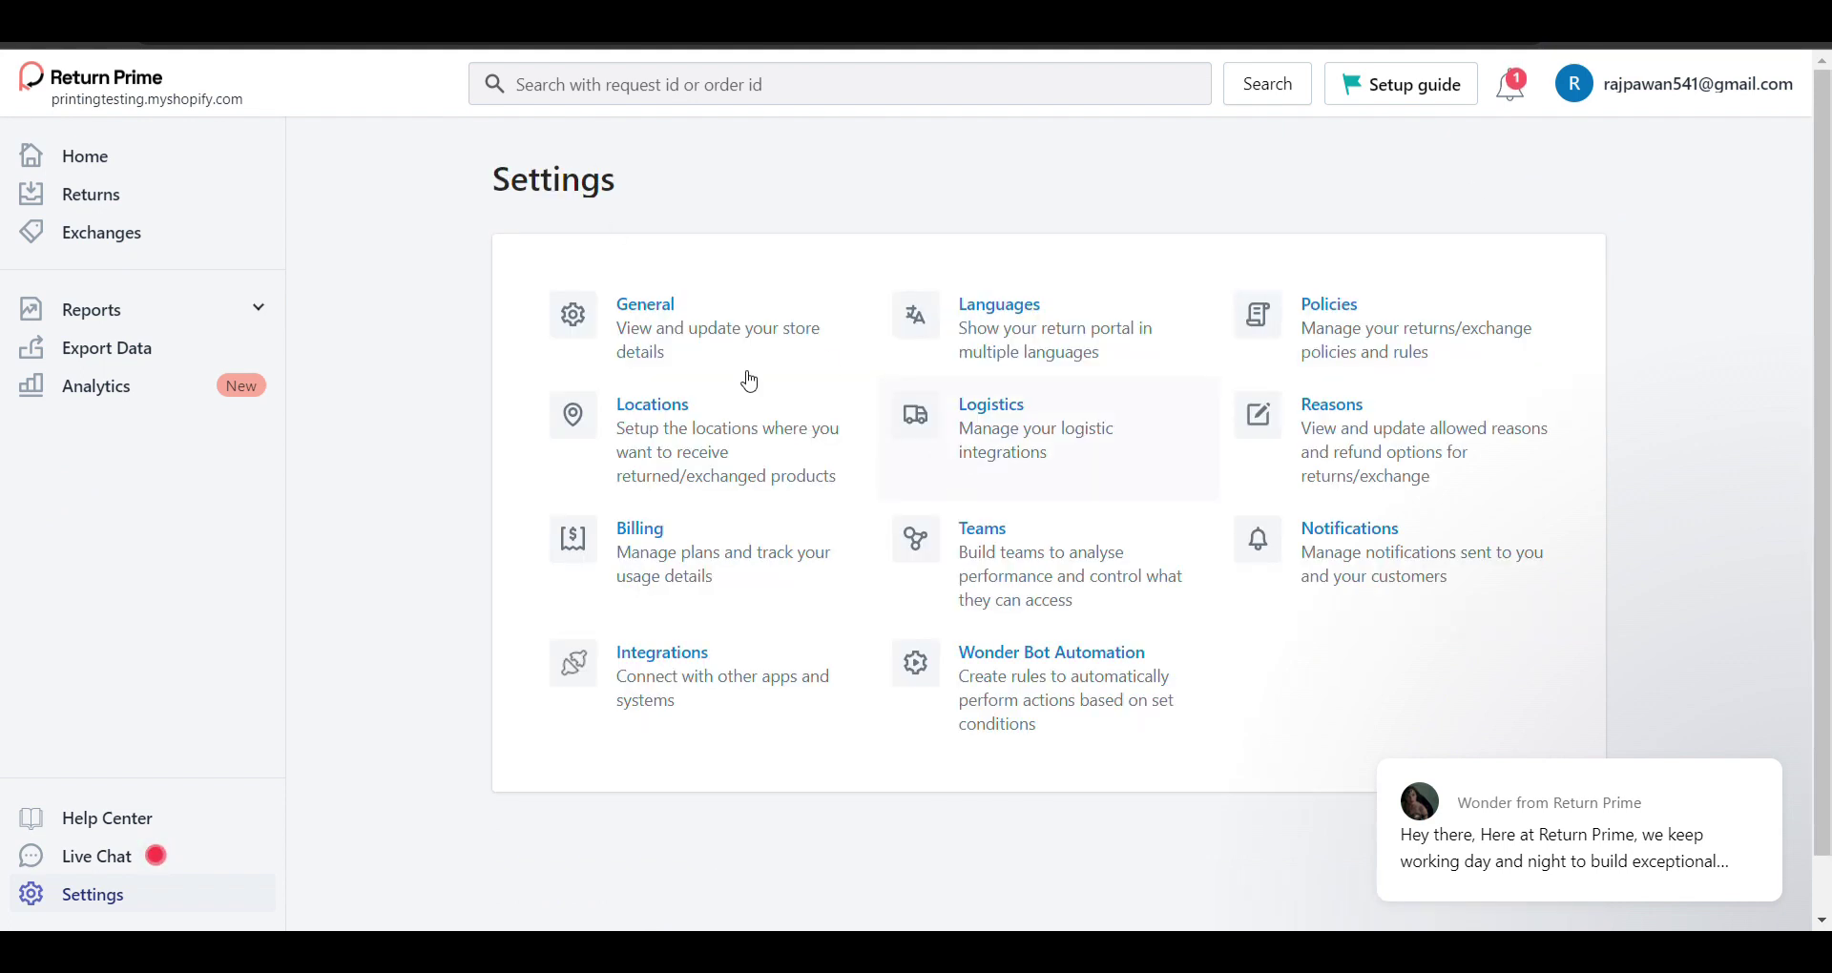
pyautogui.click(100, 233)
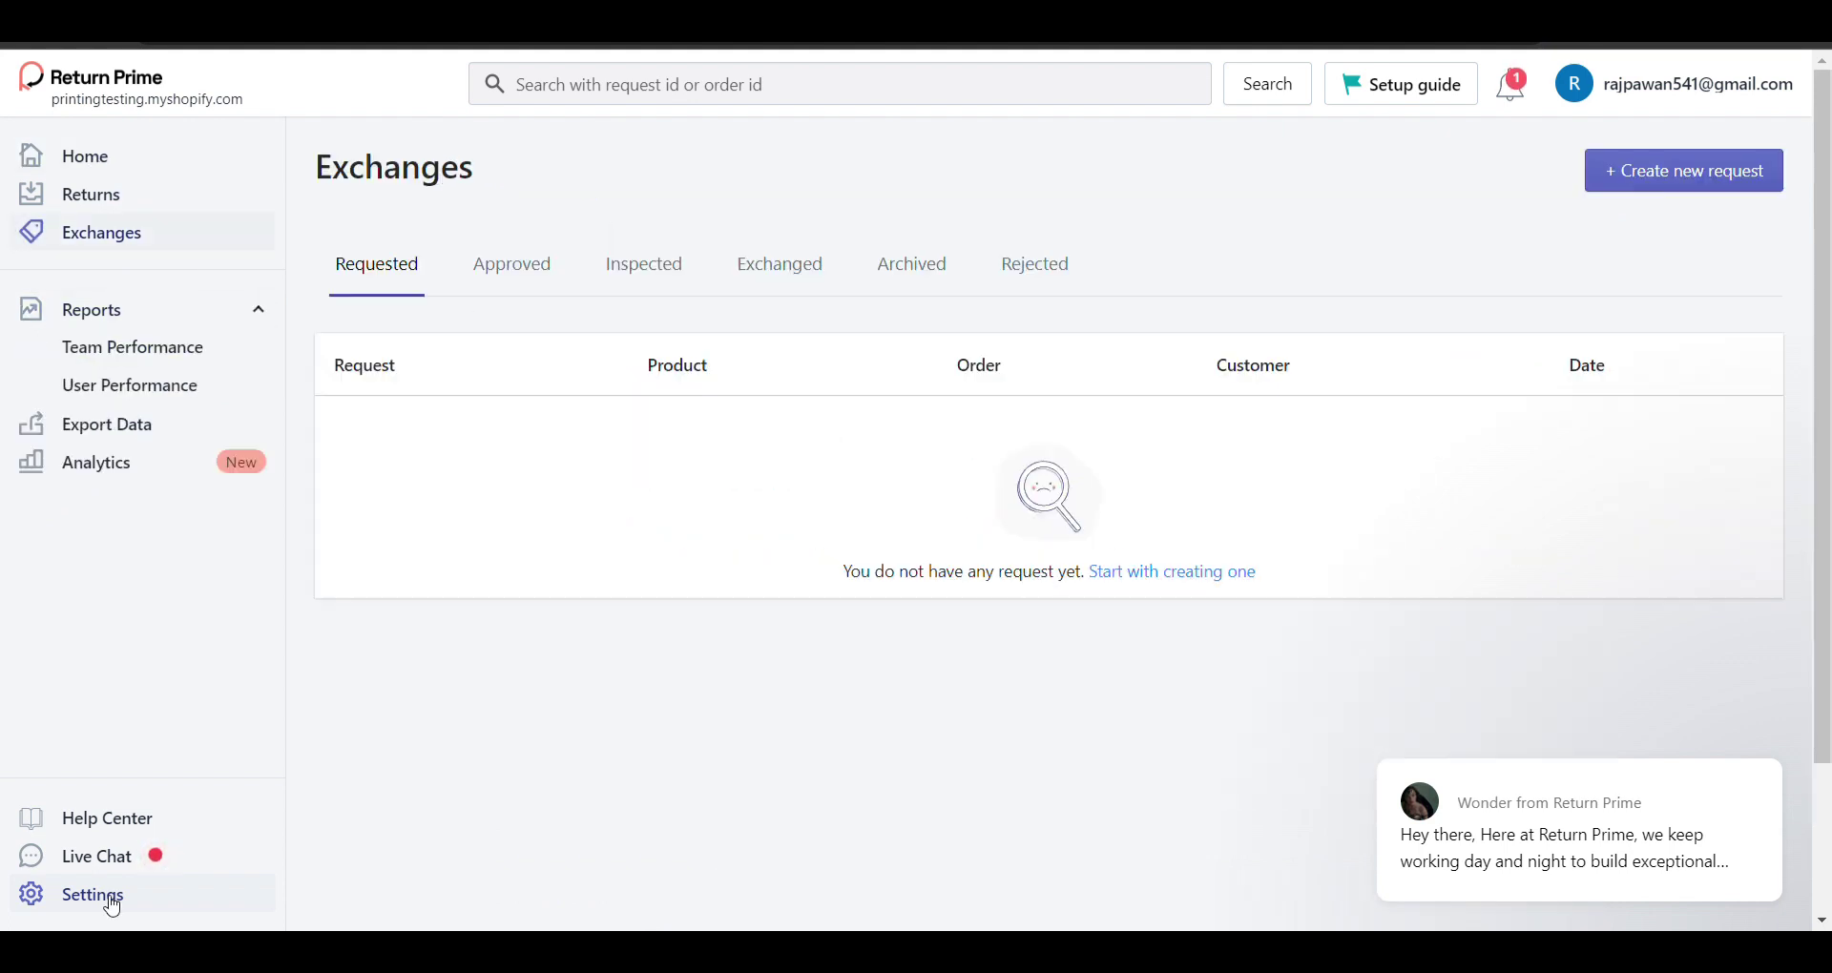
pyautogui.click(93, 894)
# - In General settings, add the return/exchange option to customer account pages
pyautogui.click(655, 363)
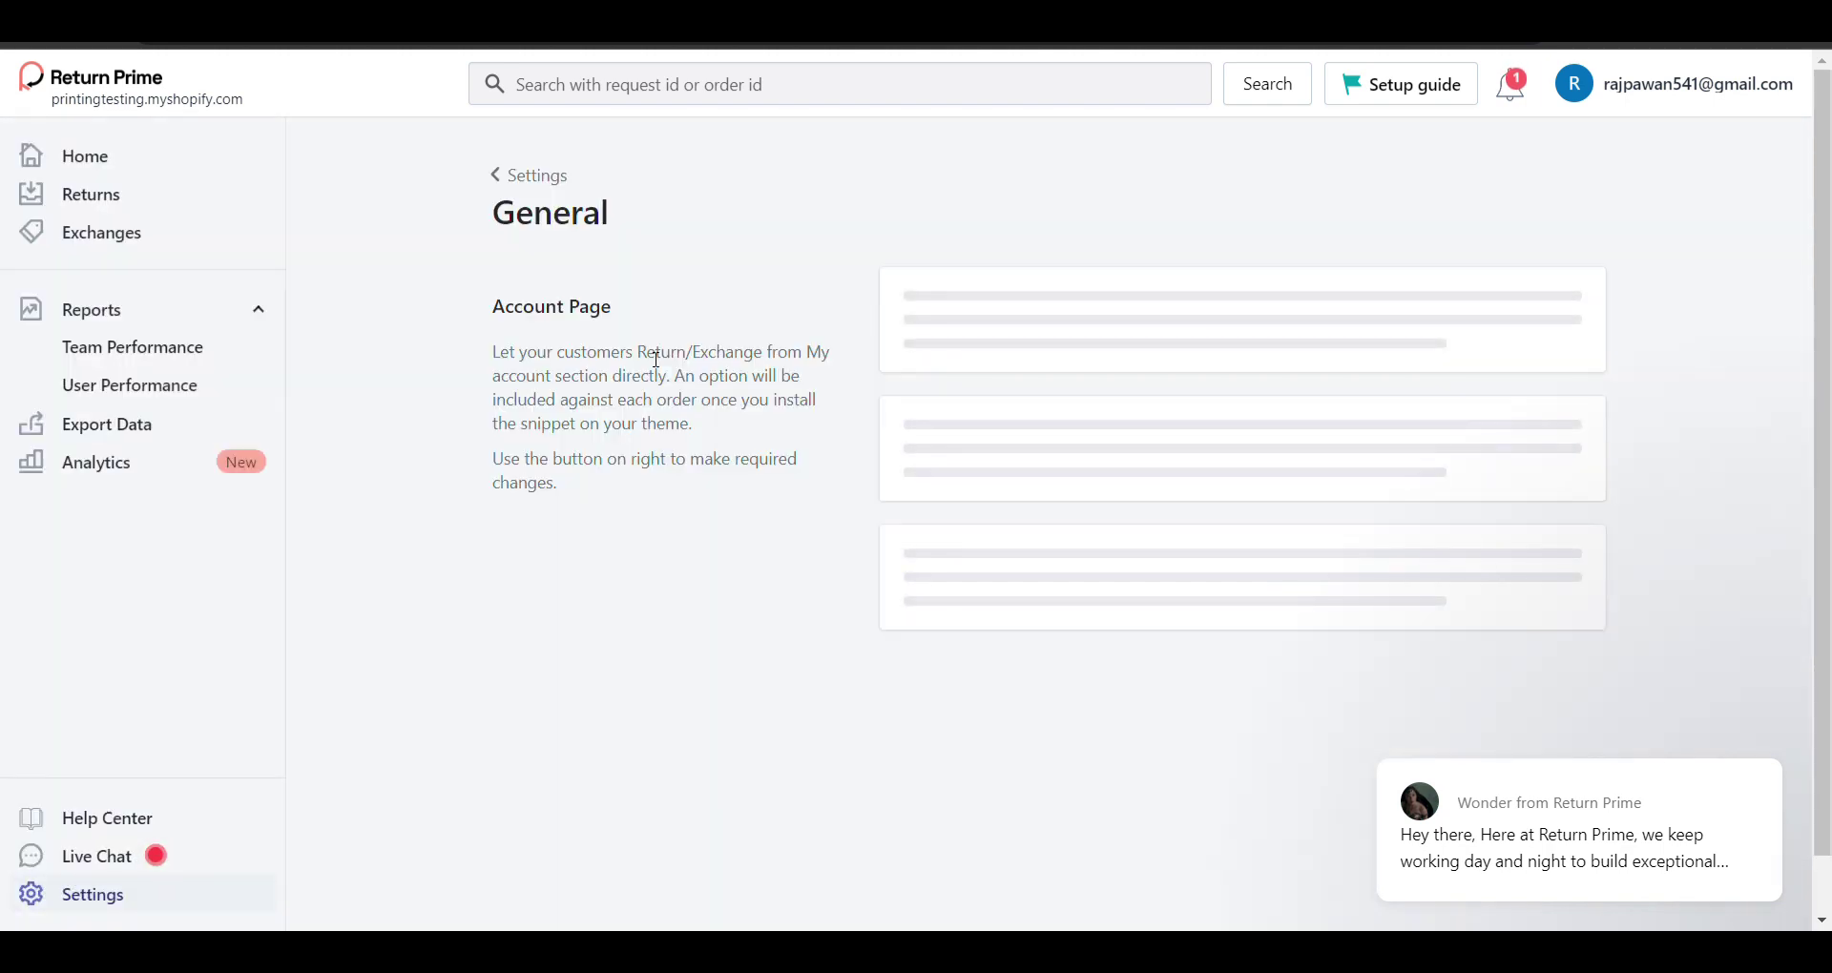
pyautogui.scroll(-1, 649, 358)
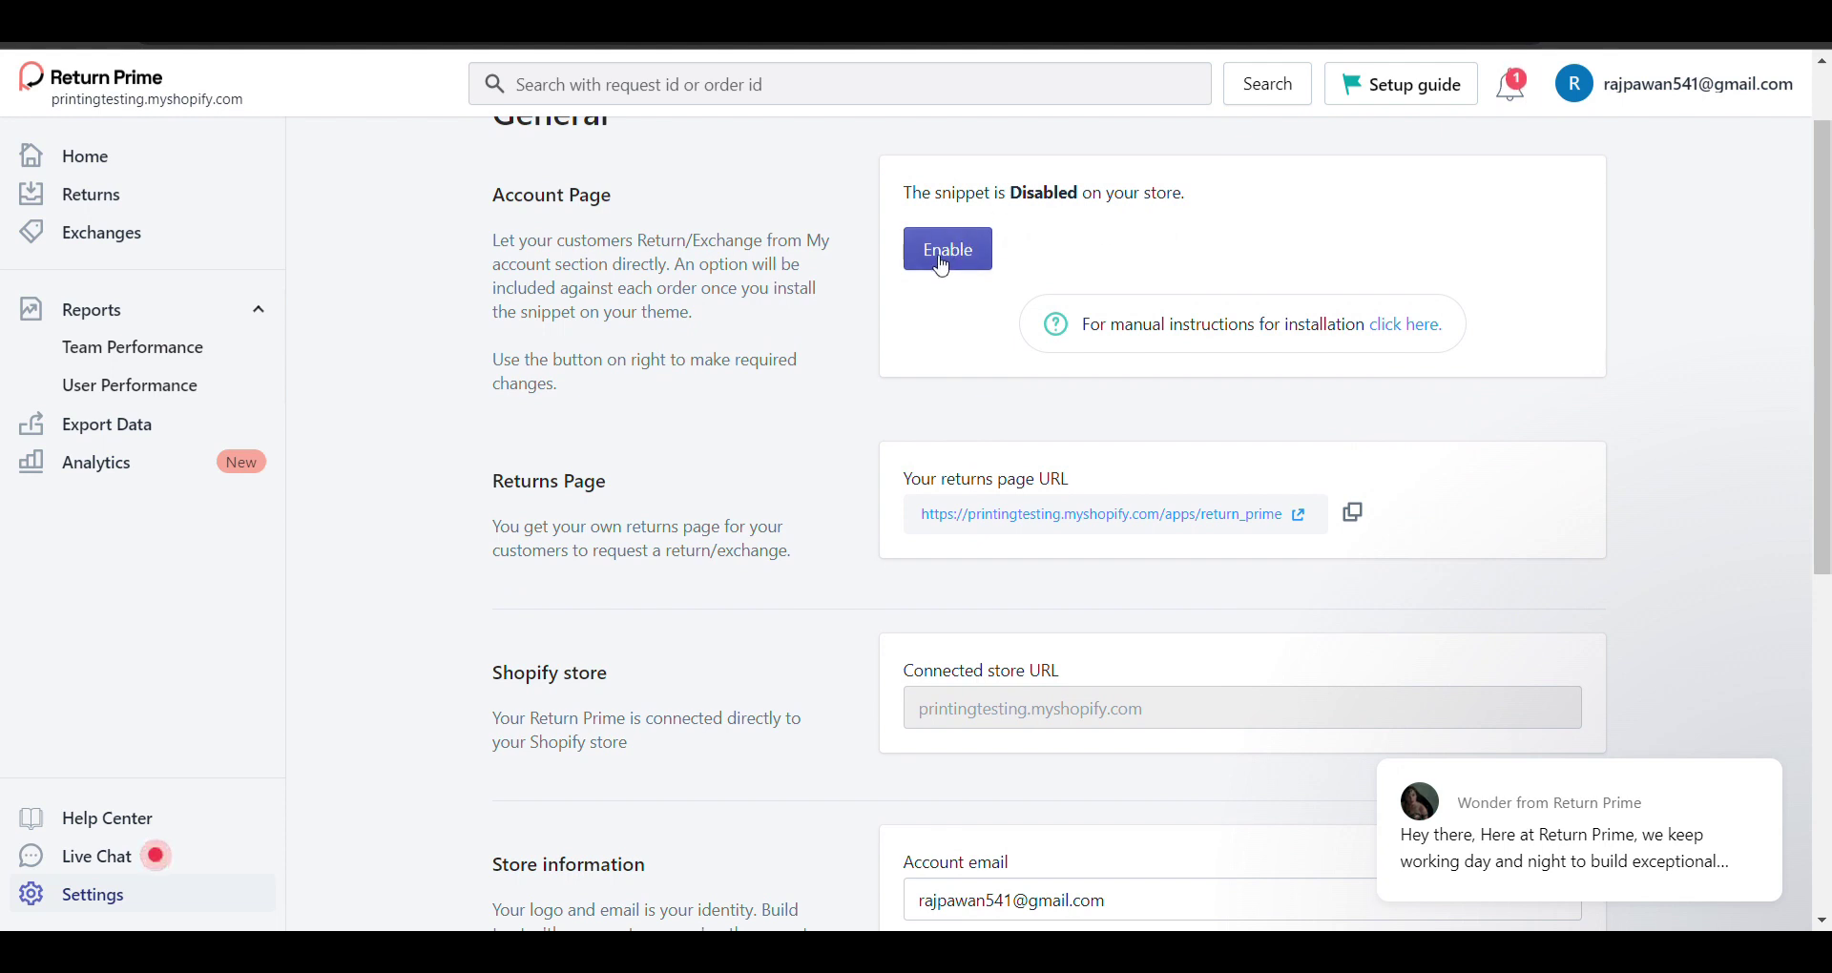
pyautogui.scroll(1, 945, 256)
pyautogui.click(990, 353)
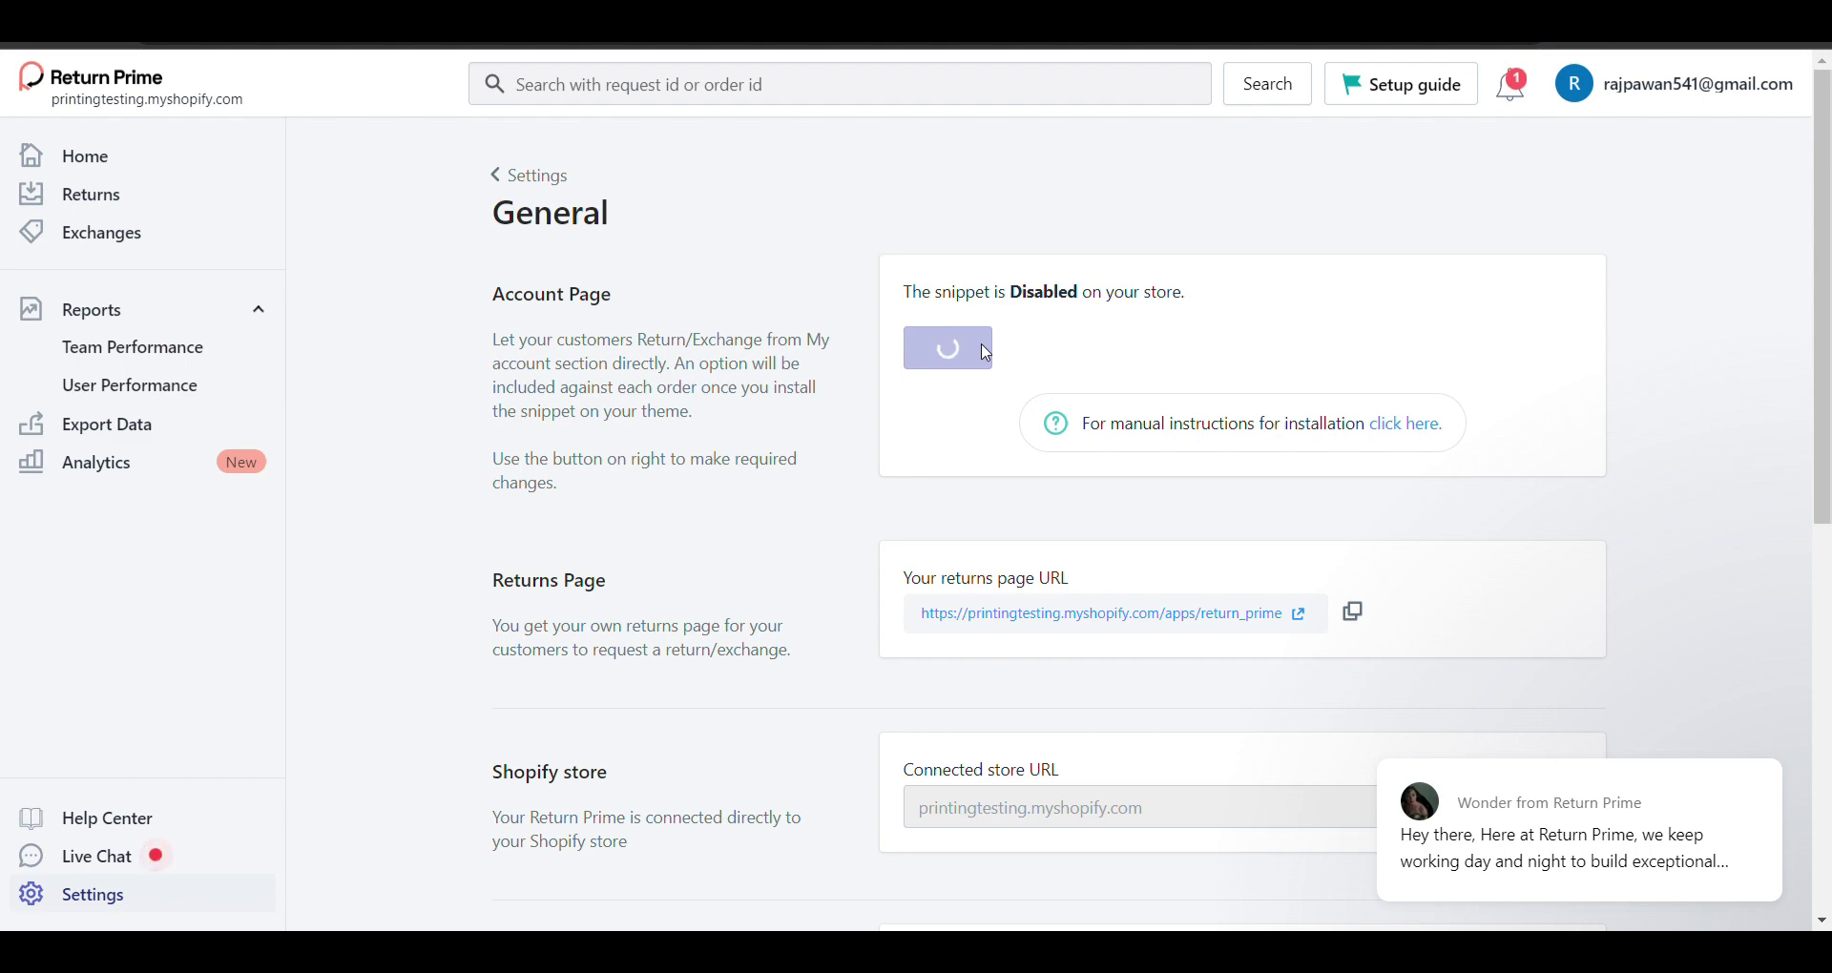
pyautogui.scroll(-1, 1240, 478)
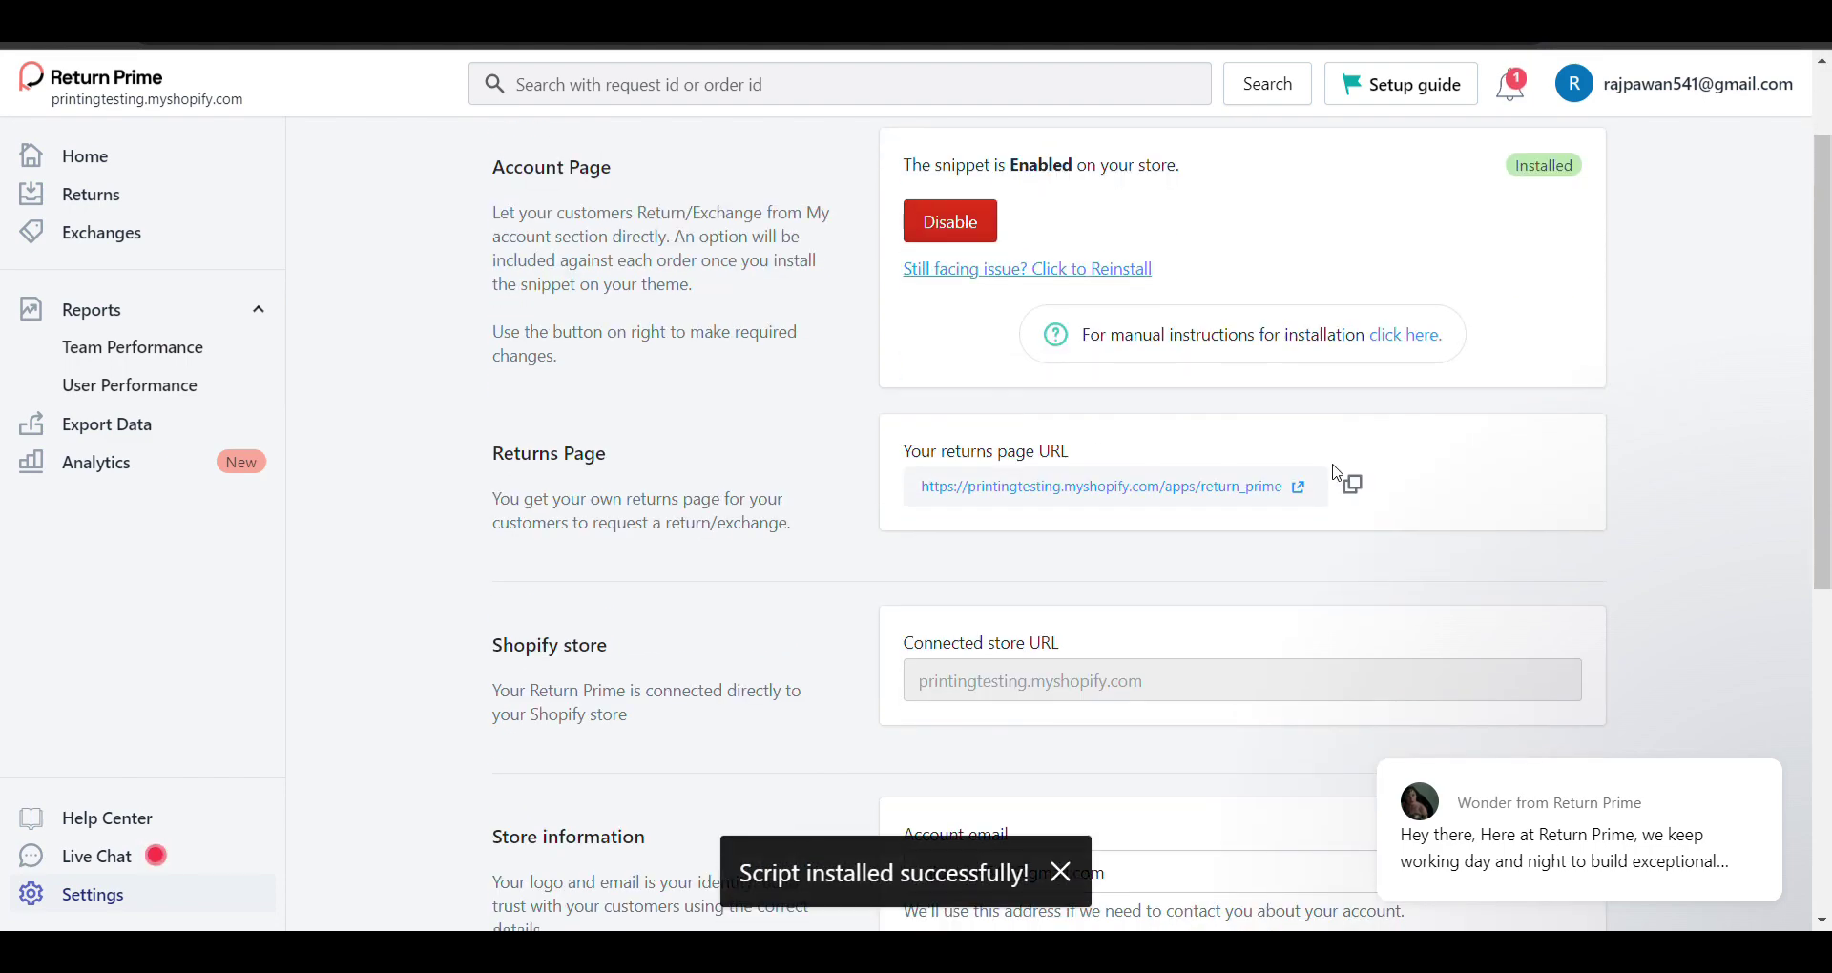
pyautogui.tripleClick(1122, 487)
pyautogui.scroll(1, 1121, 487)
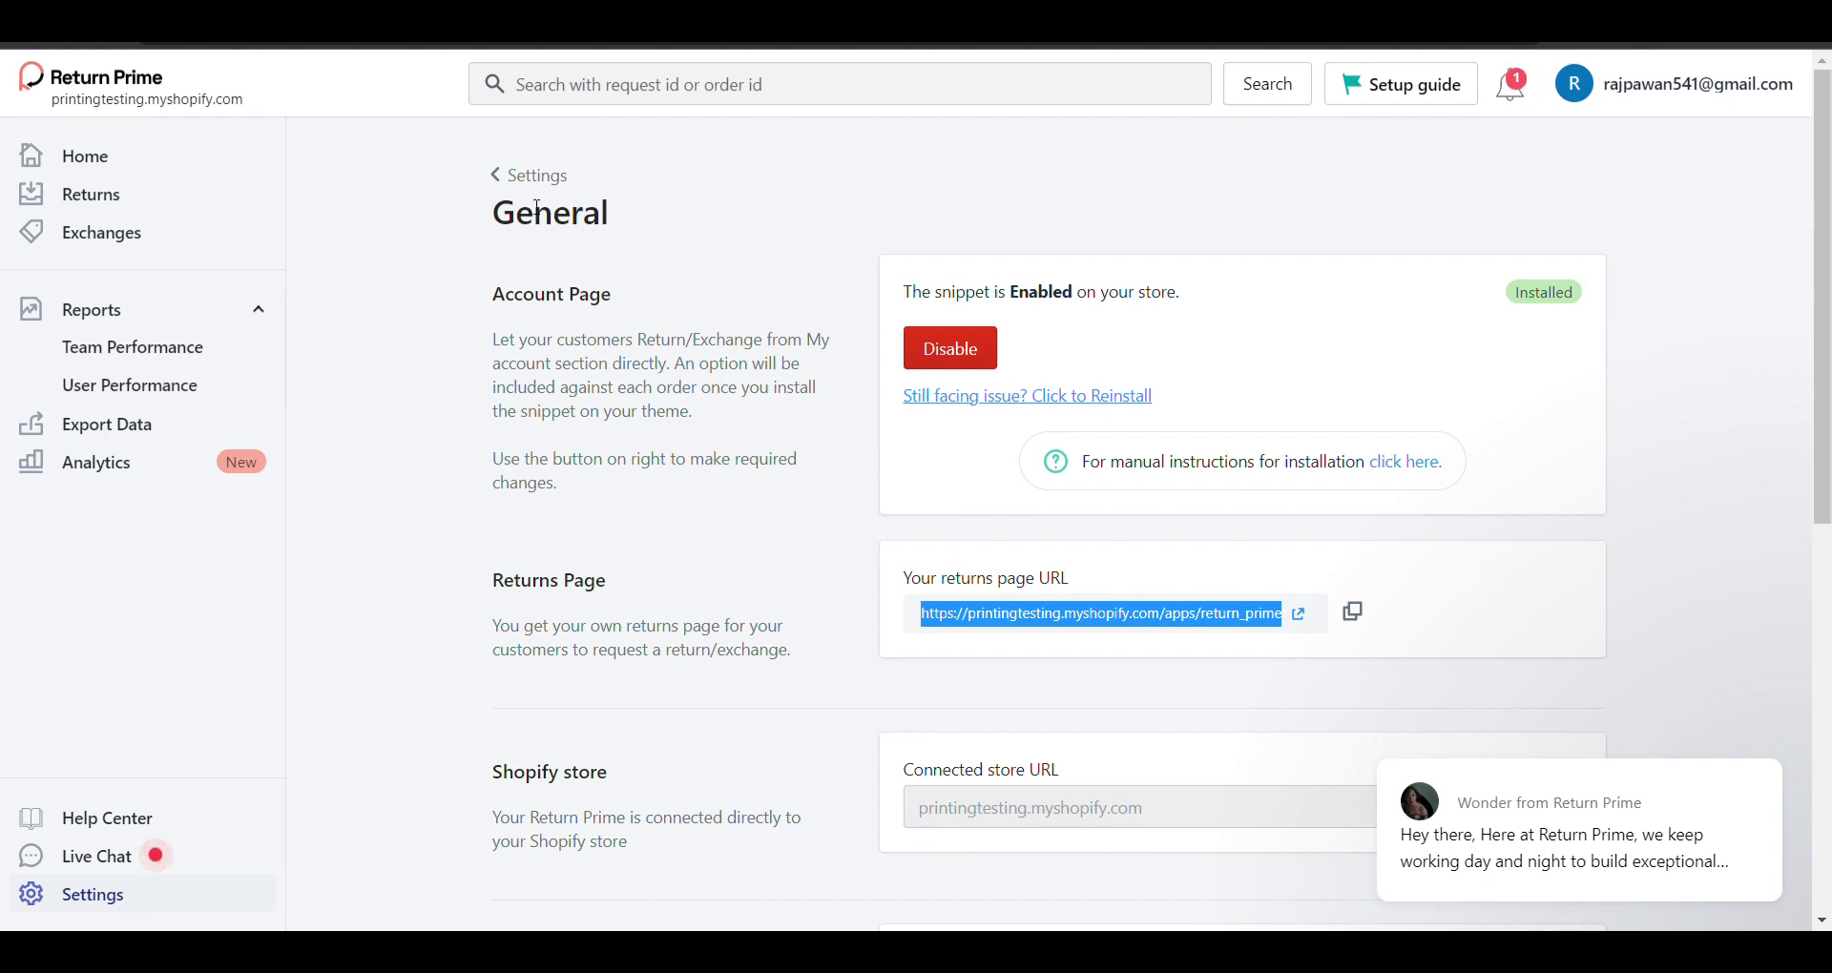
pyautogui.click(516, 183)
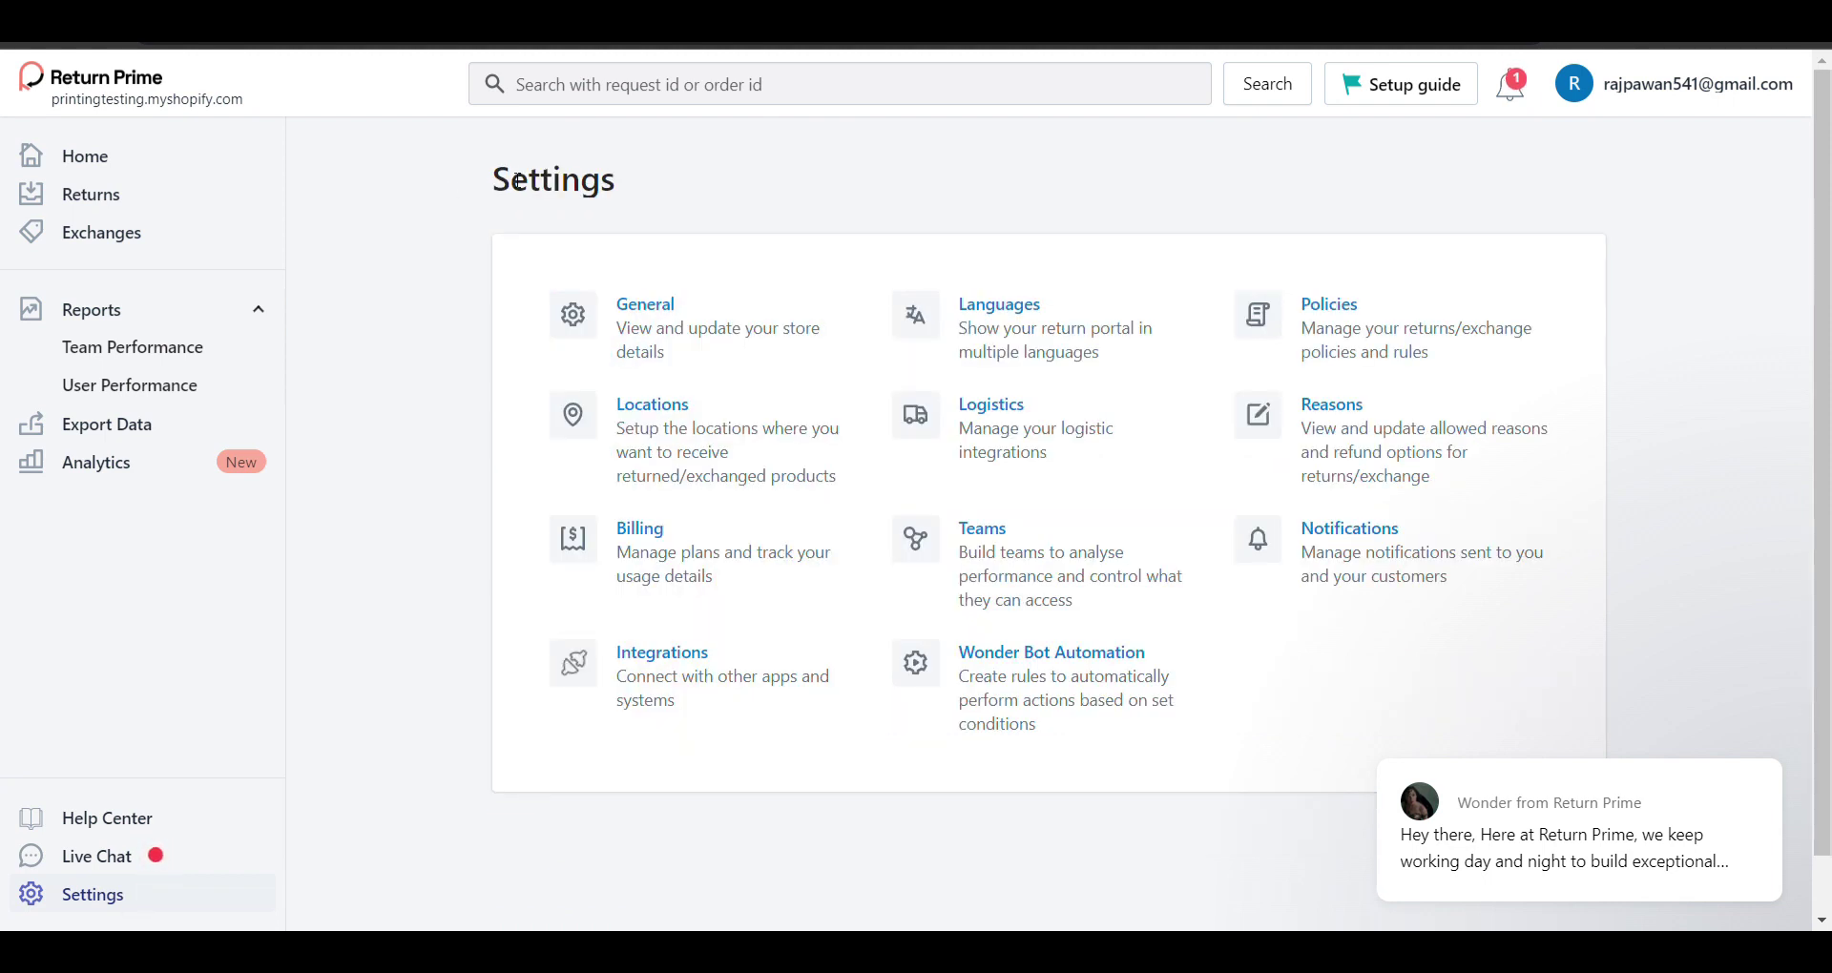
# - Check the Policies page, then view the reasons list containing only 'Others'
pyautogui.click(1374, 360)
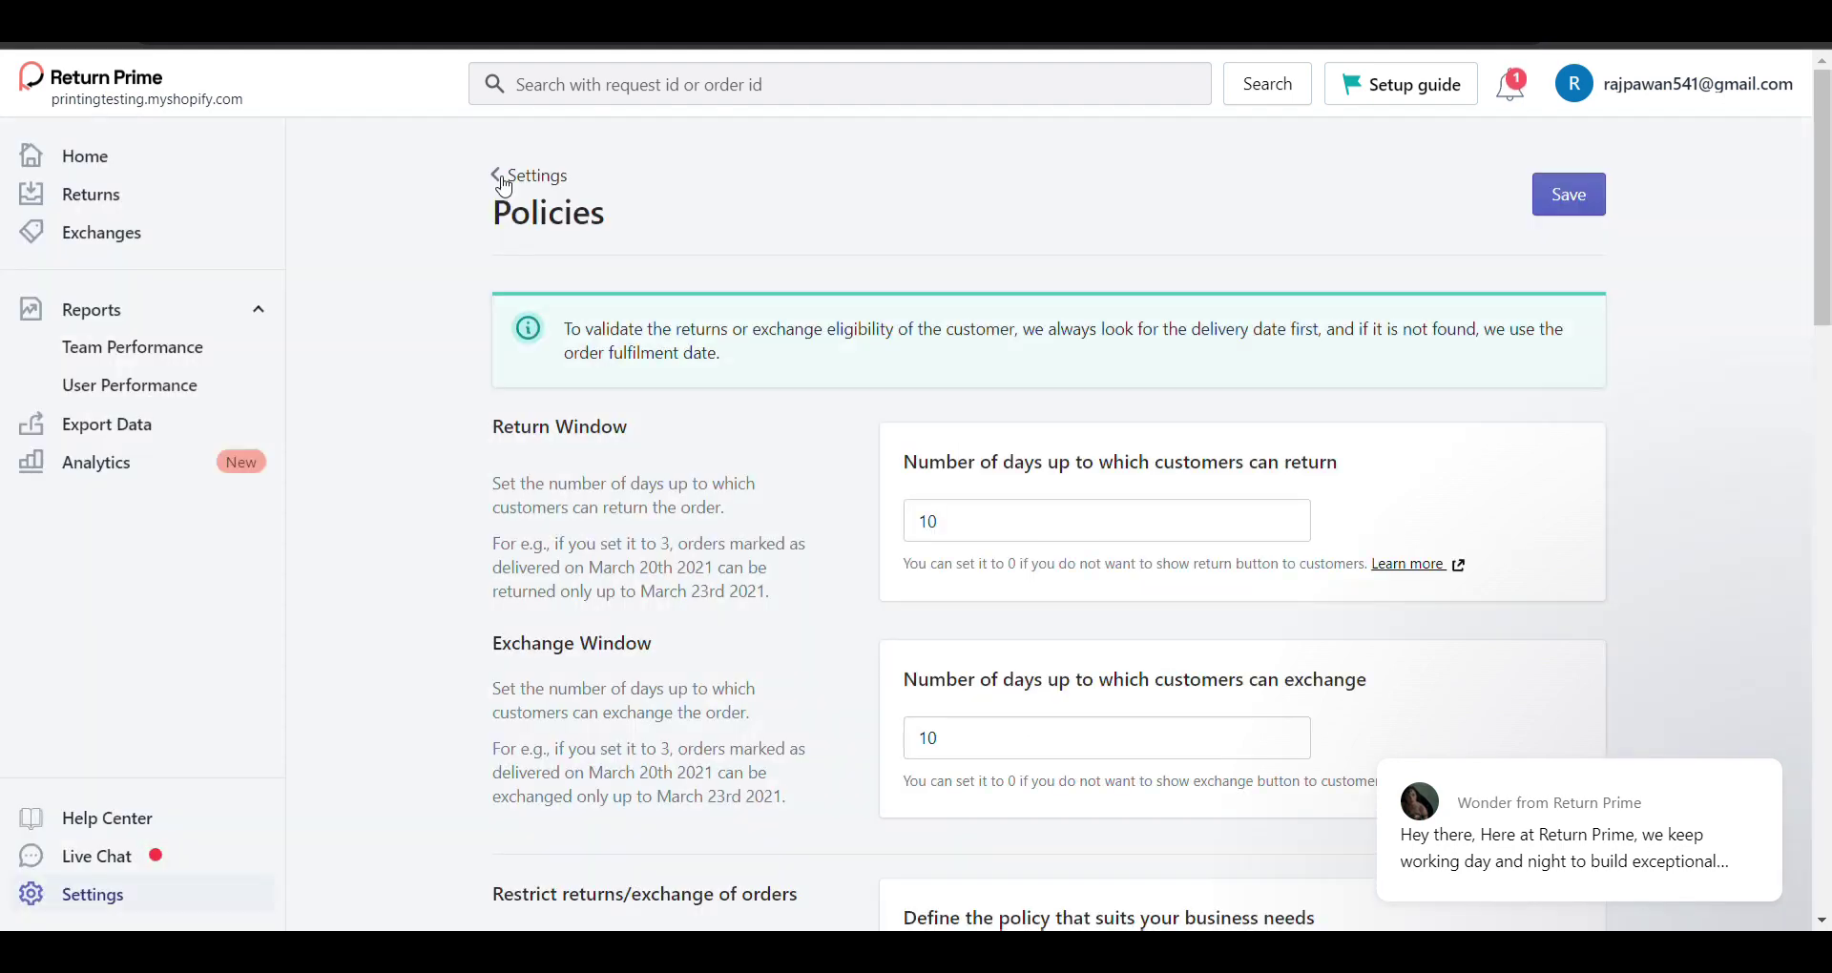
pyautogui.click(498, 176)
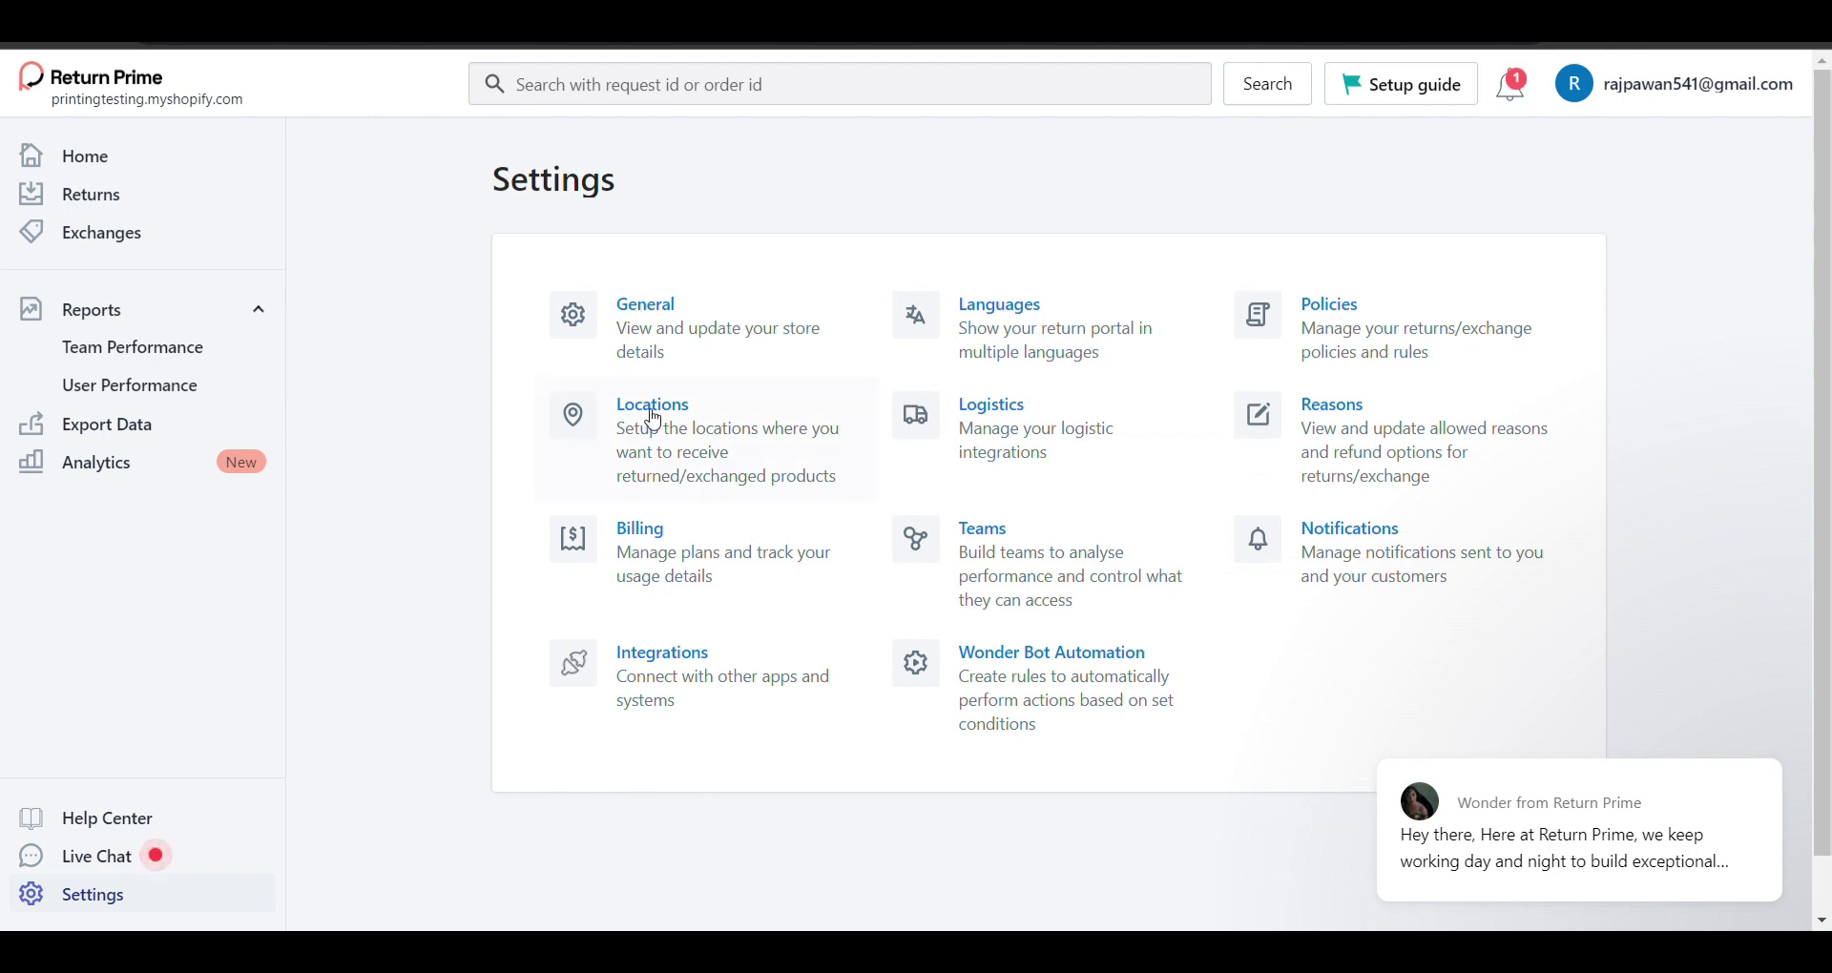
pyautogui.click(1416, 450)
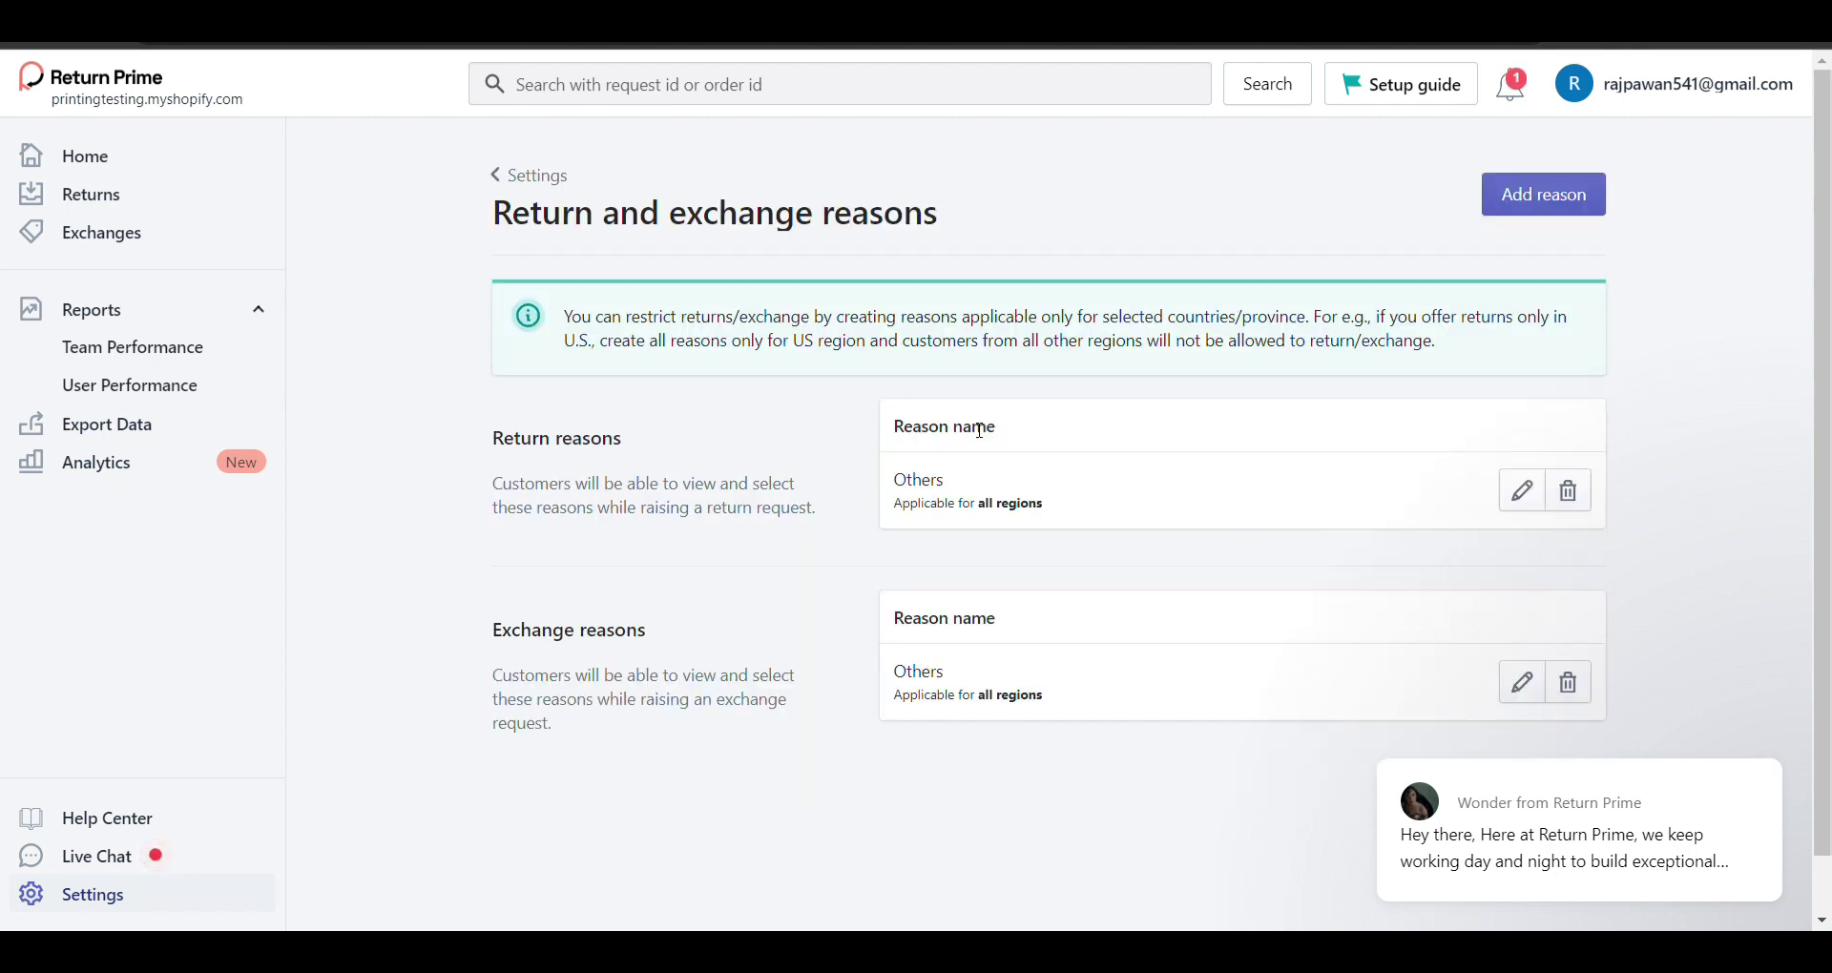
pyautogui.scroll(-1, 981, 430)
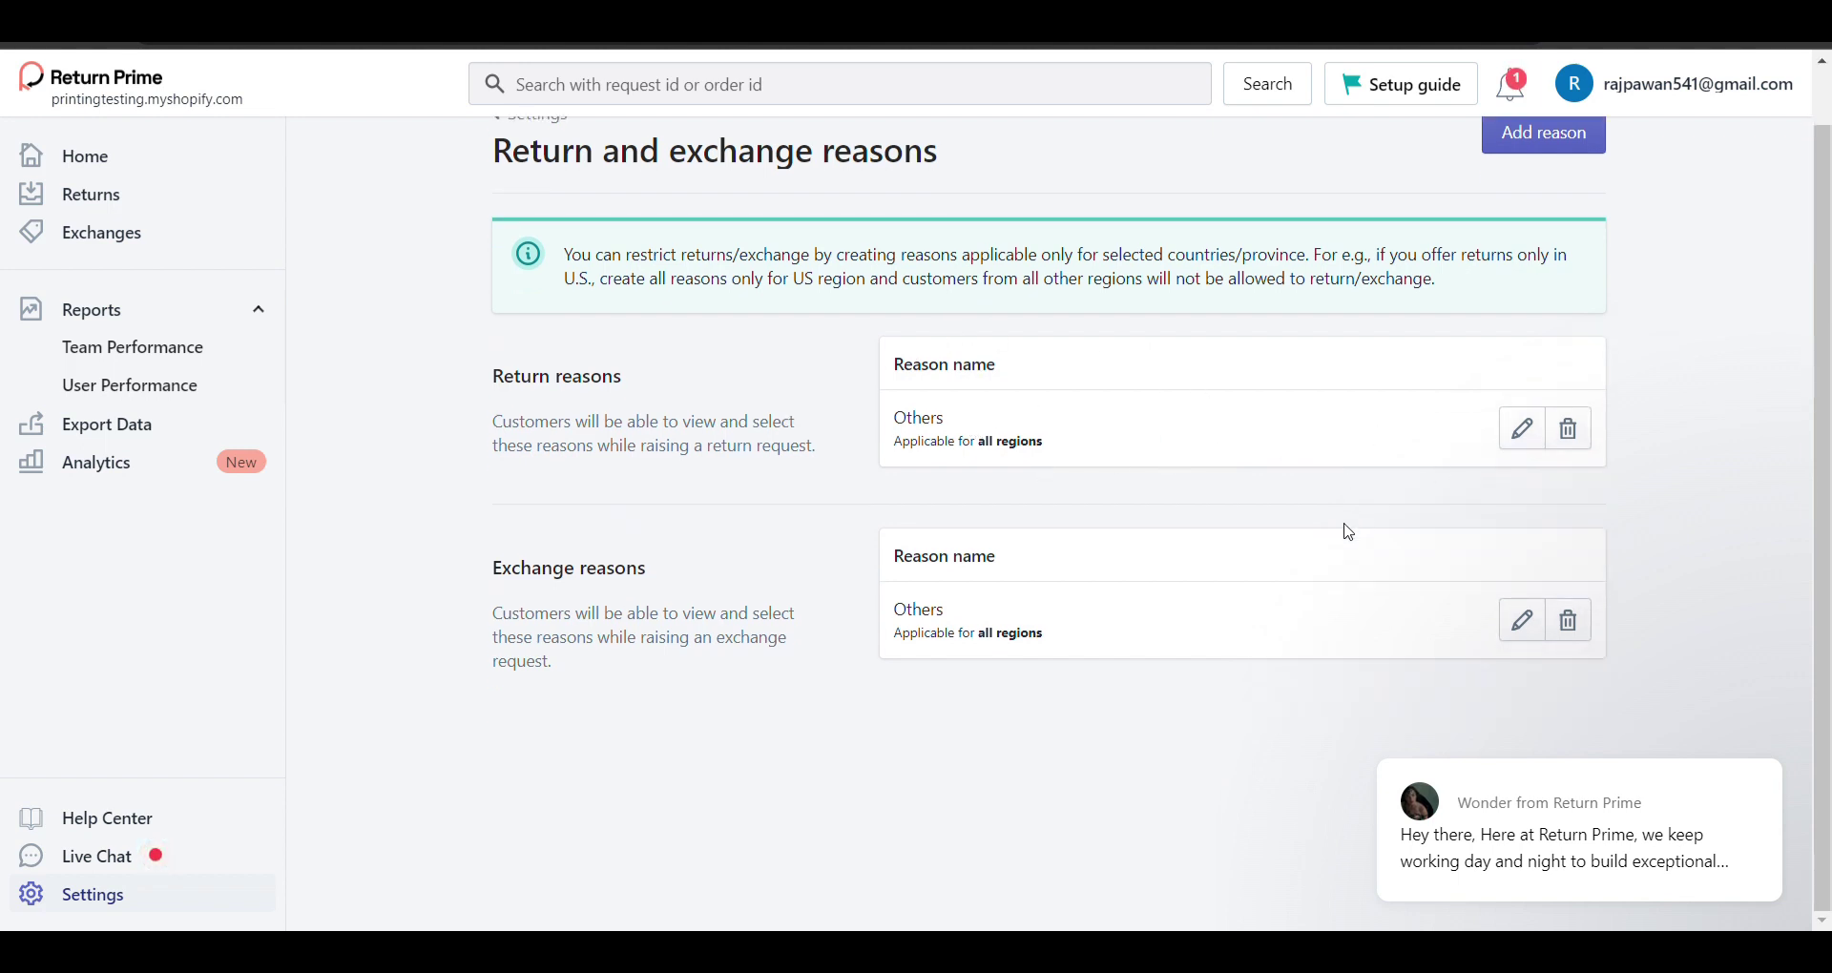
pyautogui.scroll(1, 1349, 531)
# - Create a new reason named 'Product Quality' with the message 'Bad quality product'
pyautogui.click(1543, 193)
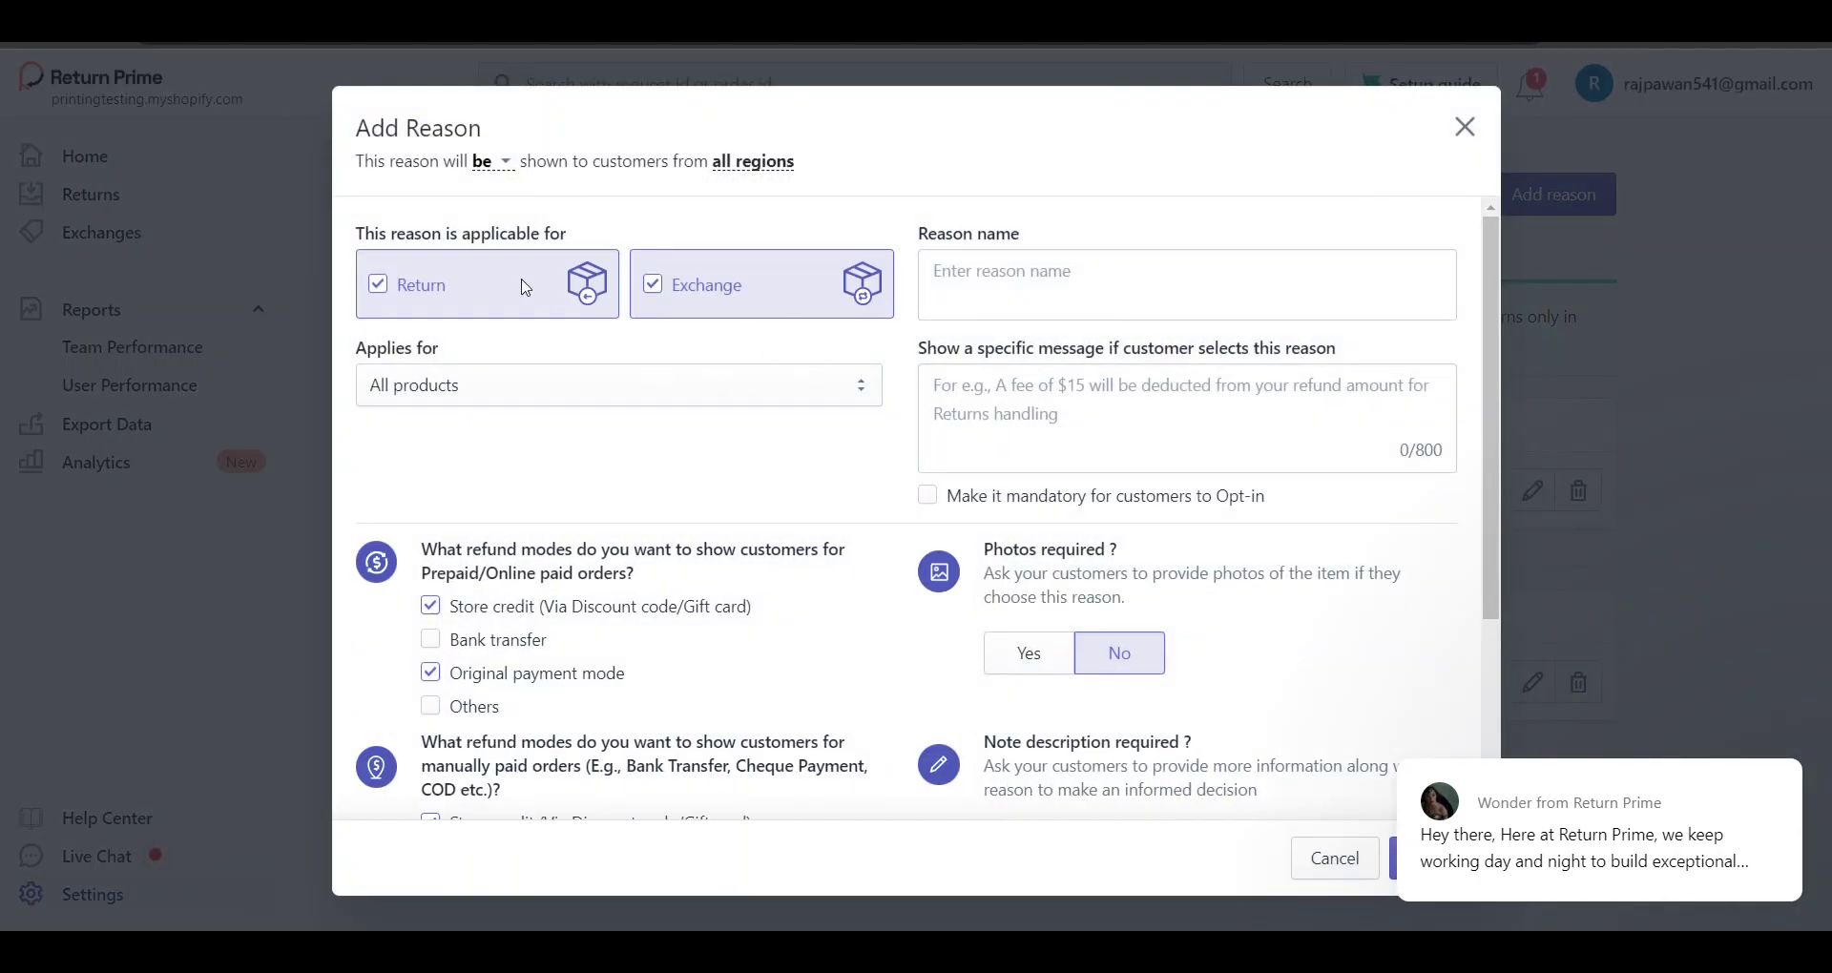
pyautogui.click(991, 285)
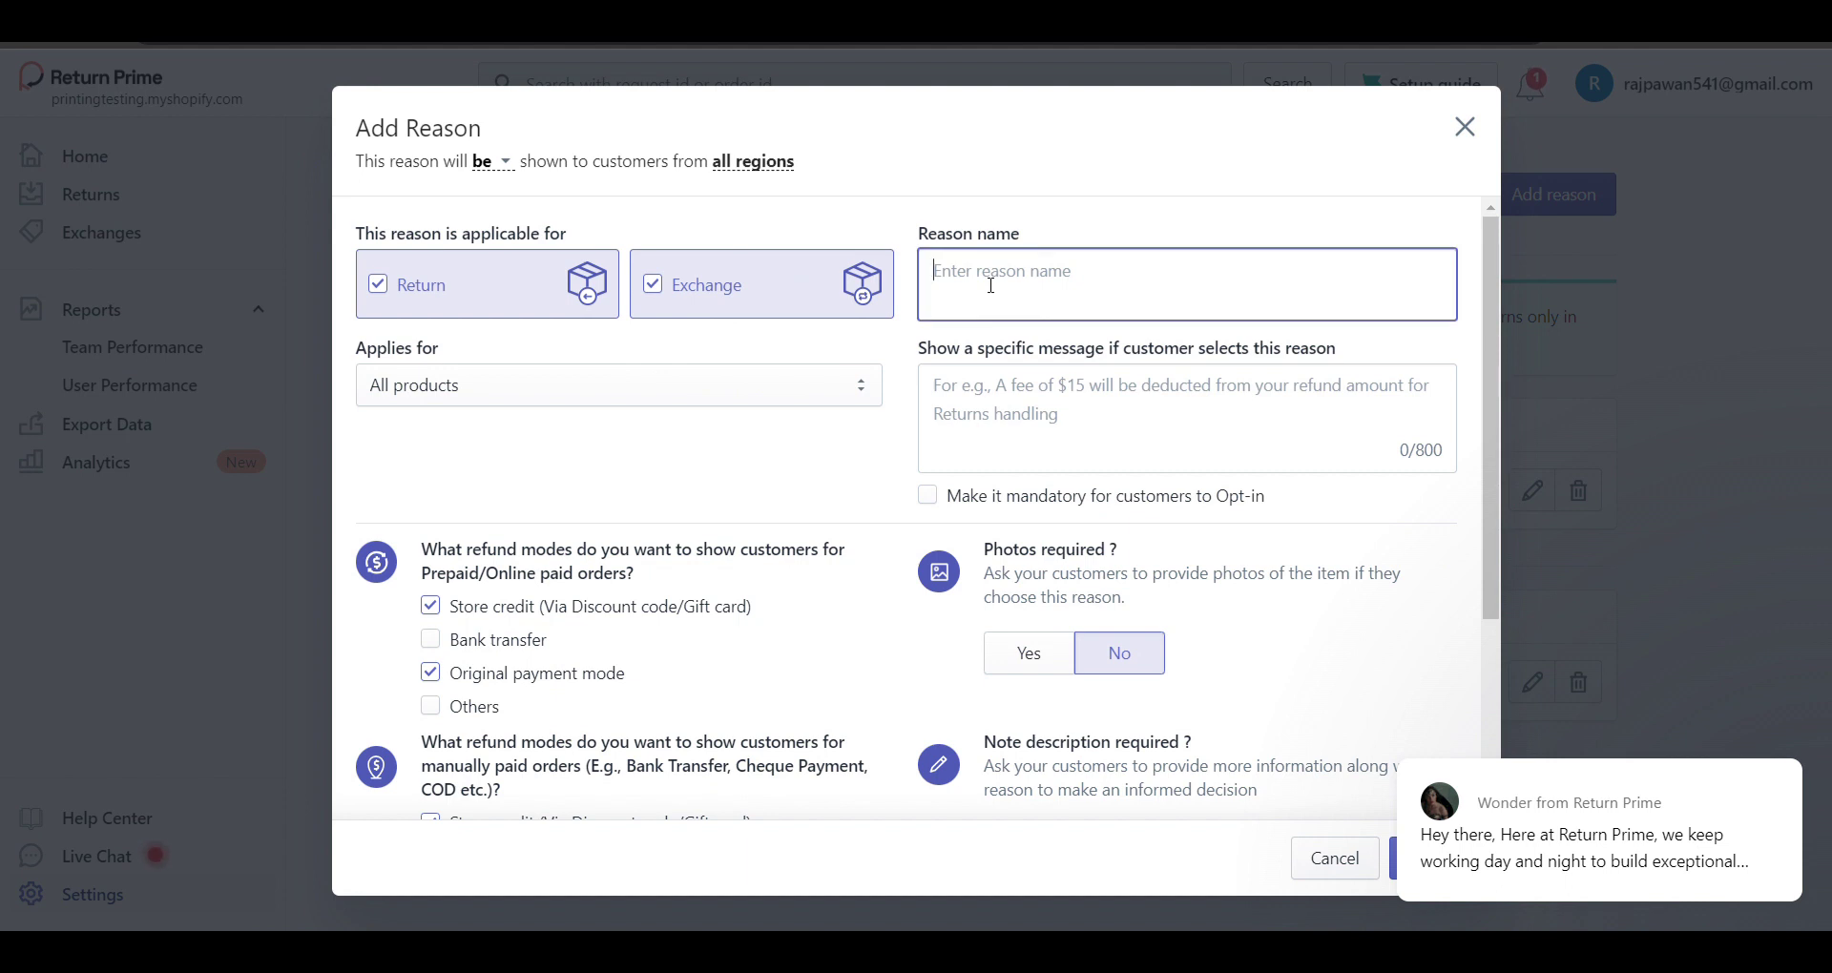
pyautogui.write('P')
pyautogui.press('BackSpace')
pyautogui.write('d')
pyautogui.press('BackSpace')
pyautogui.press('BackSpace')
pyautogui.write('oduct')
pyautogui.write(' Q')
pyautogui.click(1050, 426)
pyautogui.write('Bad ')
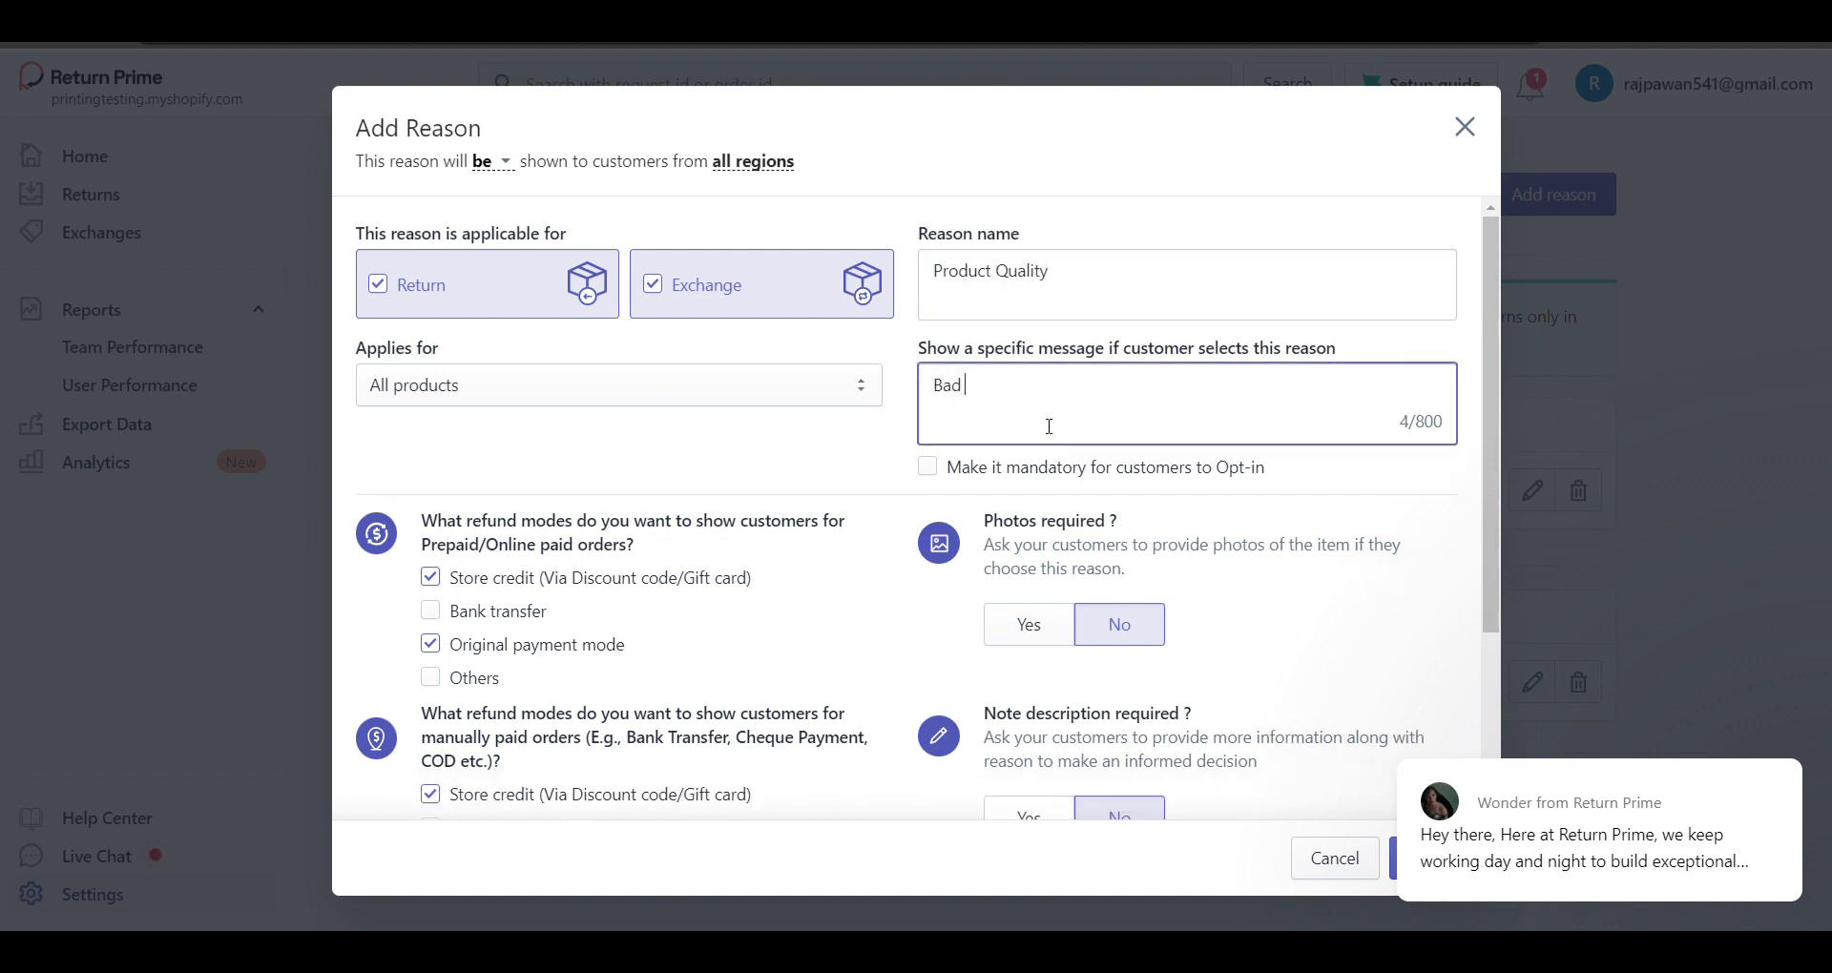
pyautogui.write('quality p')
pyautogui.write('roduct')
# - Leave photos off, allow Bank transfer refunds, and submit the Product Quality reason
pyautogui.scroll(-1, 1049, 426)
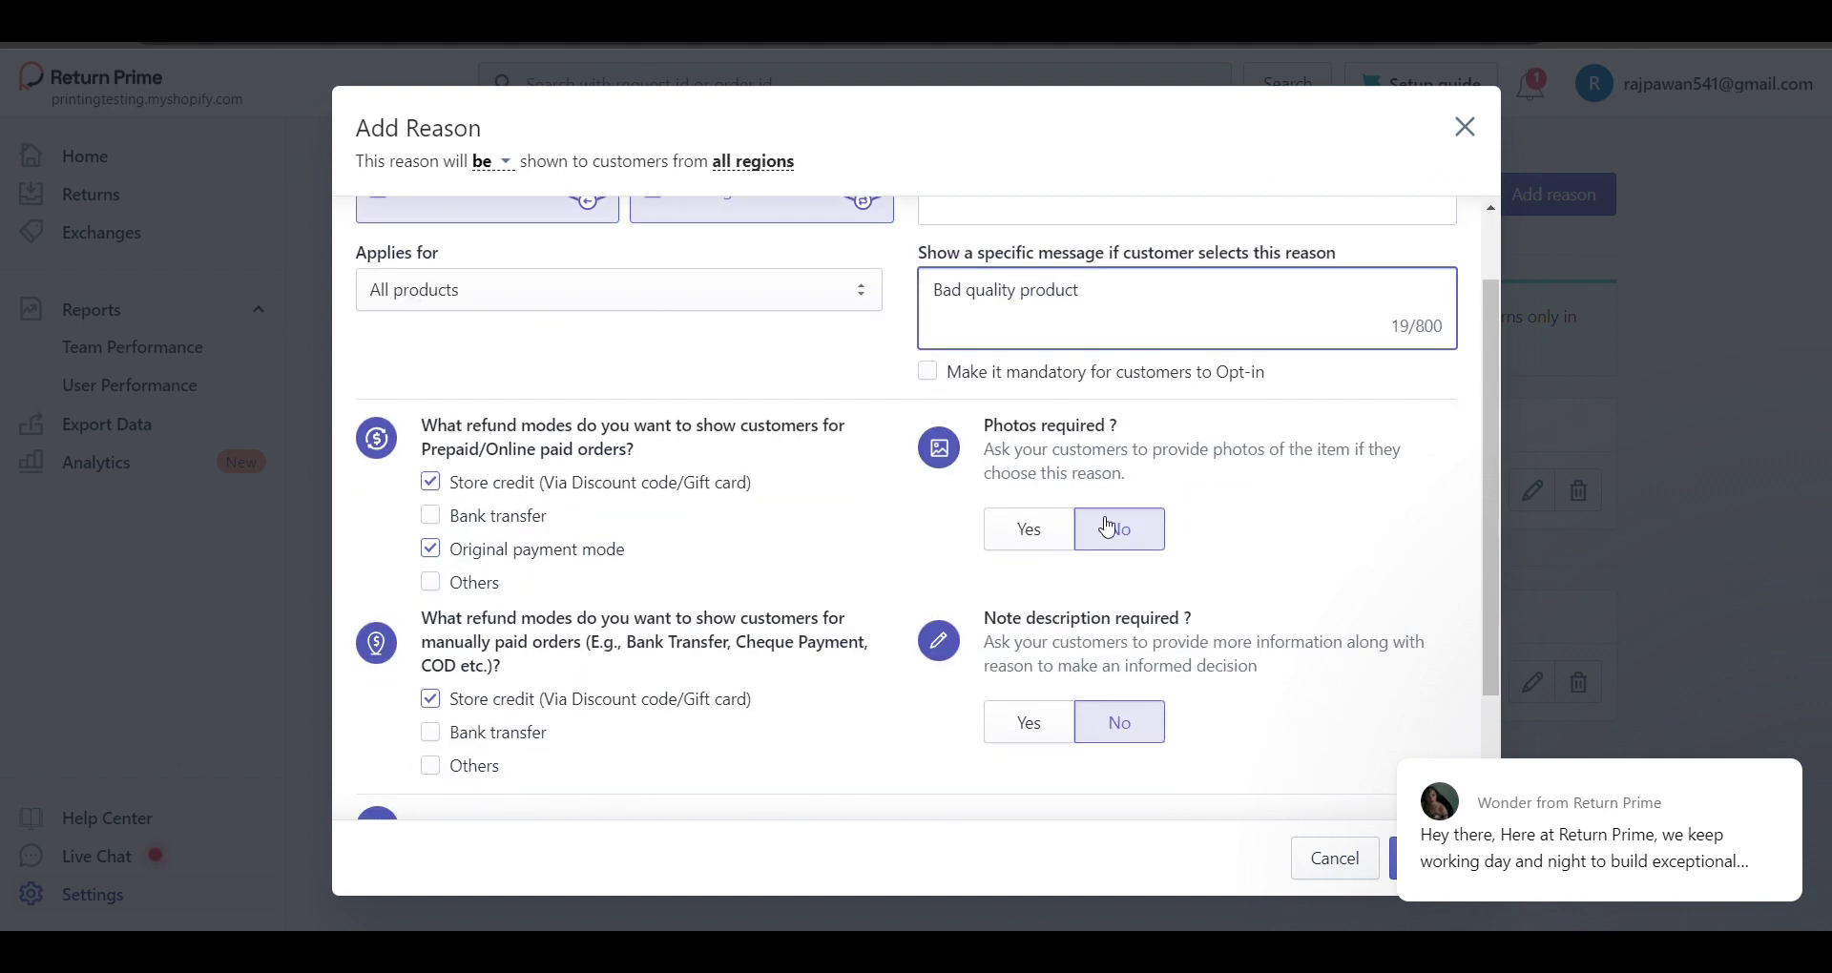
pyautogui.click(1040, 534)
pyautogui.click(1119, 534)
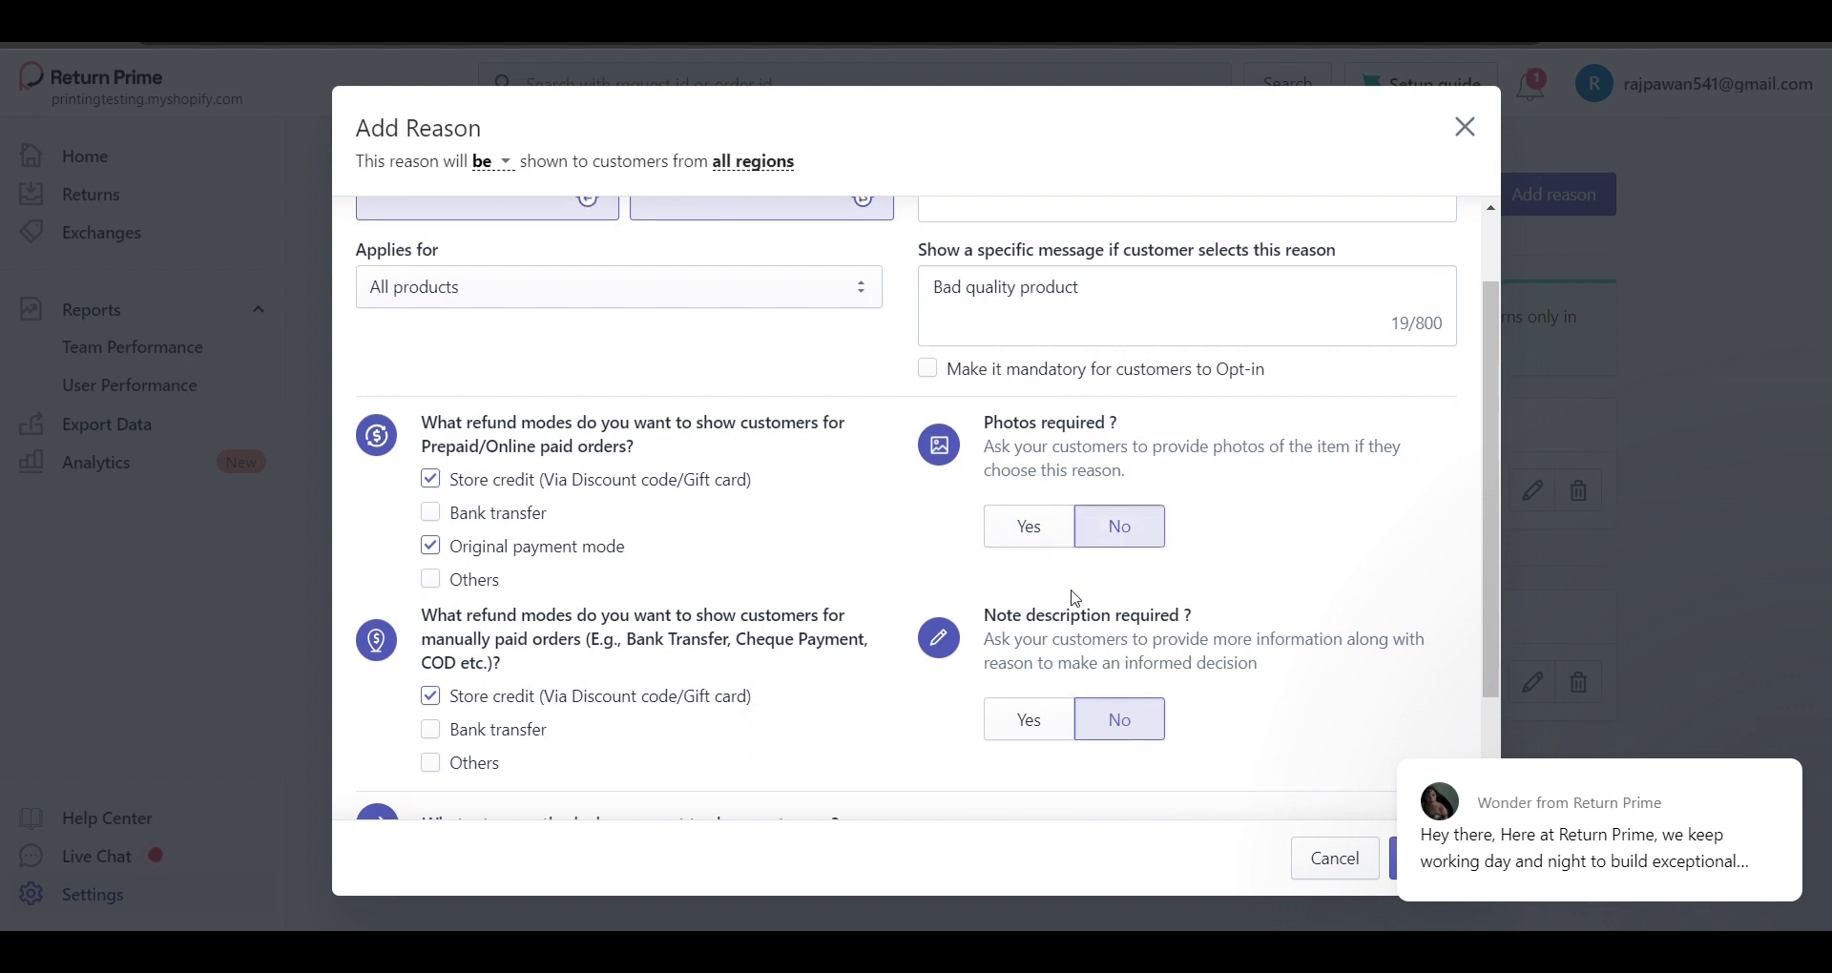
pyautogui.scroll(-1, 1074, 601)
pyautogui.scroll(-1, 992, 651)
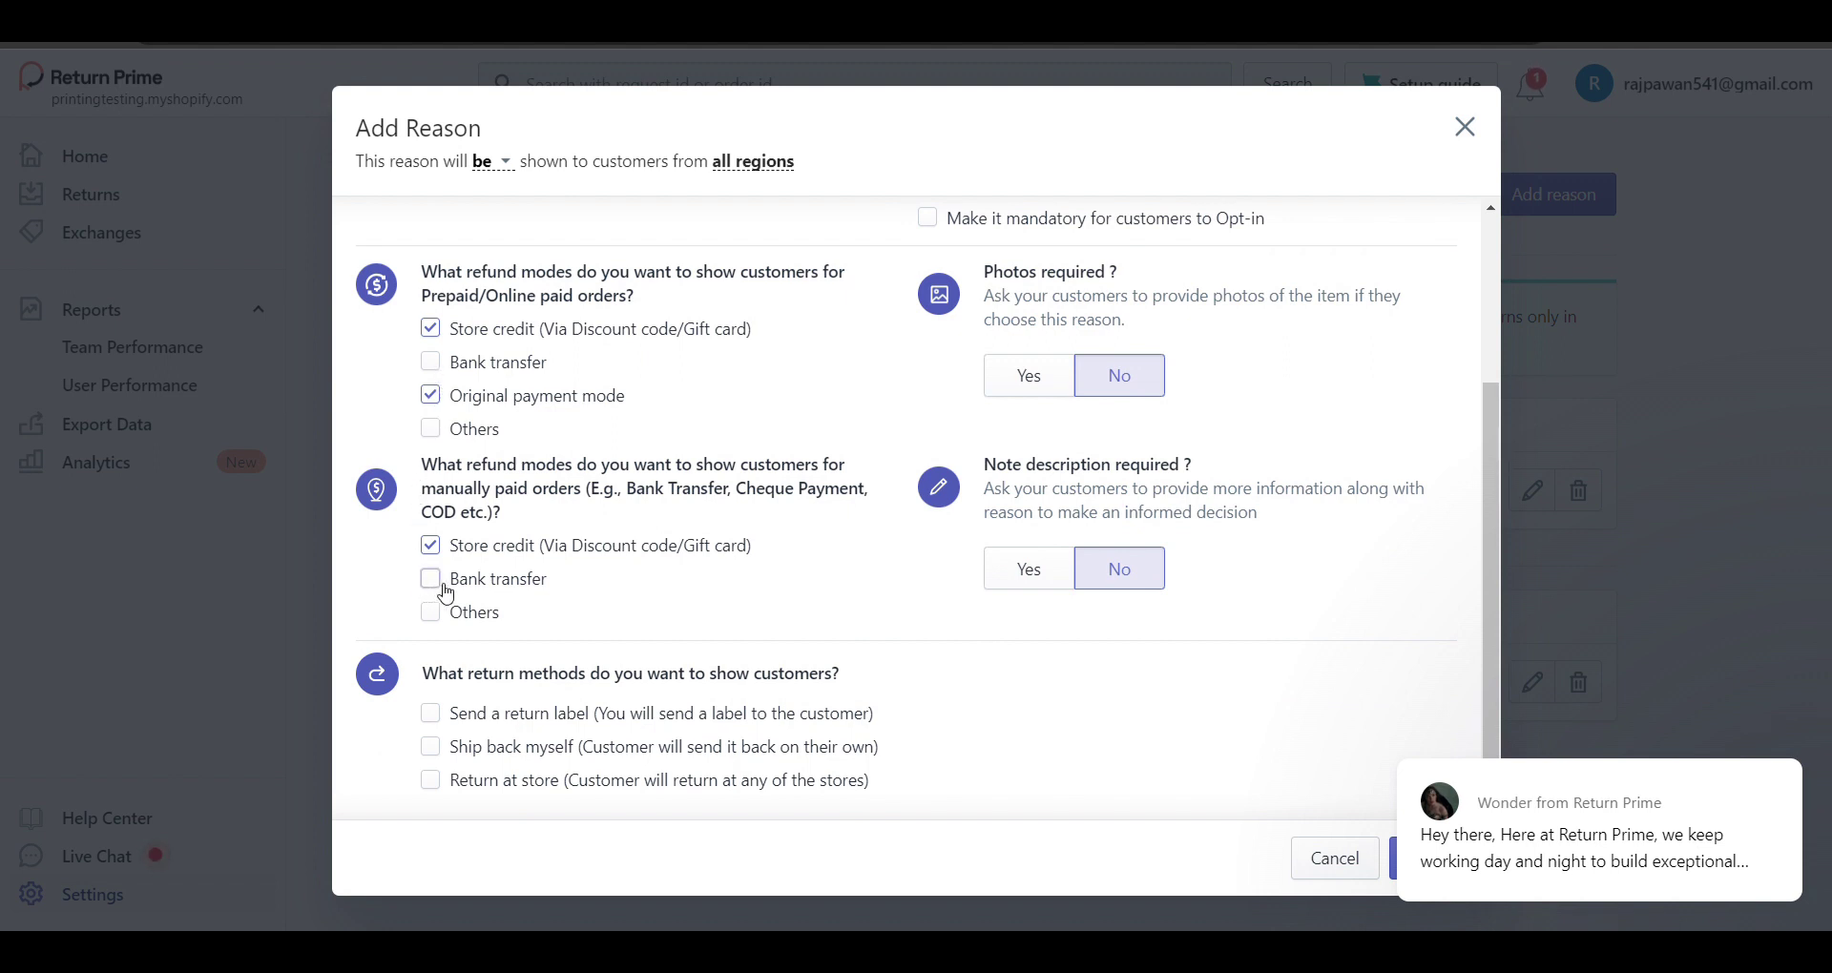
pyautogui.click(430, 578)
pyautogui.moveTo(1599, 830)
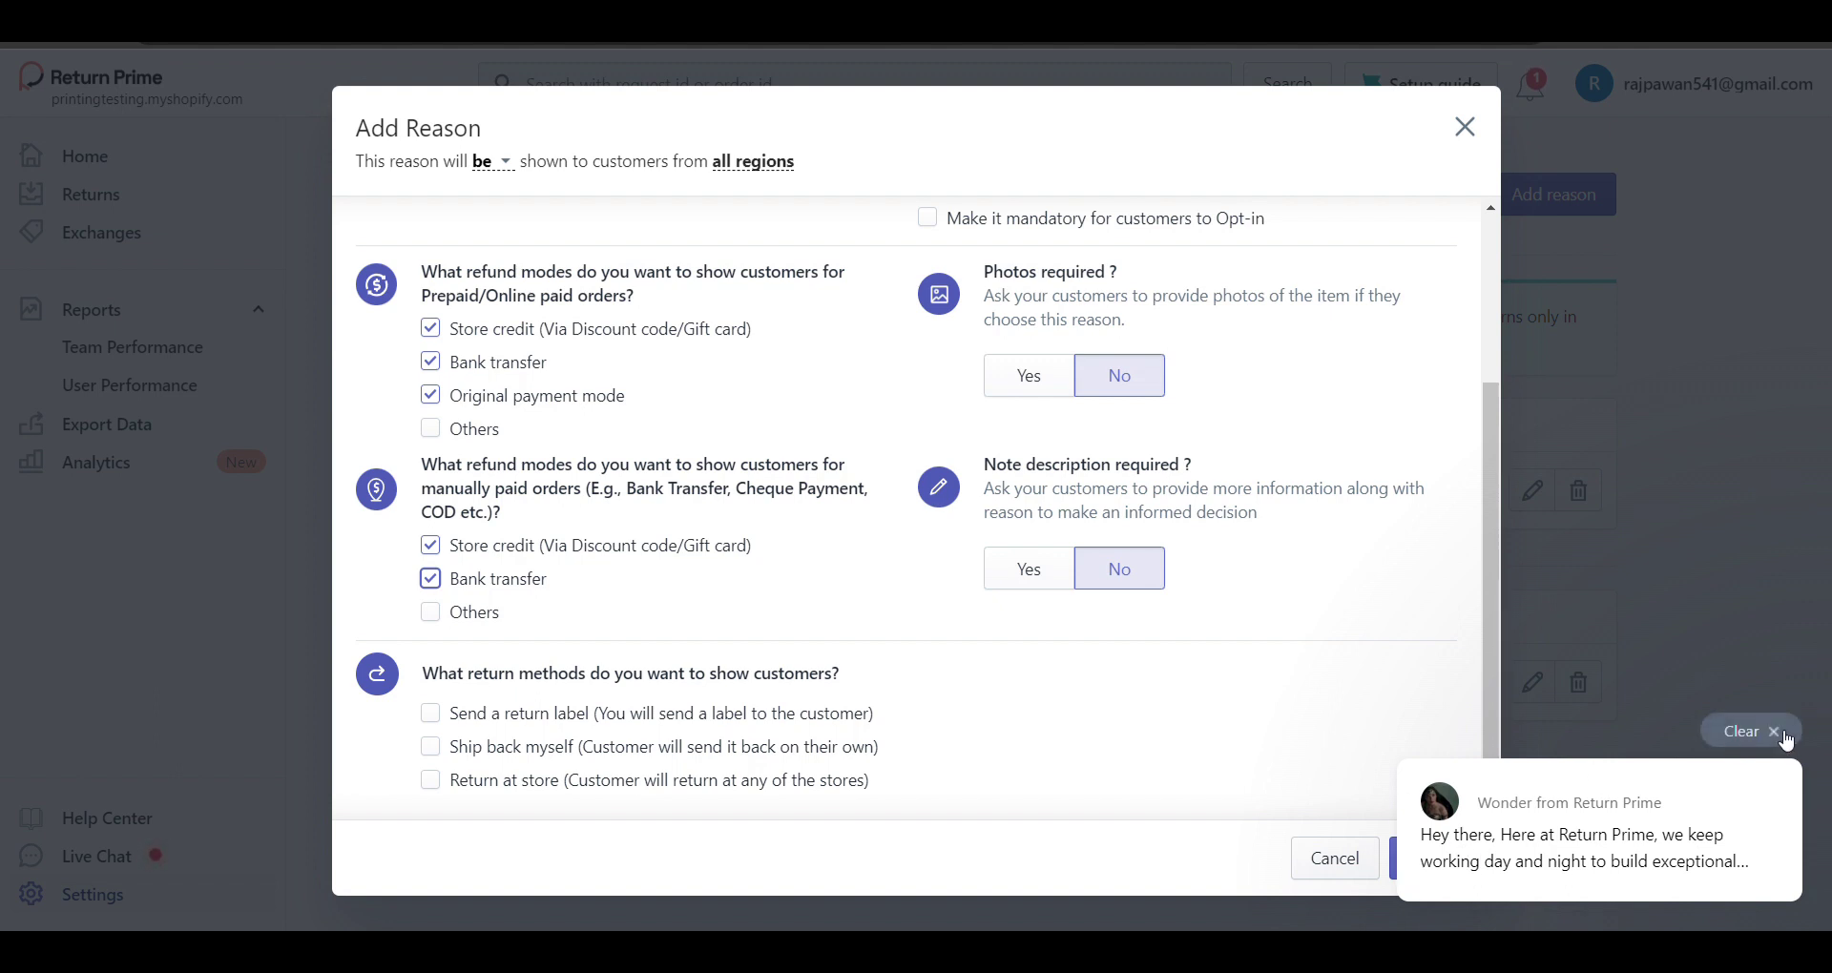
pyautogui.click(1783, 733)
pyautogui.click(1427, 858)
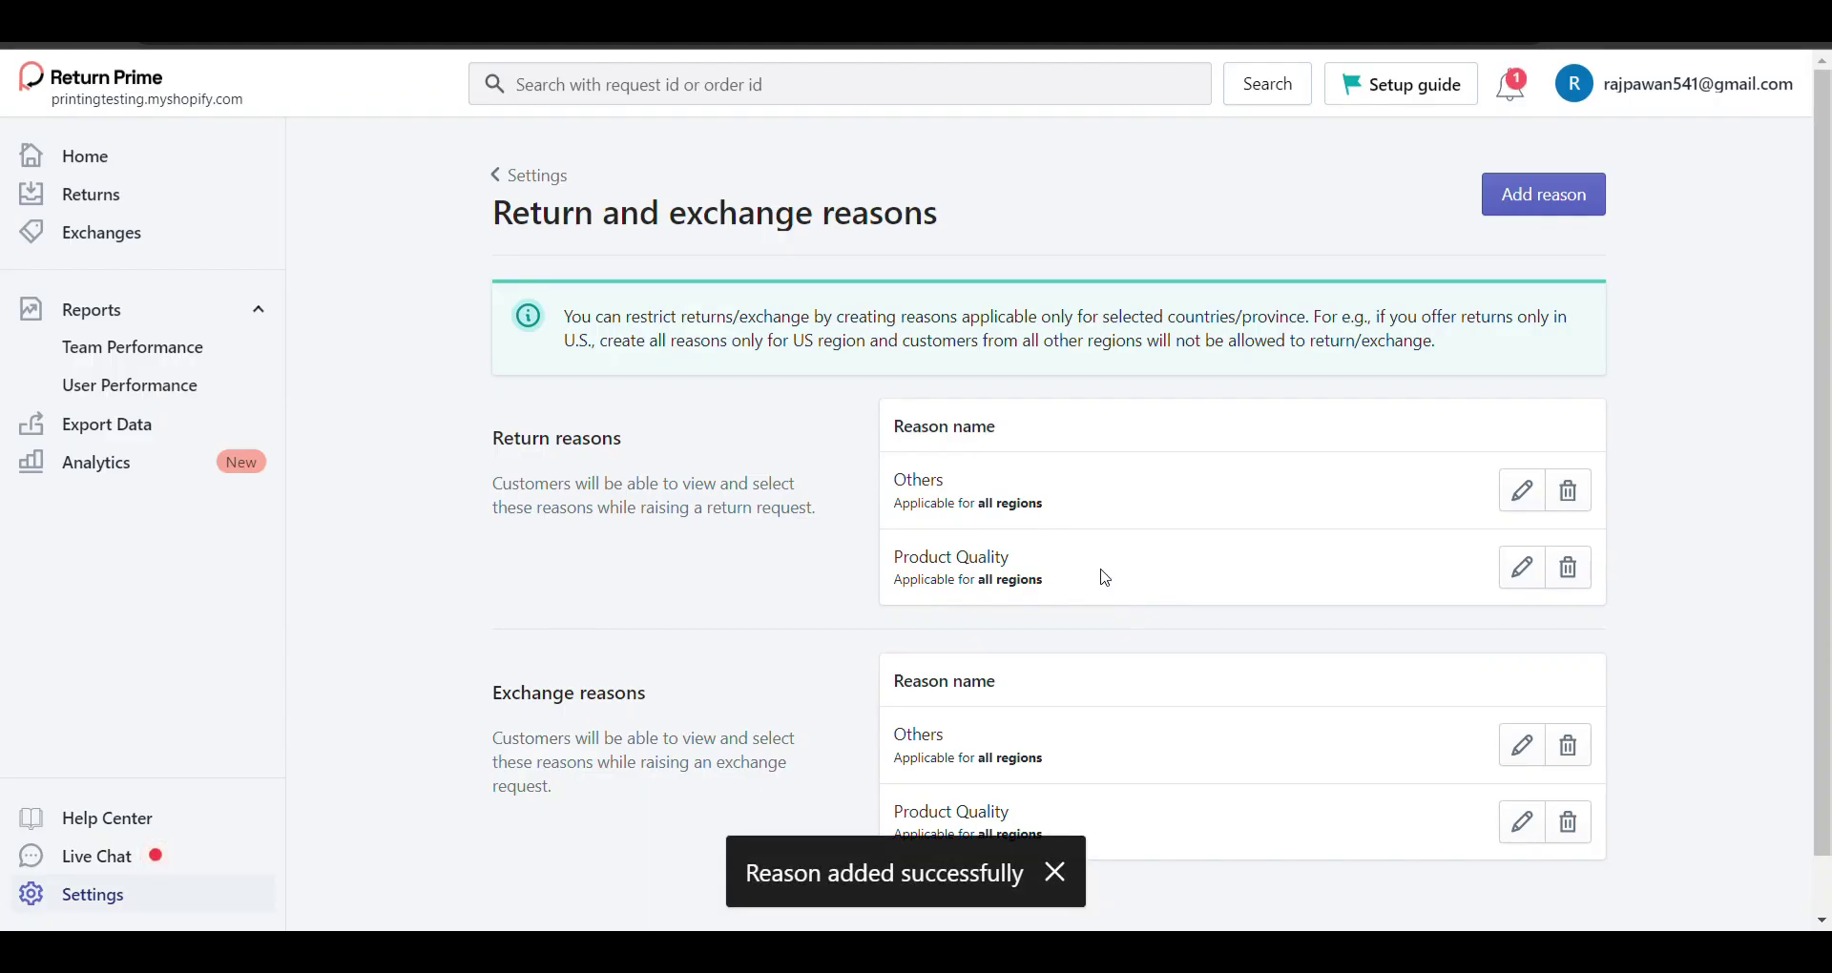
# - Go back to Settings and browse the Logistics carrier list
pyautogui.scroll(-1, 1104, 578)
pyautogui.scroll(1, 1104, 578)
pyautogui.click(507, 182)
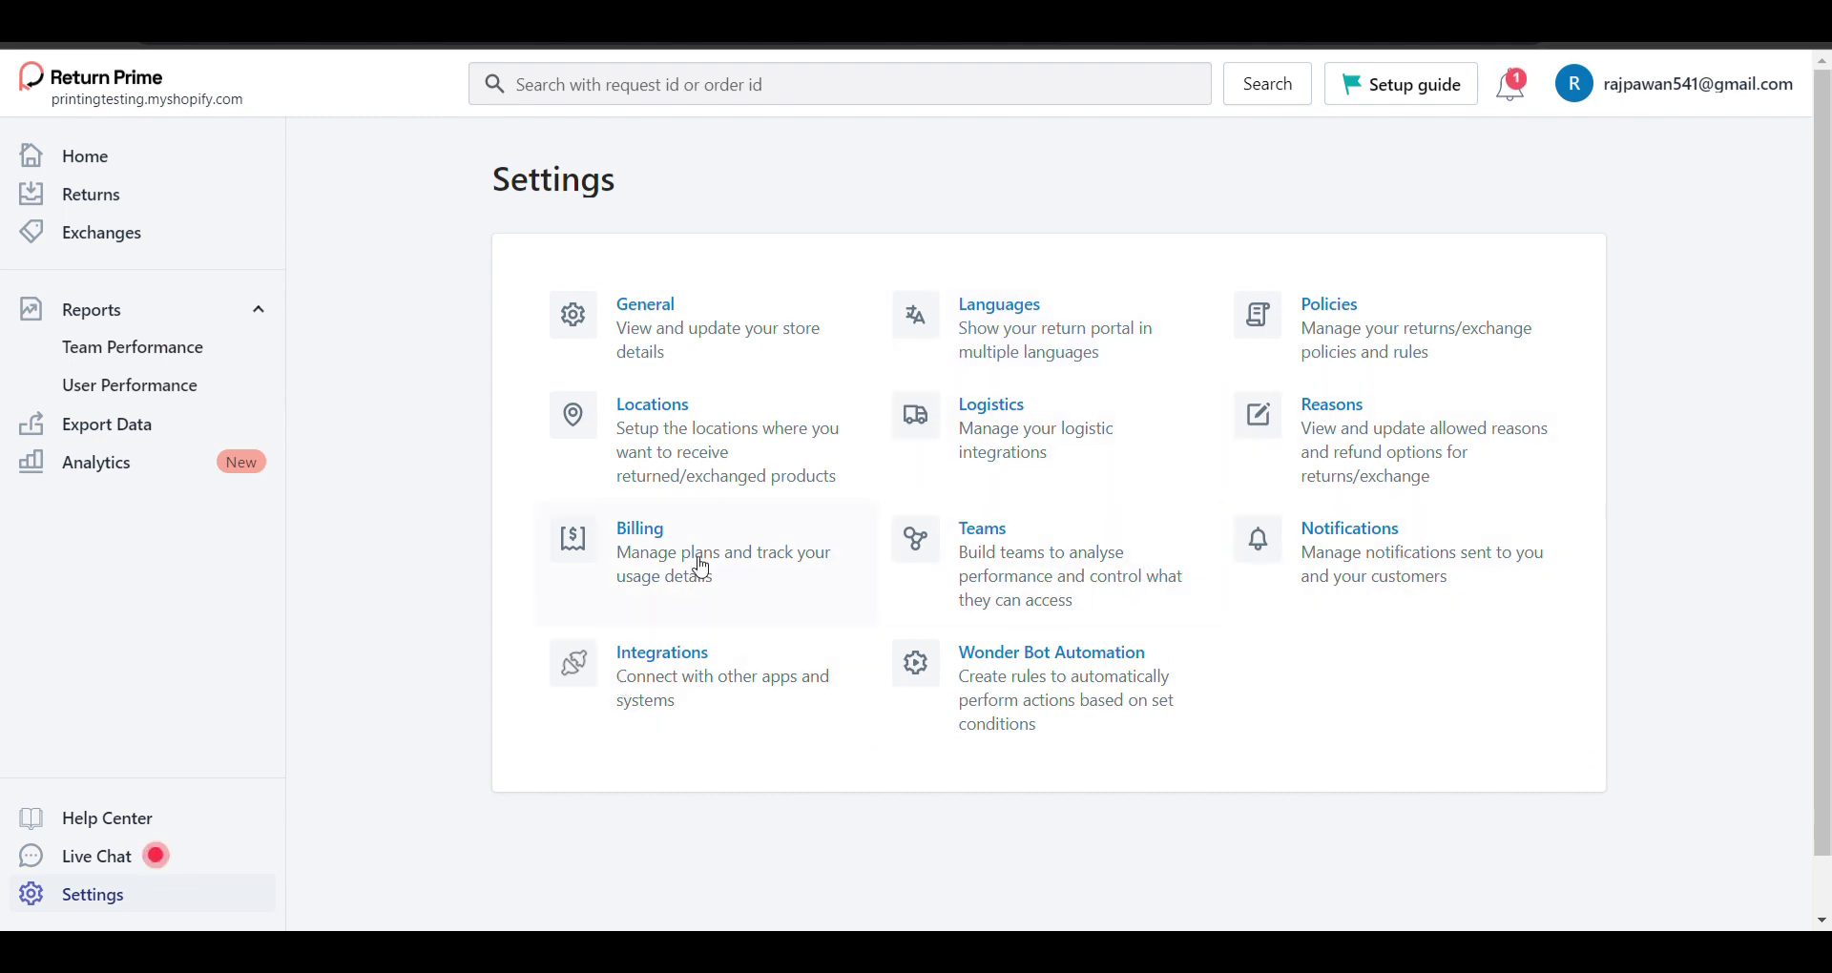
pyautogui.click(1000, 420)
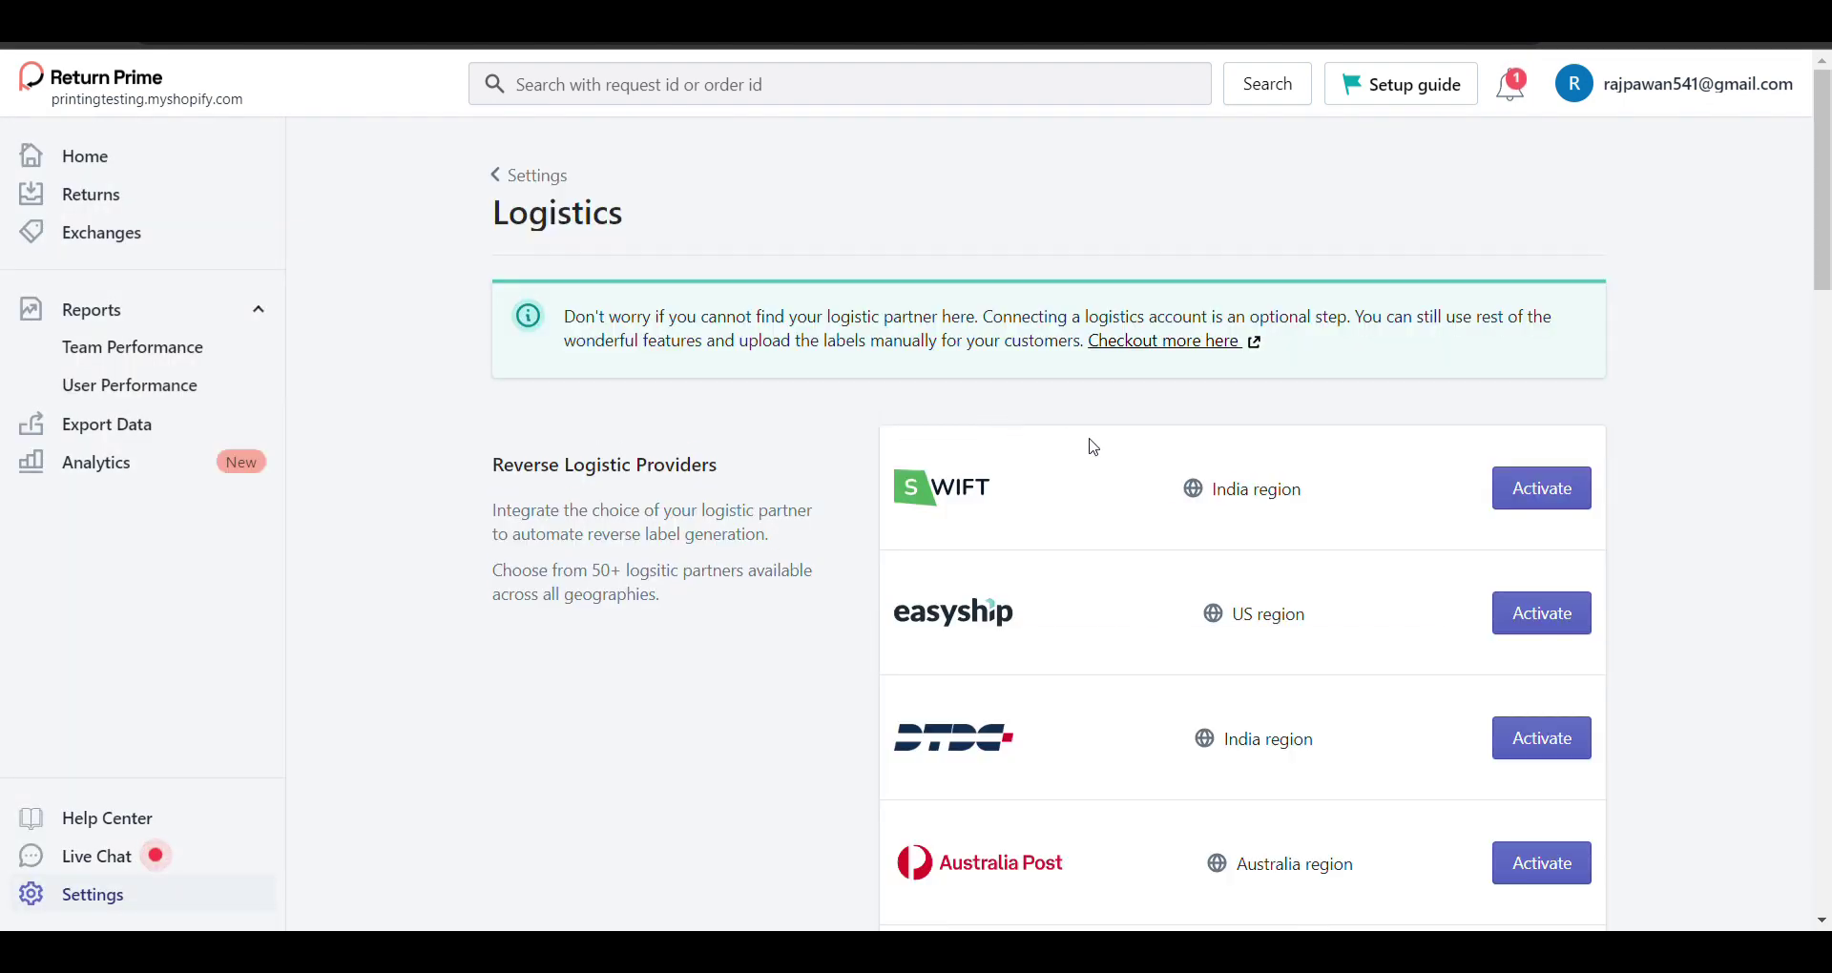
pyautogui.scroll(-5, 1093, 447)
pyautogui.scroll(-5, 1094, 447)
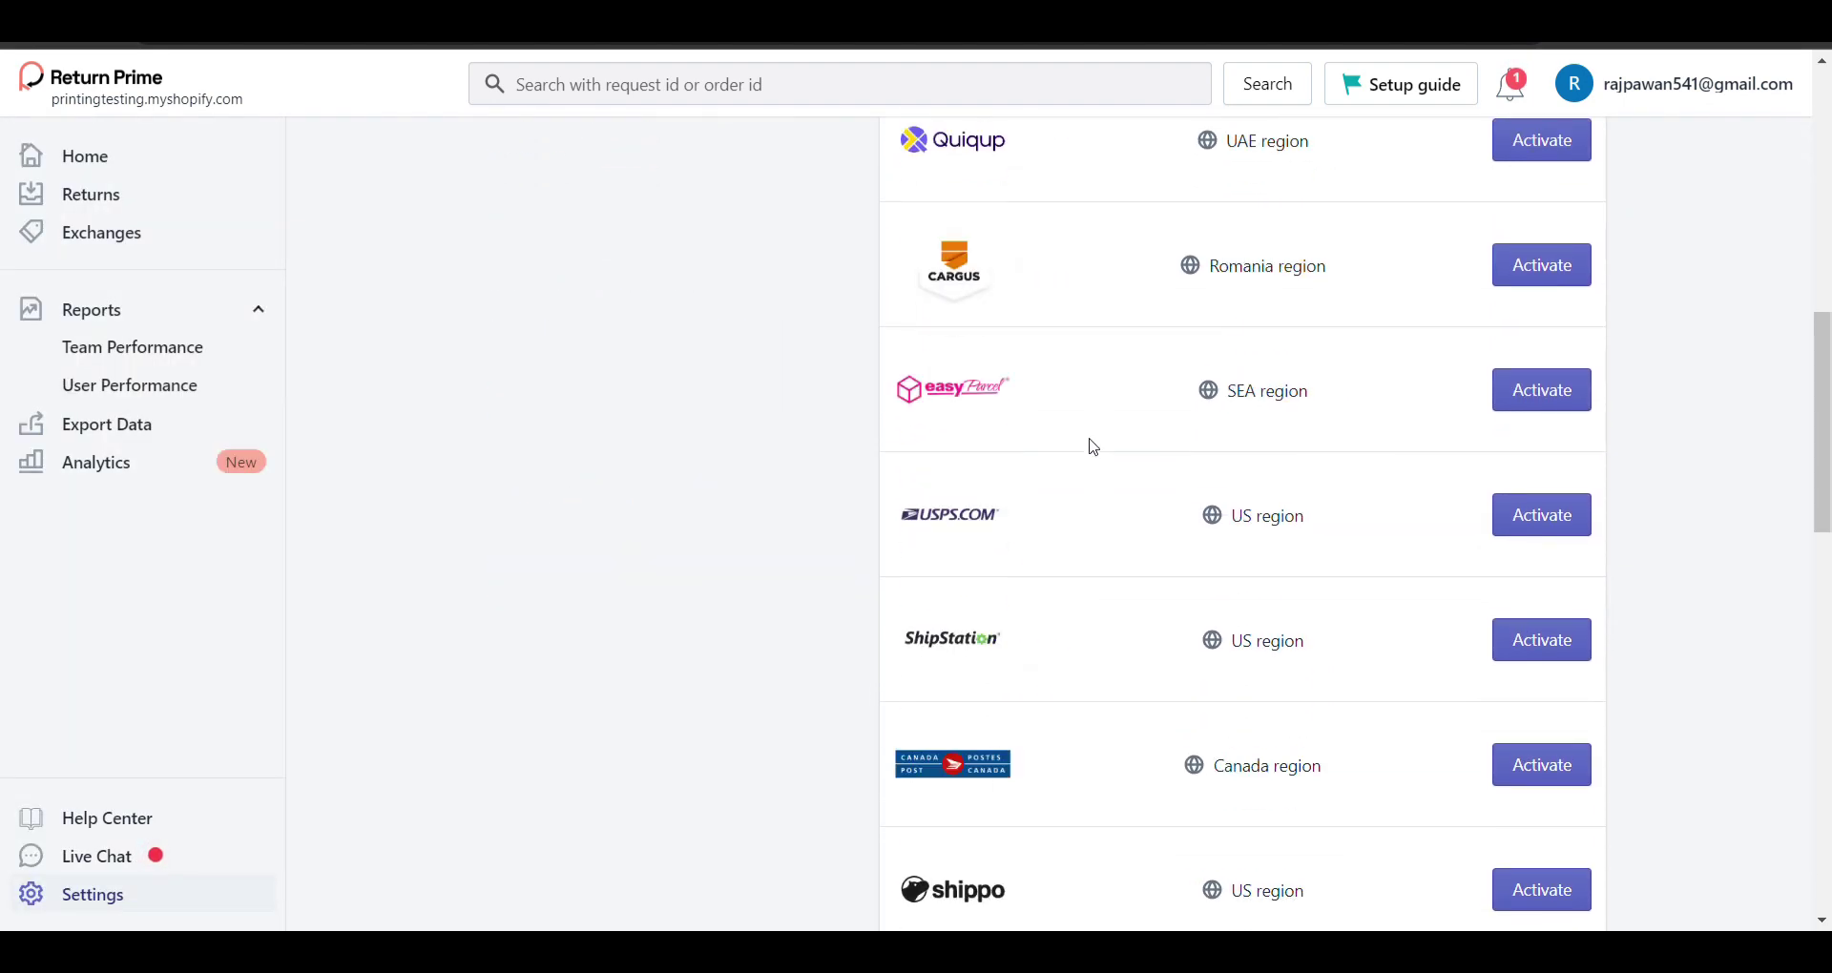
pyautogui.scroll(-4, 1094, 447)
pyautogui.scroll(-4, 1093, 447)
pyautogui.scroll(-3, 1088, 445)
pyautogui.scroll(-5, 1088, 445)
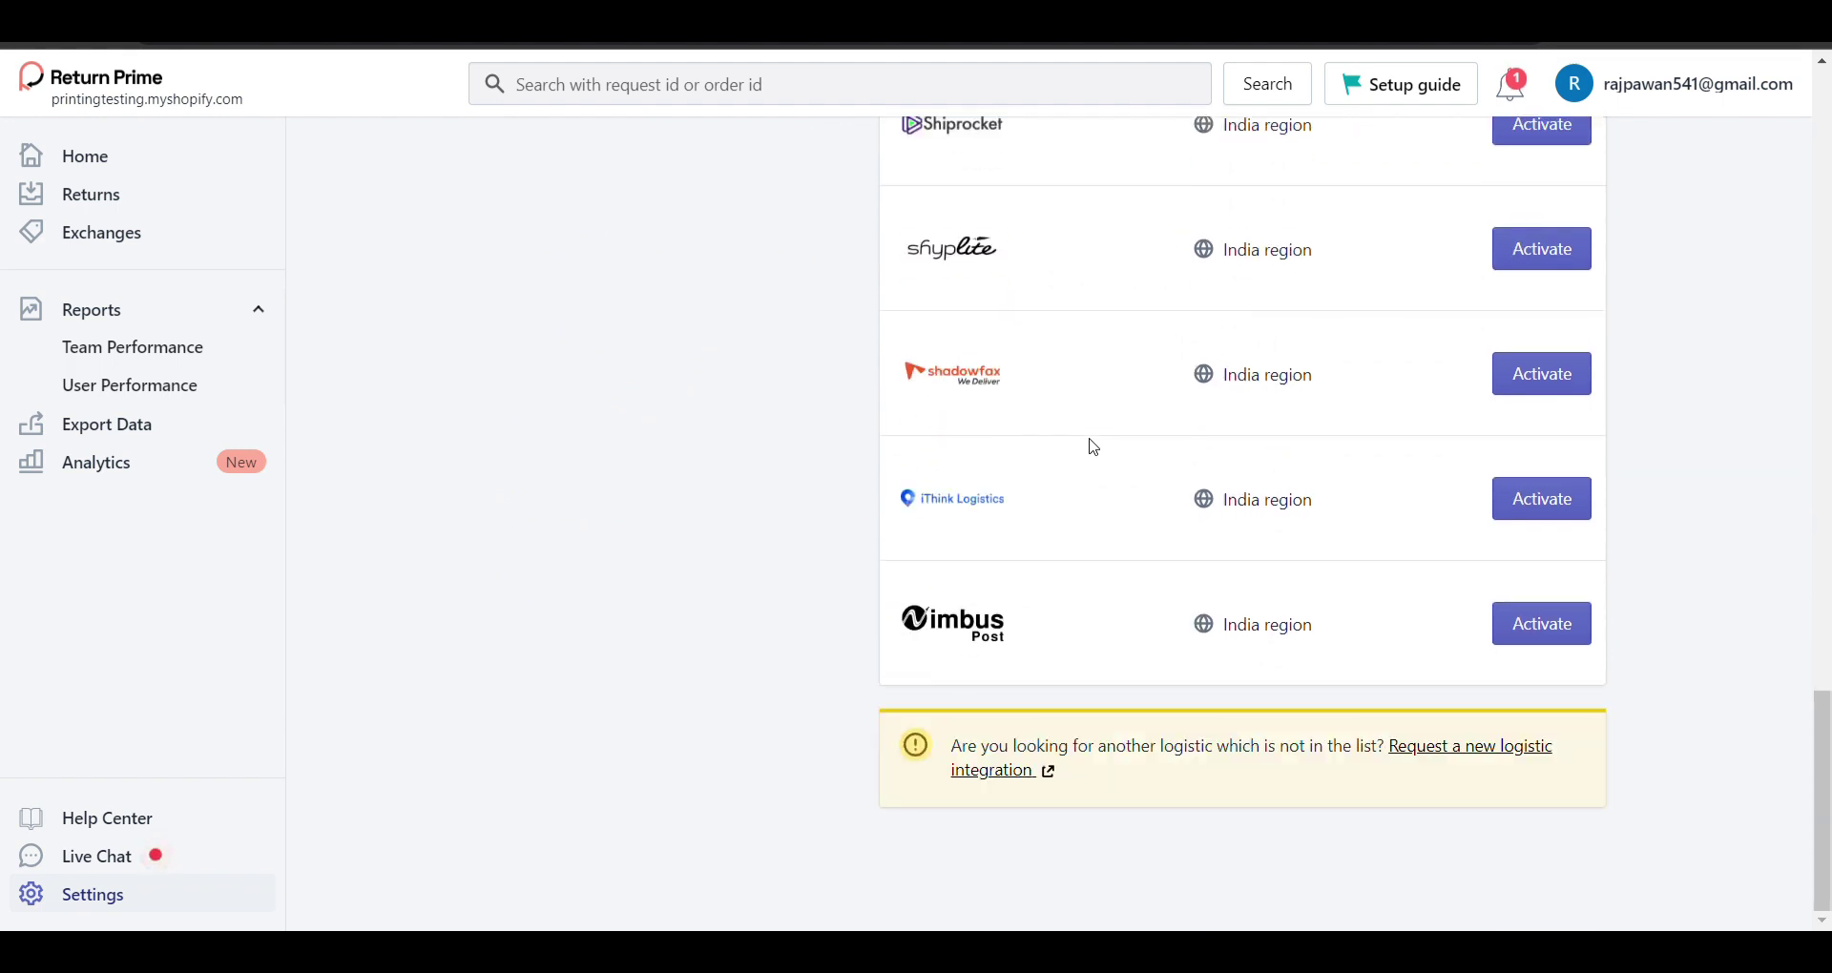
pyautogui.scroll(3, 1079, 434)
# - View the Shiprocket activation form, then return to the carriers list without connecting
pyautogui.moveTo(890, 387); pyautogui.dragTo(1046, 386)
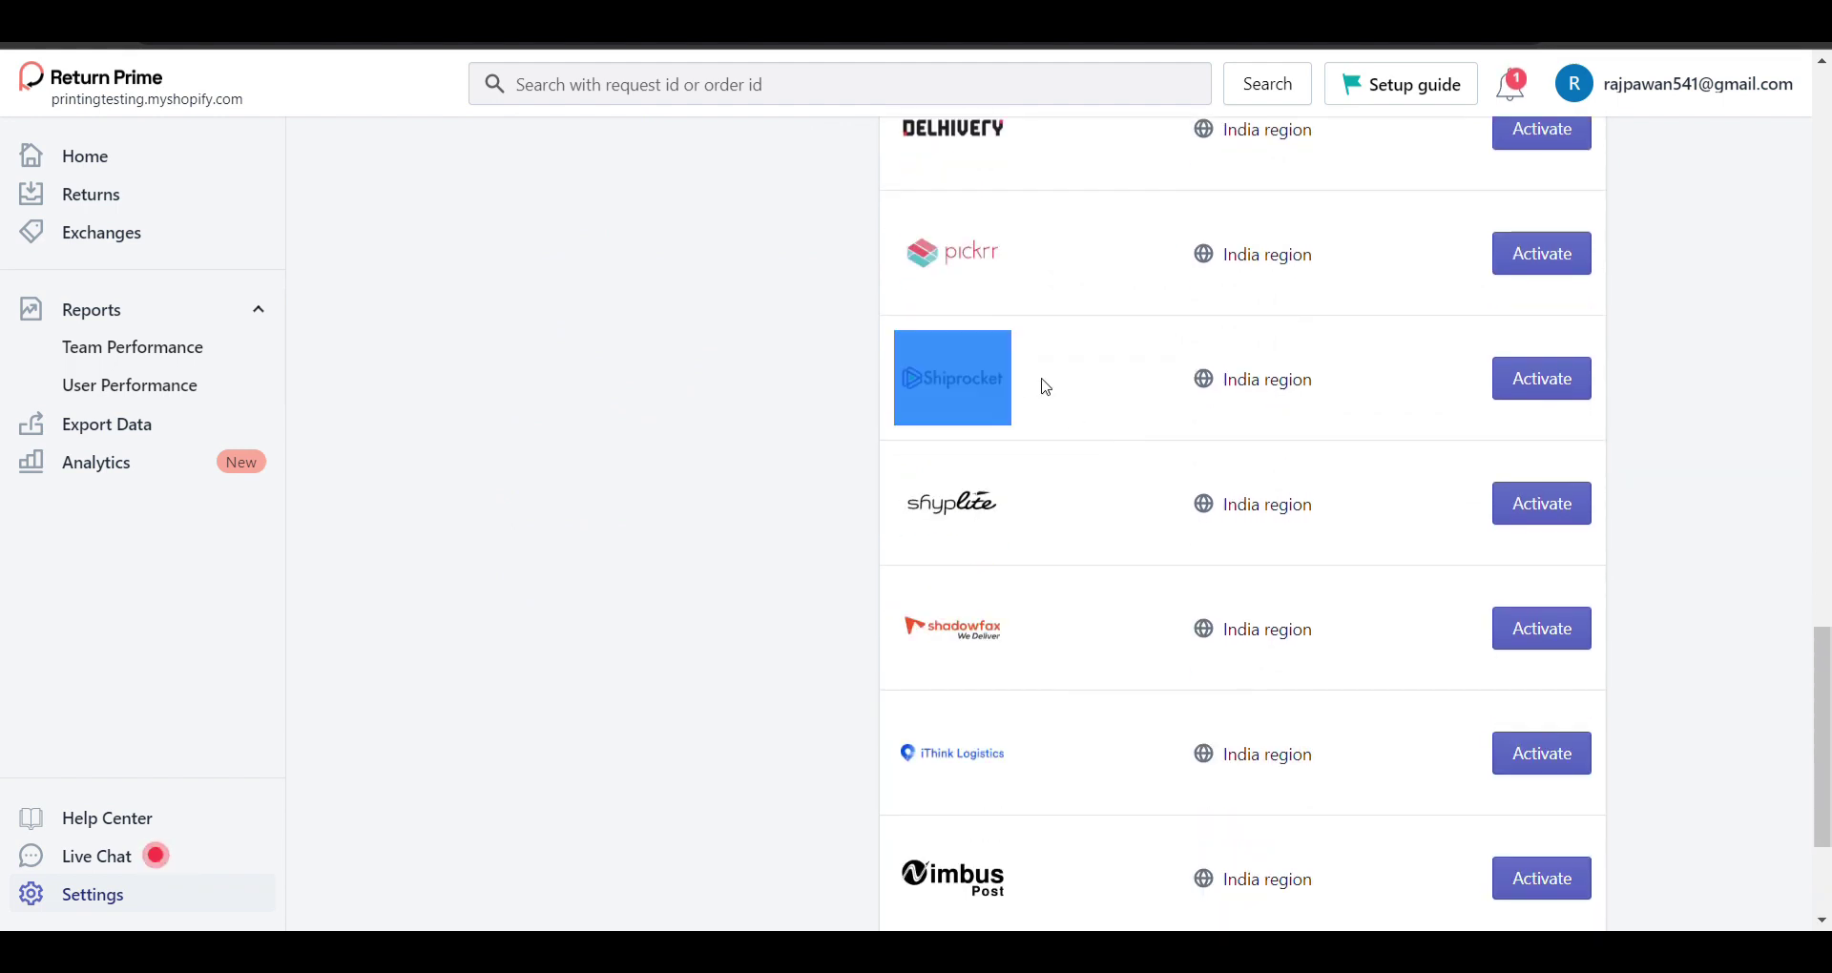
pyautogui.click(1036, 372)
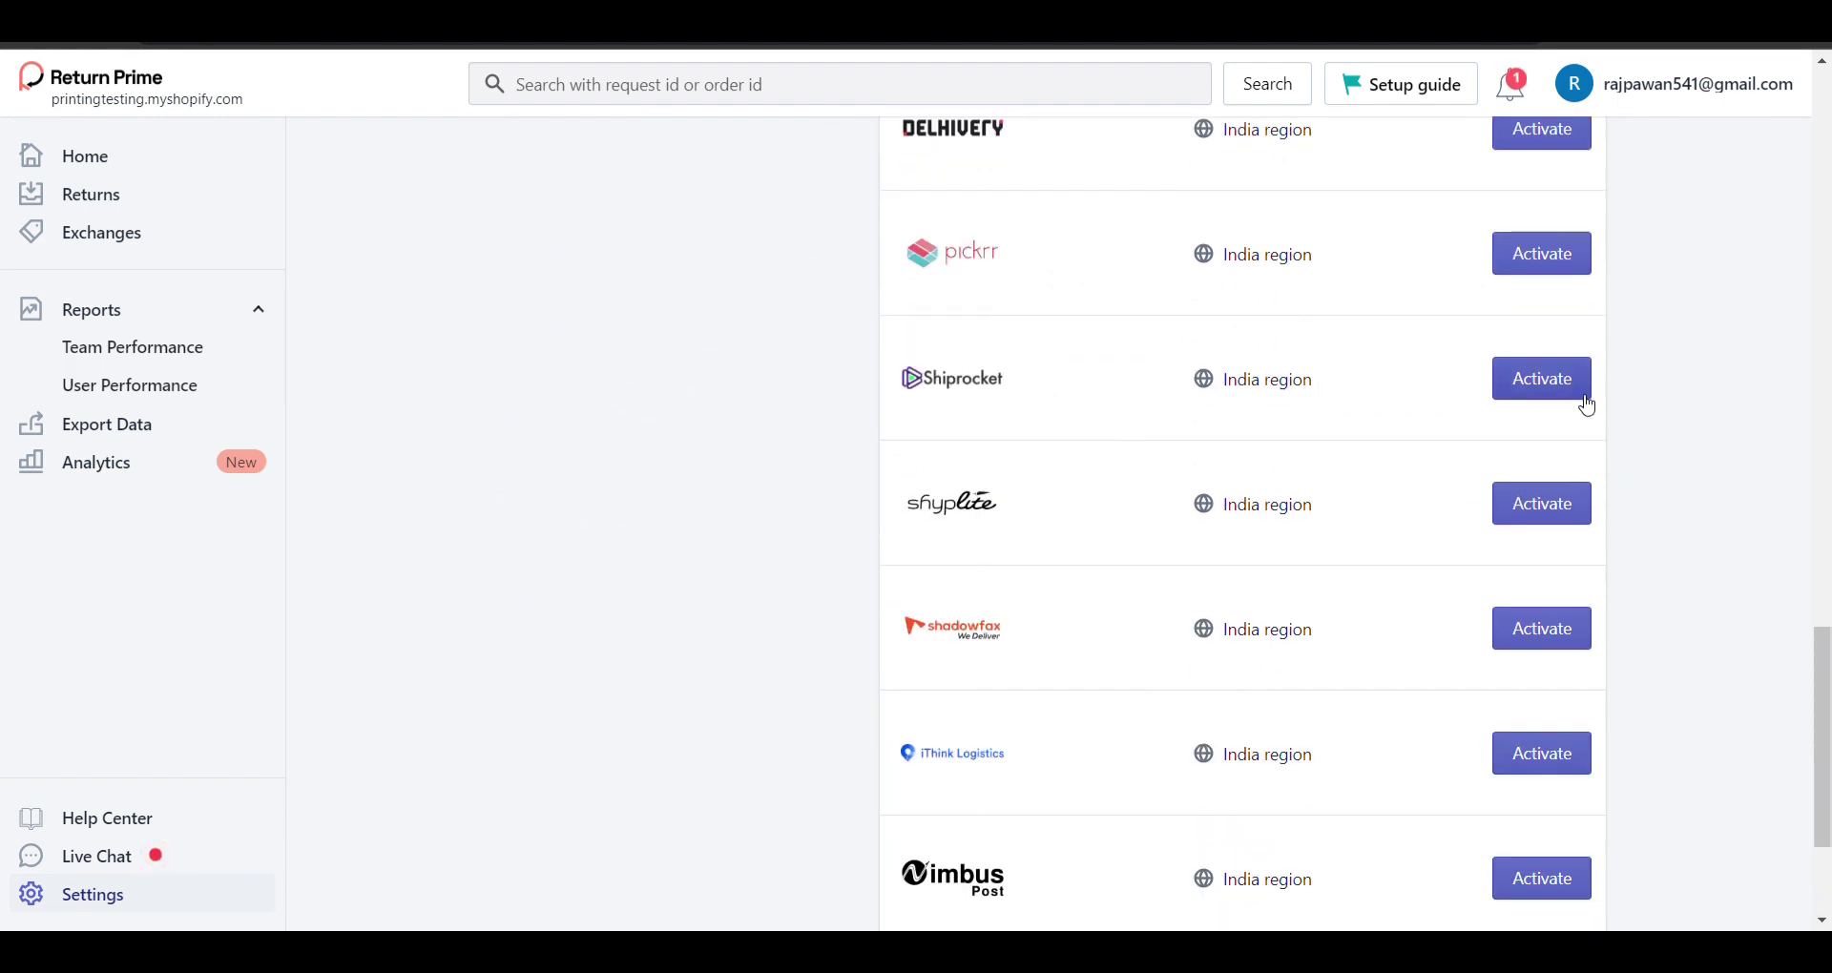
pyautogui.click(1541, 378)
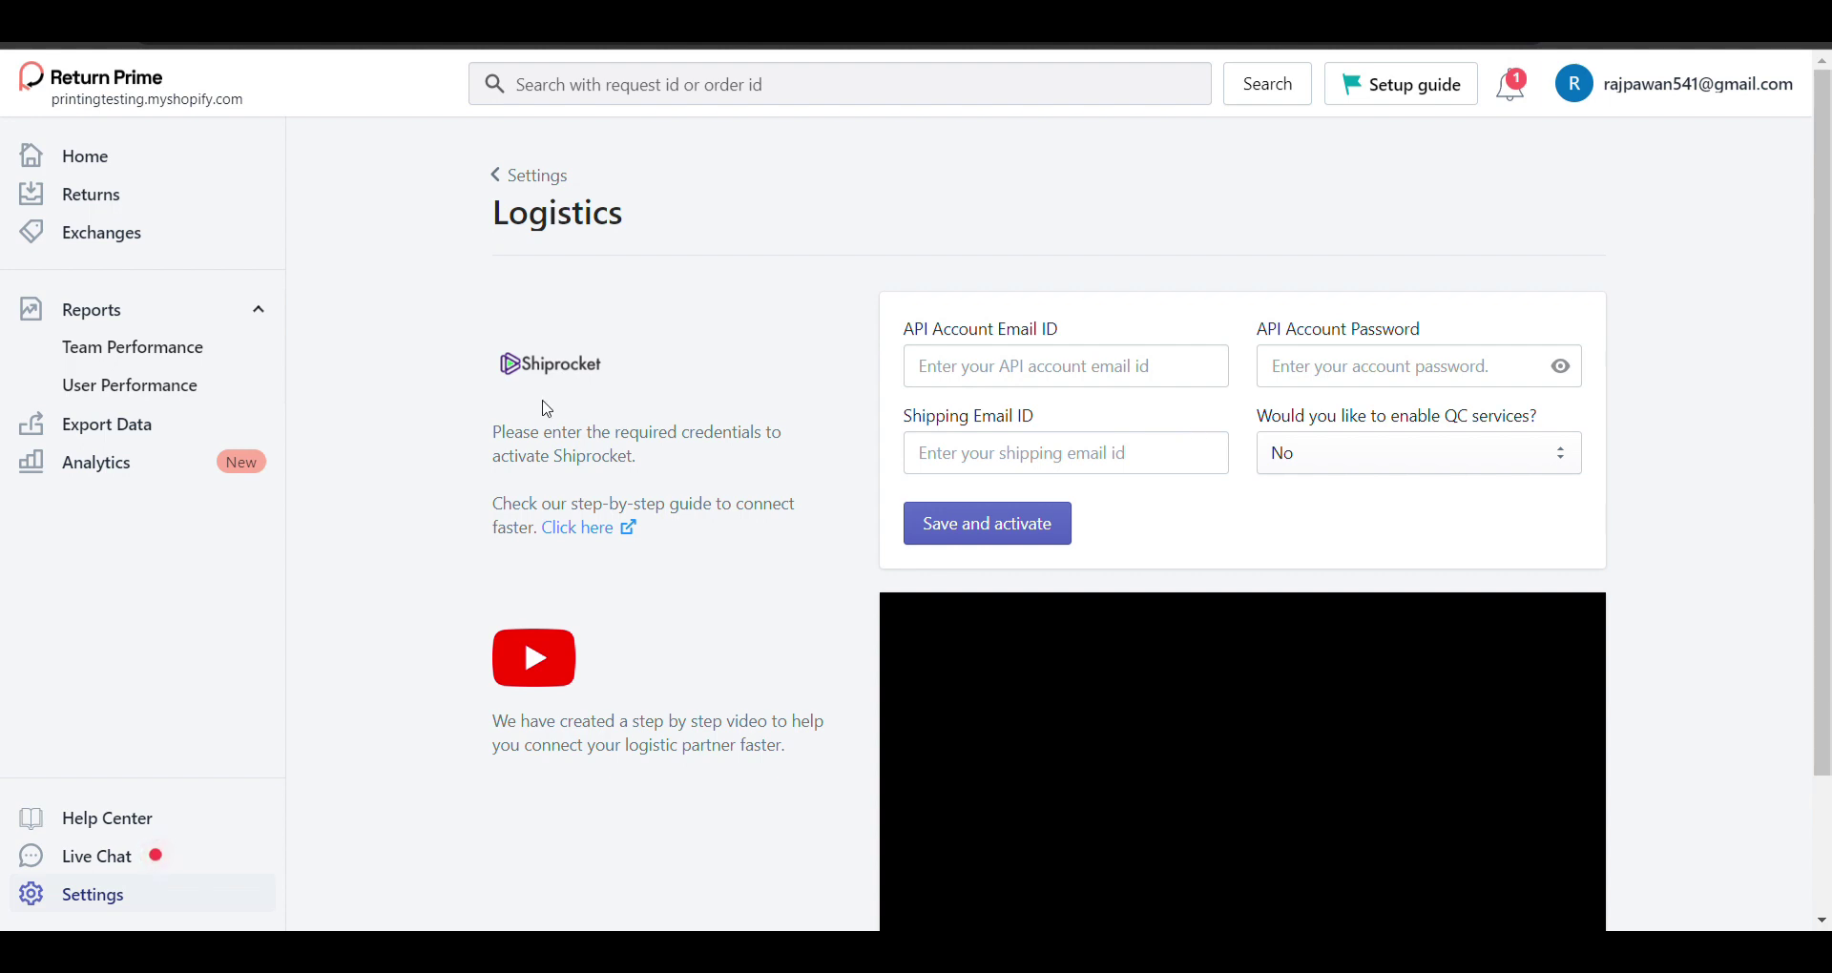
pyautogui.click(500, 175)
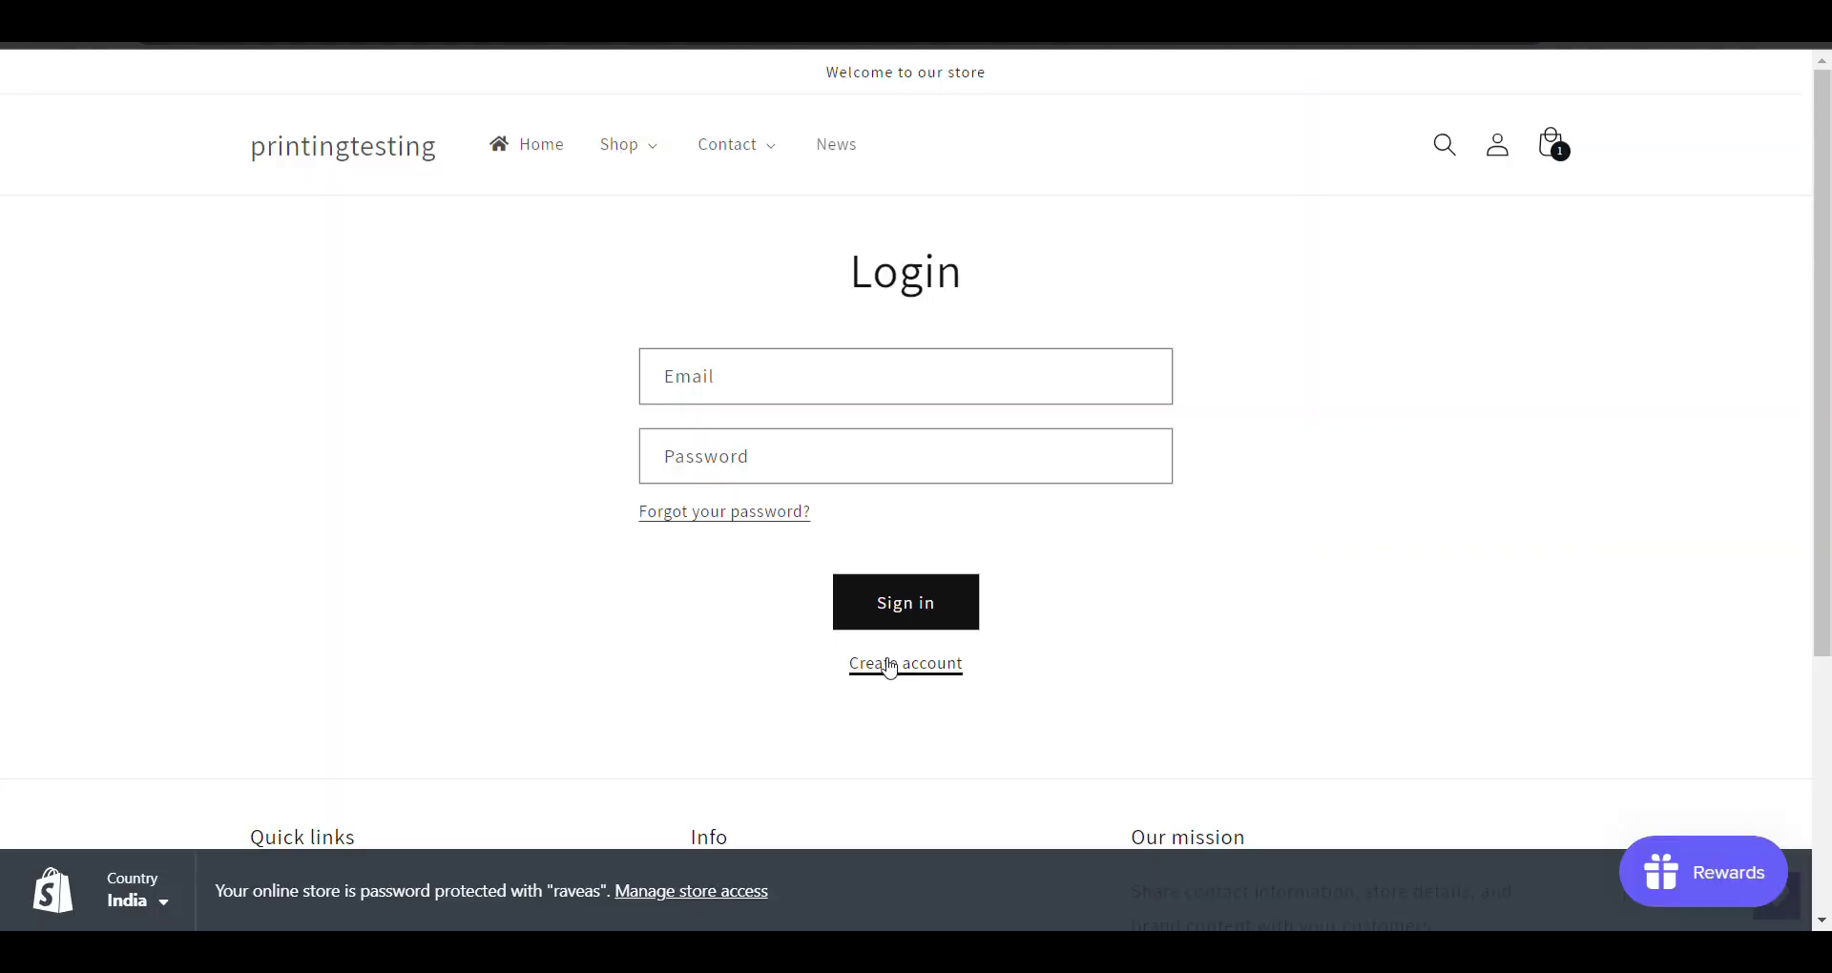
# - Begin customer sign-up, then open the cart and review the Sample Product order #1003
pyautogui.click(885, 665)
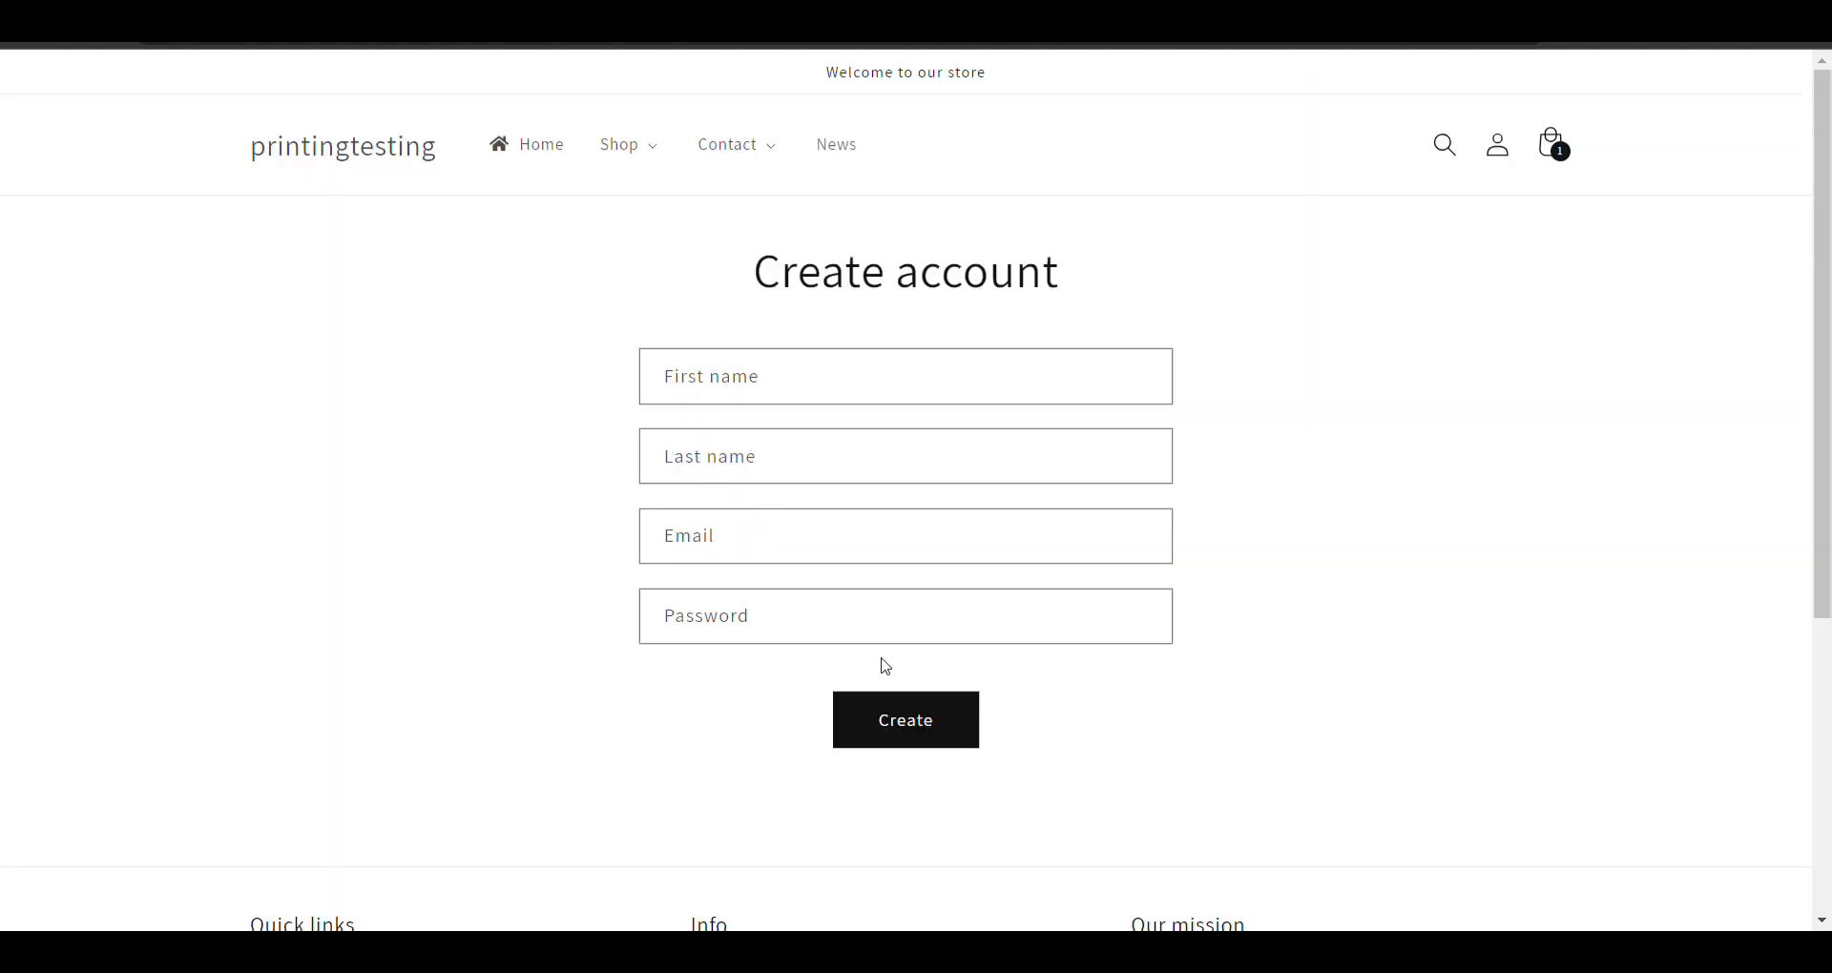
pyautogui.click(802, 366)
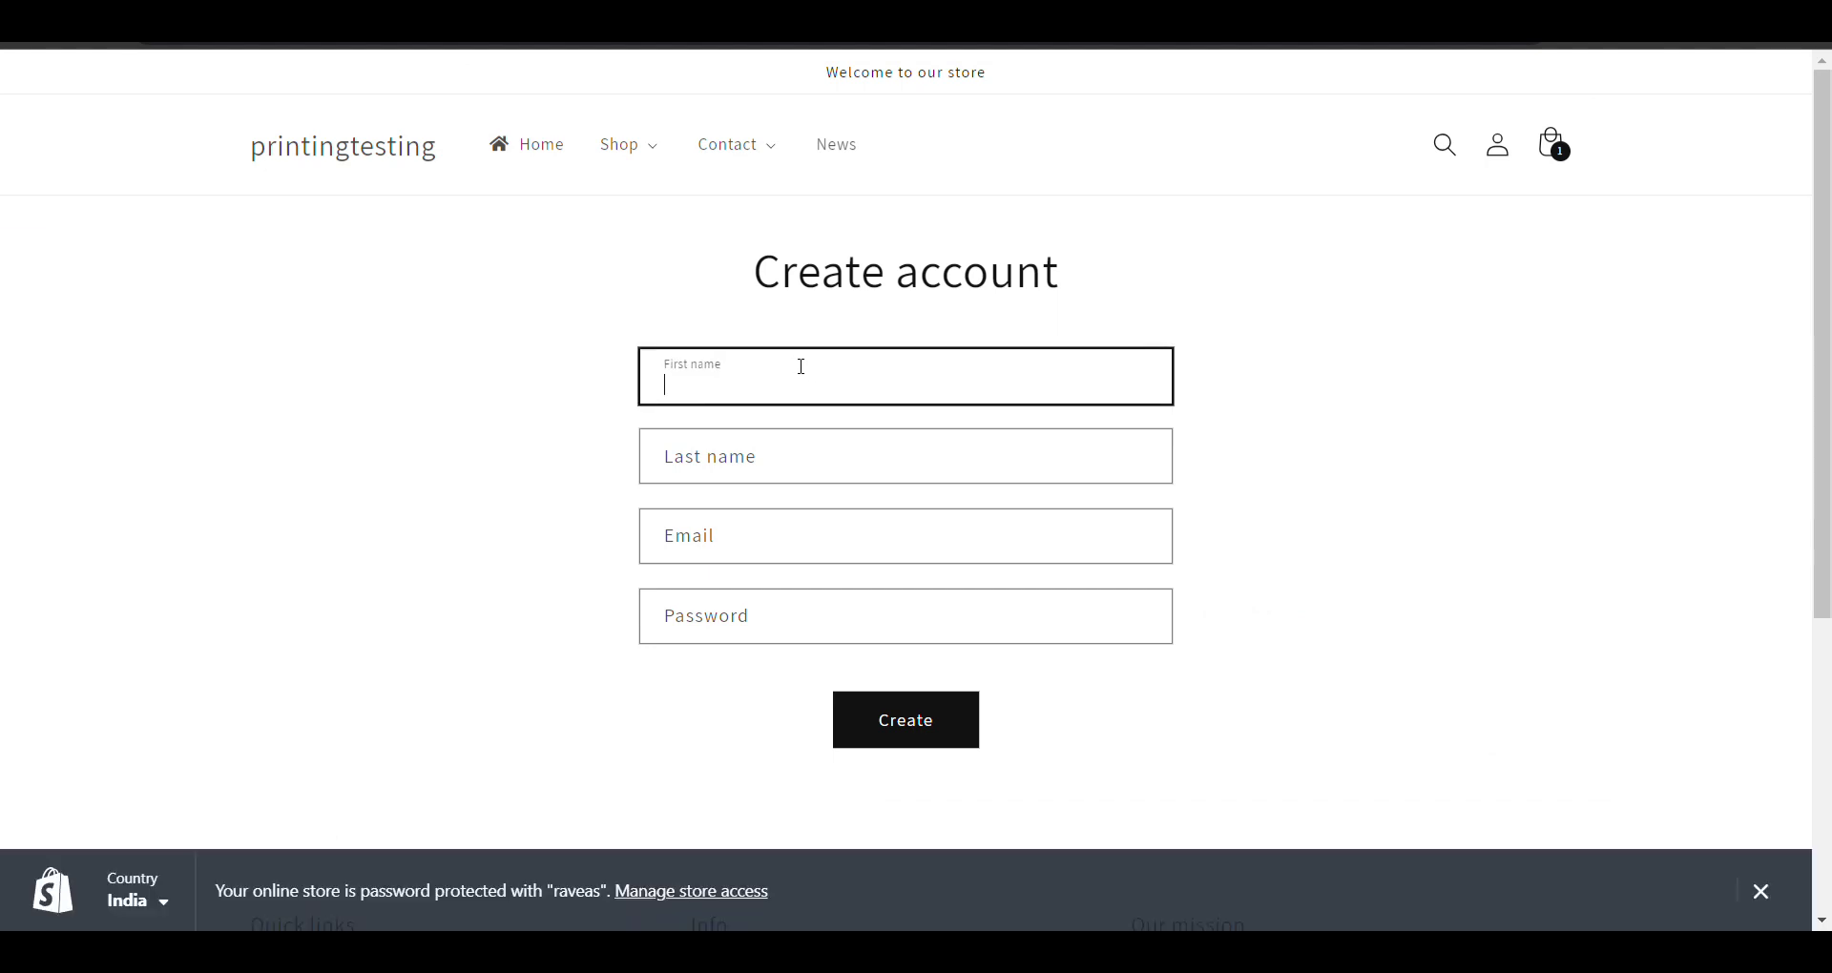
pyautogui.click(622, 387)
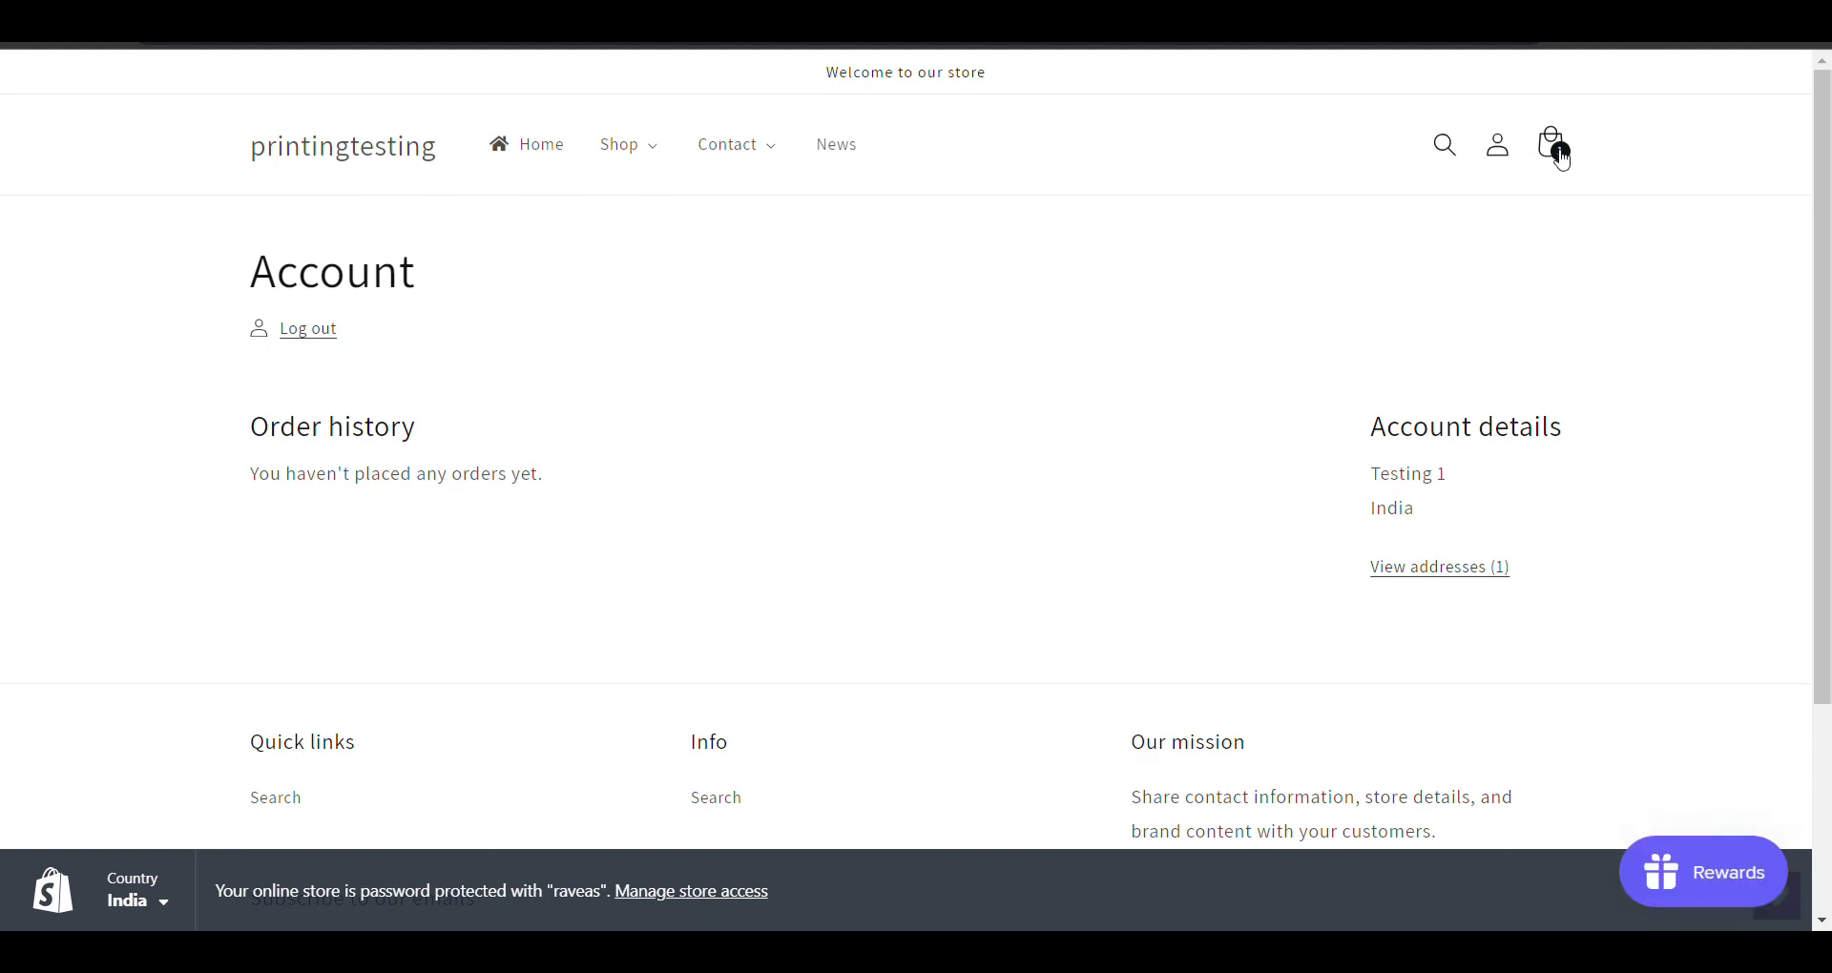
pyautogui.click(1562, 157)
pyautogui.scroll(-3, 1486, 825)
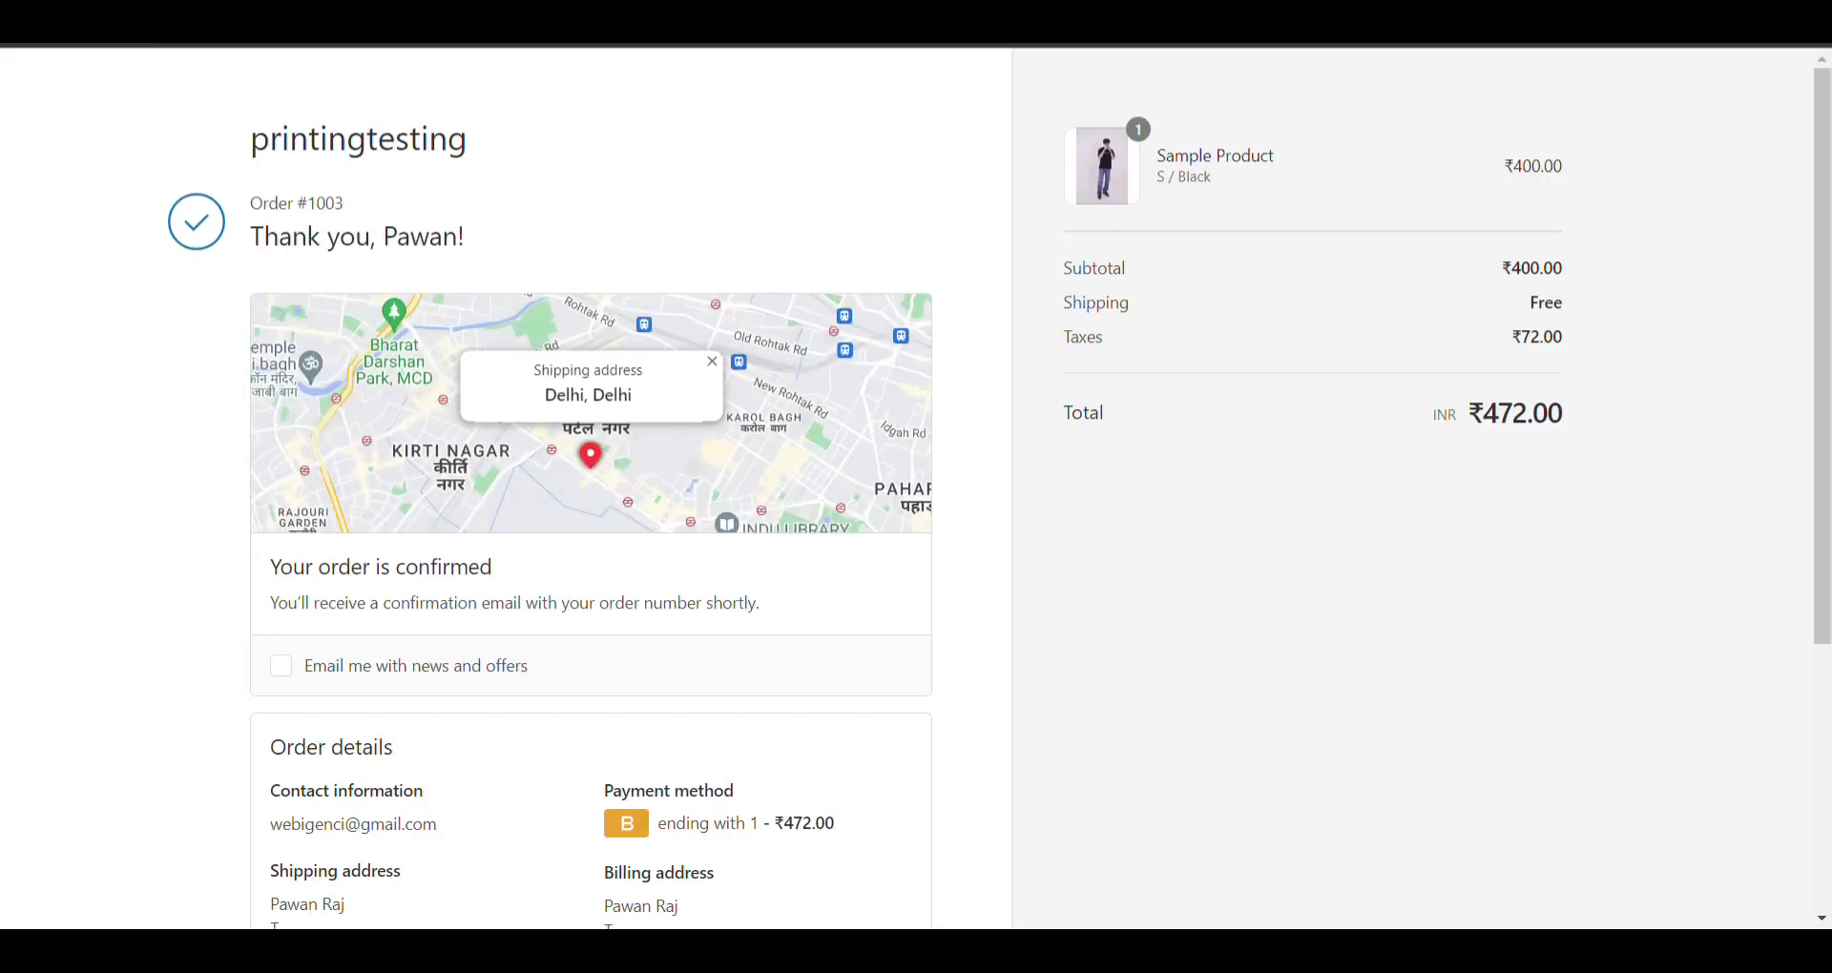
pyautogui.scroll(-4, 1189, 706)
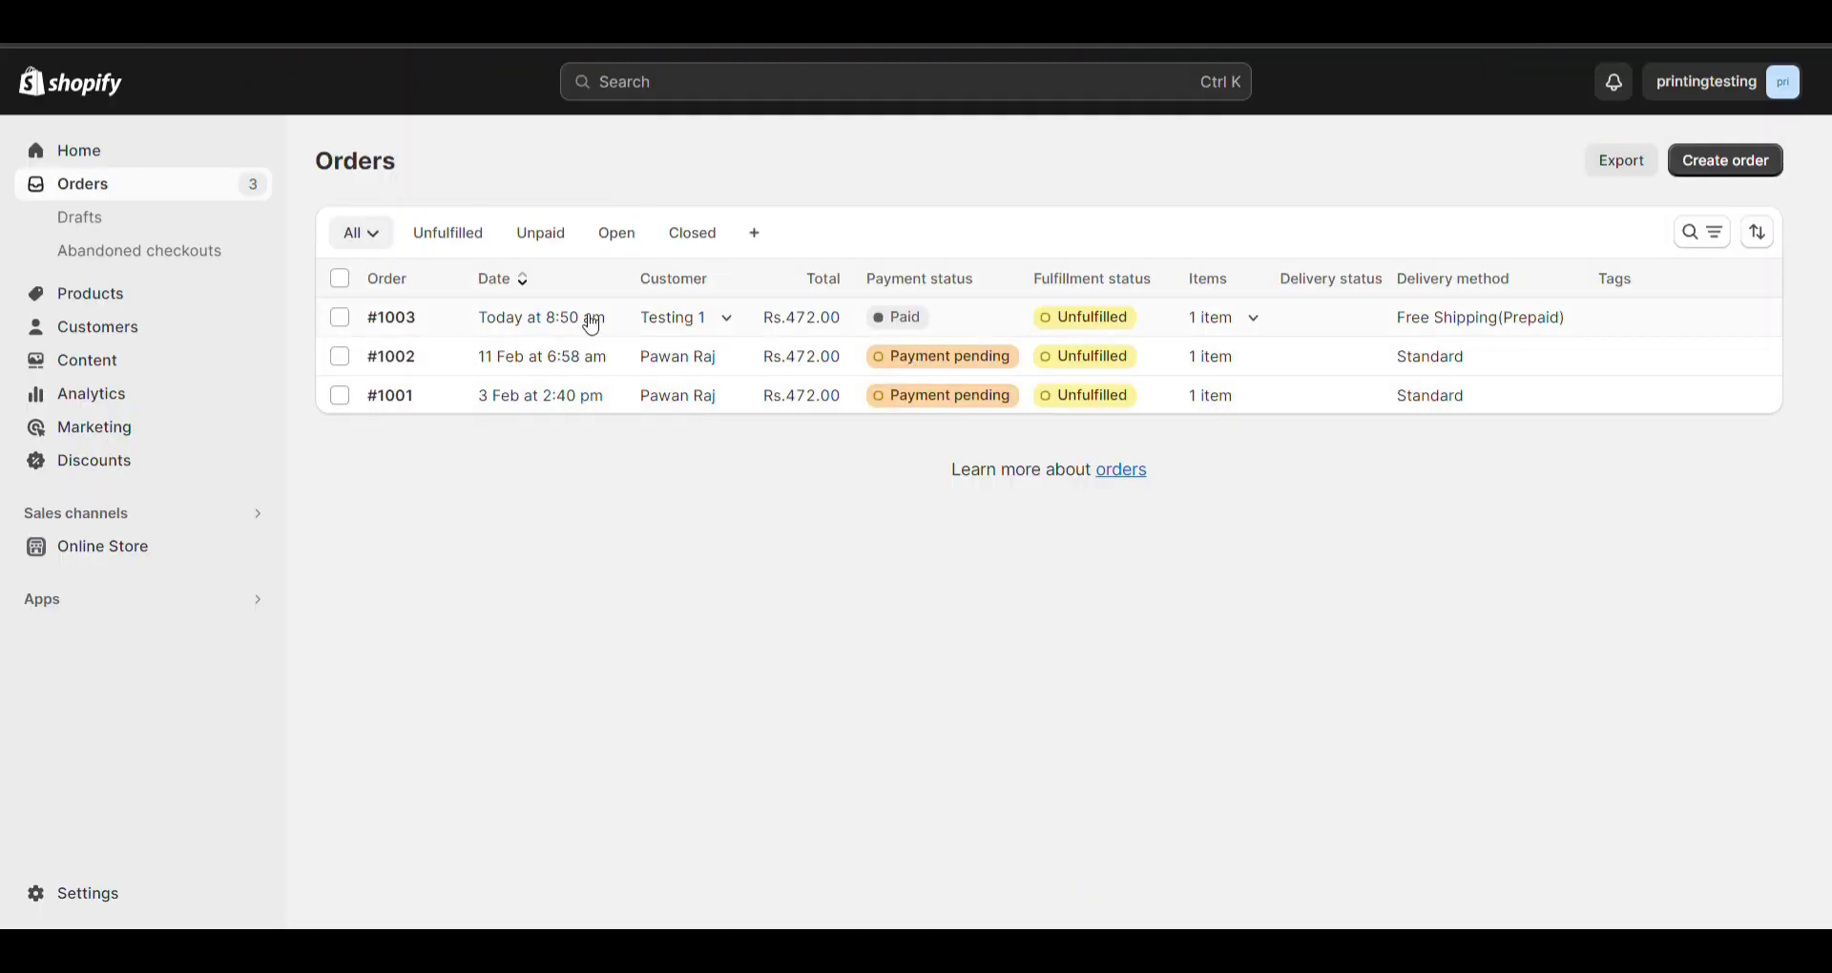
# - View order #1003 in Shopify admin, then open the storefront account's order history
pyautogui.click(591, 320)
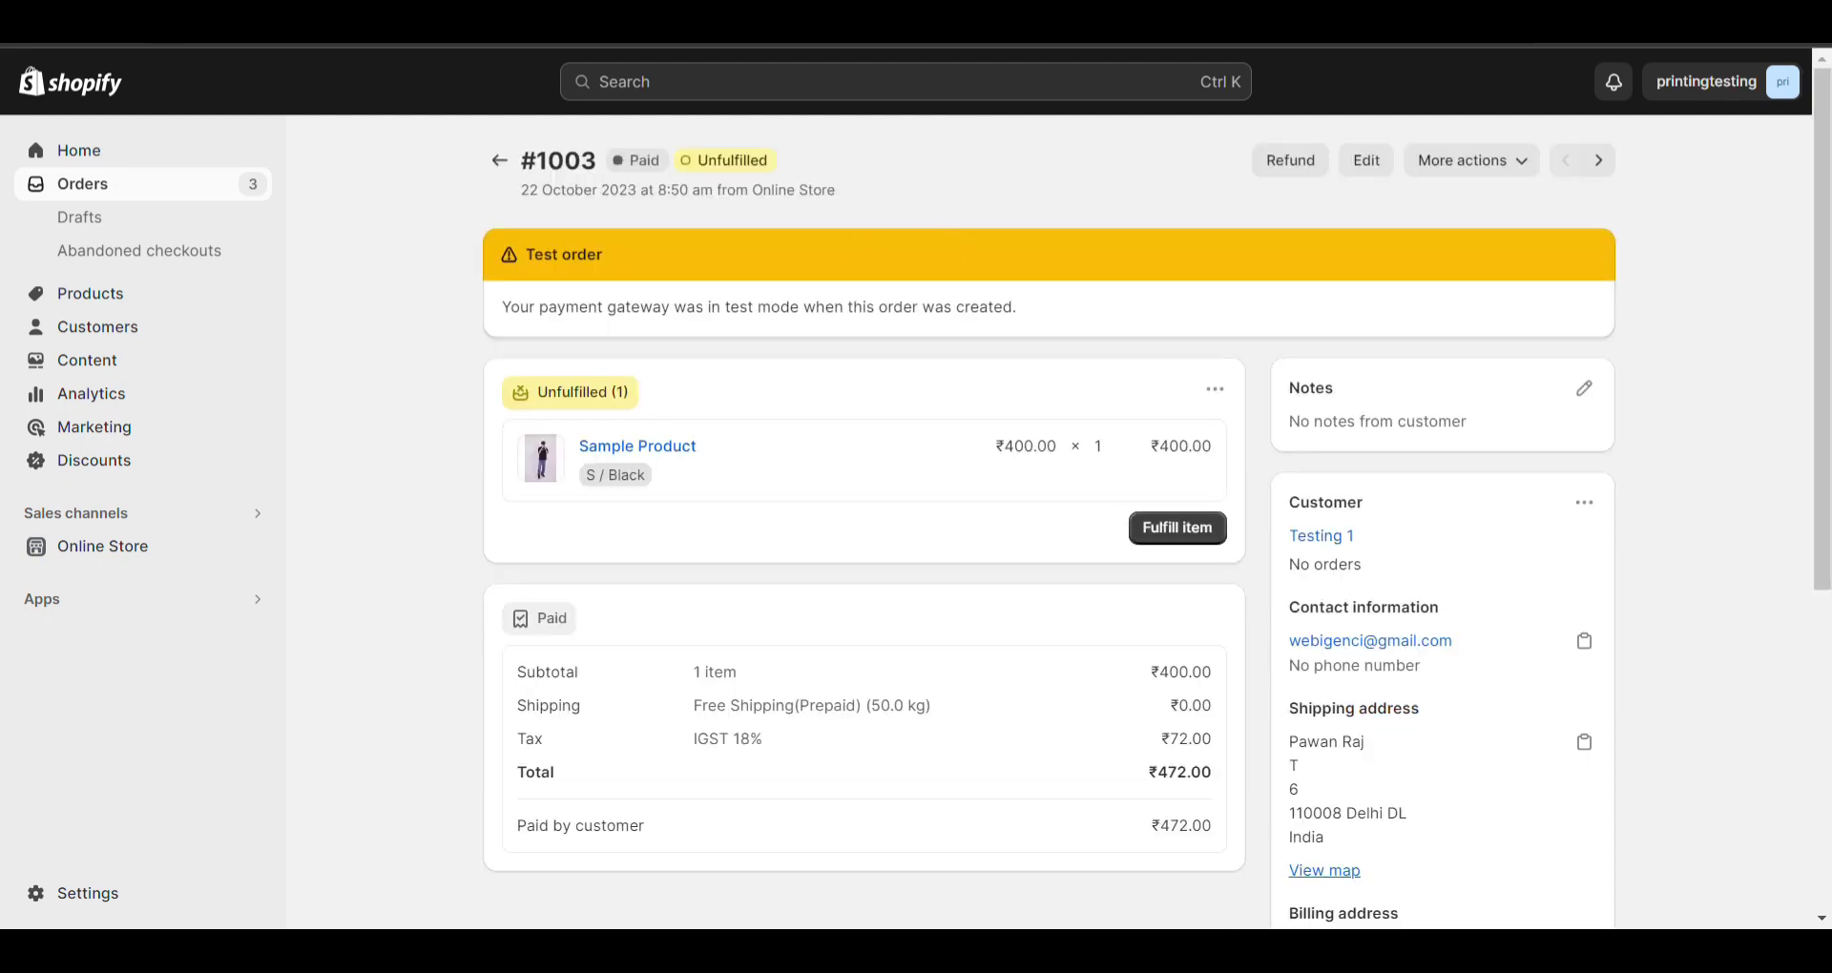
pyautogui.scroll(5, 1237, 170)
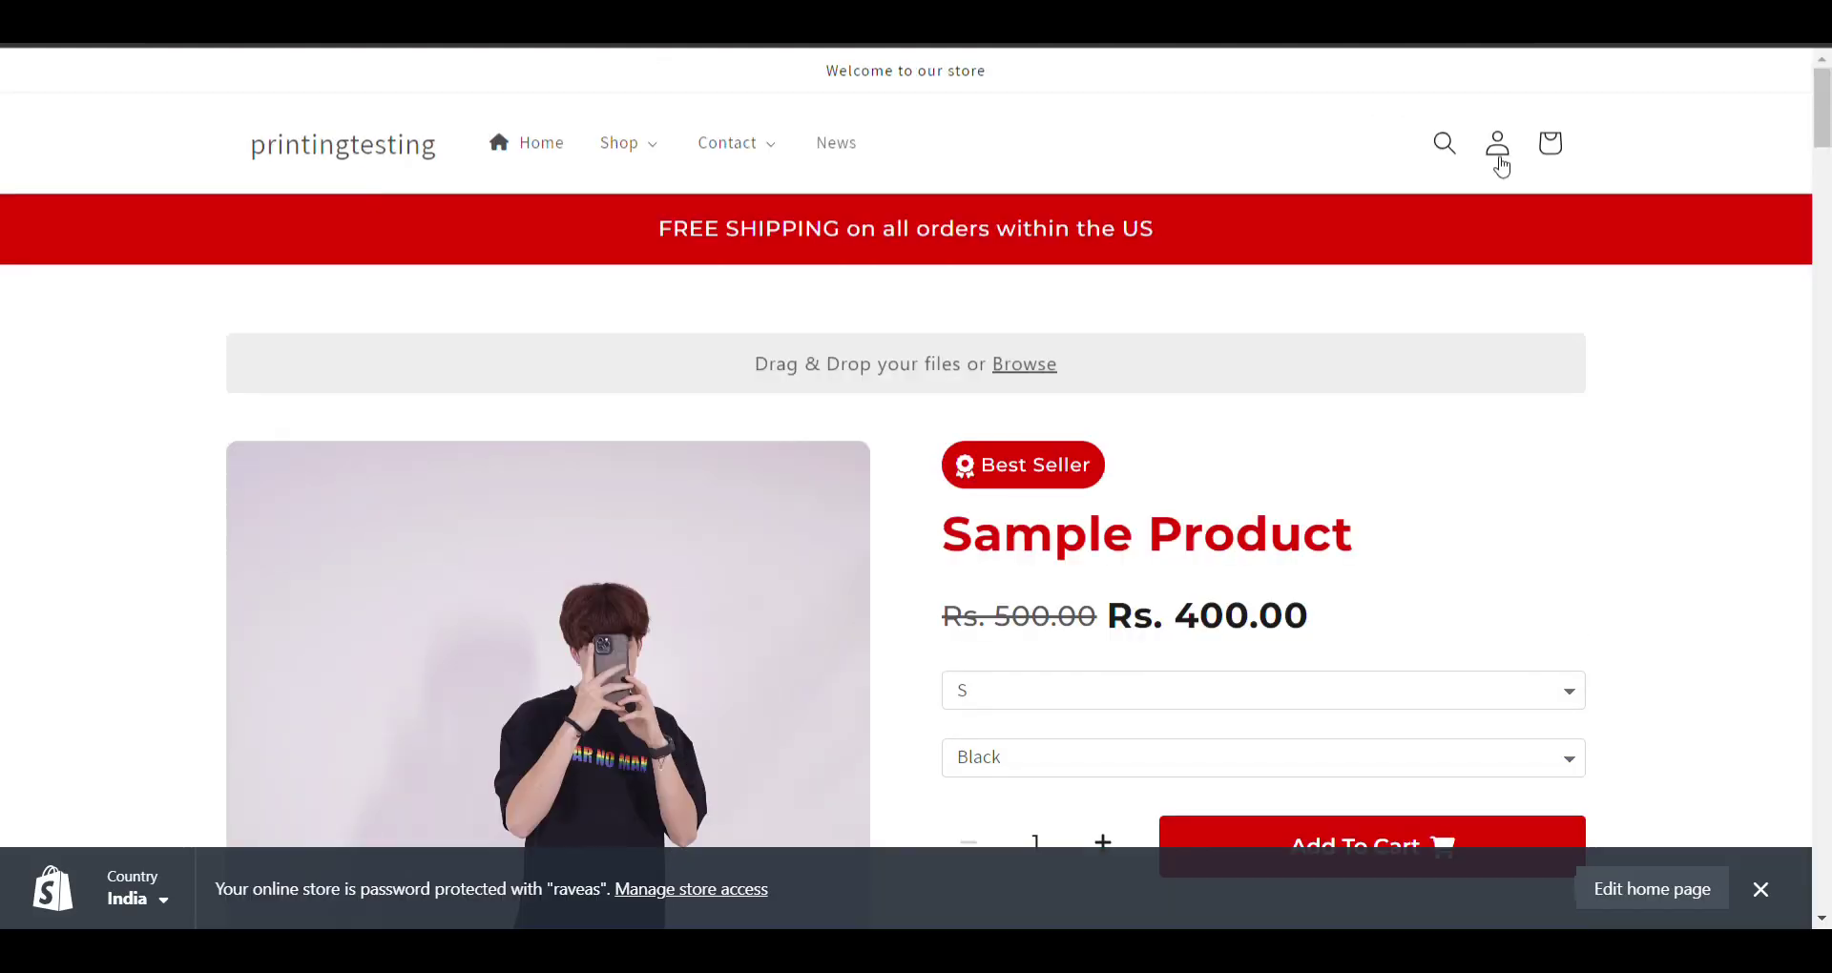
pyautogui.click(1500, 164)
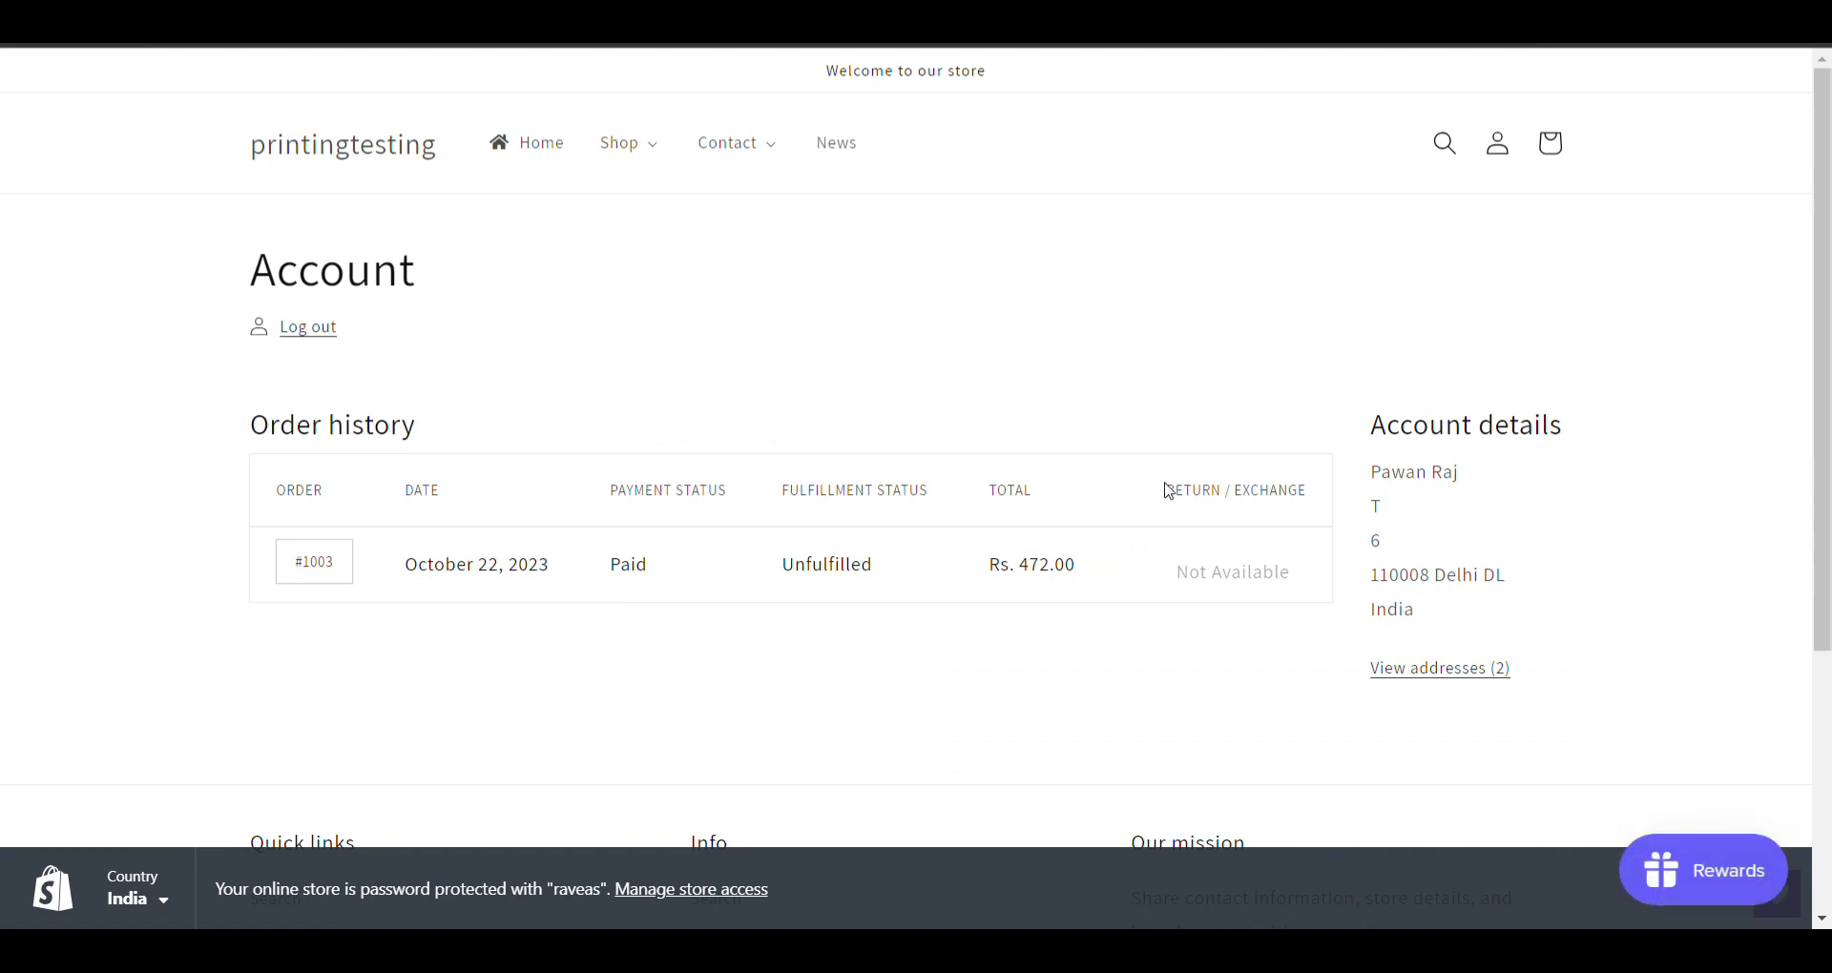
pyautogui.moveTo(1168, 491); pyautogui.dragTo(1313, 507)
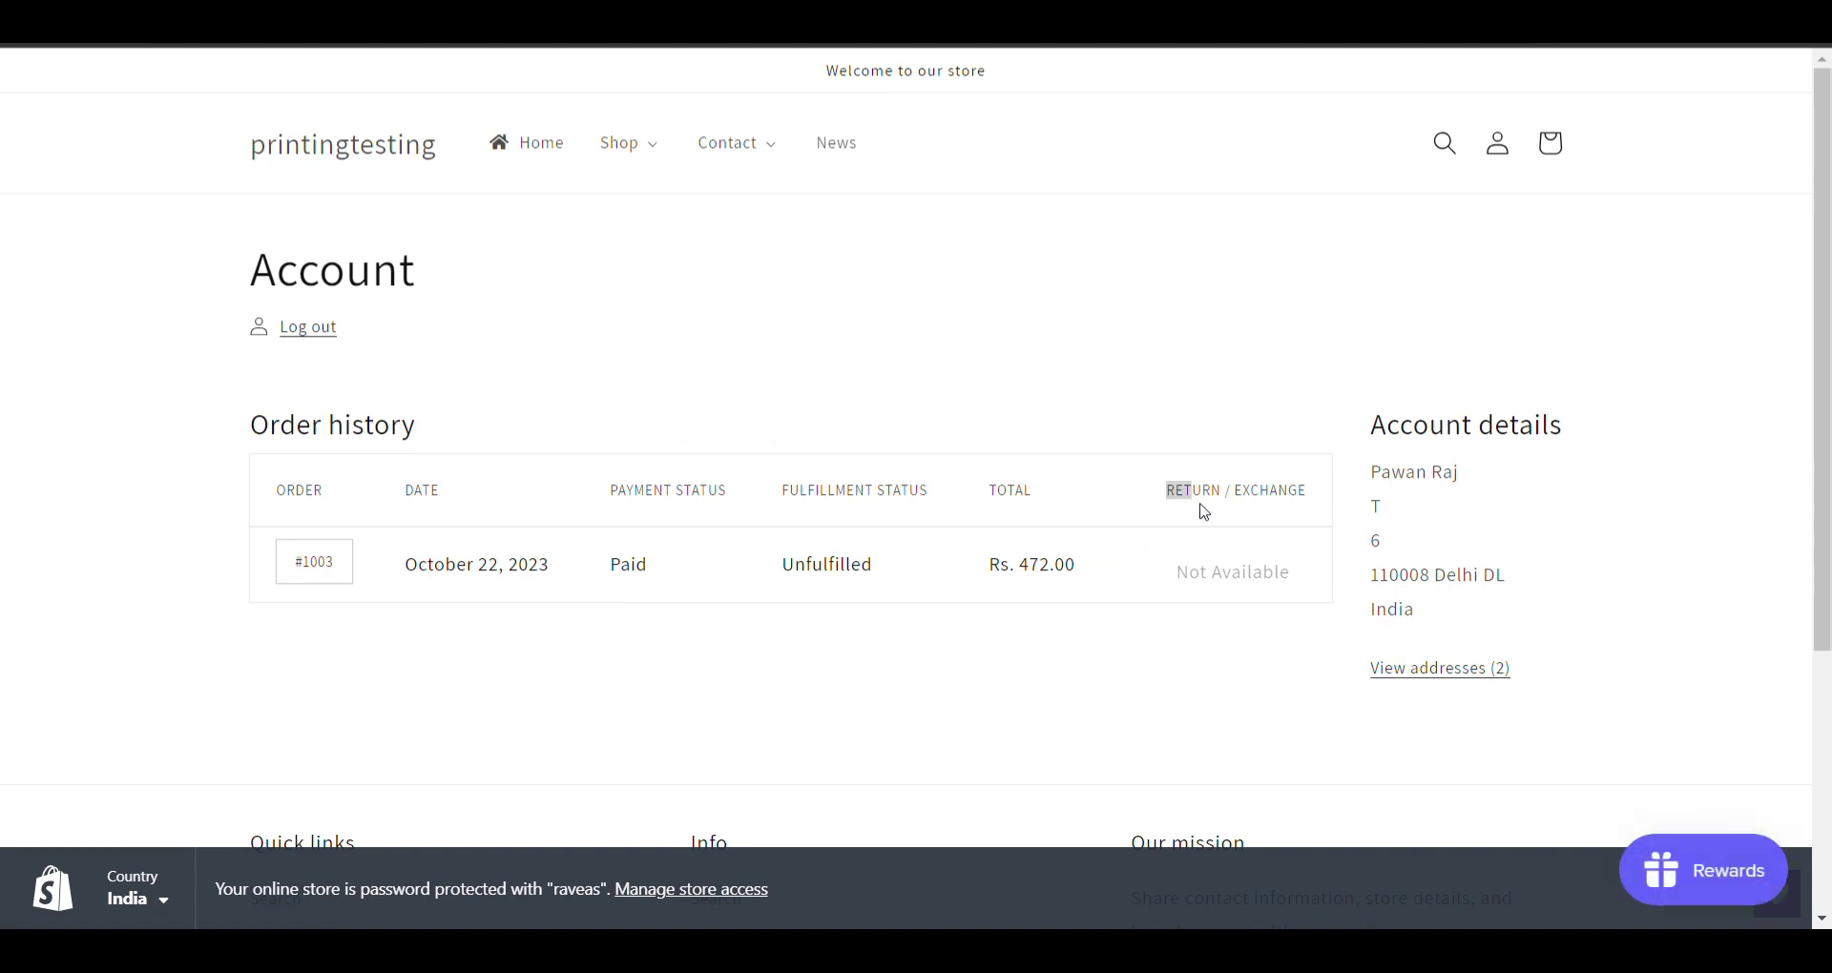
pyautogui.click(1180, 573)
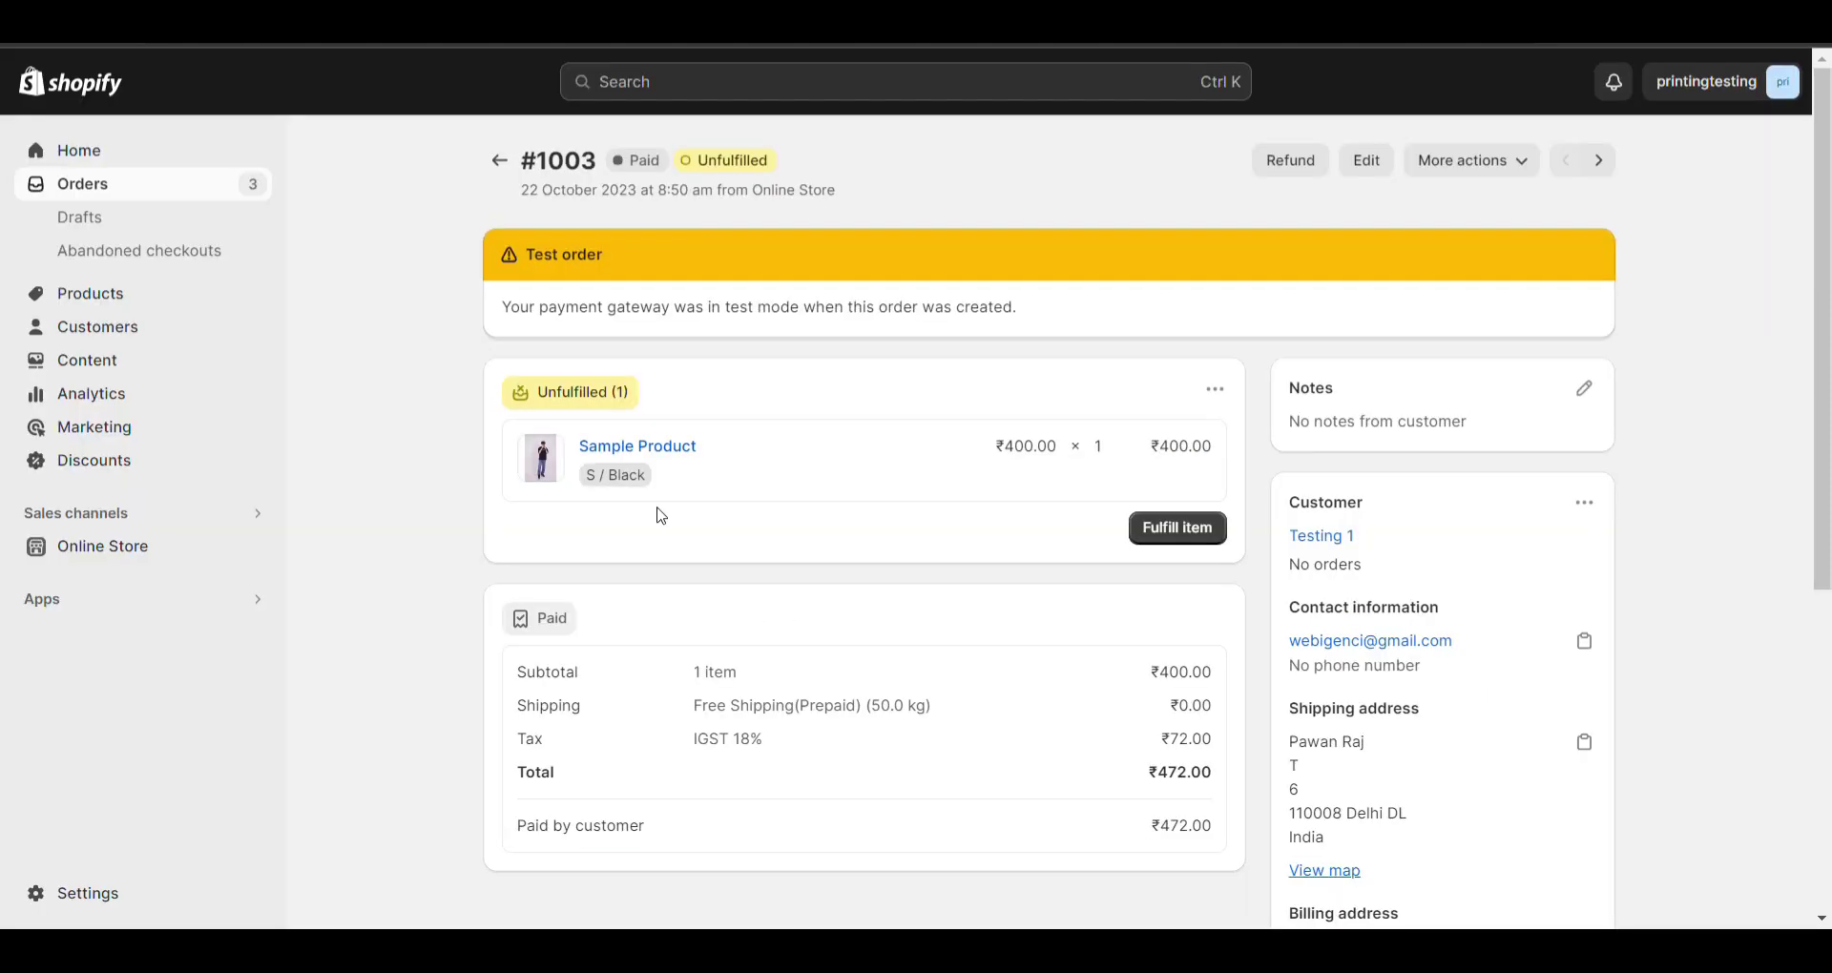
pyautogui.scroll(-1, 661, 516)
pyautogui.scroll(1, 745, 477)
pyautogui.click(1230, 397)
# - Fulfill order #1003's Sample Product and go back to the Orders list
pyautogui.click(1061, 390)
pyautogui.click(1205, 532)
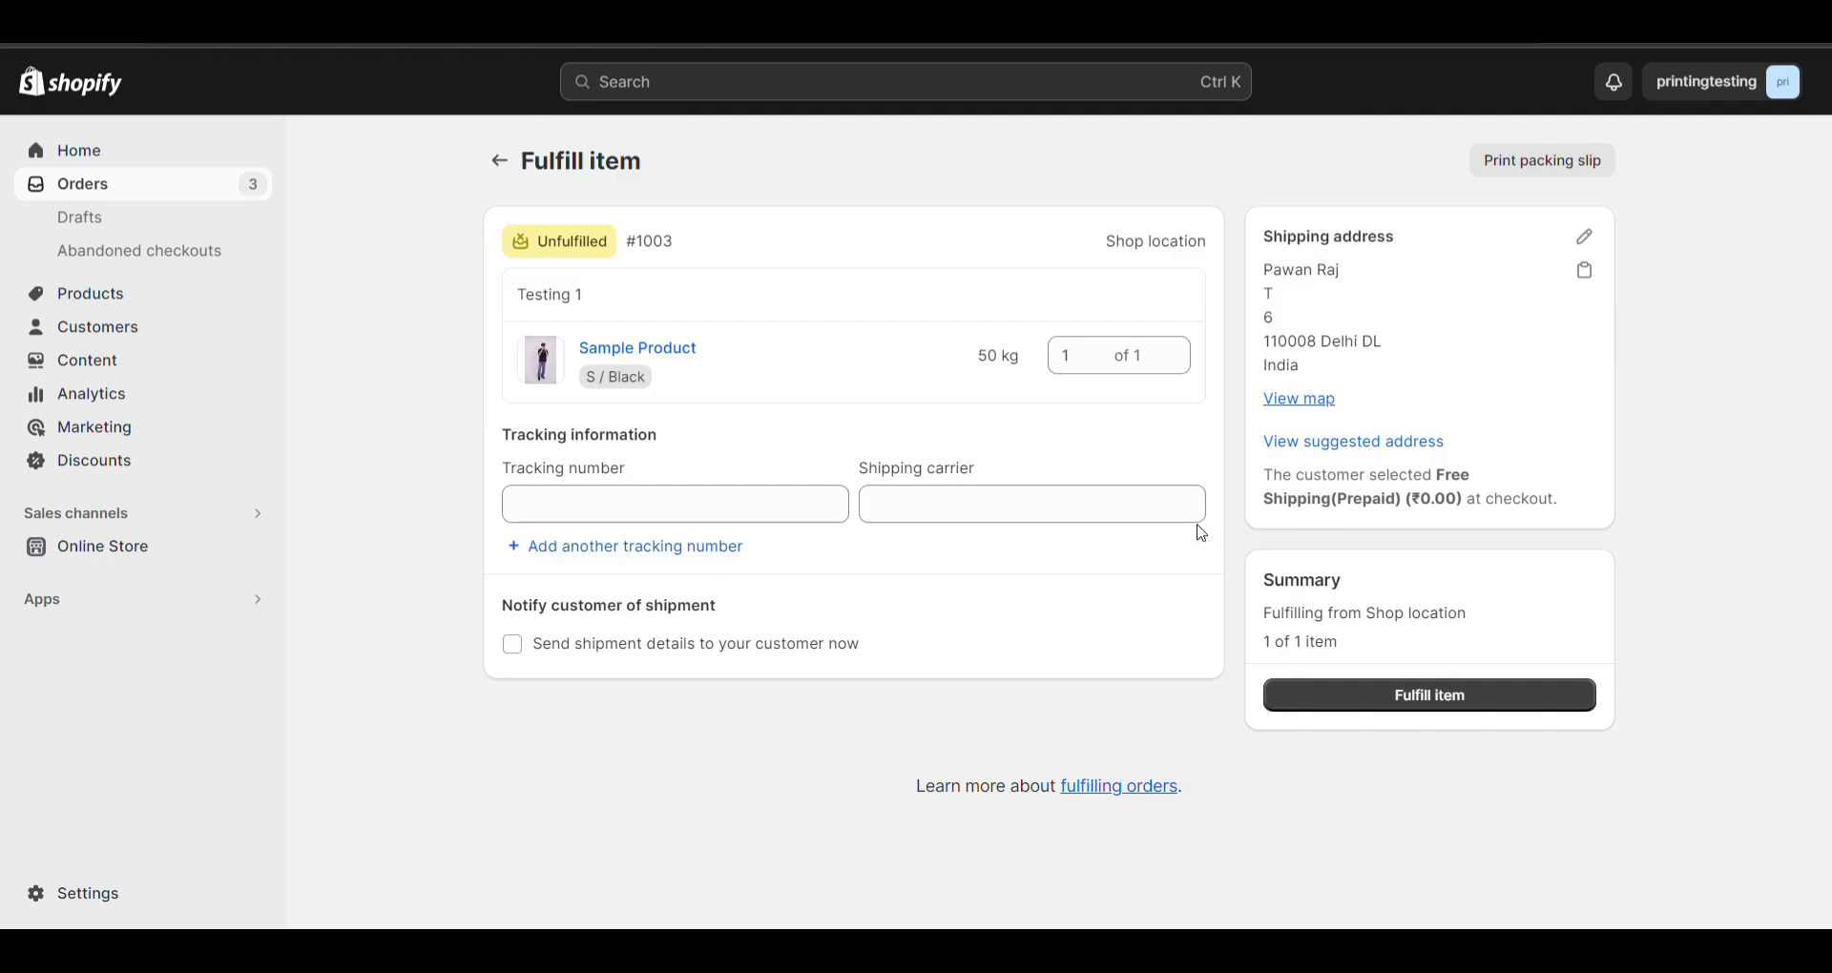
pyautogui.click(1494, 704)
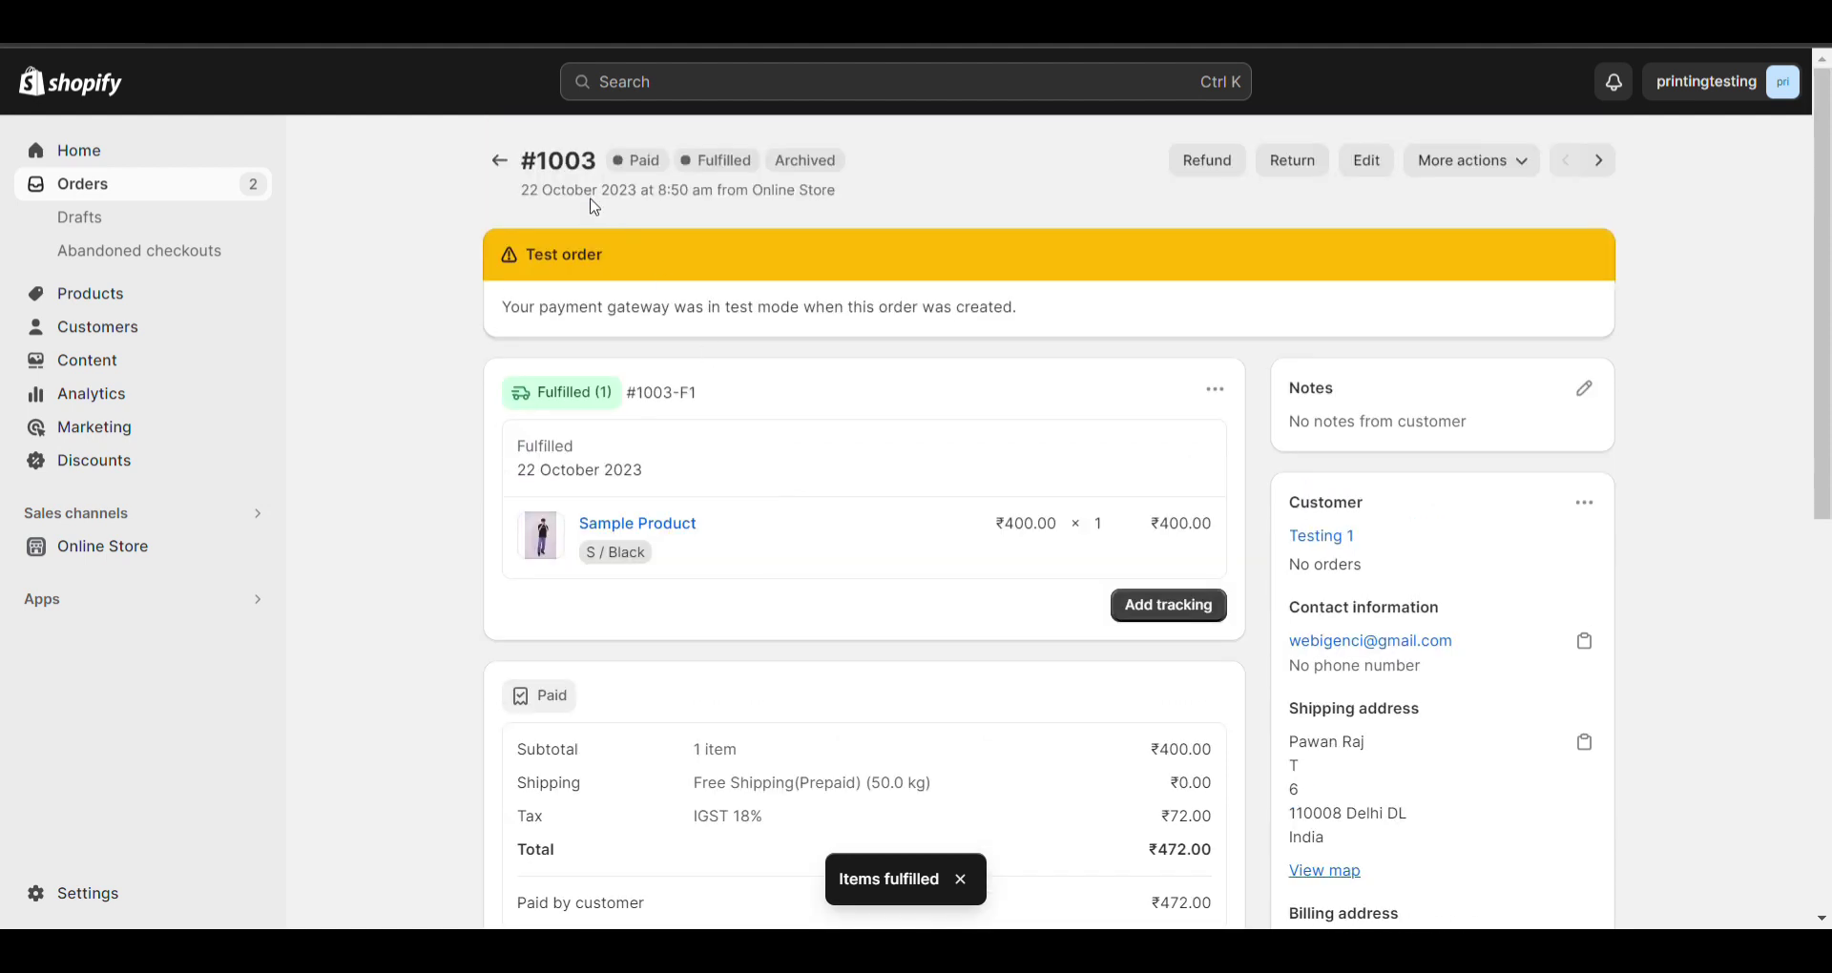
pyautogui.click(498, 162)
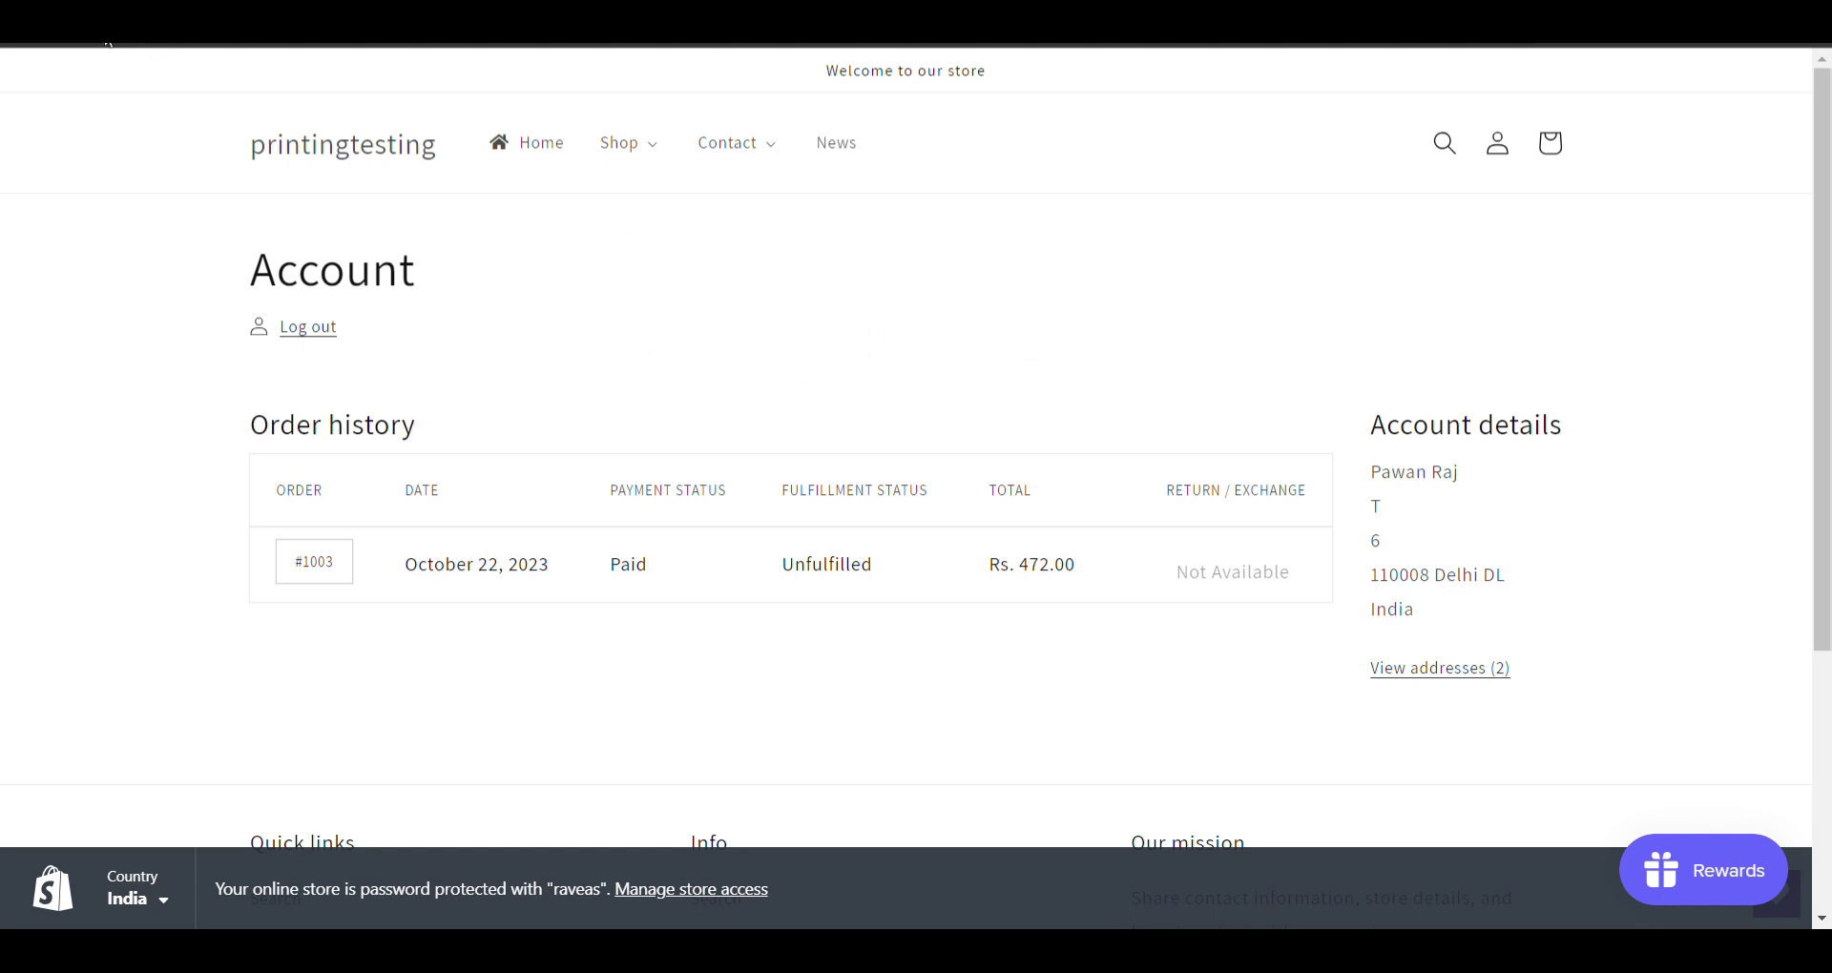
# - Reload the account page and start returning order #1003's Sample Product for Product Quality
pyautogui.press('F5')
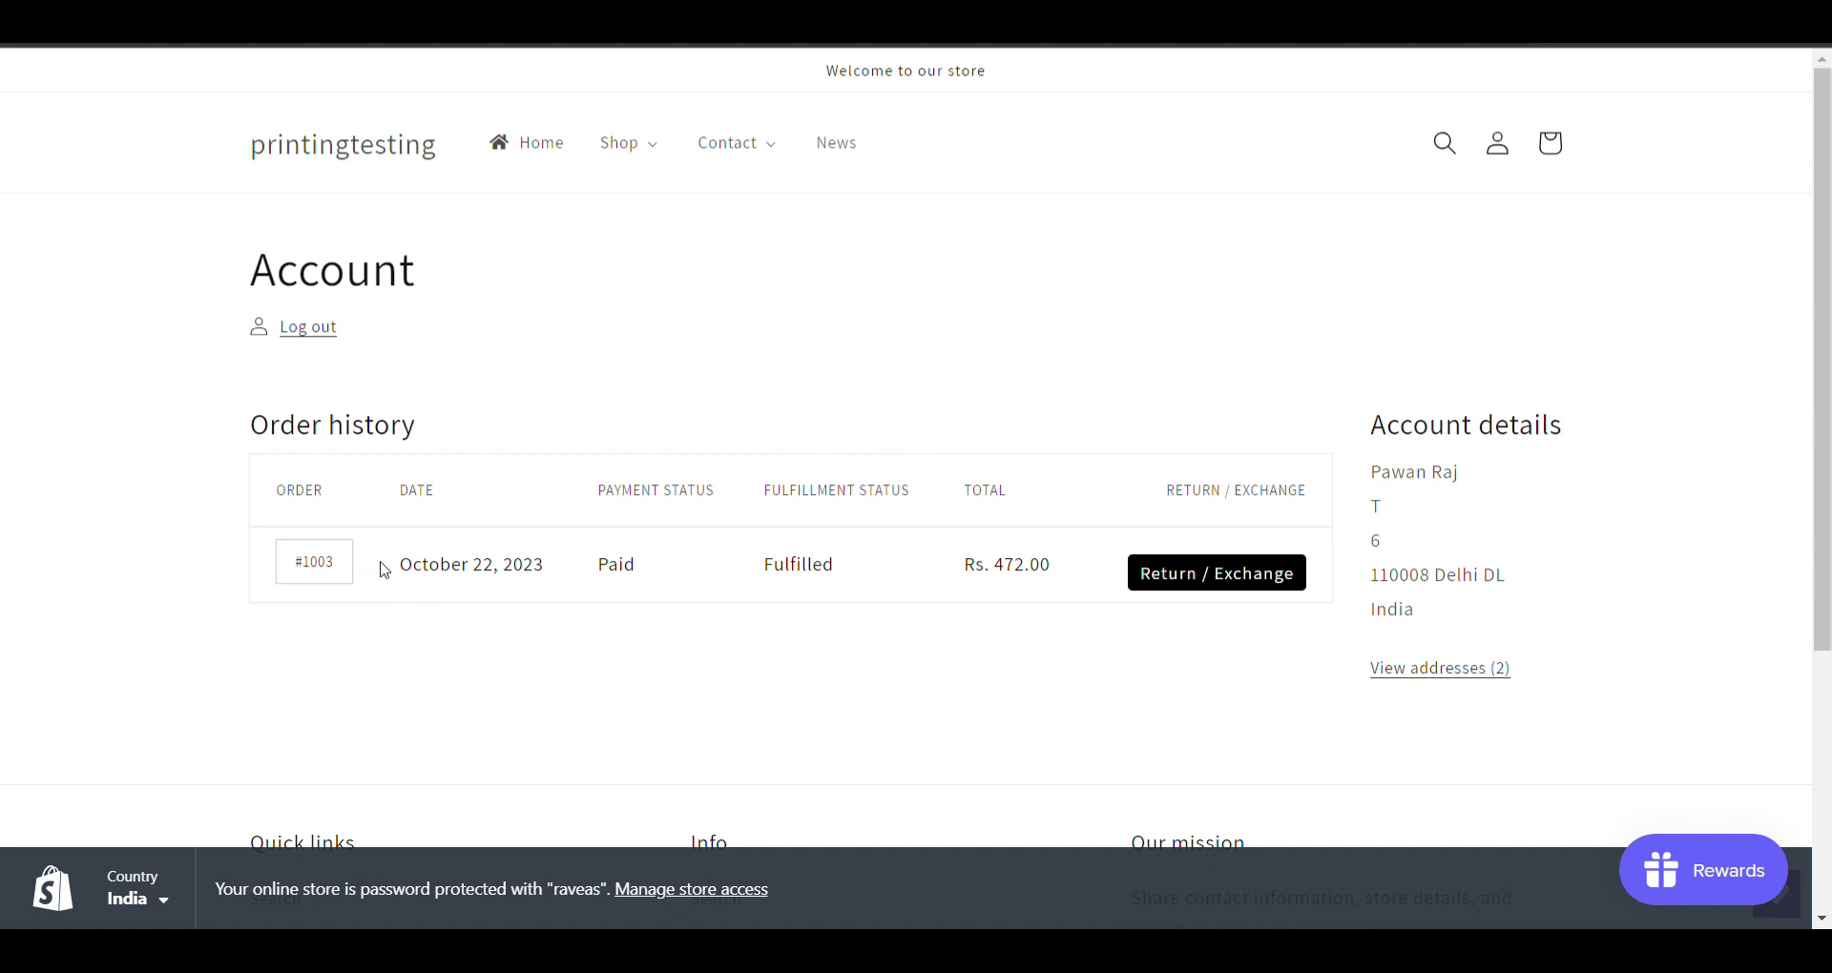
pyautogui.moveTo(387, 572); pyautogui.dragTo(1095, 611)
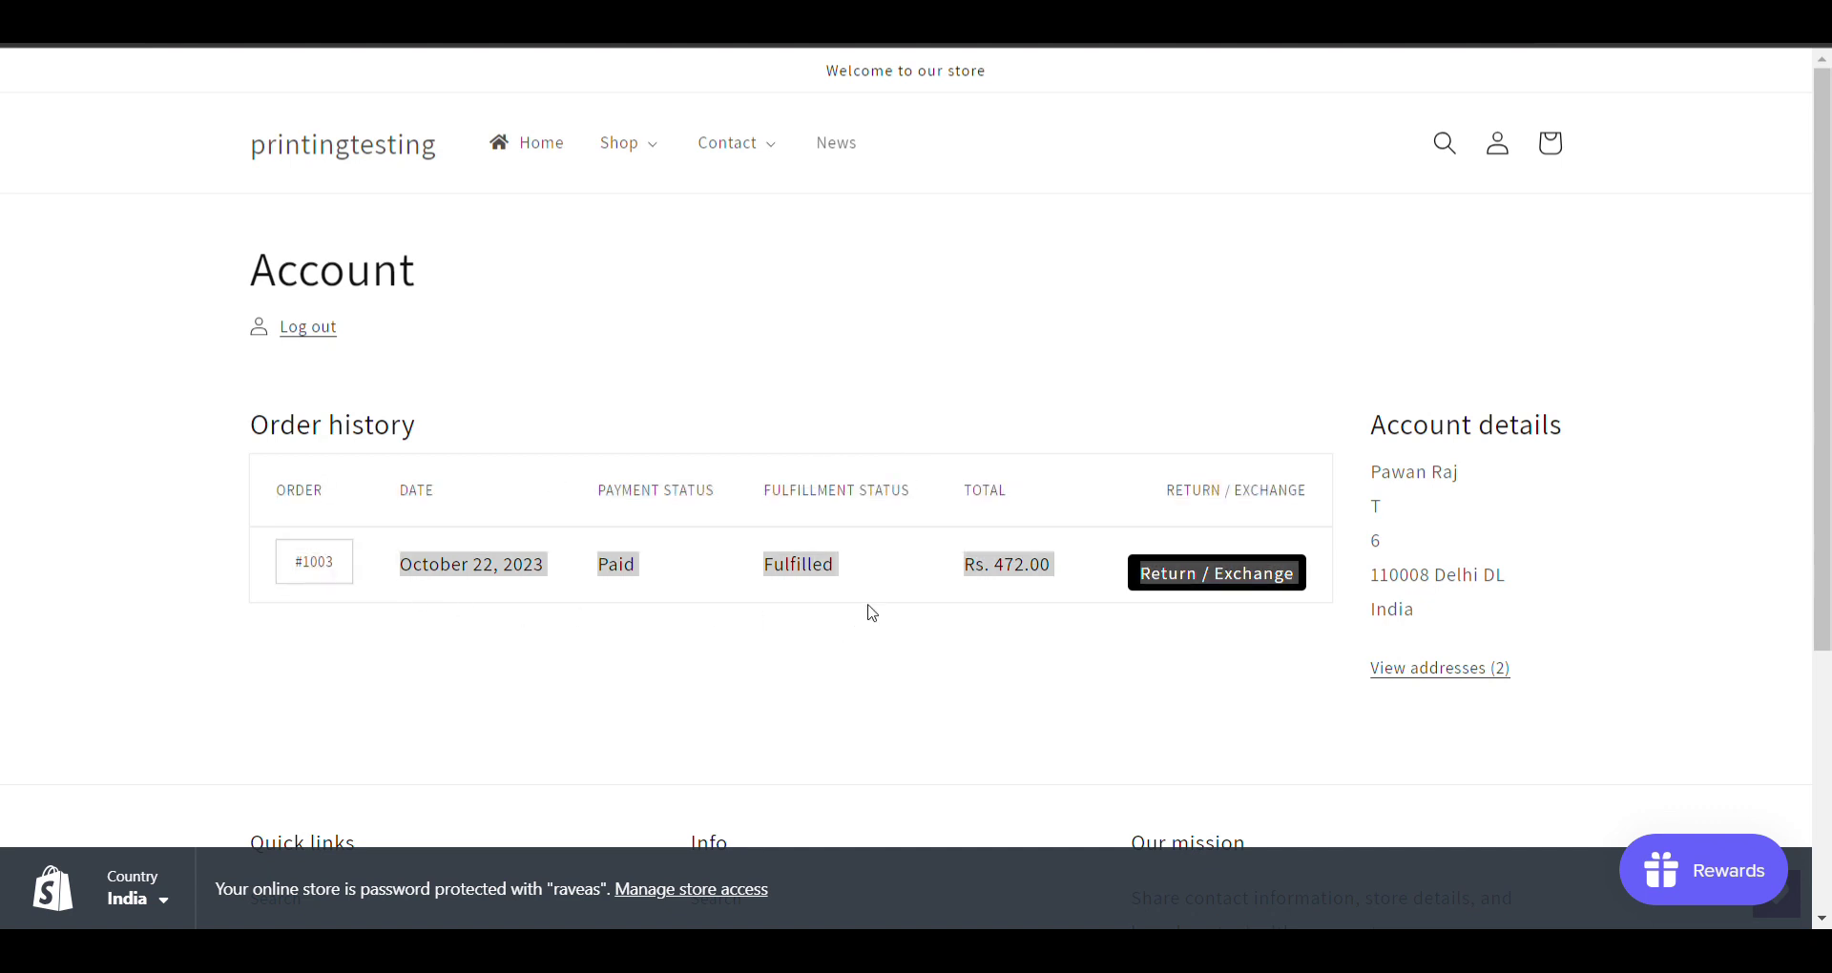
pyautogui.click(1182, 598)
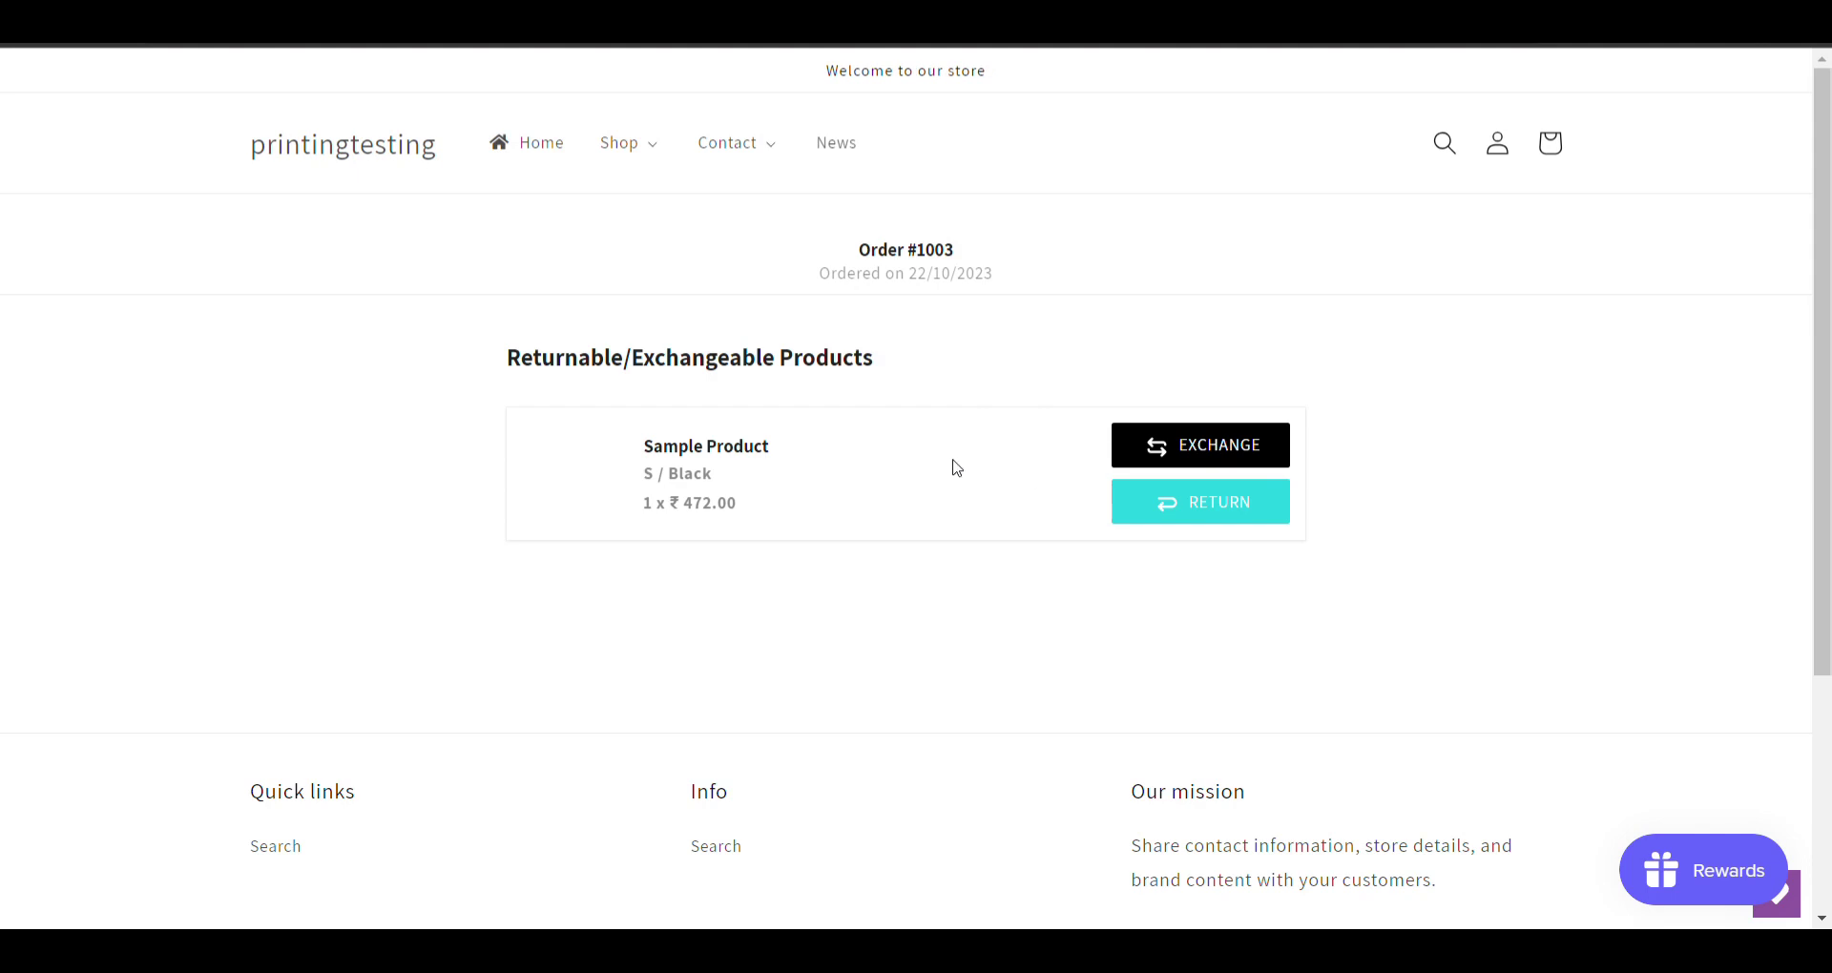
pyautogui.click(1186, 525)
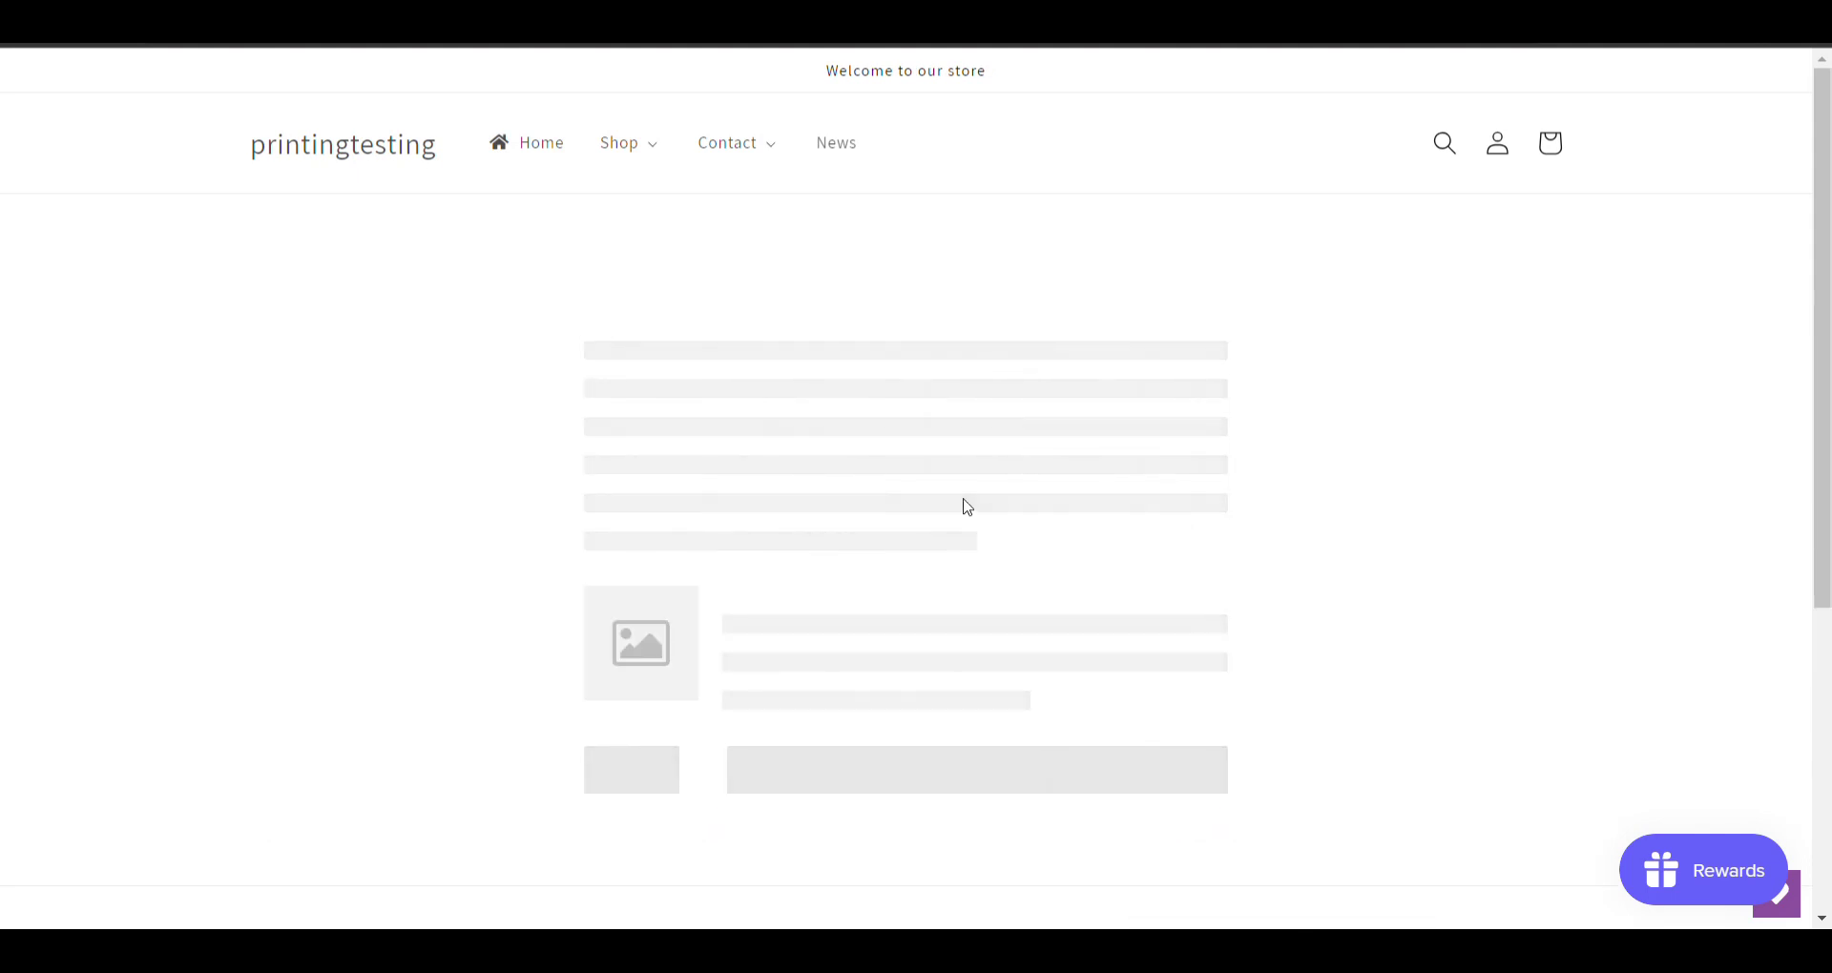
pyautogui.scroll(-3, 965, 507)
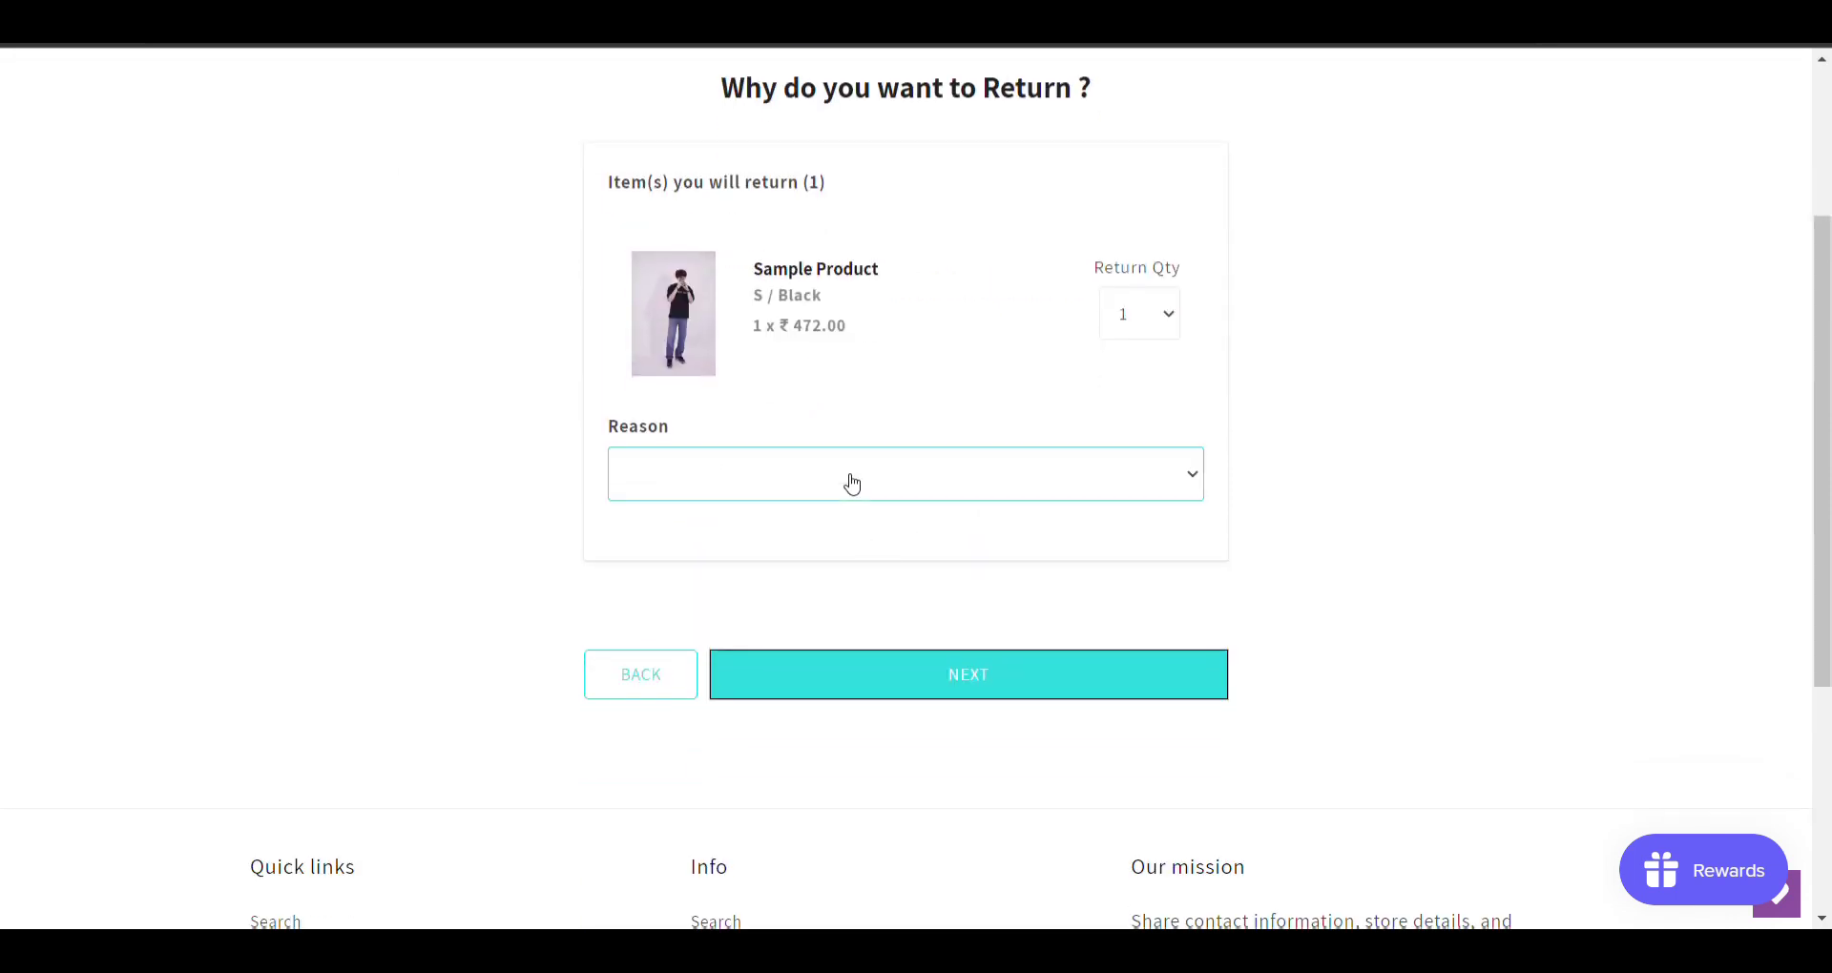
pyautogui.click(788, 543)
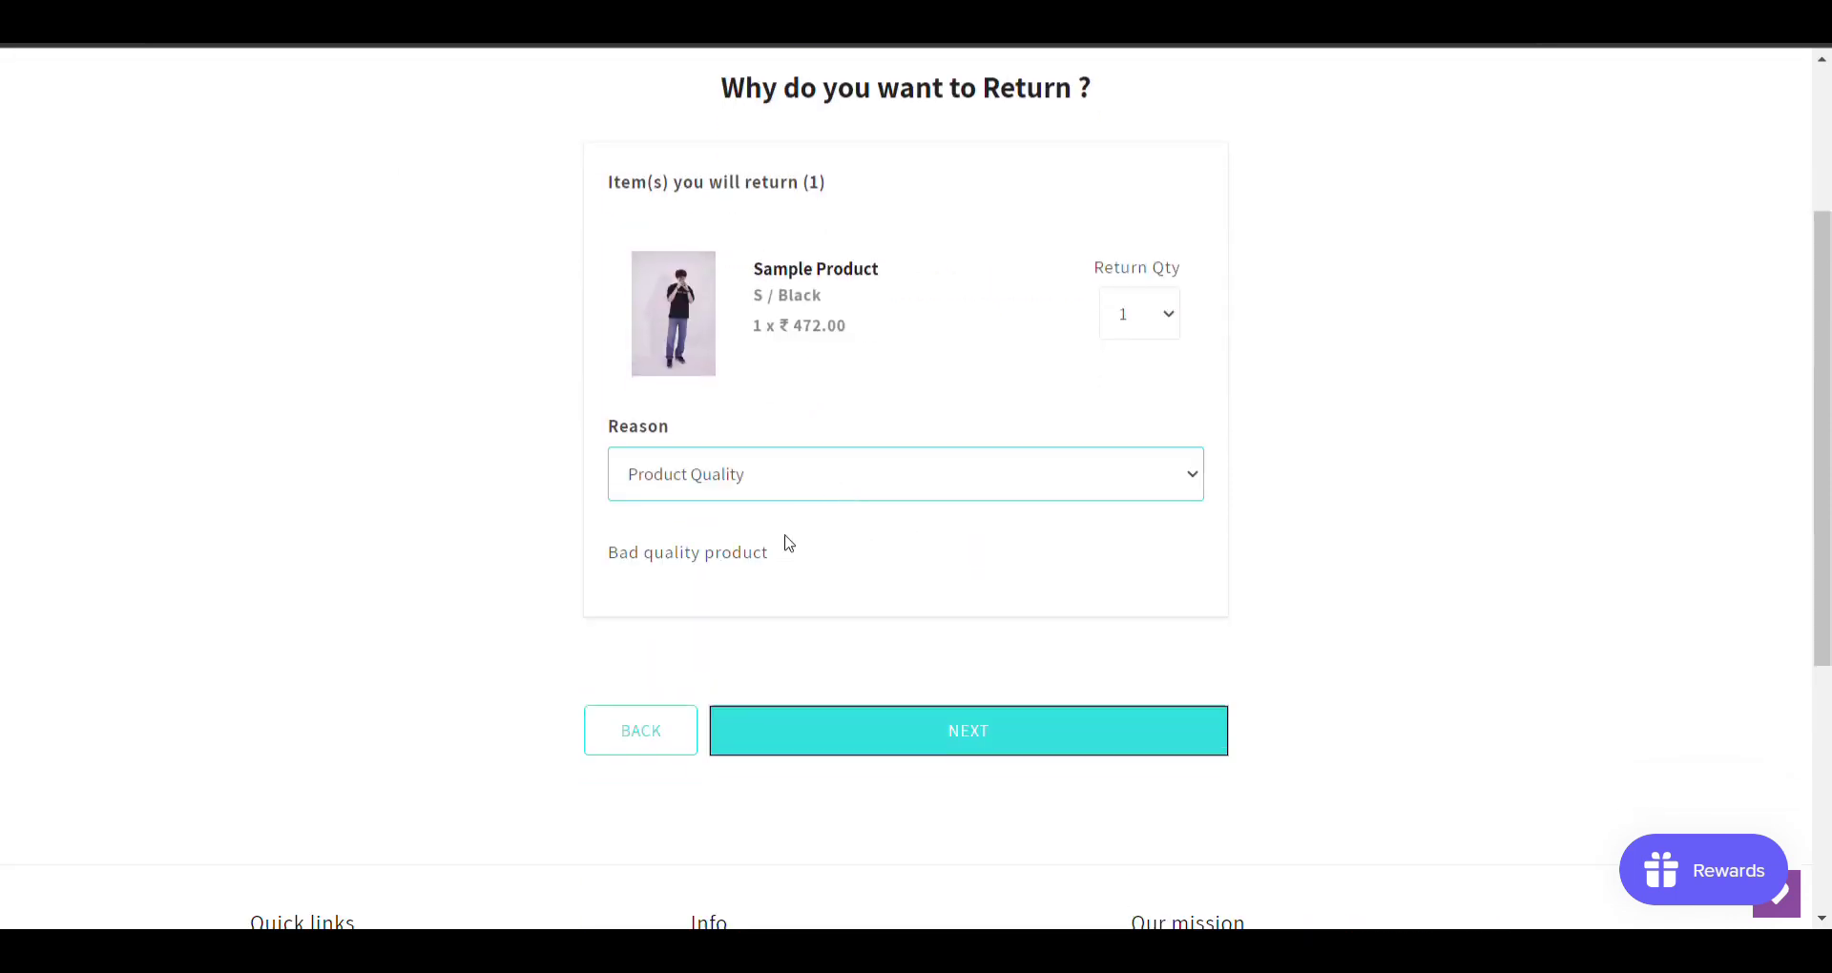
pyautogui.click(858, 728)
# - Choose Original Payment Mode for the refund and submit the return request
pyautogui.scroll(-2, 853, 723)
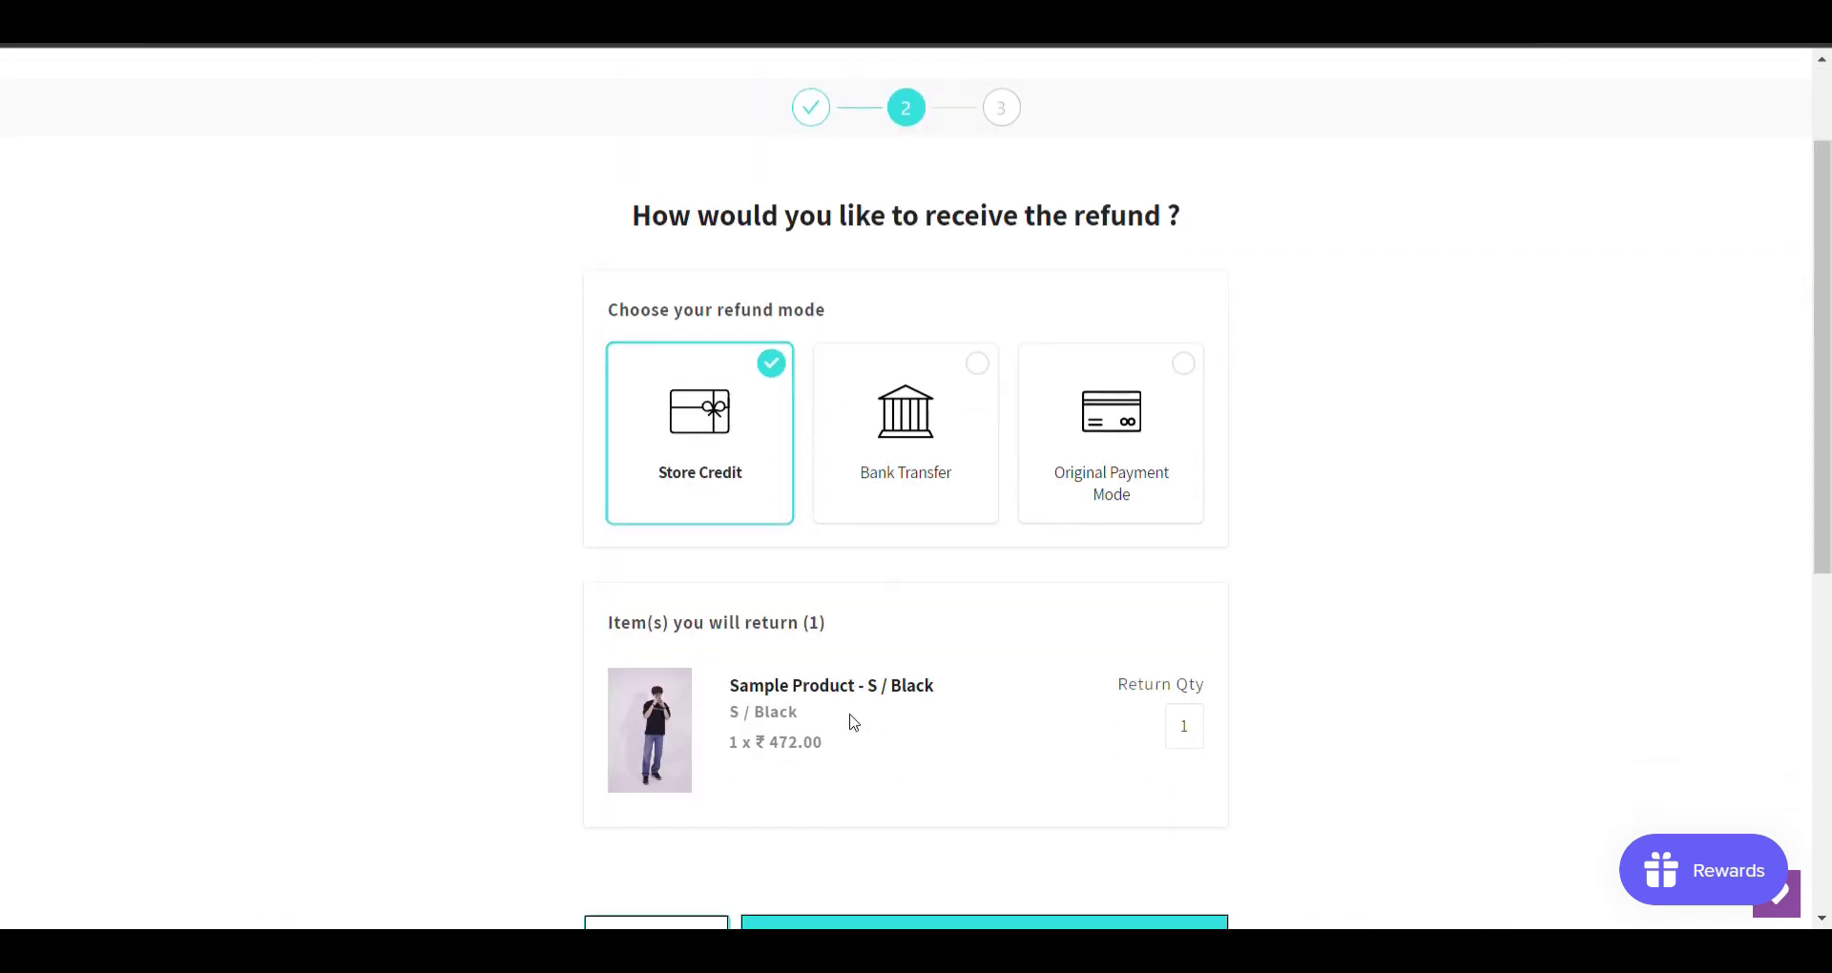
pyautogui.click(942, 512)
pyautogui.click(1097, 479)
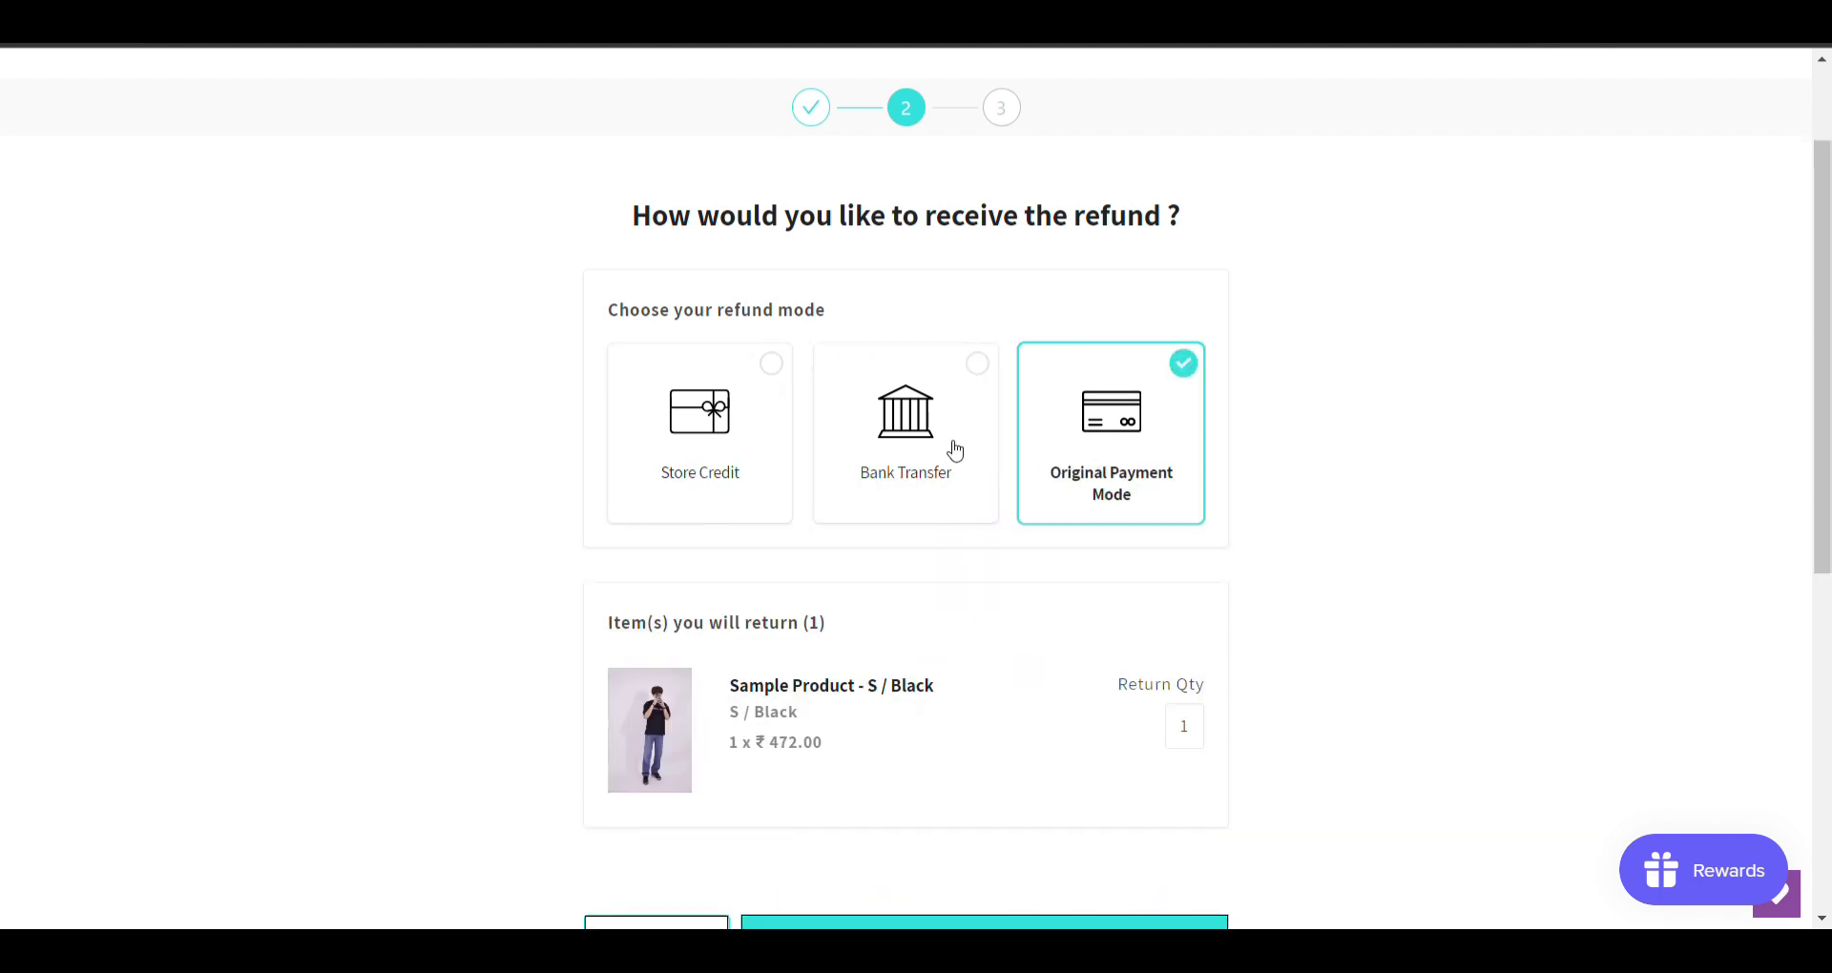
pyautogui.click(955, 450)
pyautogui.click(1058, 470)
pyautogui.scroll(-1, 1059, 470)
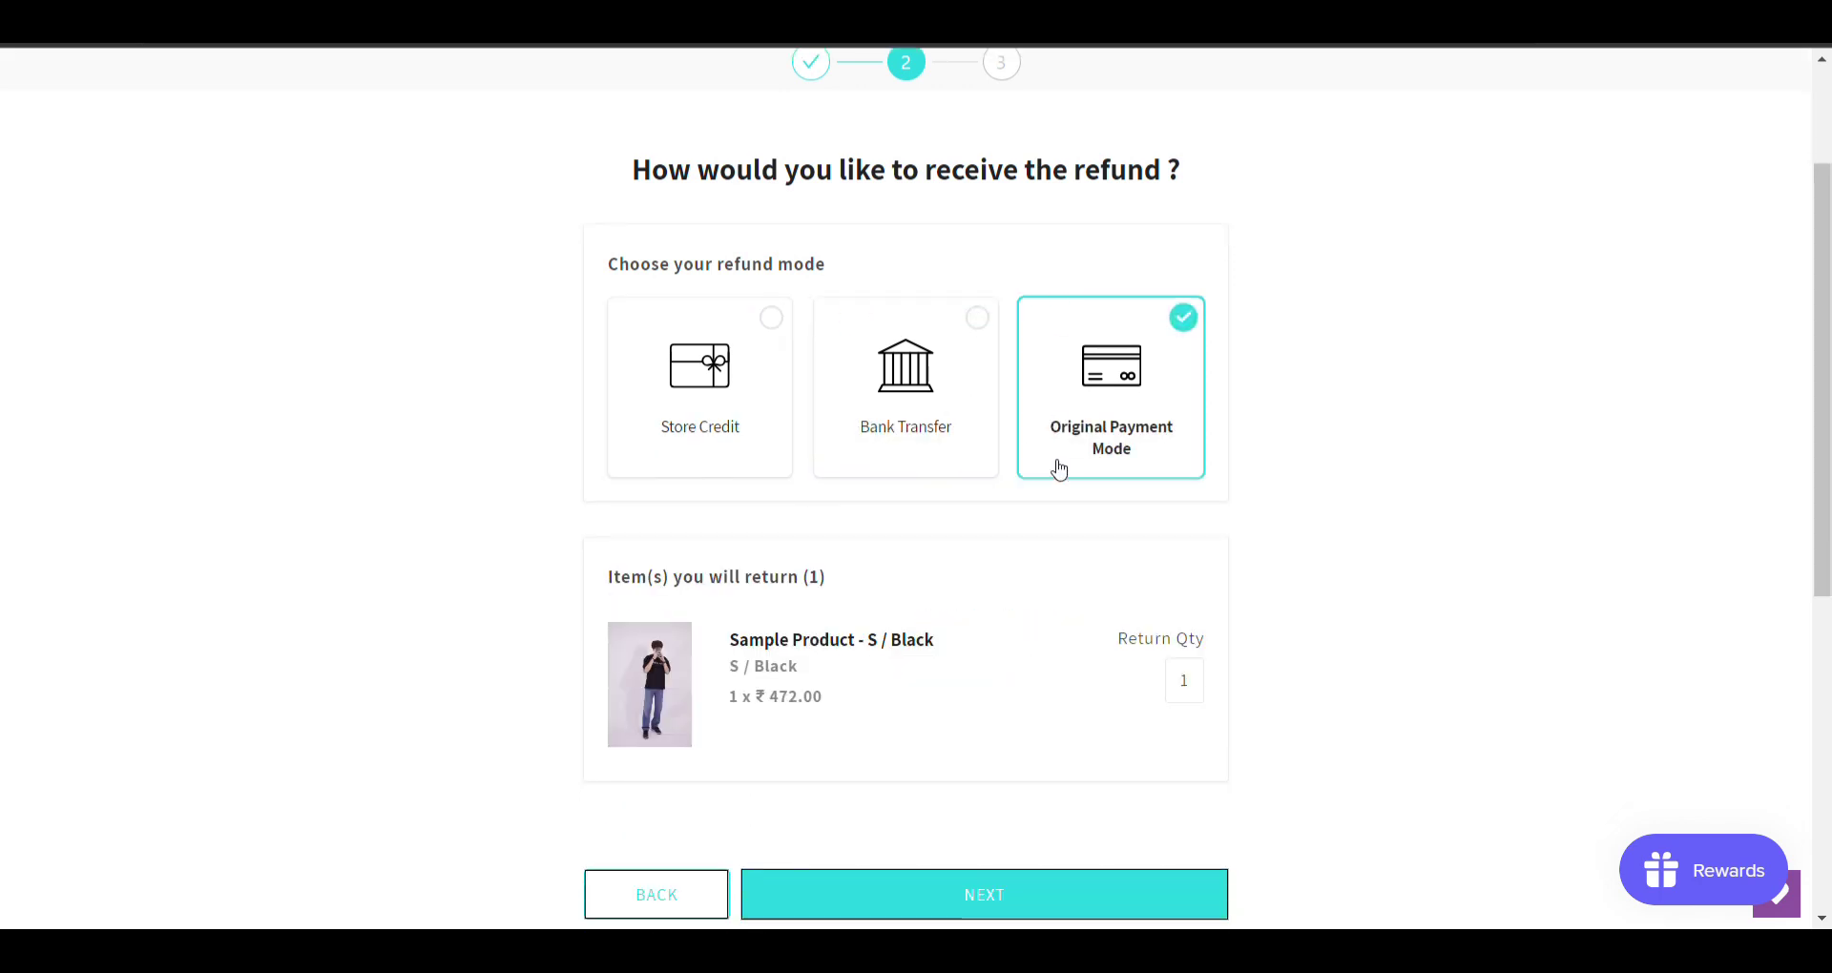
pyautogui.scroll(-2, 1002, 535)
pyautogui.click(926, 711)
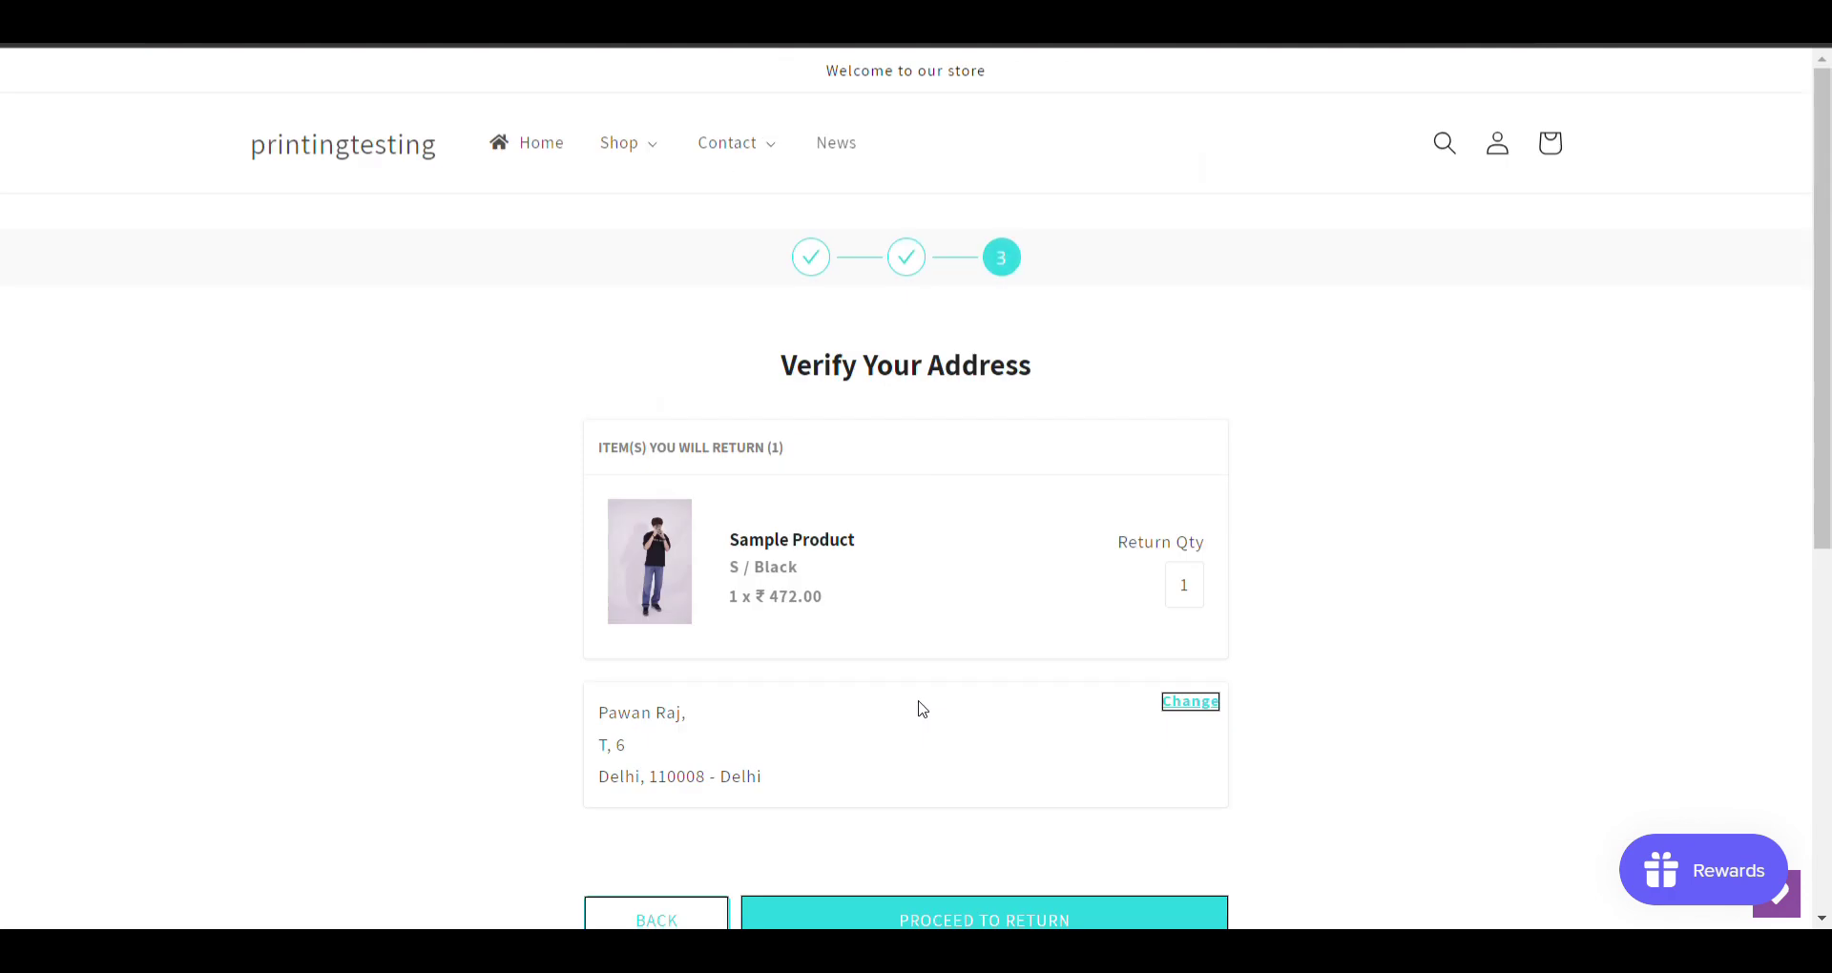
pyautogui.scroll(-2, 923, 710)
pyautogui.click(942, 729)
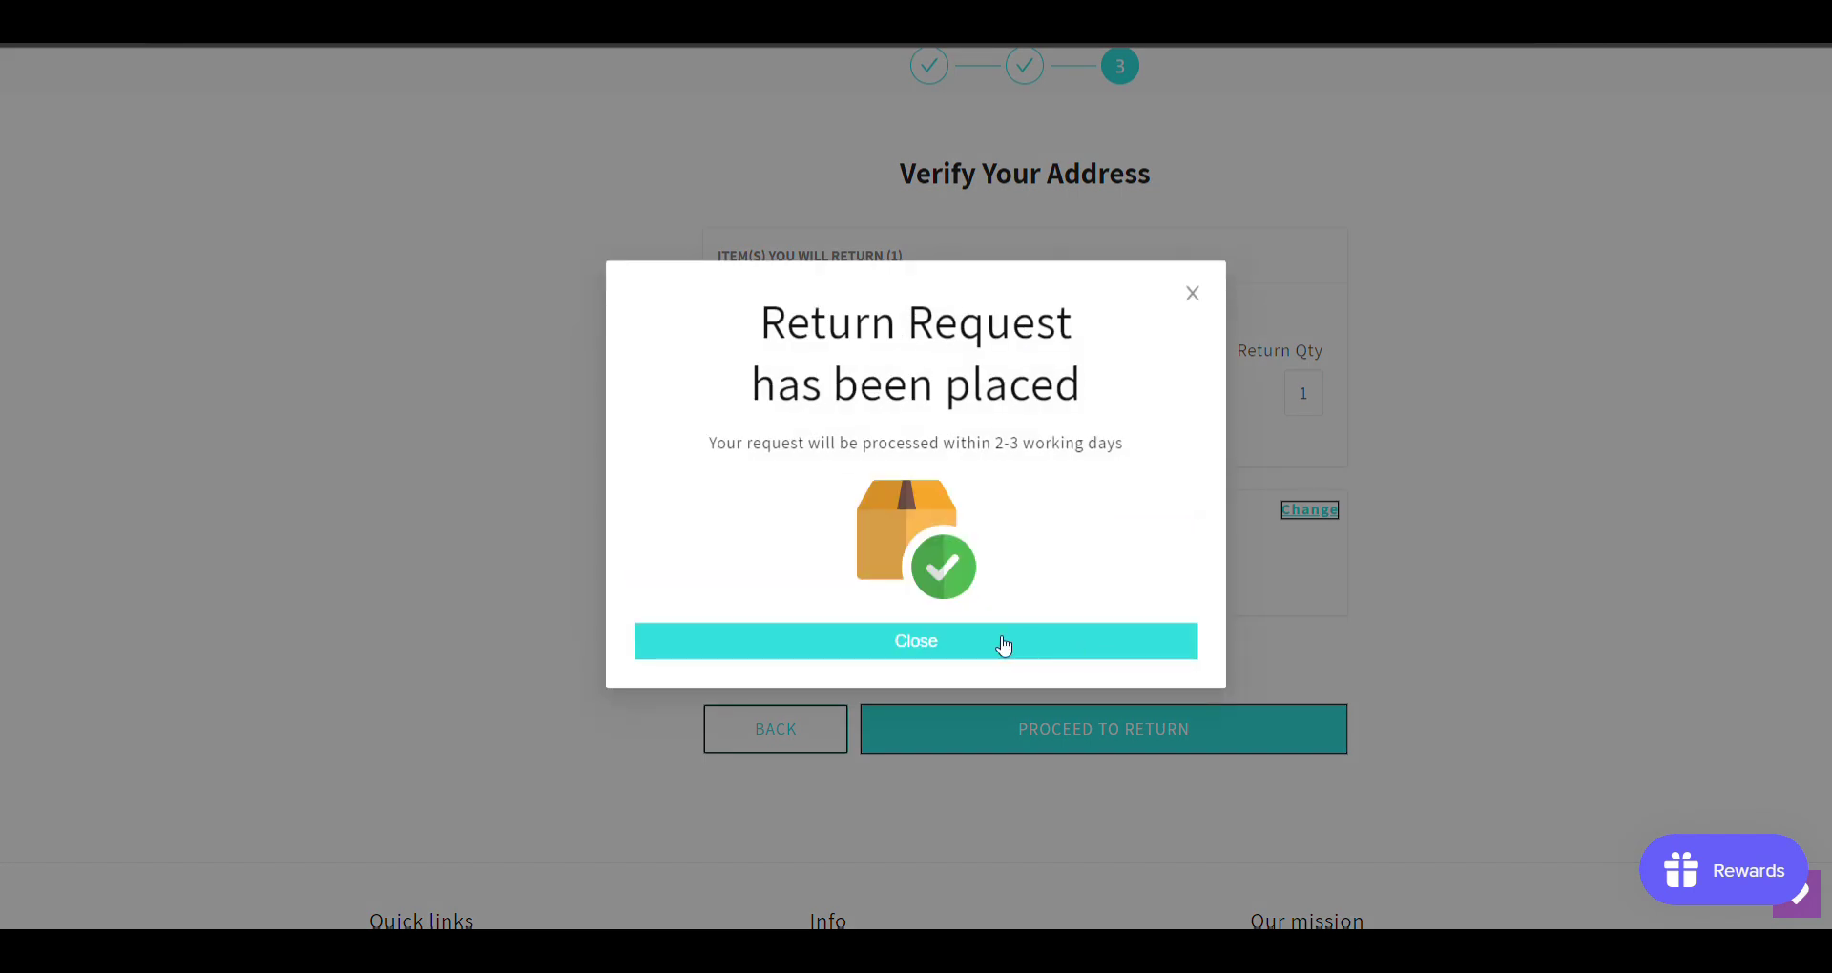
pyautogui.click(1002, 642)
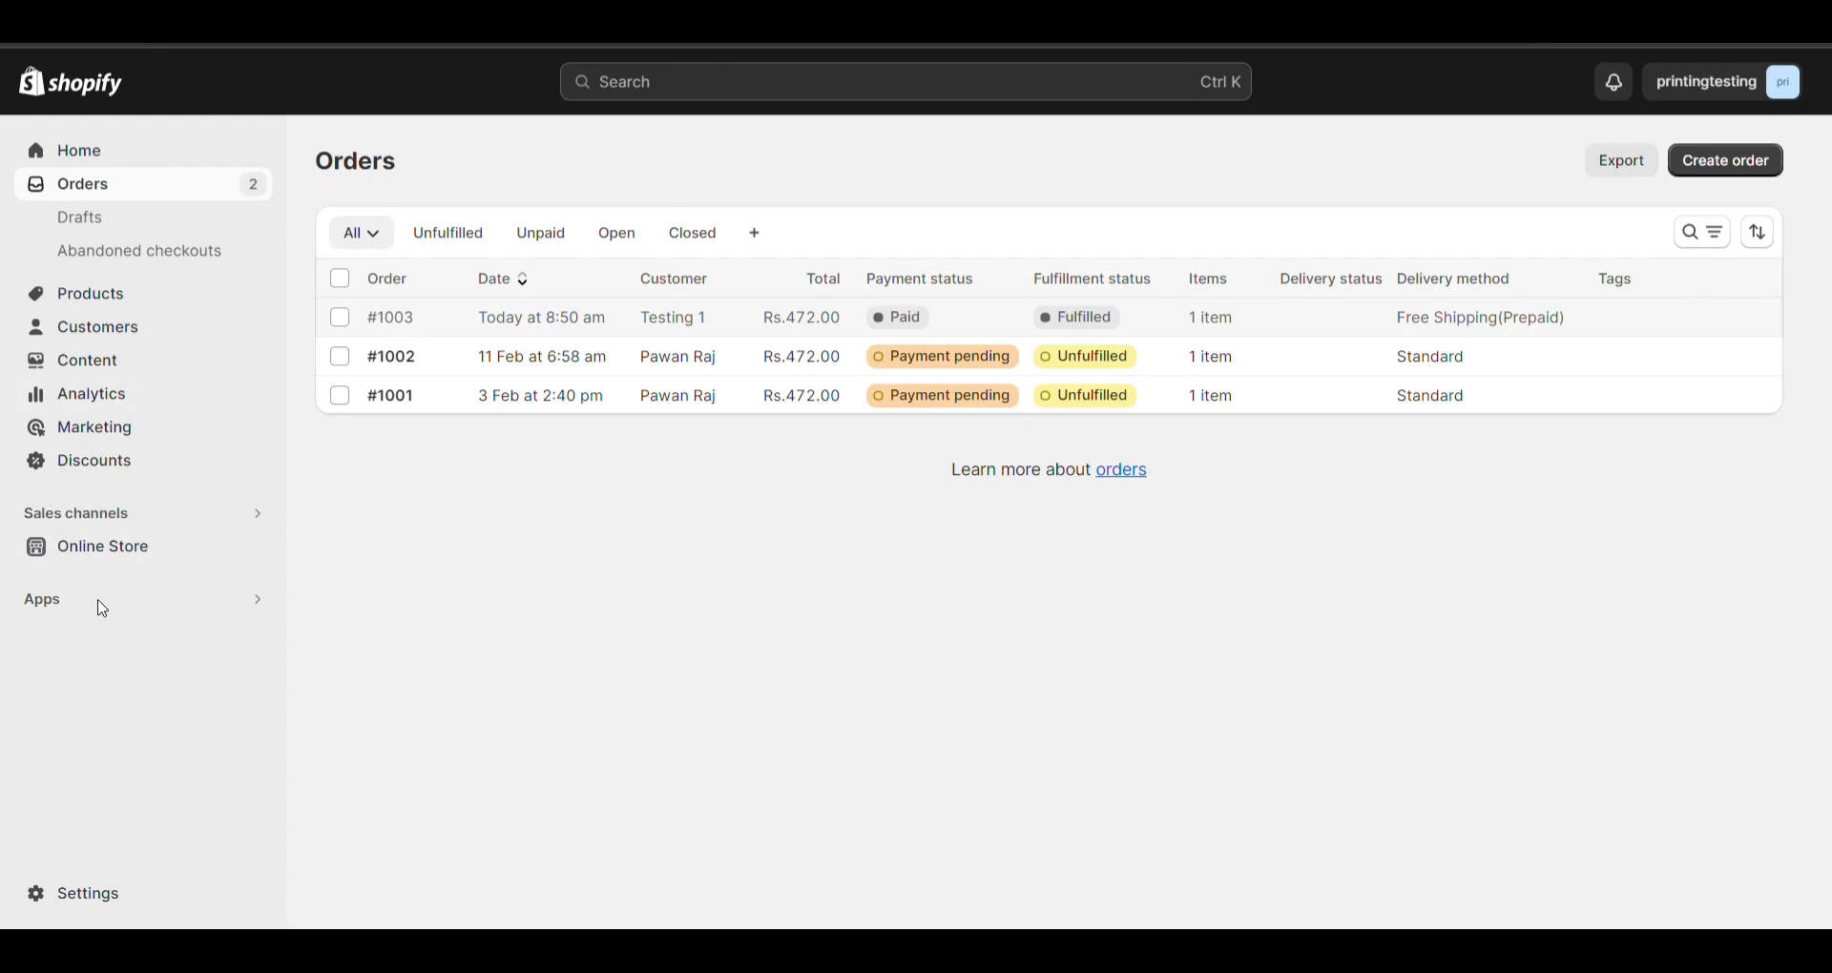
# - Open Return Prime from the Shopify Apps list and go to its Returns list
pyautogui.click(102, 607)
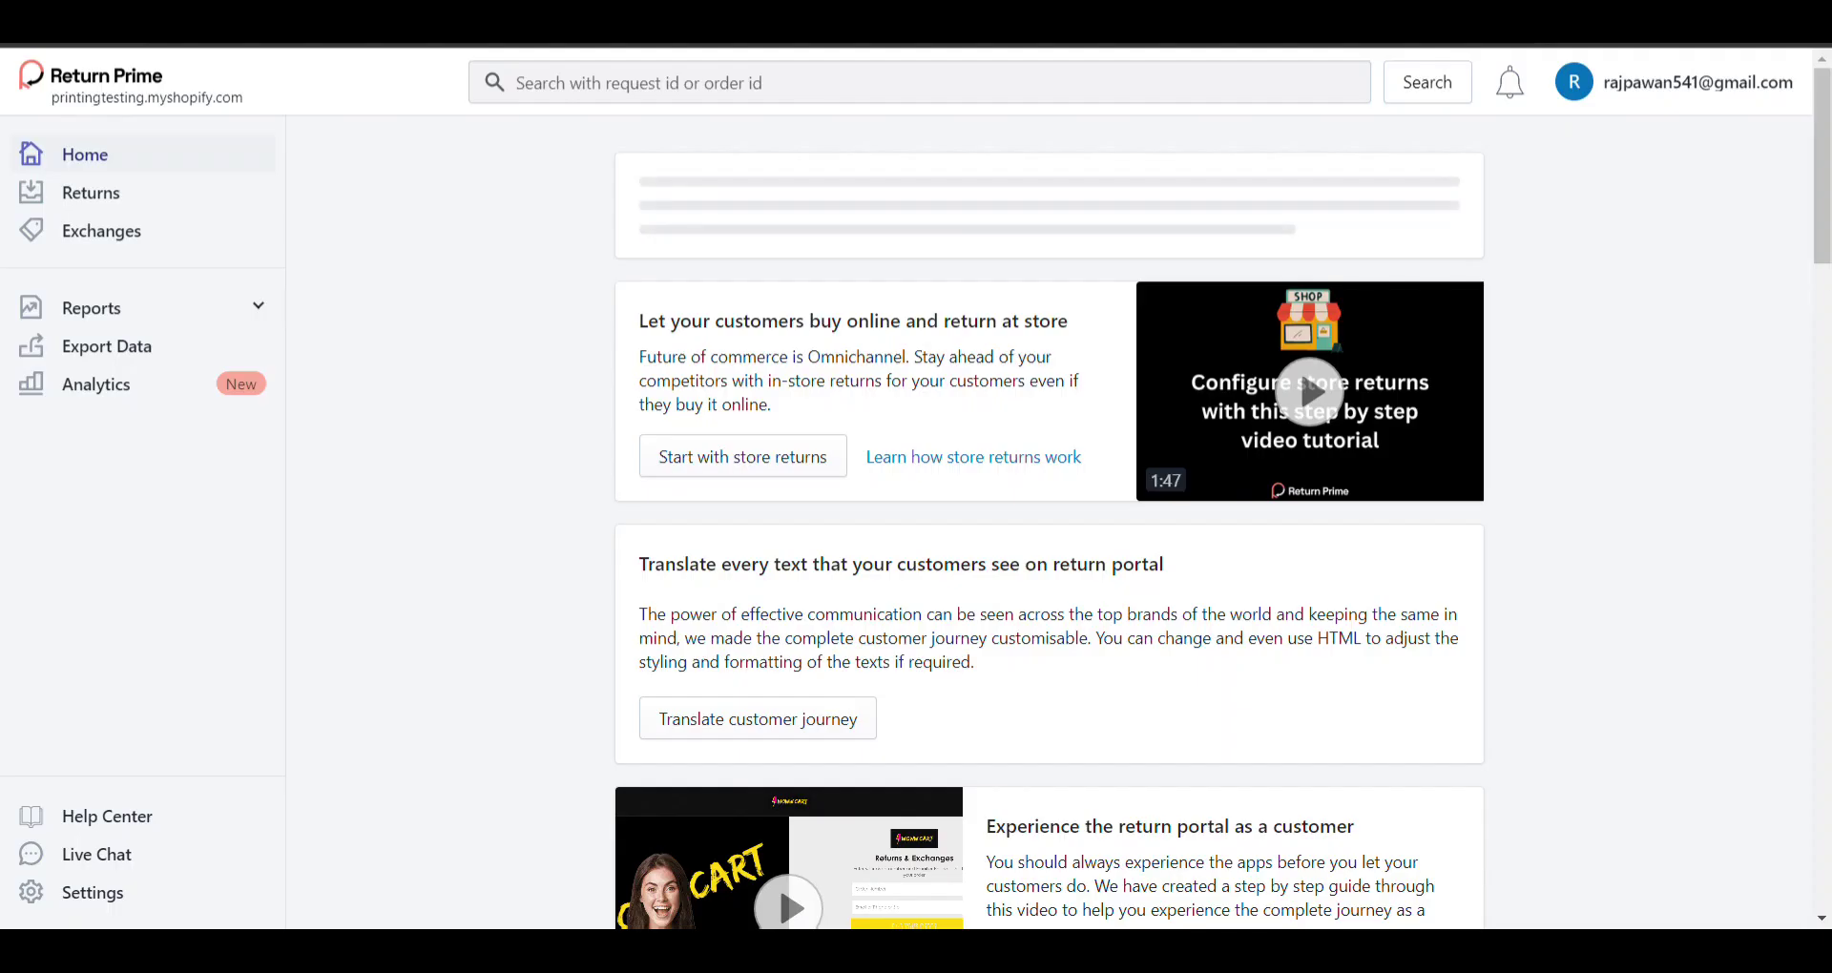
pyautogui.click(125, 209)
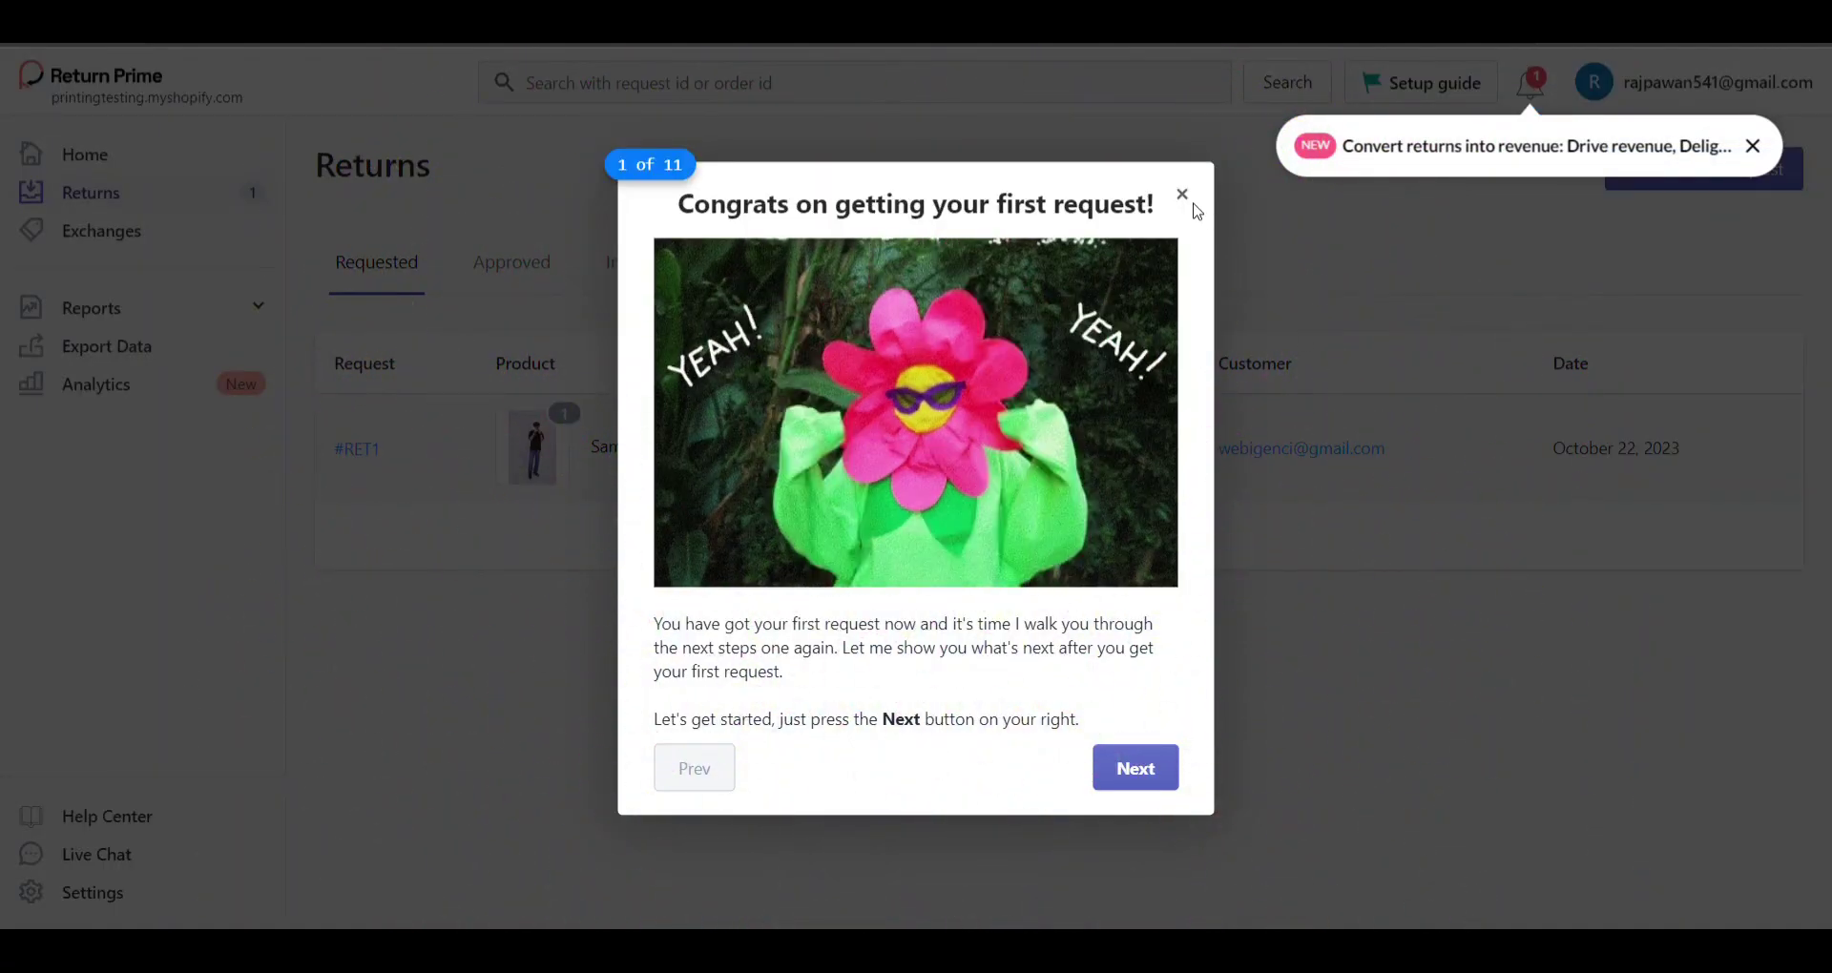
# - Dismiss the first-request tour and open return request #RET1 to review its details
pyautogui.click(1181, 195)
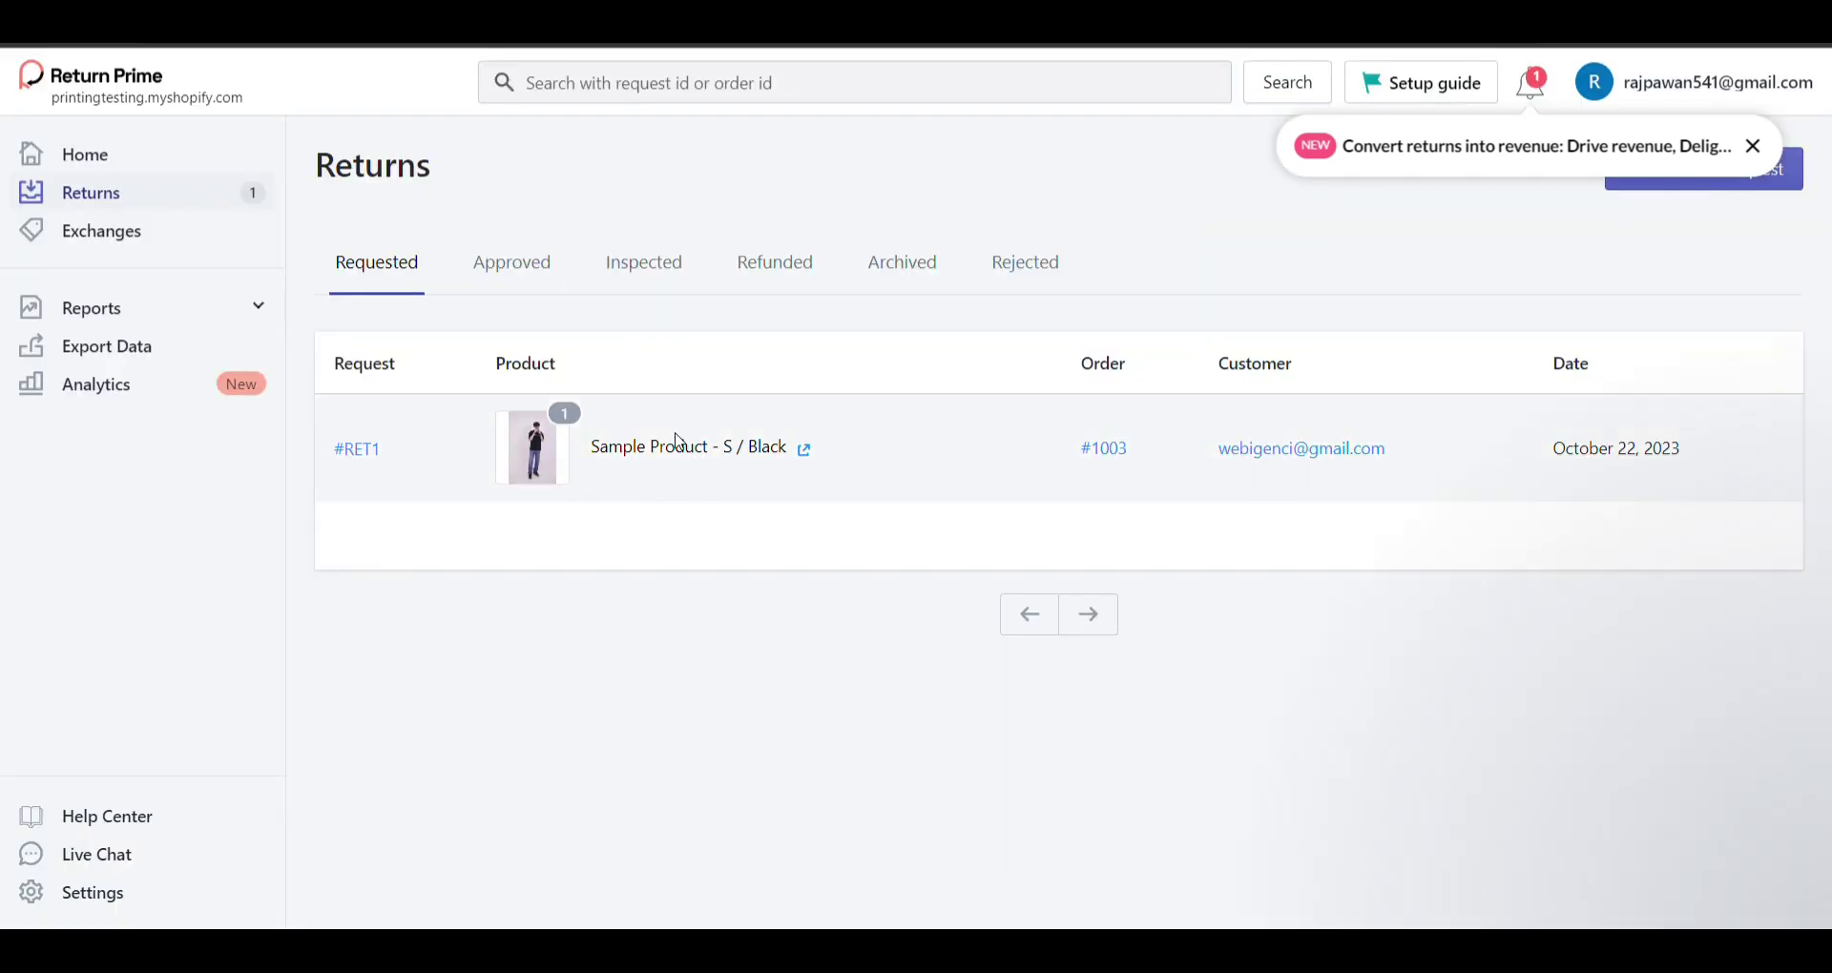
pyautogui.click(666, 453)
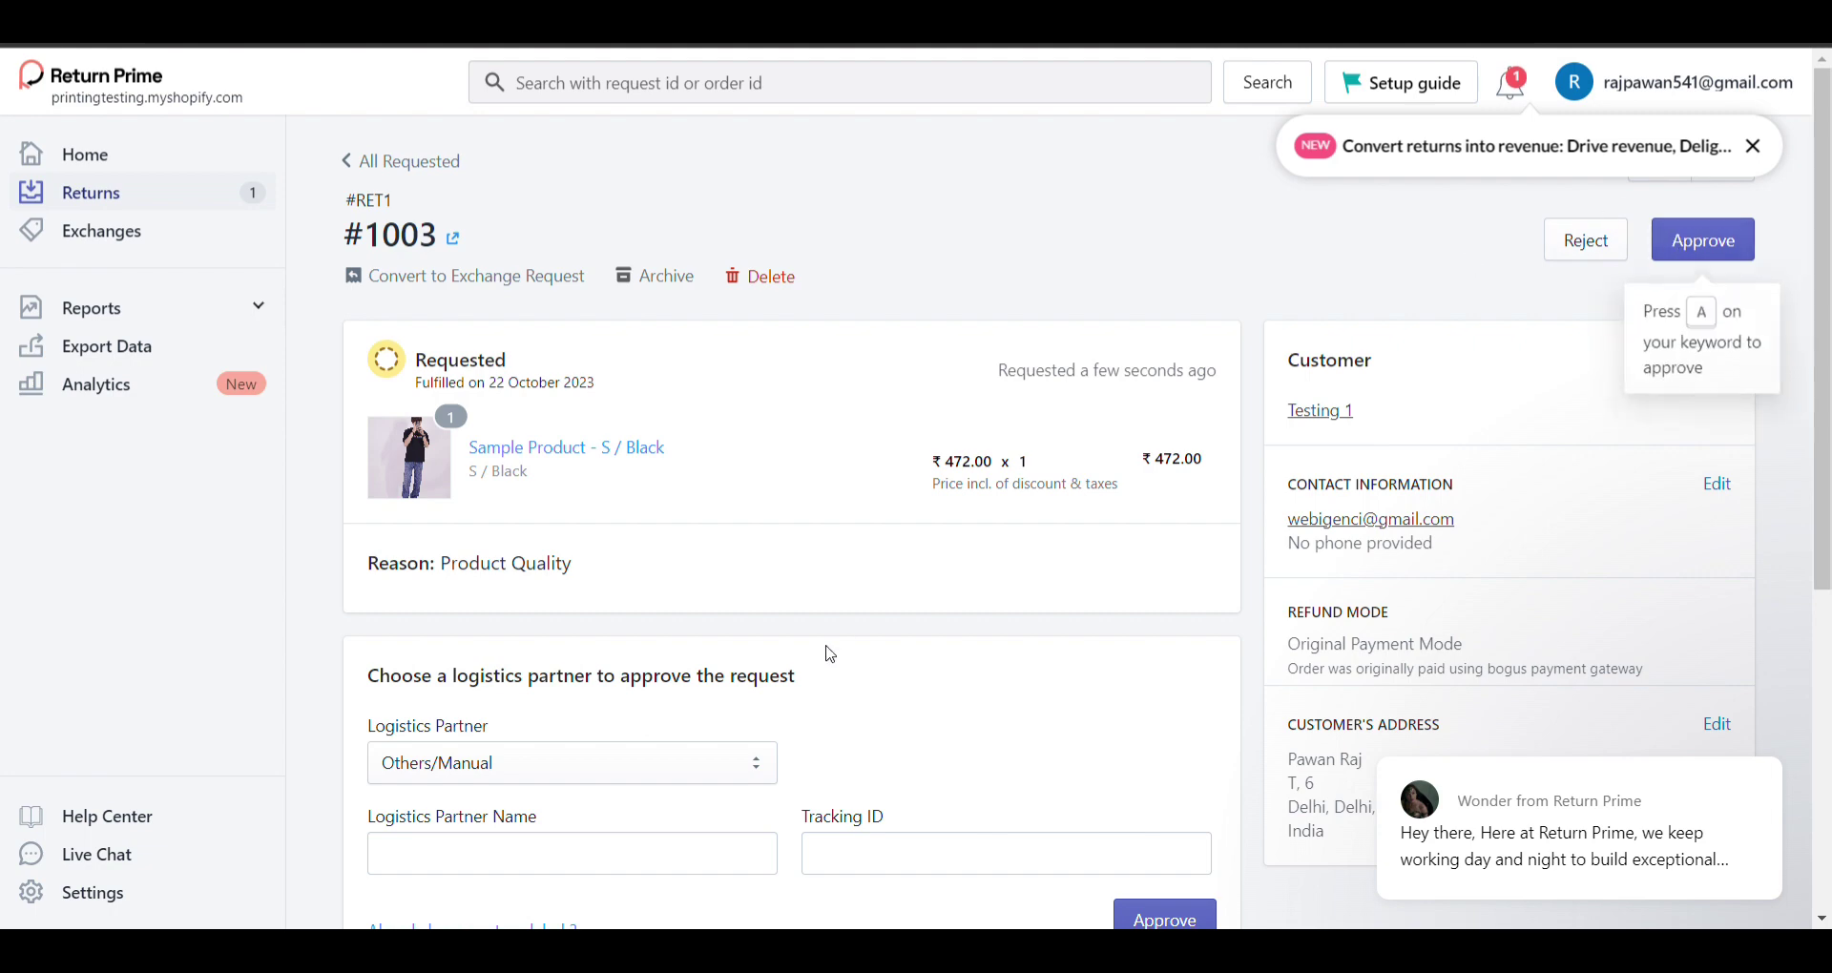
pyautogui.scroll(-3, 838, 649)
pyautogui.scroll(4, 830, 655)
pyautogui.scroll(-1, 730, 615)
pyautogui.scroll(-3, 731, 616)
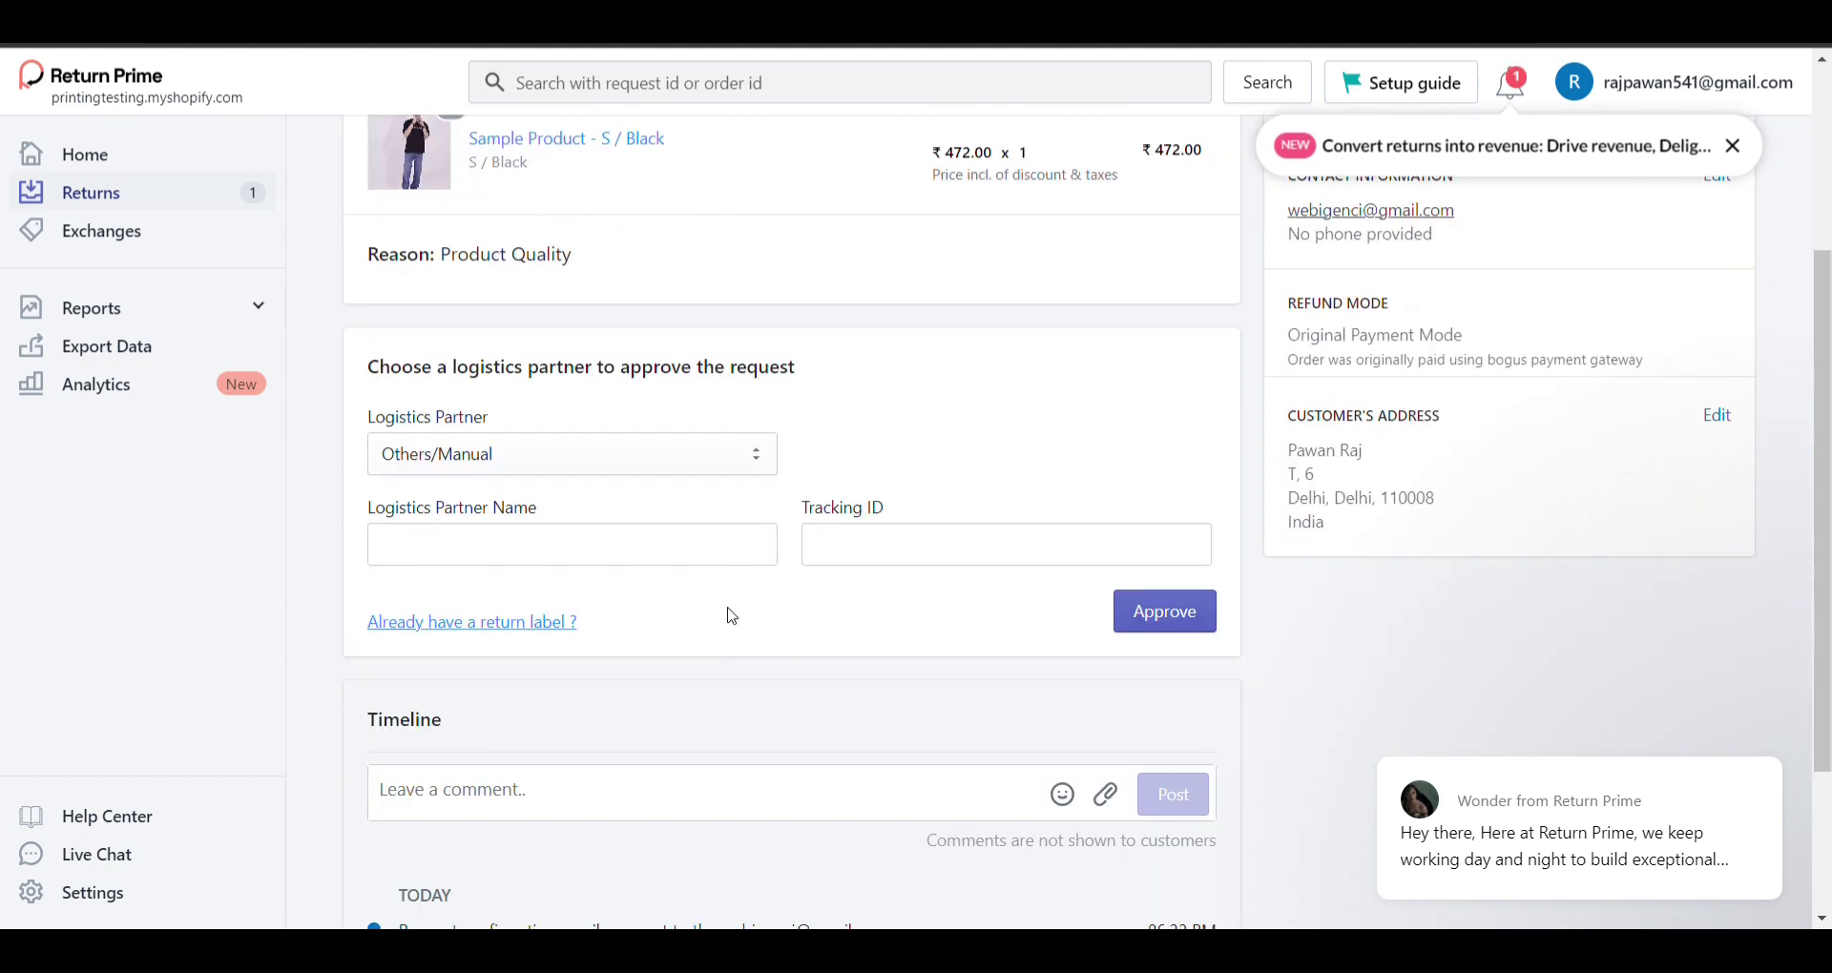
pyautogui.click(654, 565)
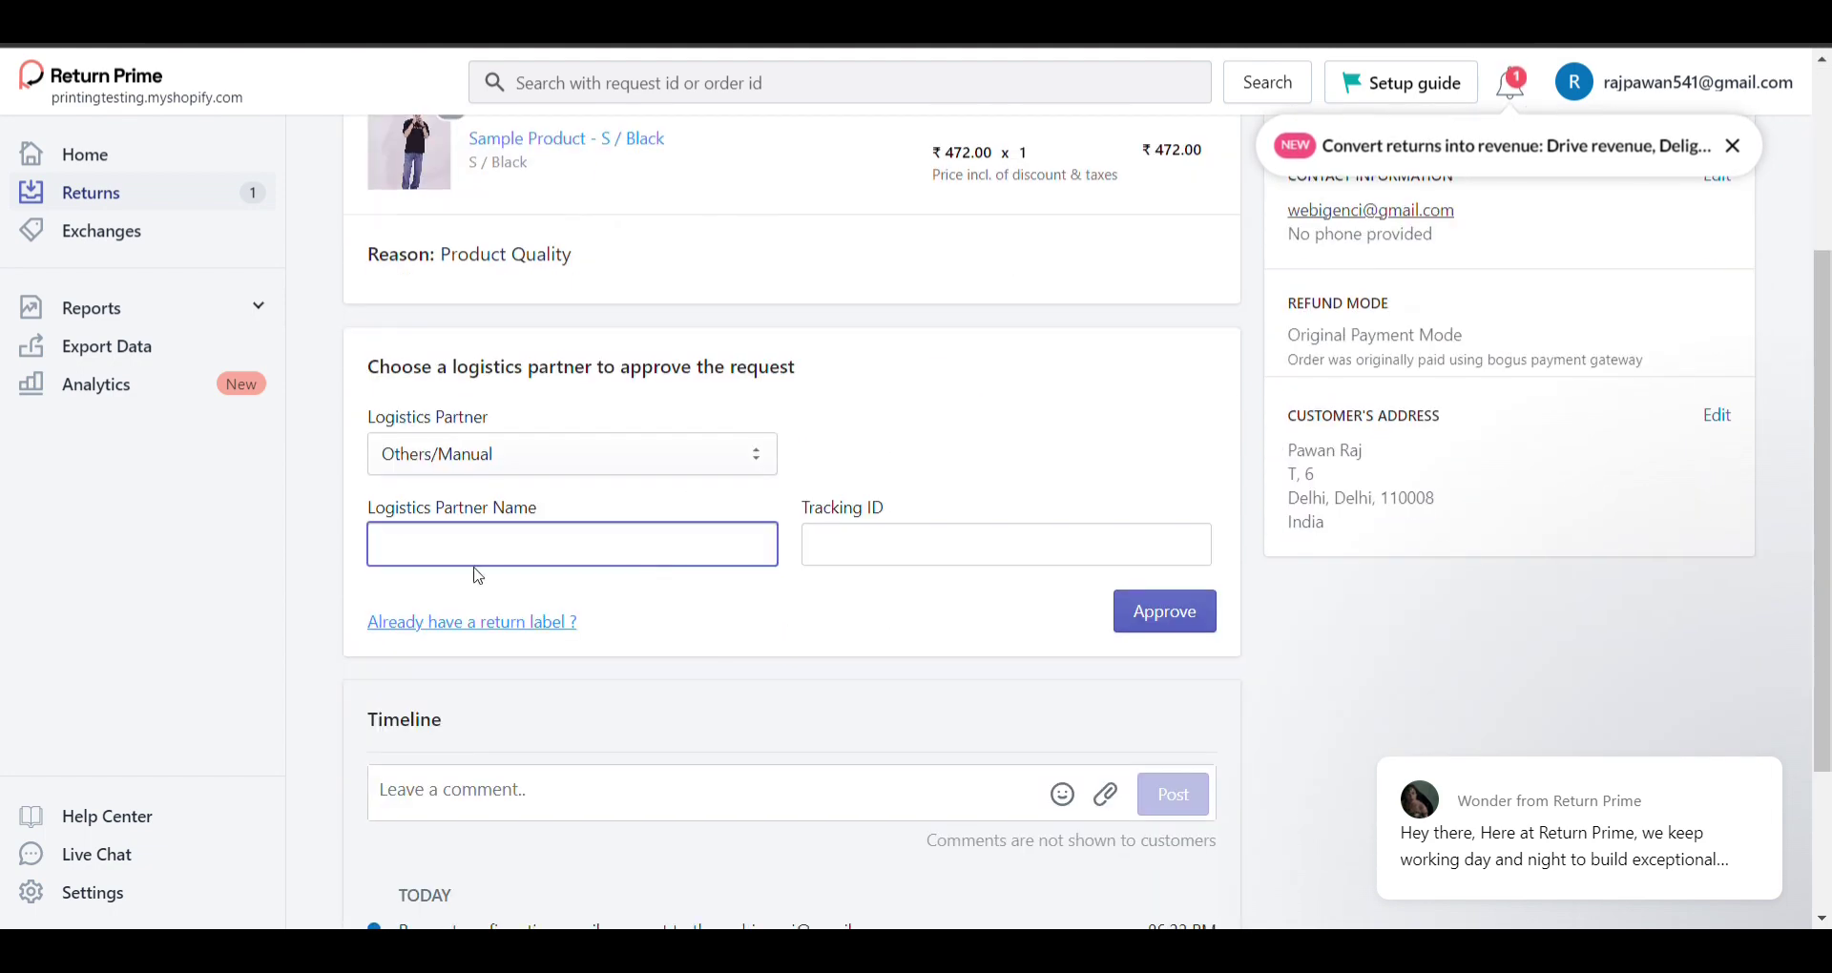
pyautogui.scroll(-2, 453, 533)
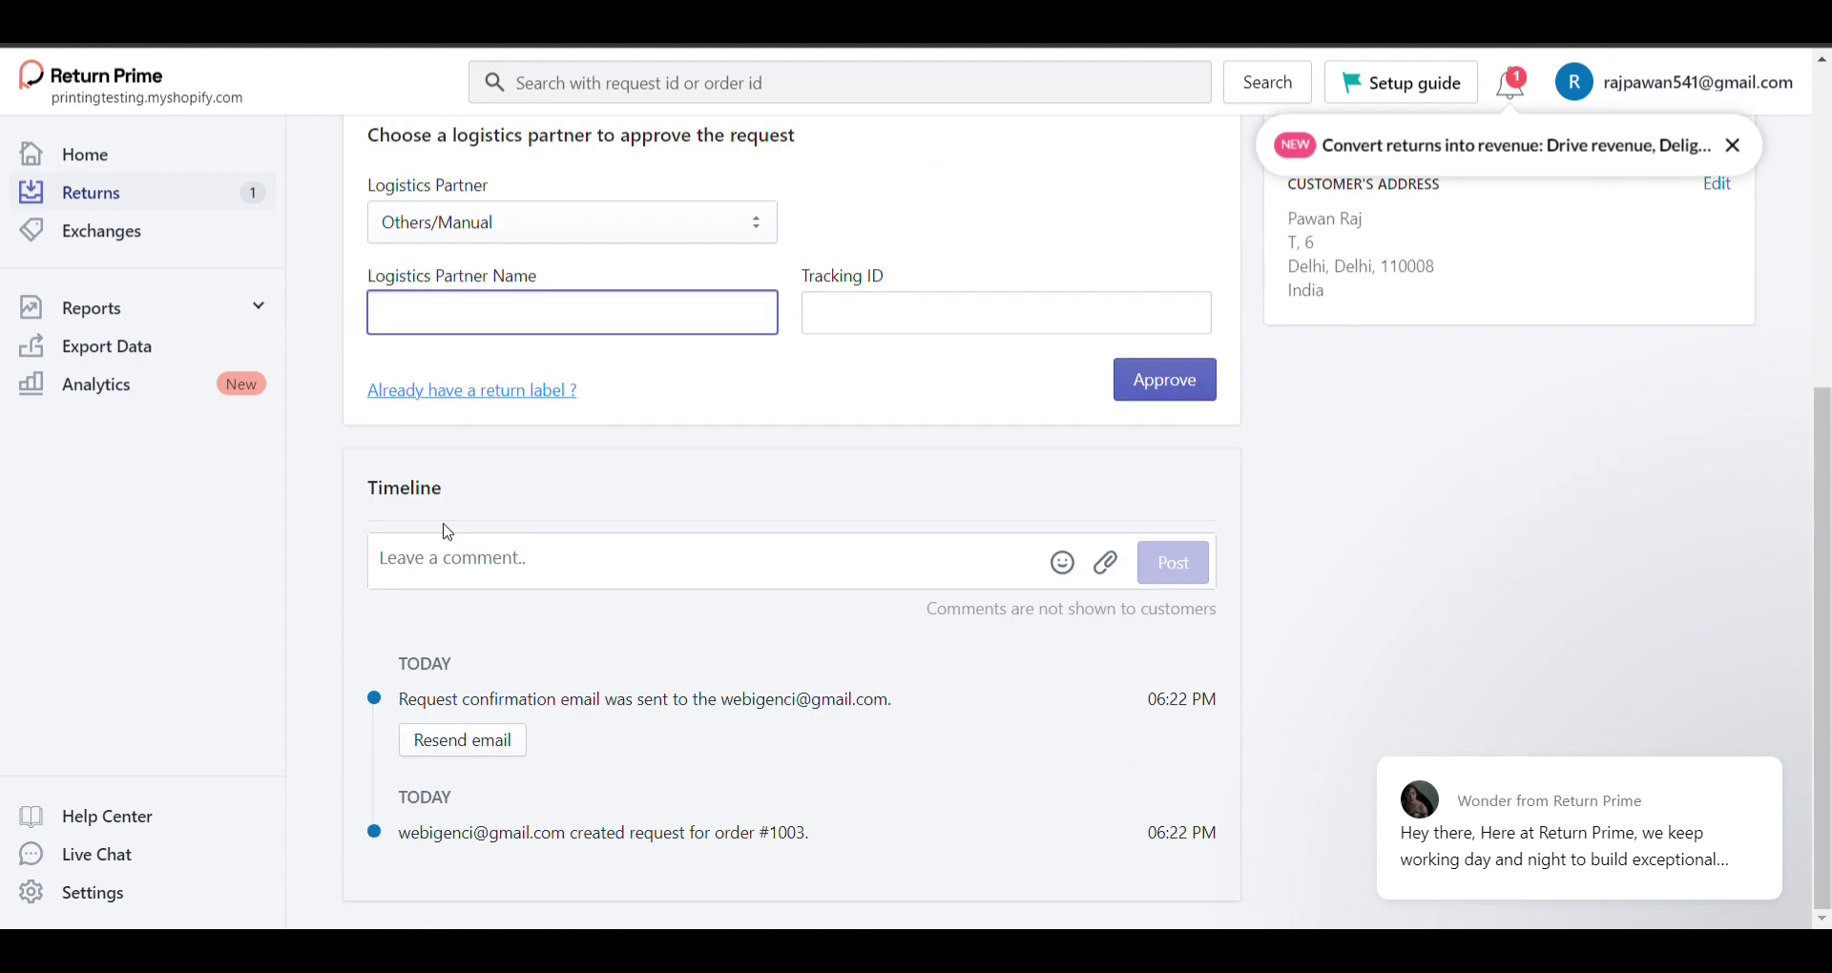
pyautogui.scroll(5, 647, 502)
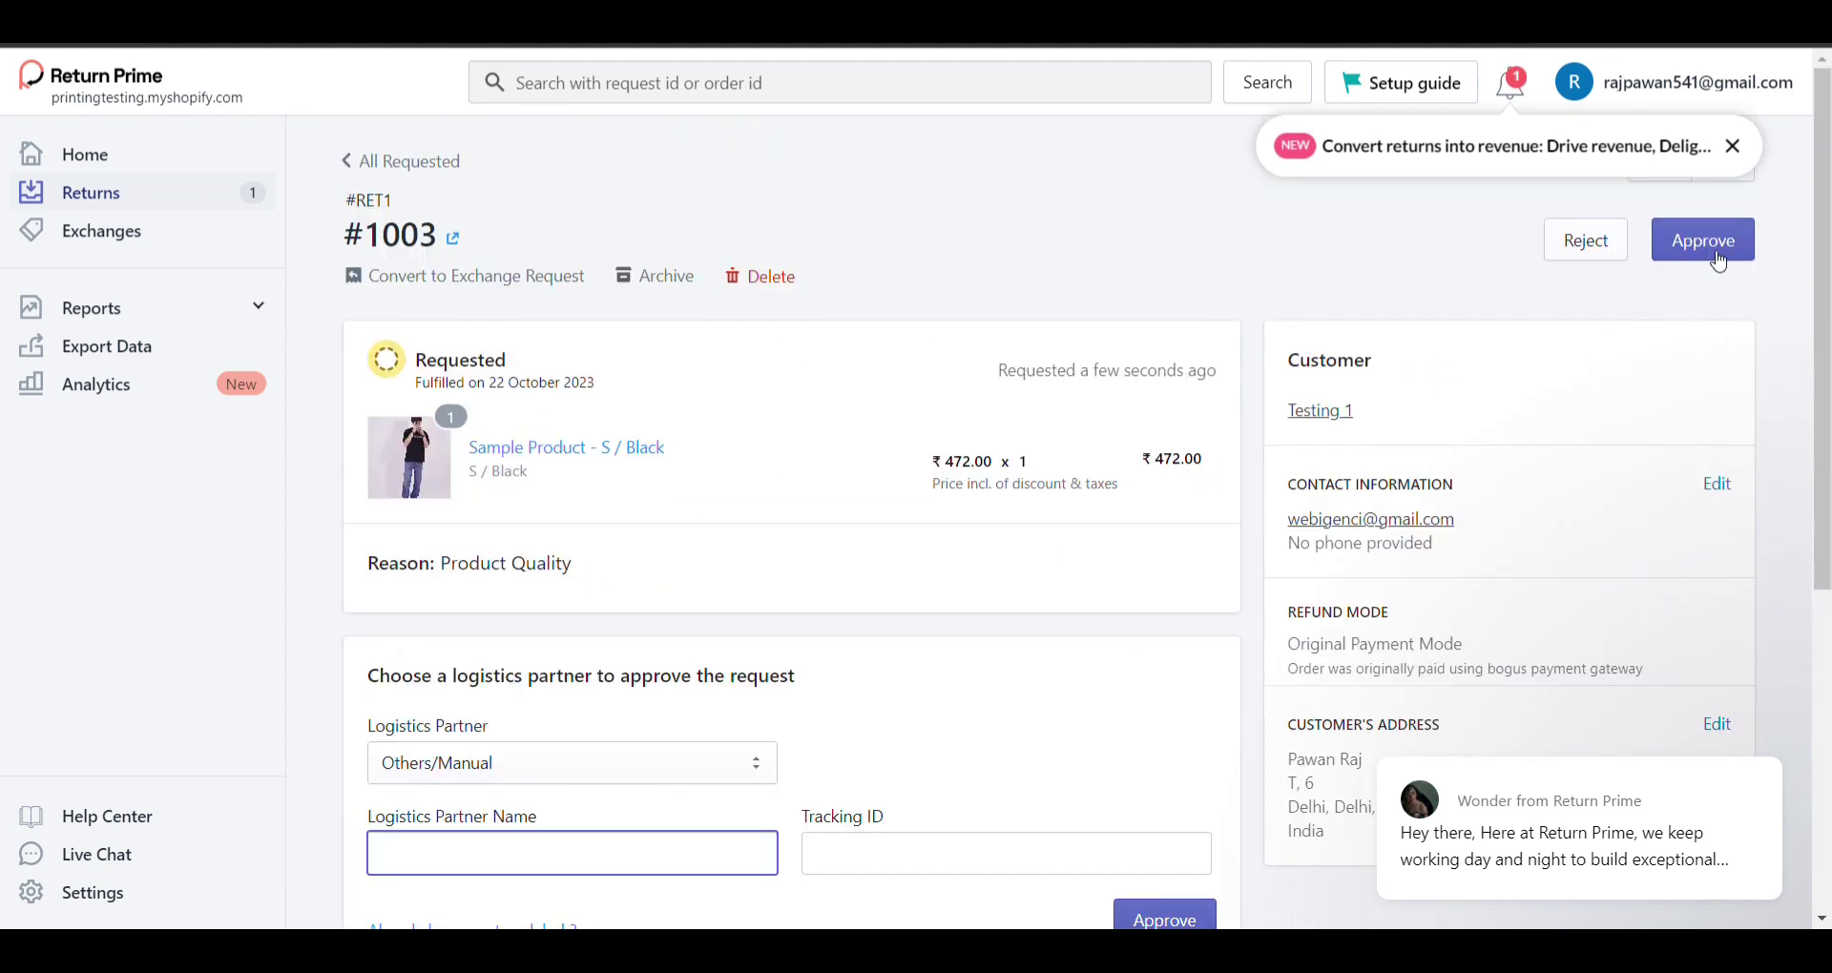
# - Approve return request #RET1 and confirm the approval
pyautogui.click(1718, 255)
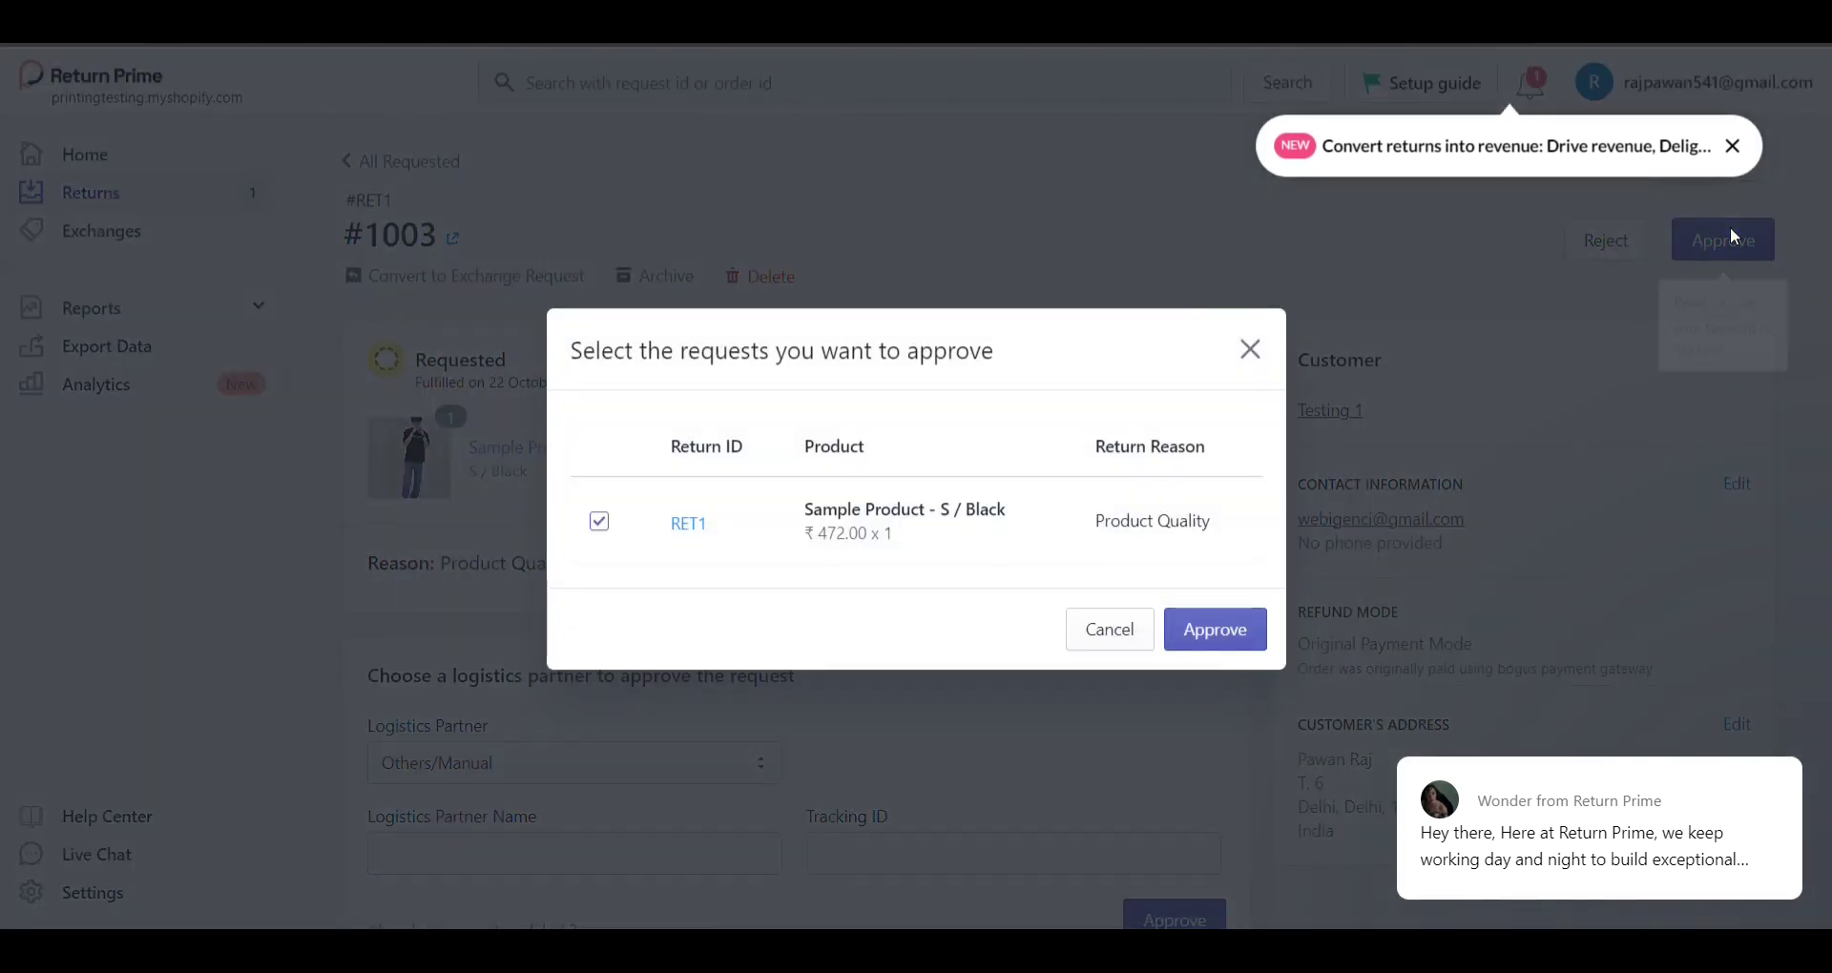
pyautogui.click(1233, 638)
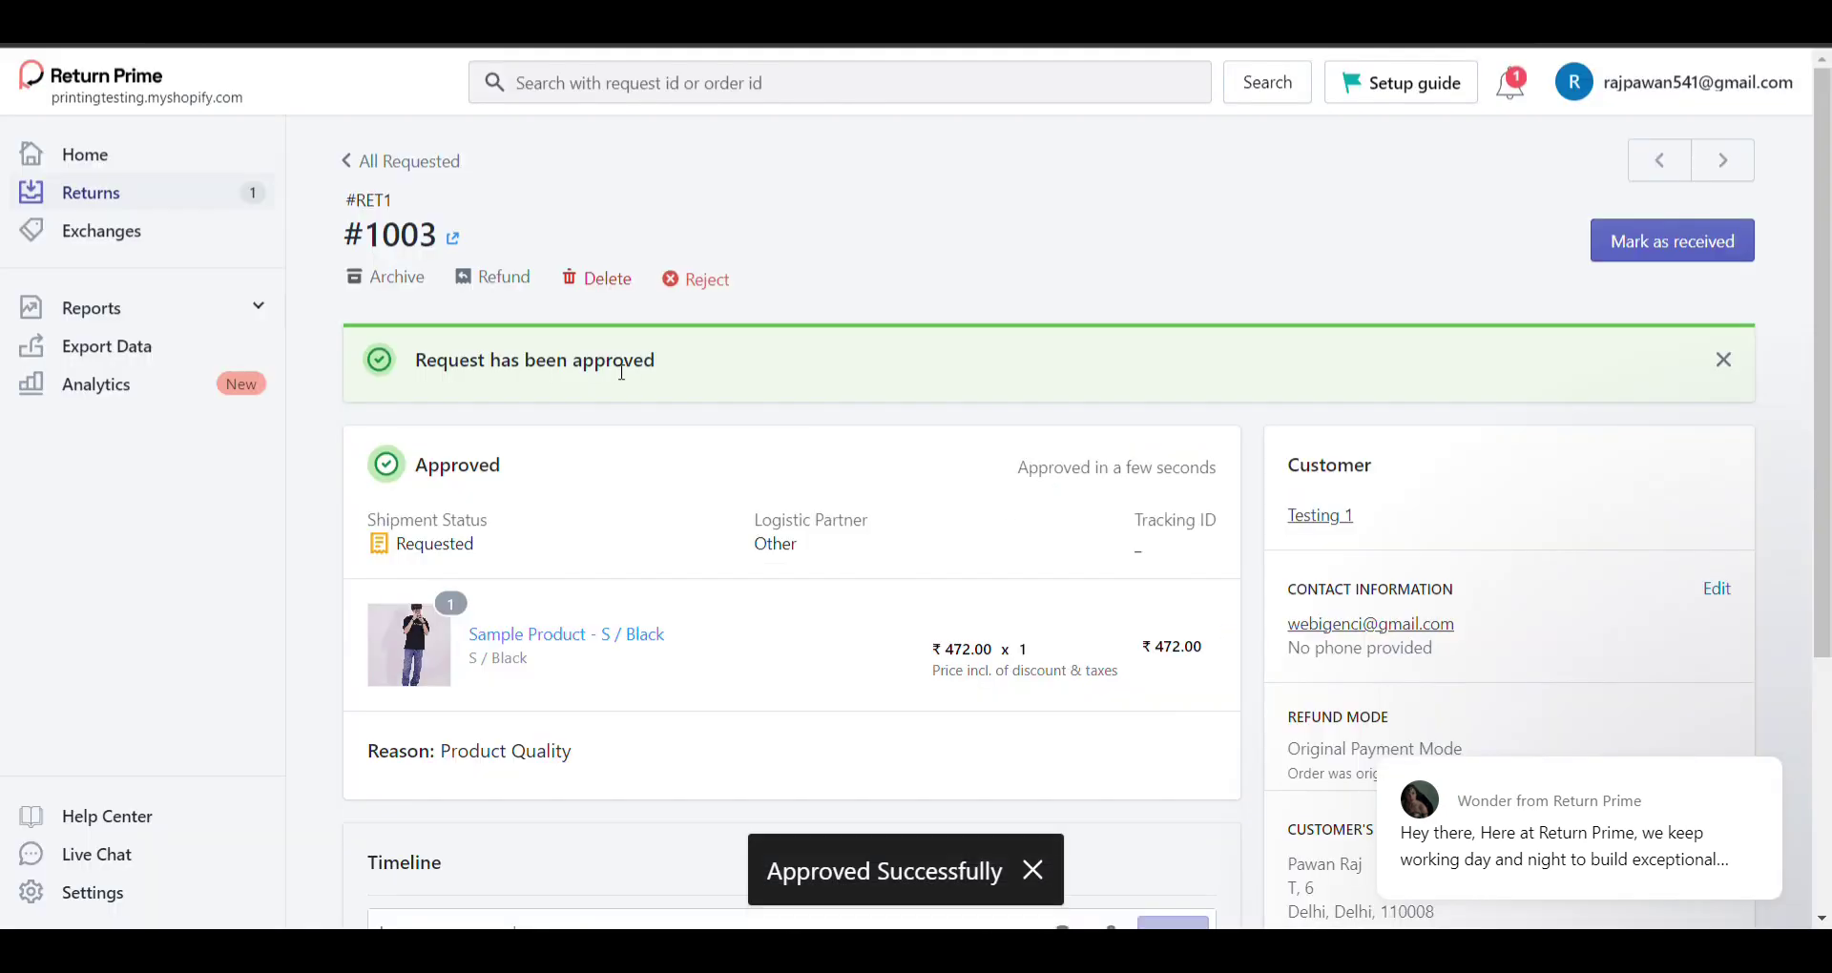
pyautogui.scroll(-5, 622, 521)
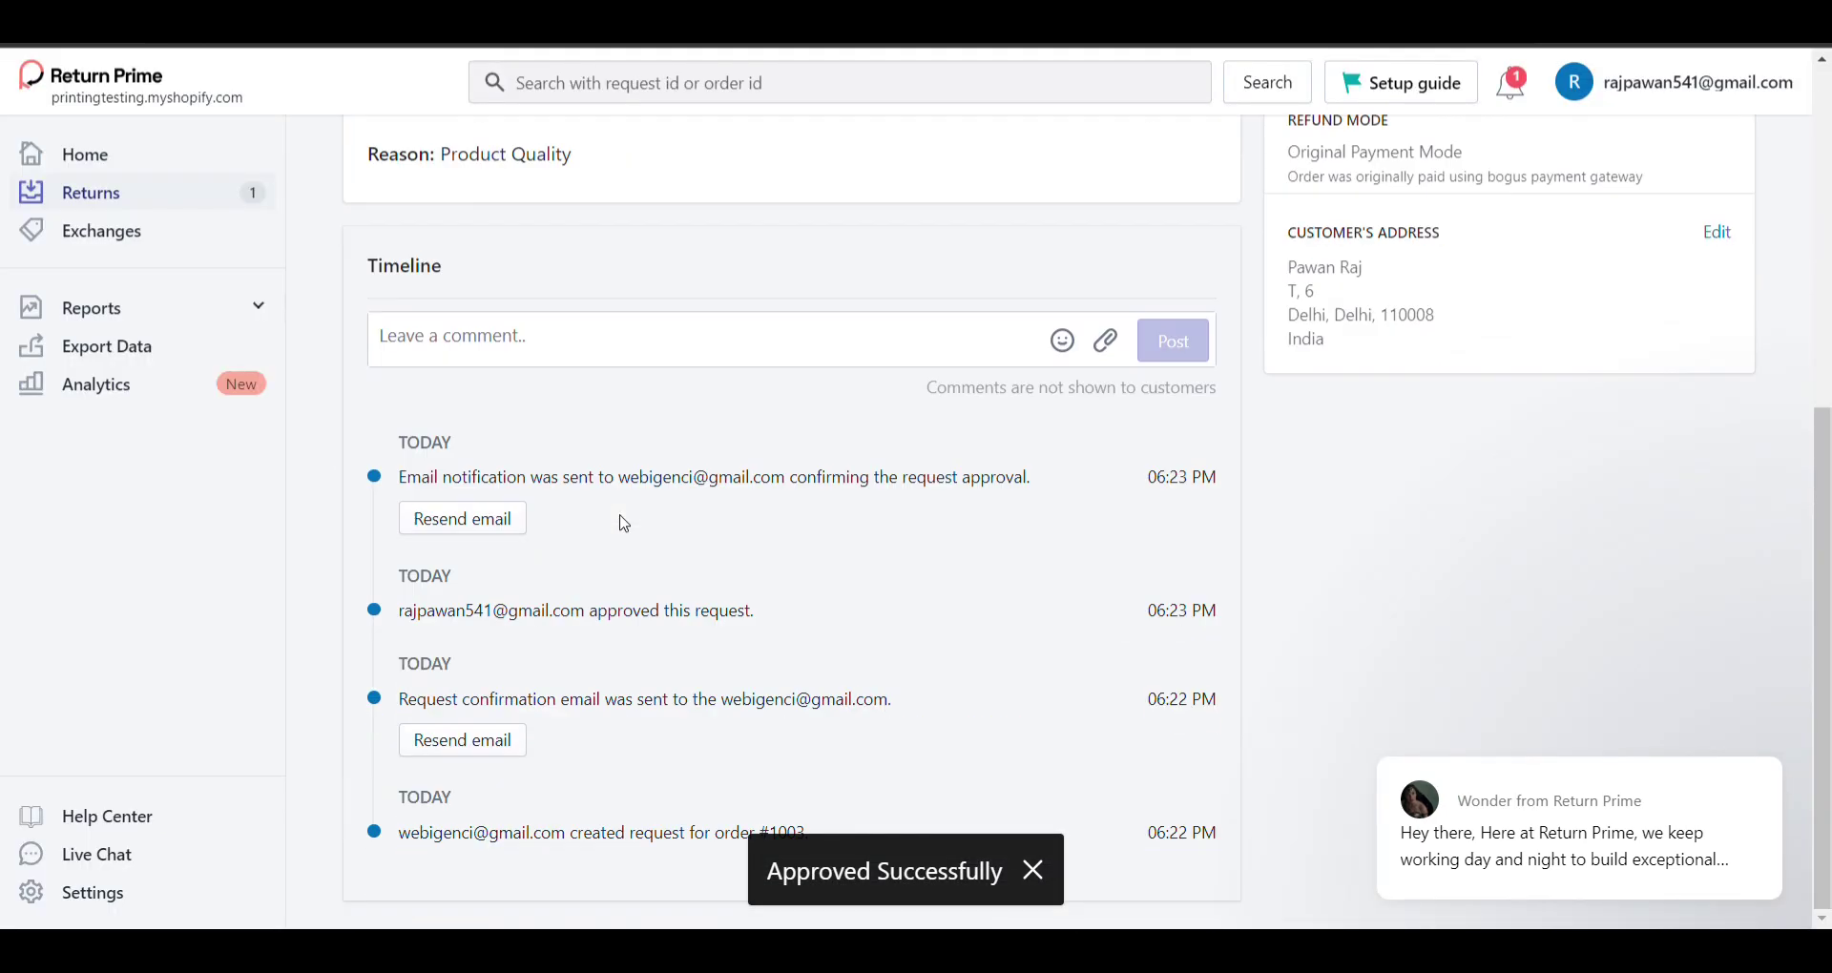
pyautogui.scroll(5, 622, 520)
# - Open #RET1 from the Approved tab and mark it as received
pyautogui.click(116, 208)
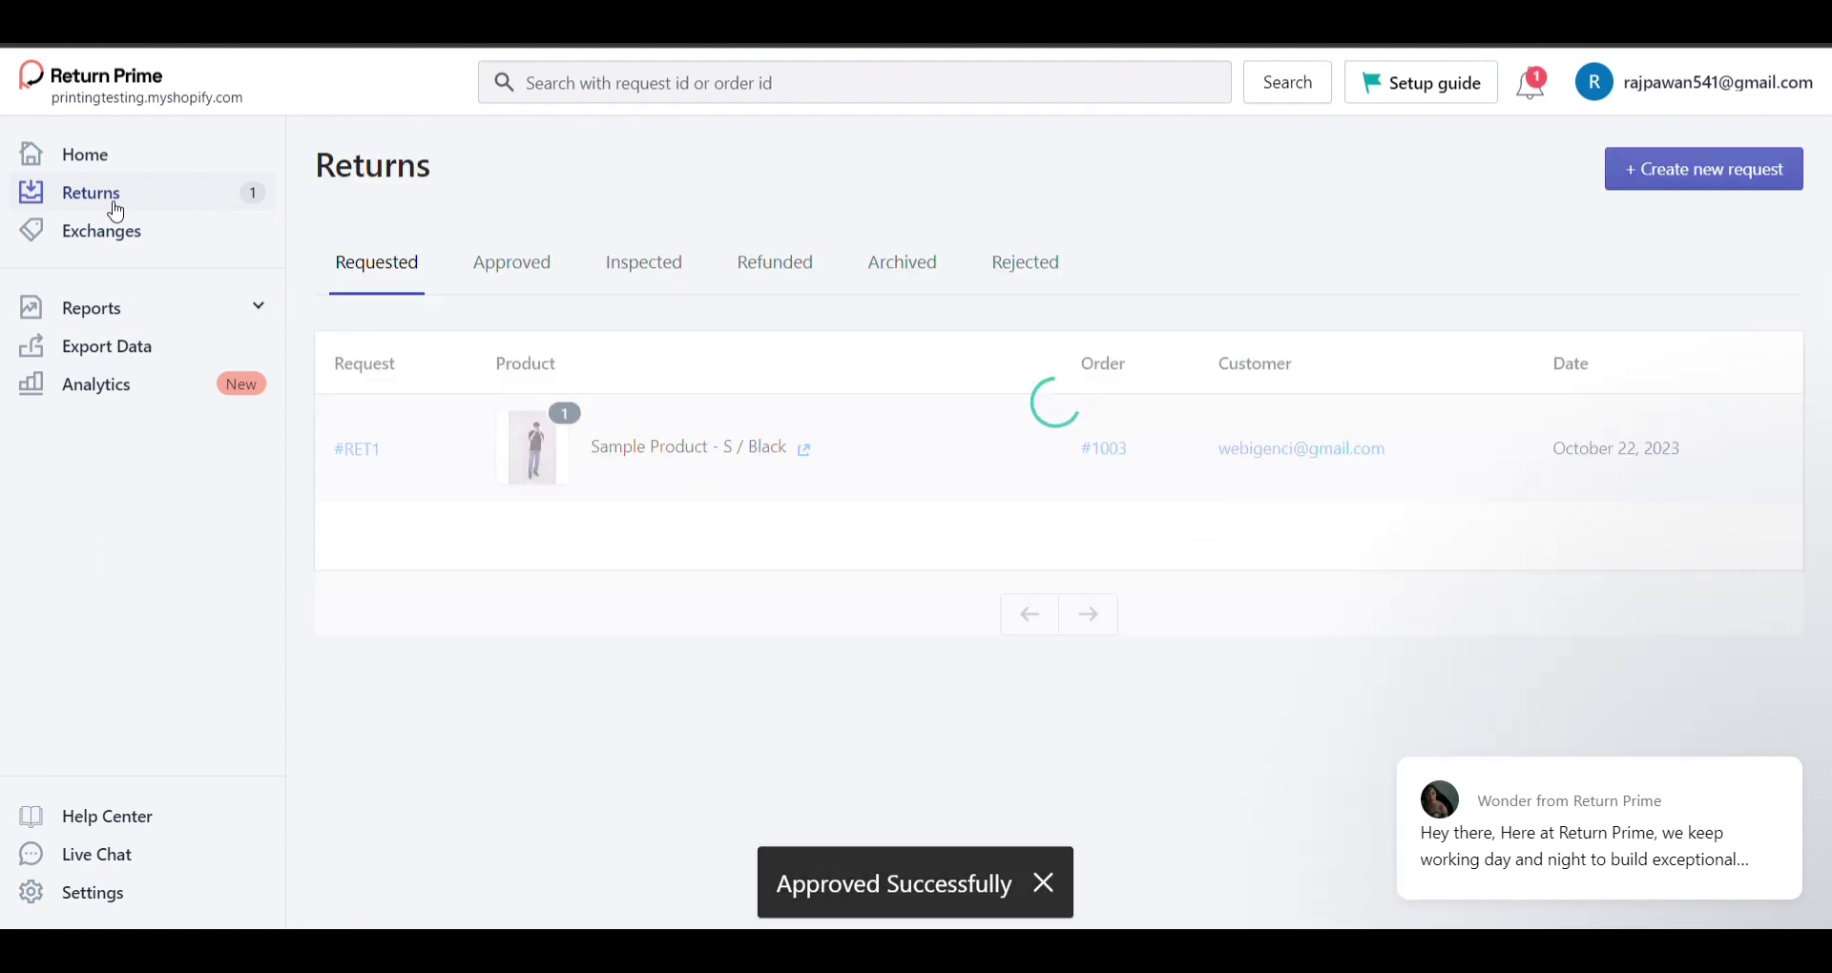
pyautogui.click(542, 263)
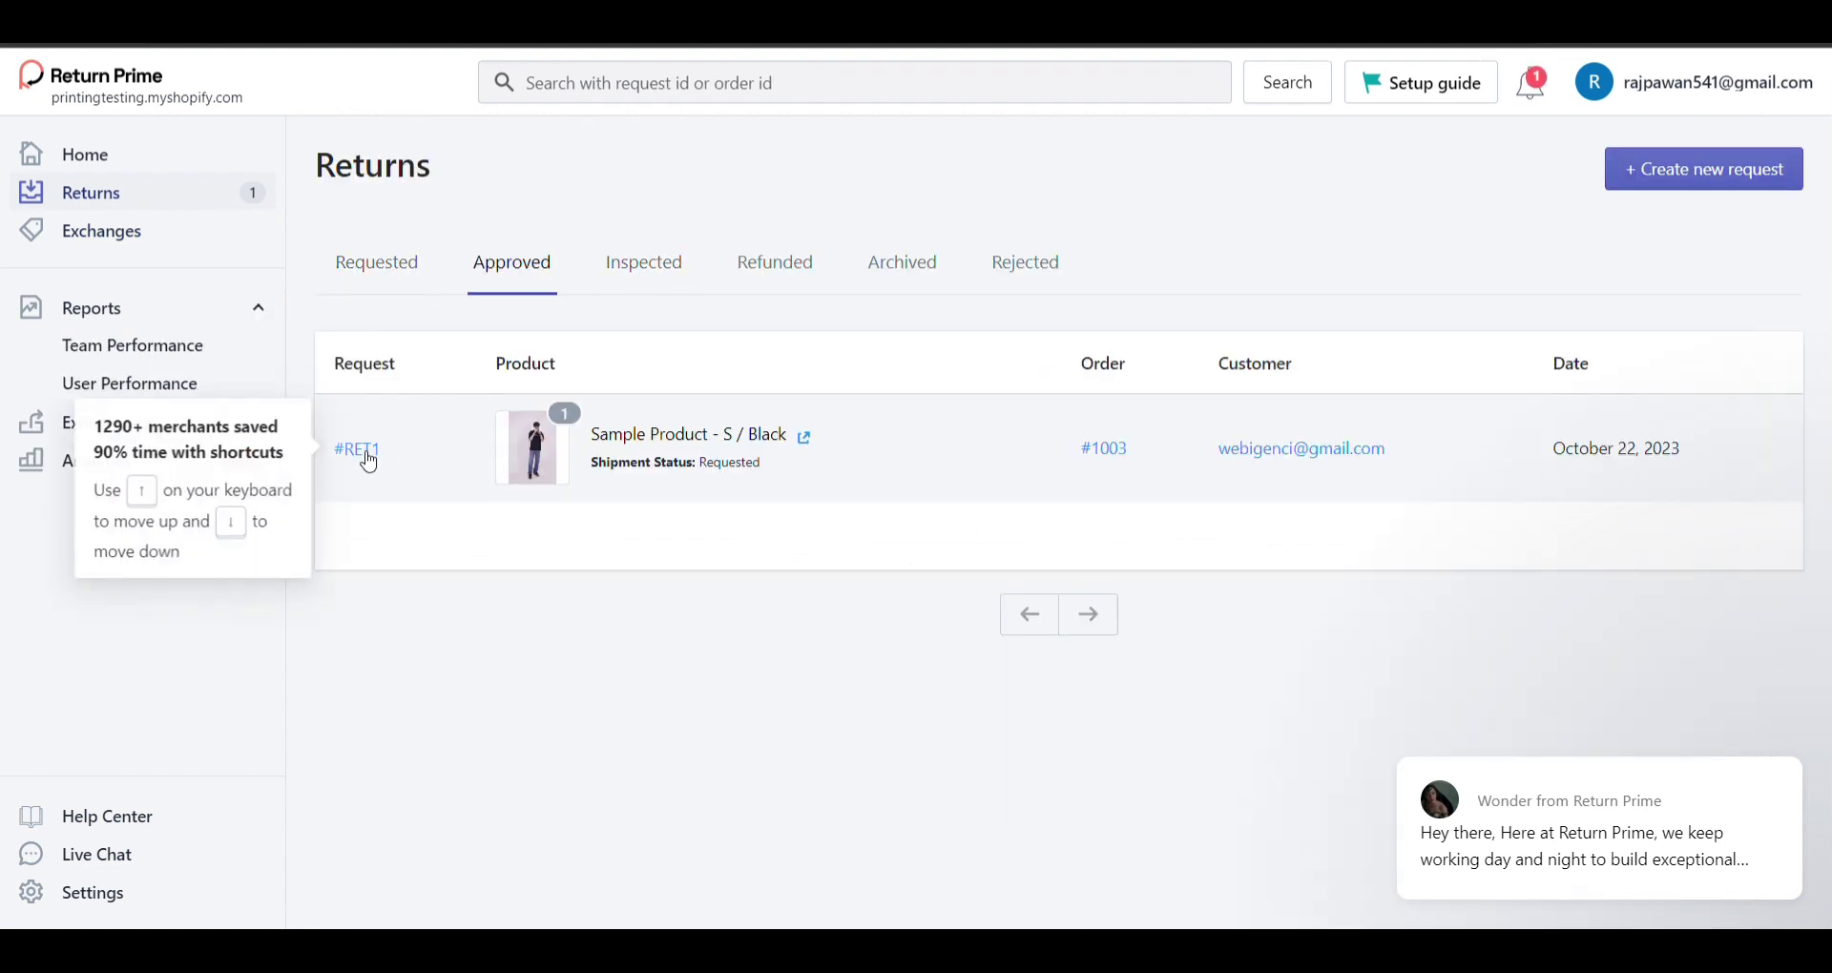
pyautogui.click(362, 450)
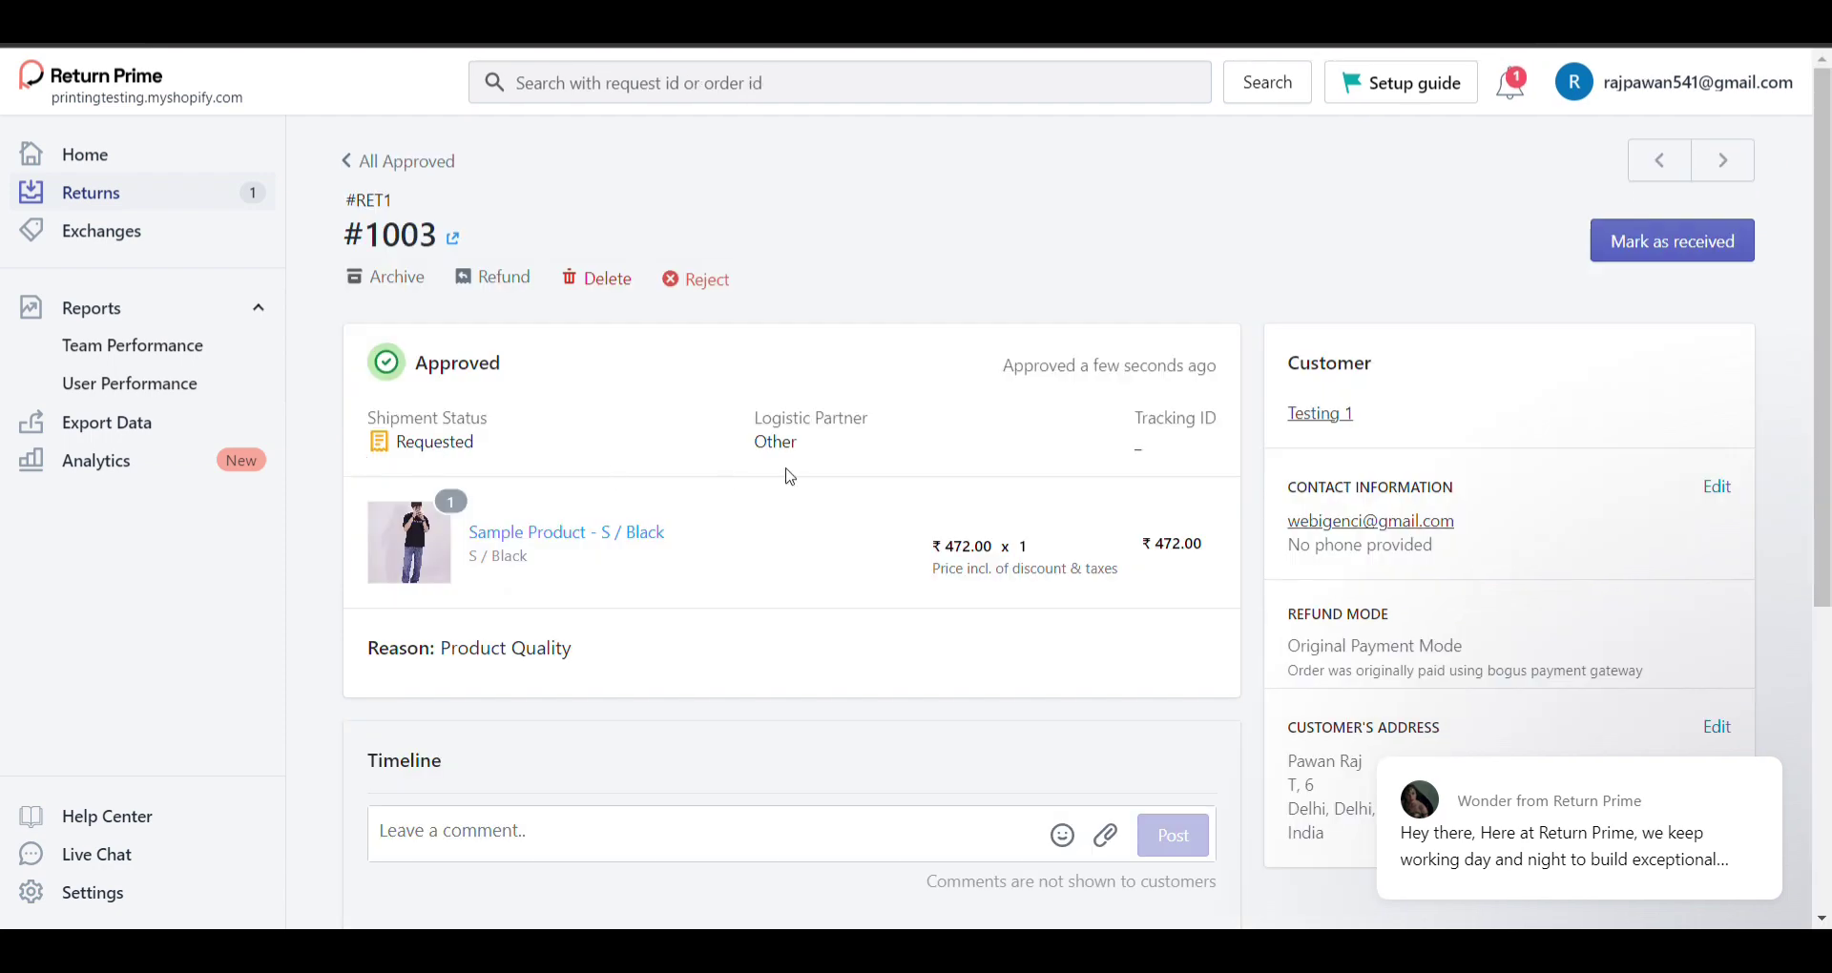
pyautogui.scroll(-3, 790, 477)
pyautogui.scroll(-3, 790, 478)
pyautogui.scroll(5, 790, 477)
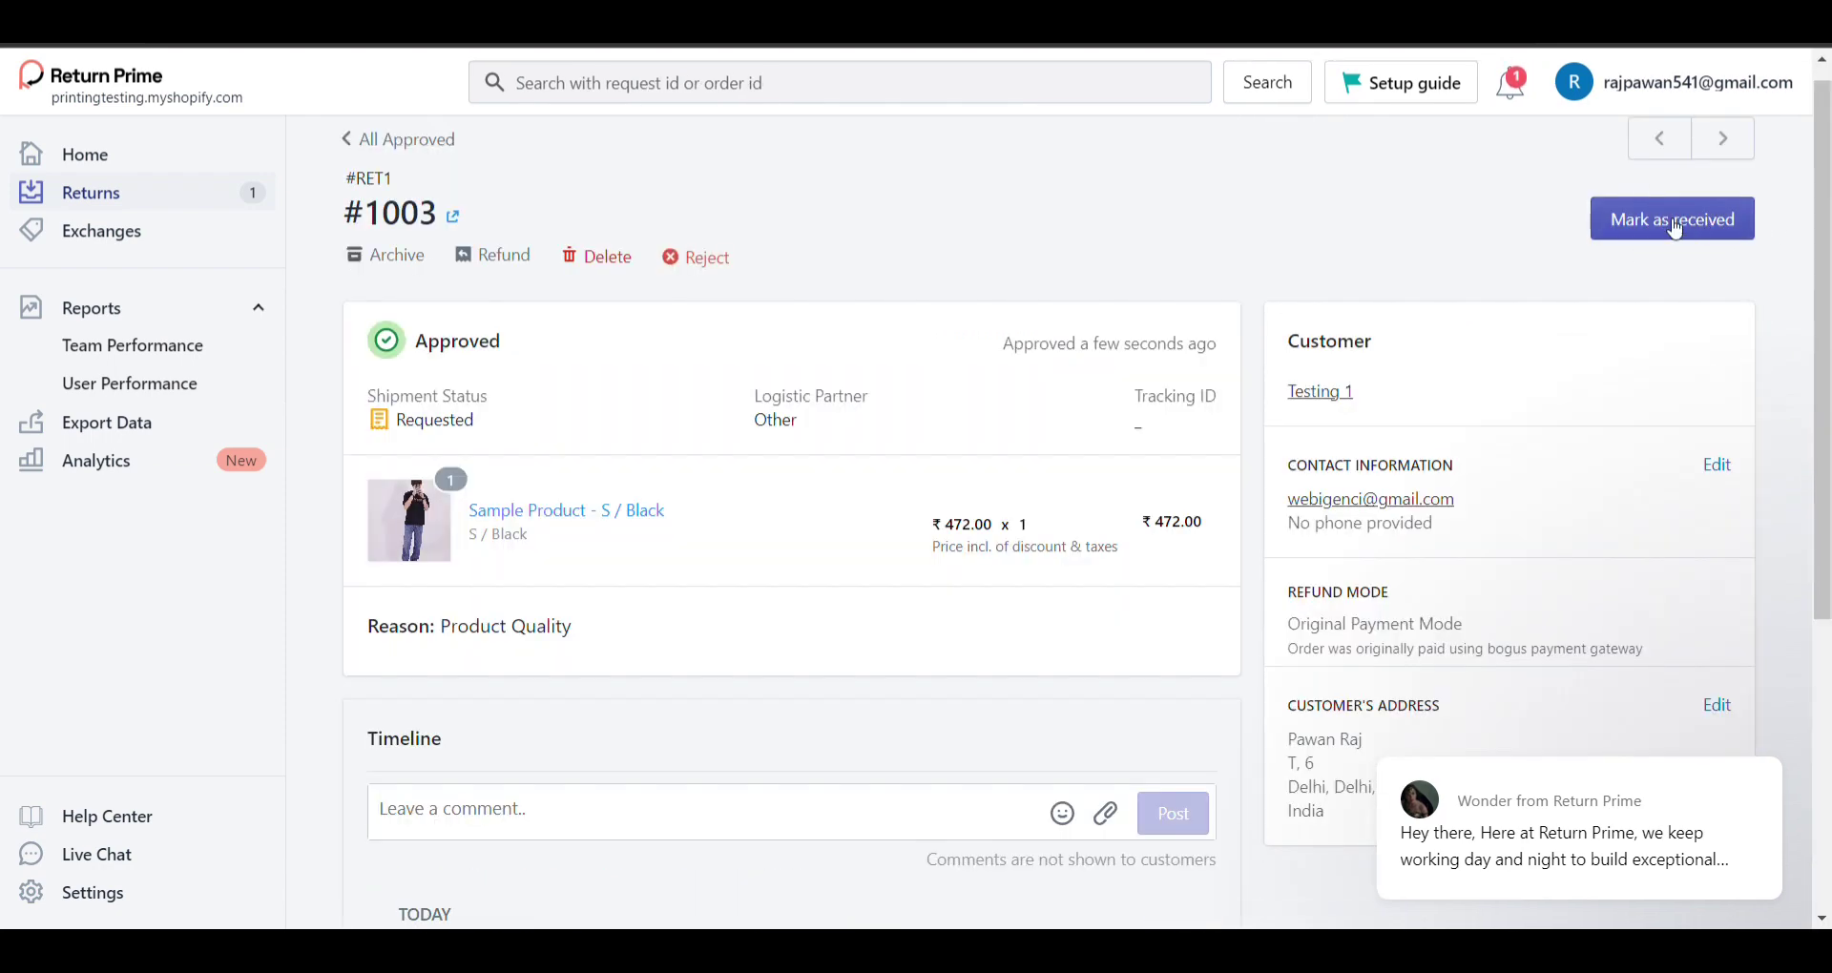
pyautogui.click(1675, 230)
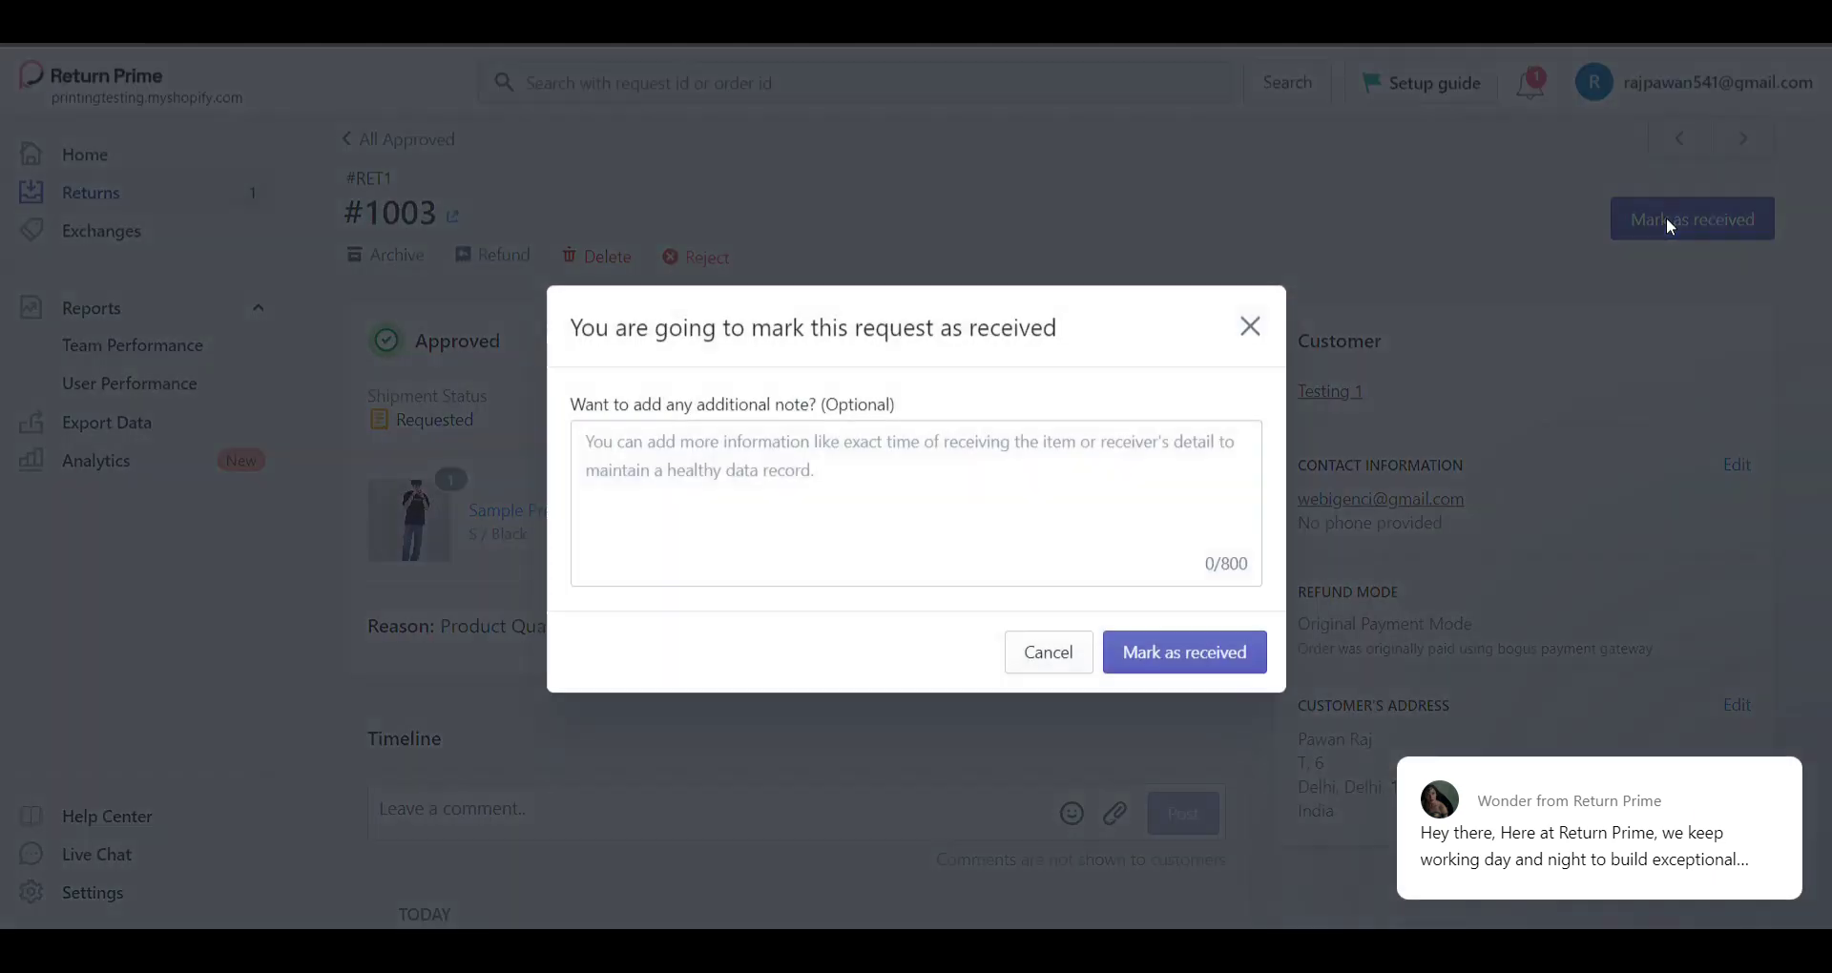
pyautogui.click(1165, 656)
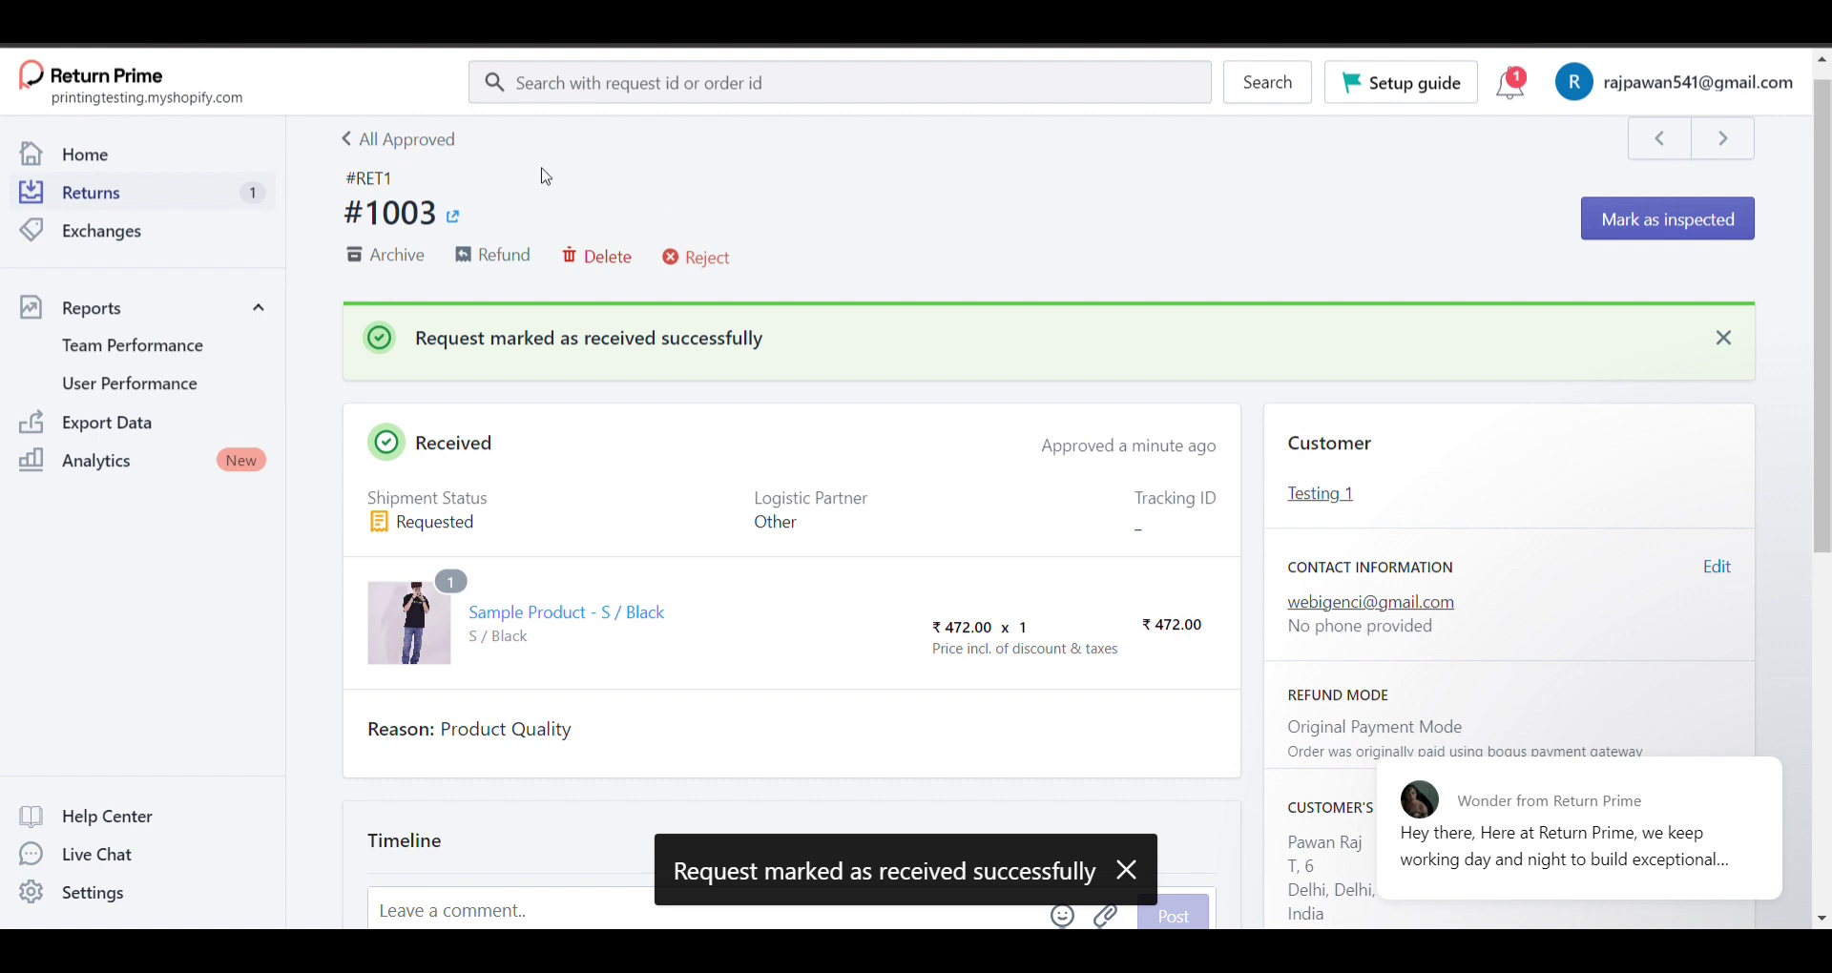
# - Check the Inspected tab, then reopen #RET1 from the Approved returns
pyautogui.click(353, 138)
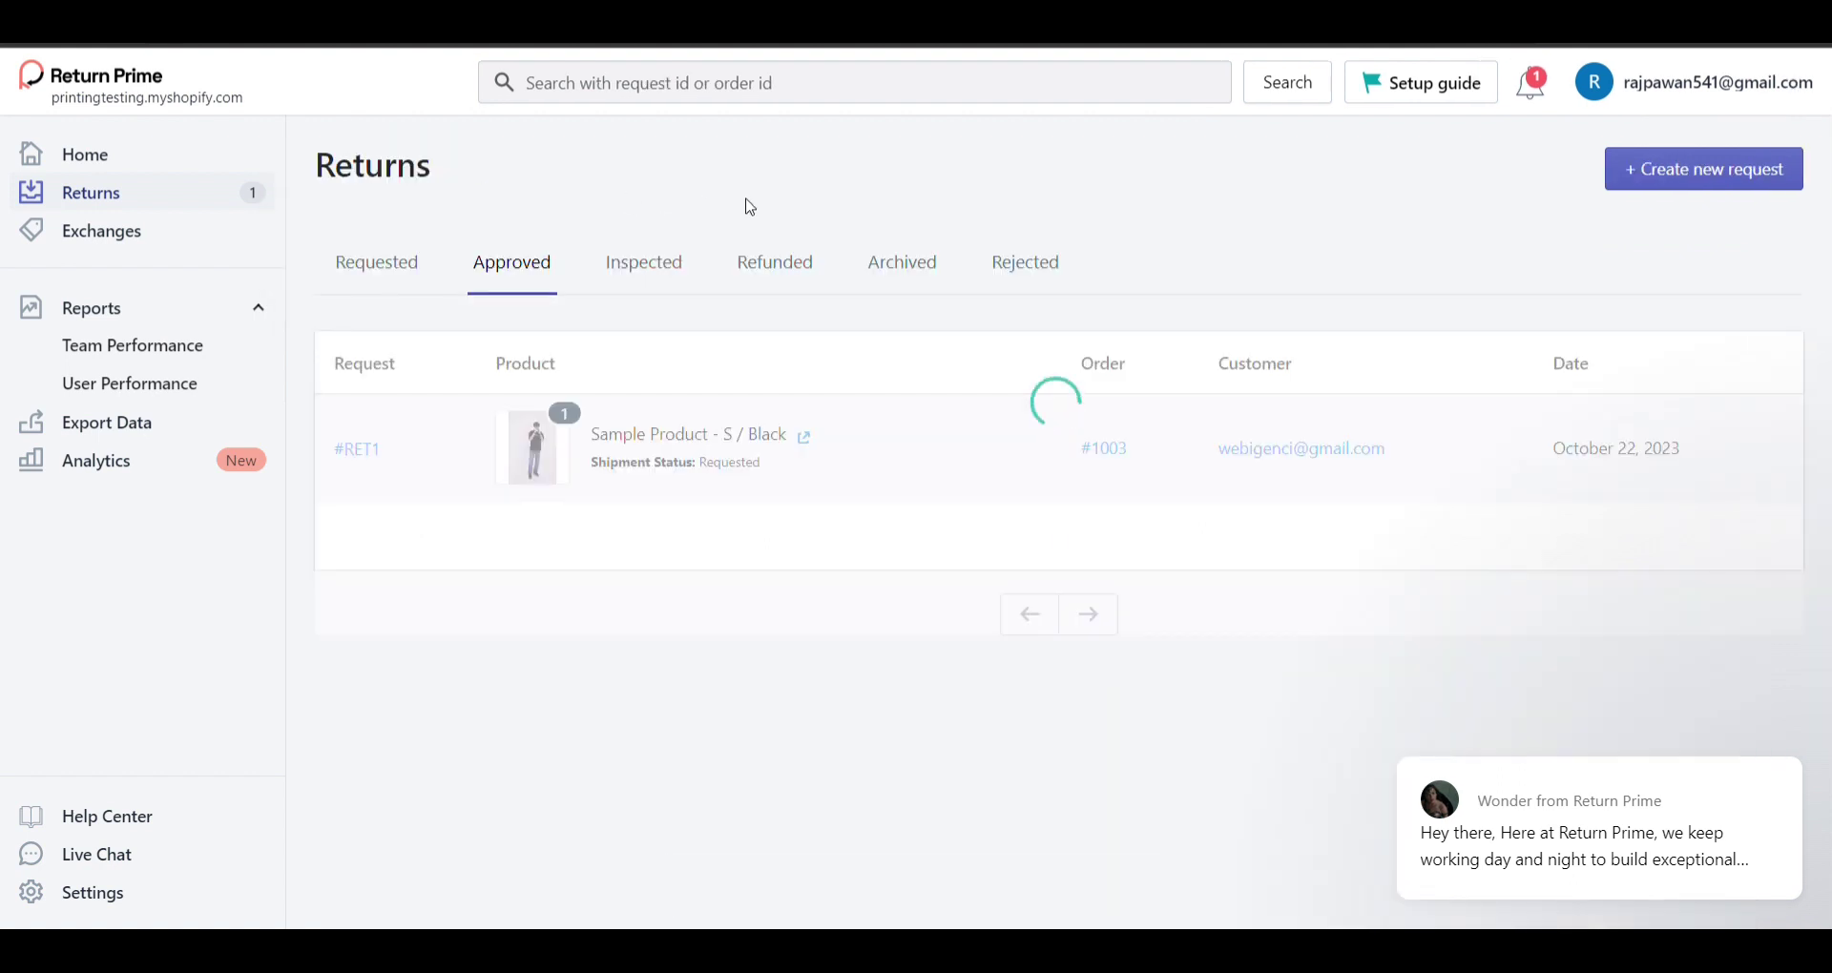
pyautogui.click(663, 271)
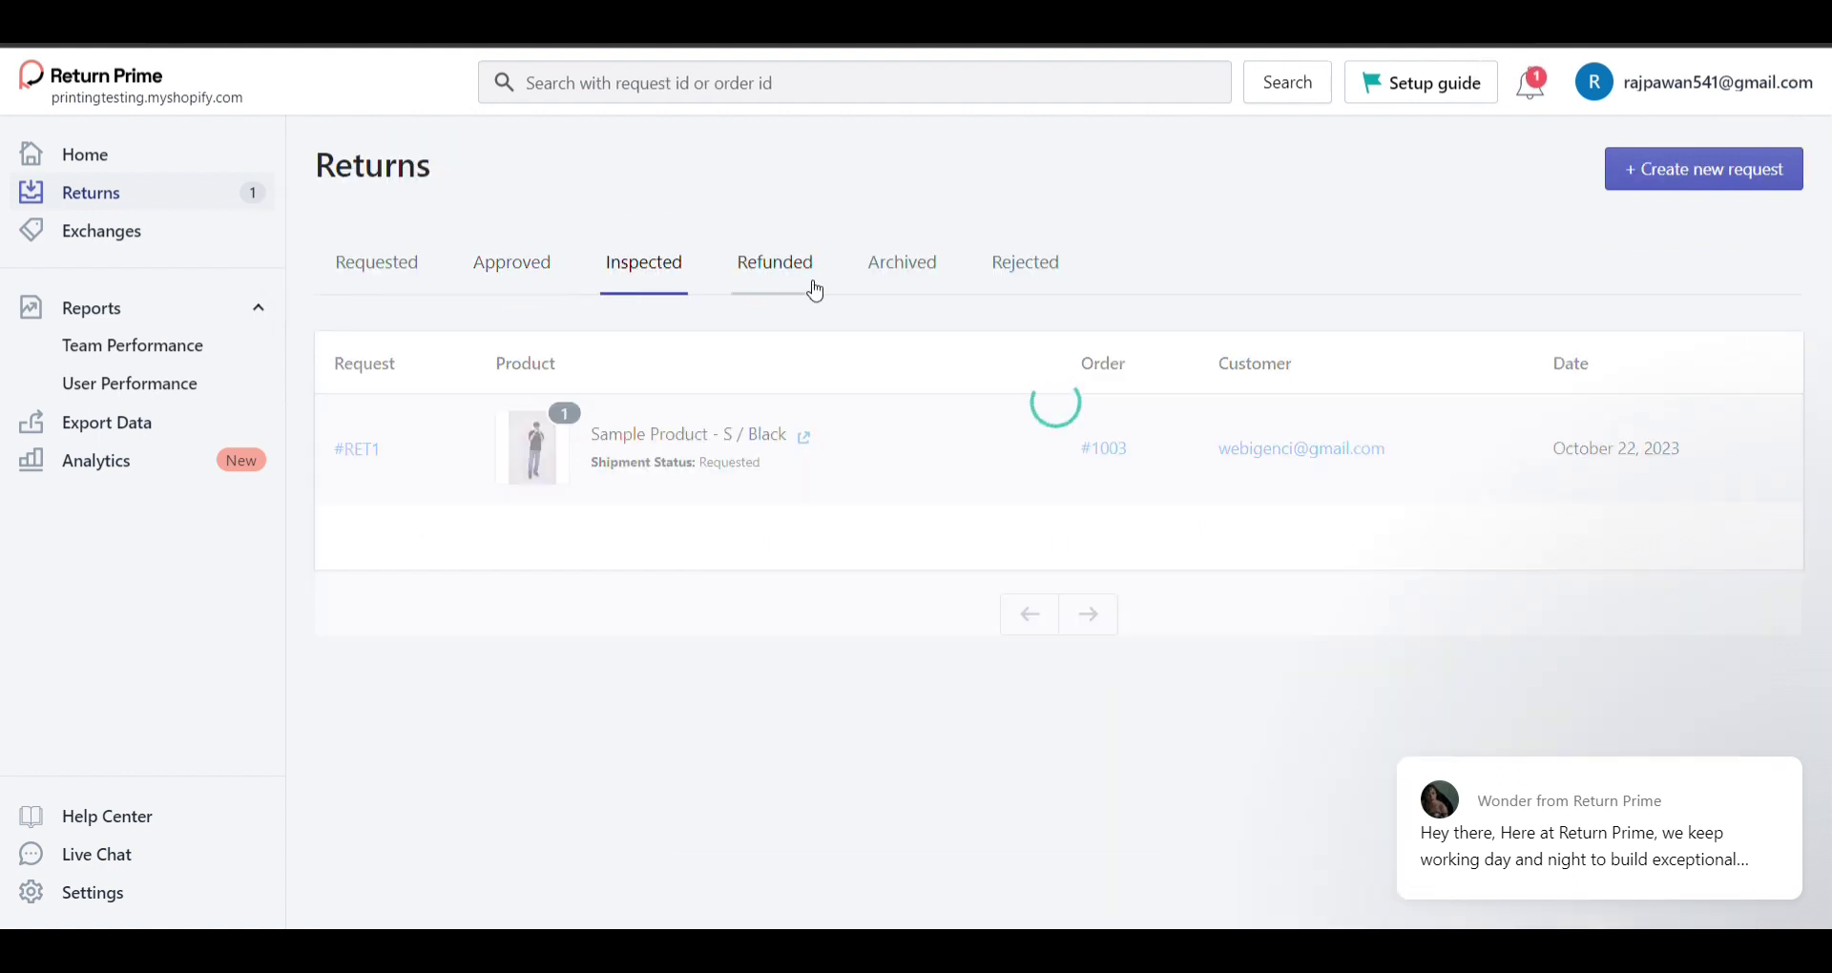
pyautogui.click(516, 292)
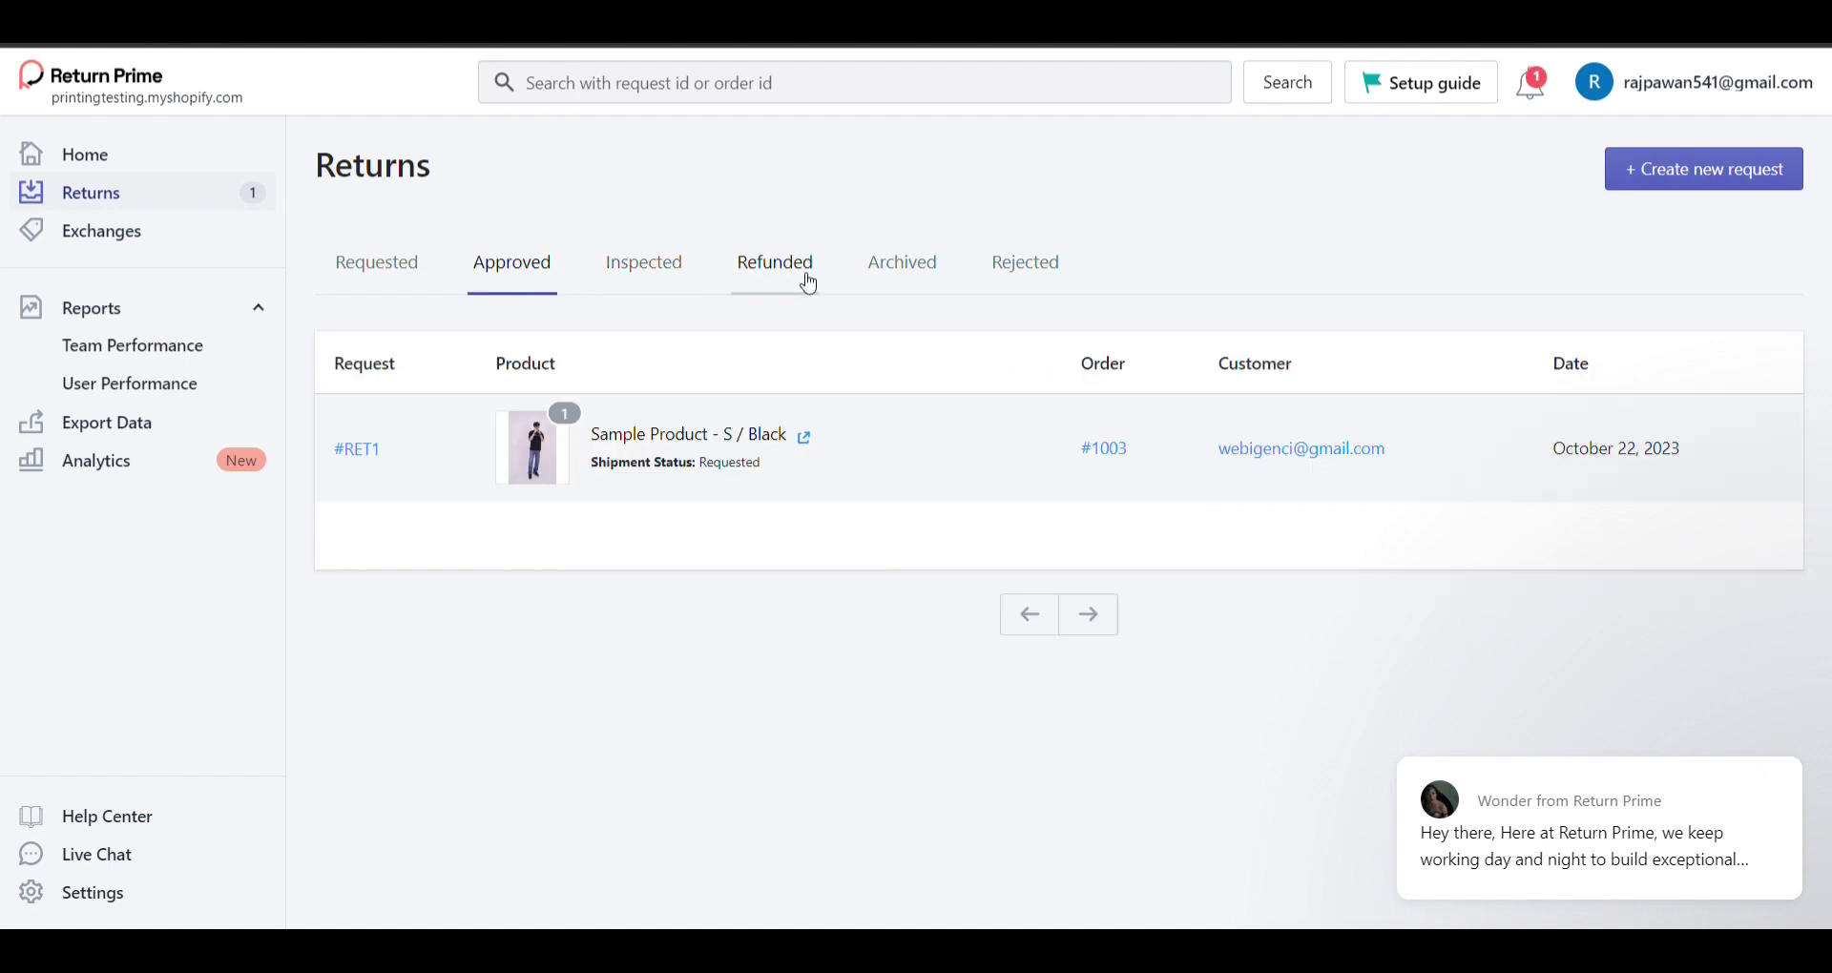
pyautogui.click(384, 449)
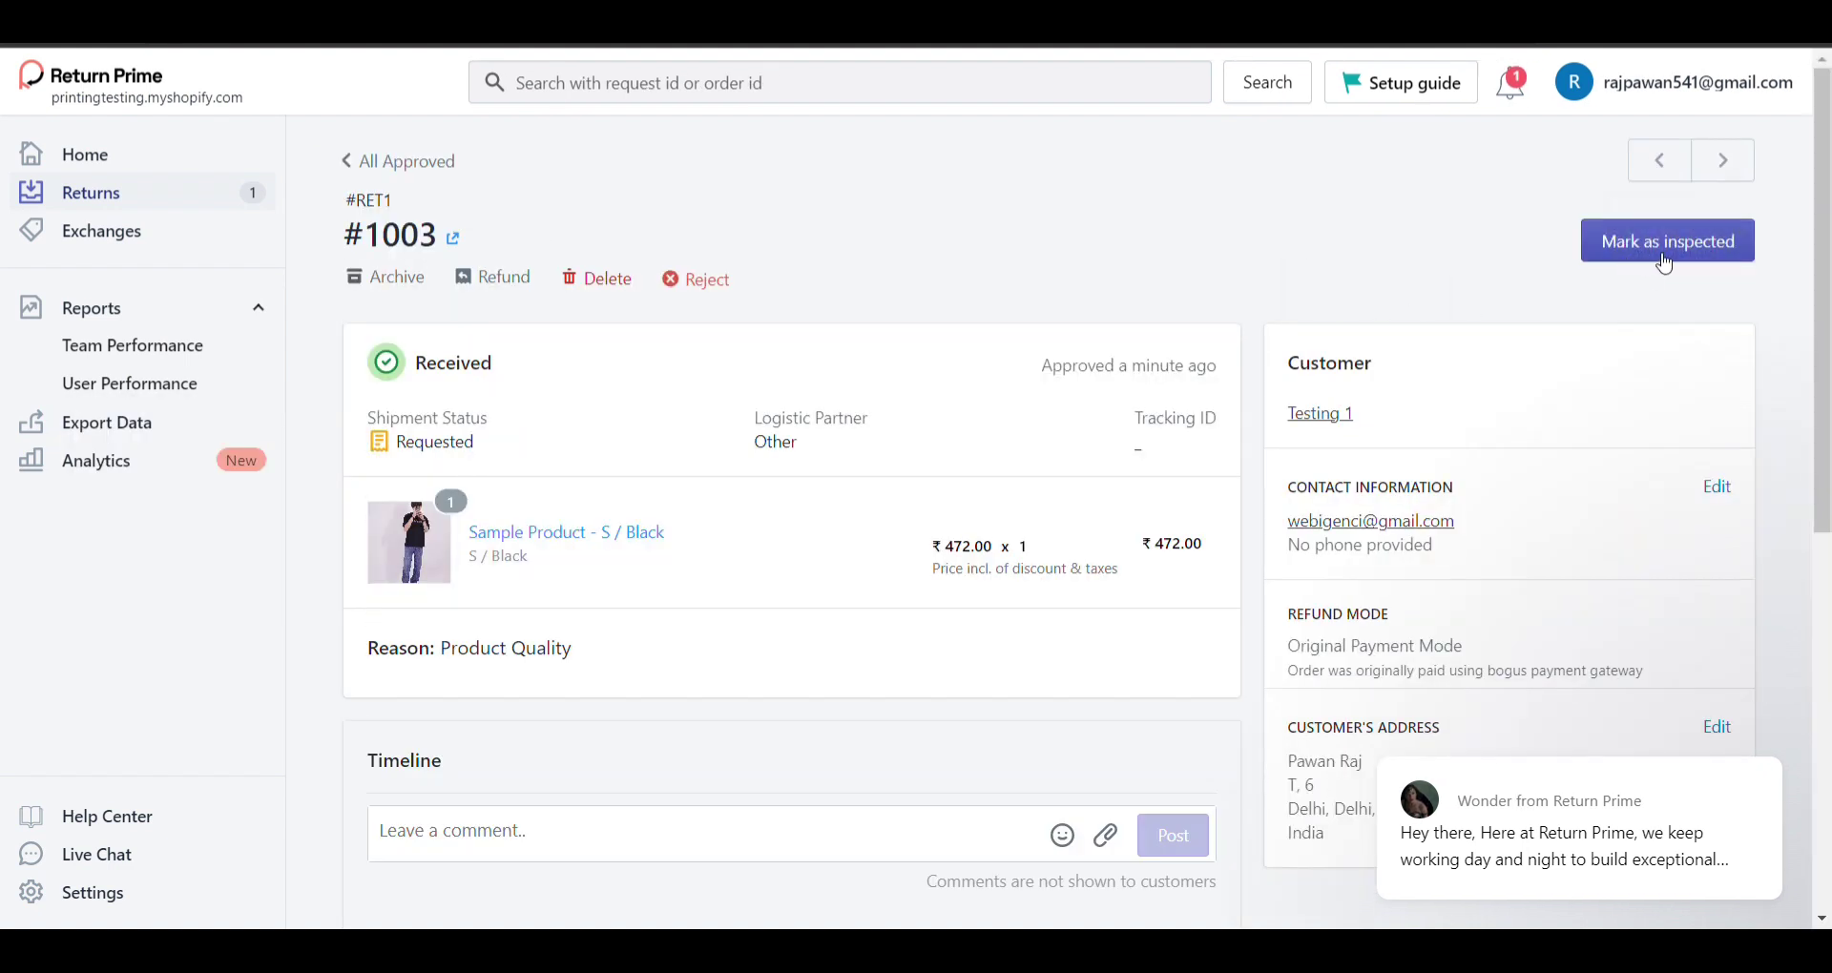
# - Mark #RET1 as inspected, choosing a location to restock the product
pyautogui.click(1627, 255)
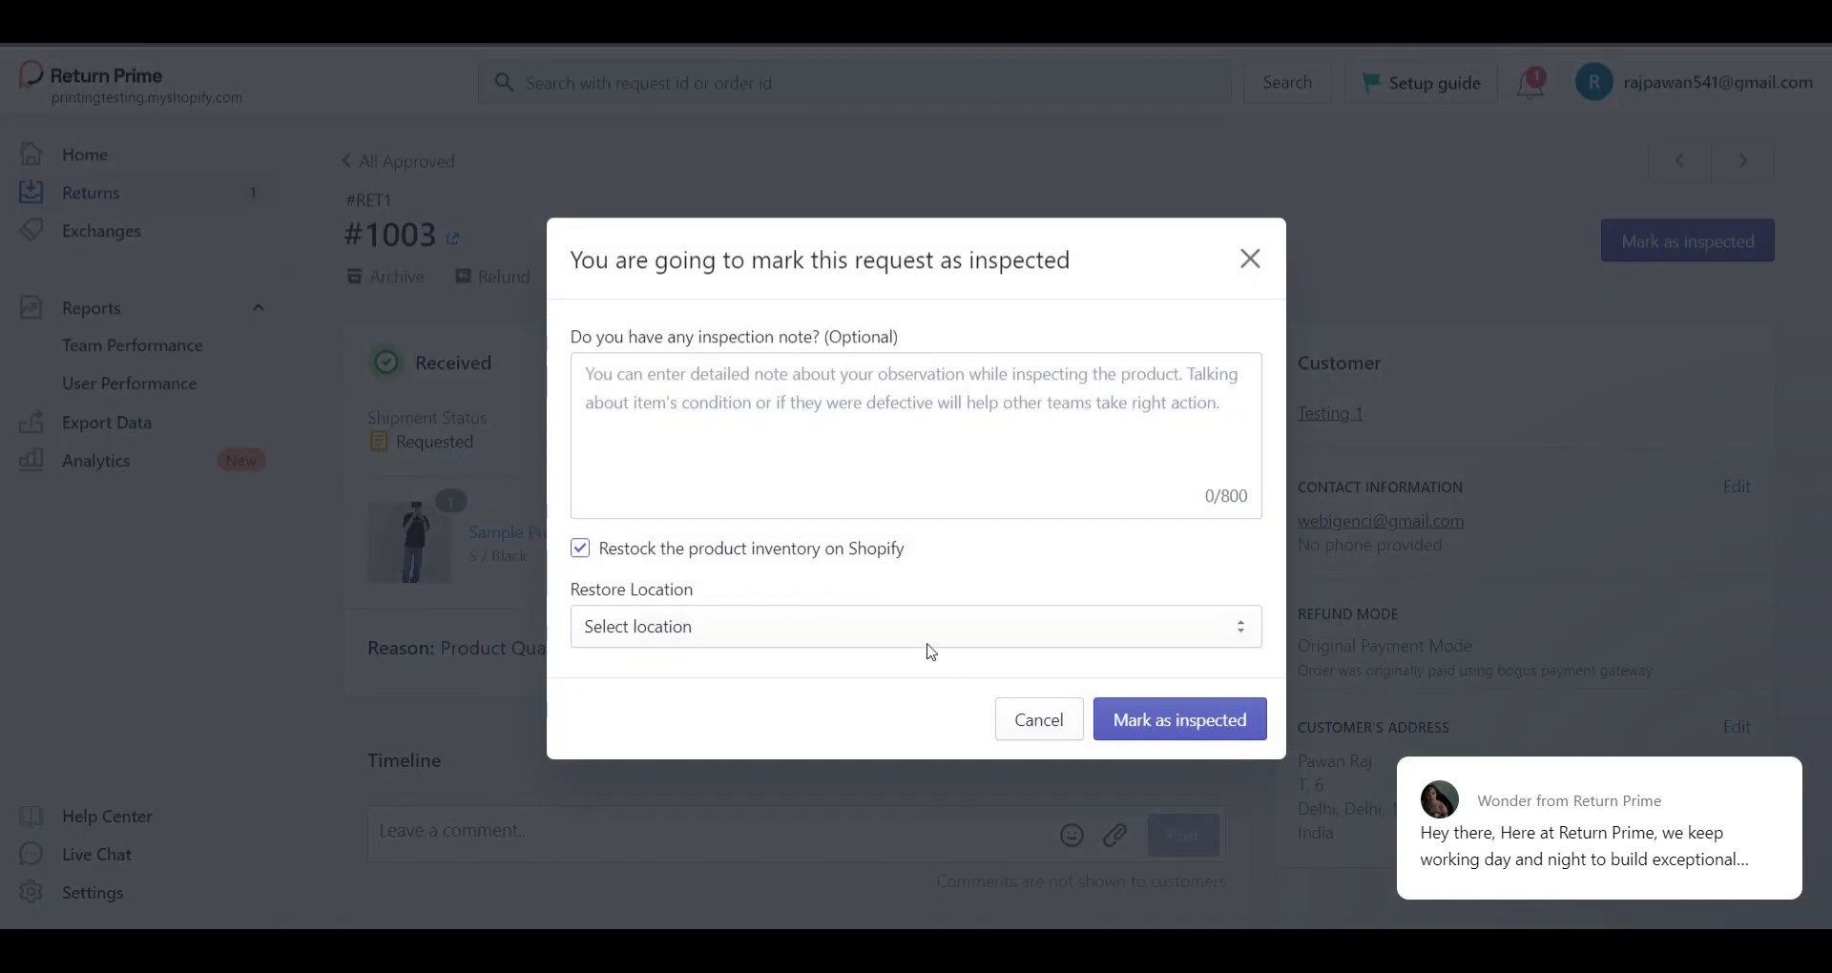
pyautogui.click(928, 644)
pyautogui.click(1155, 742)
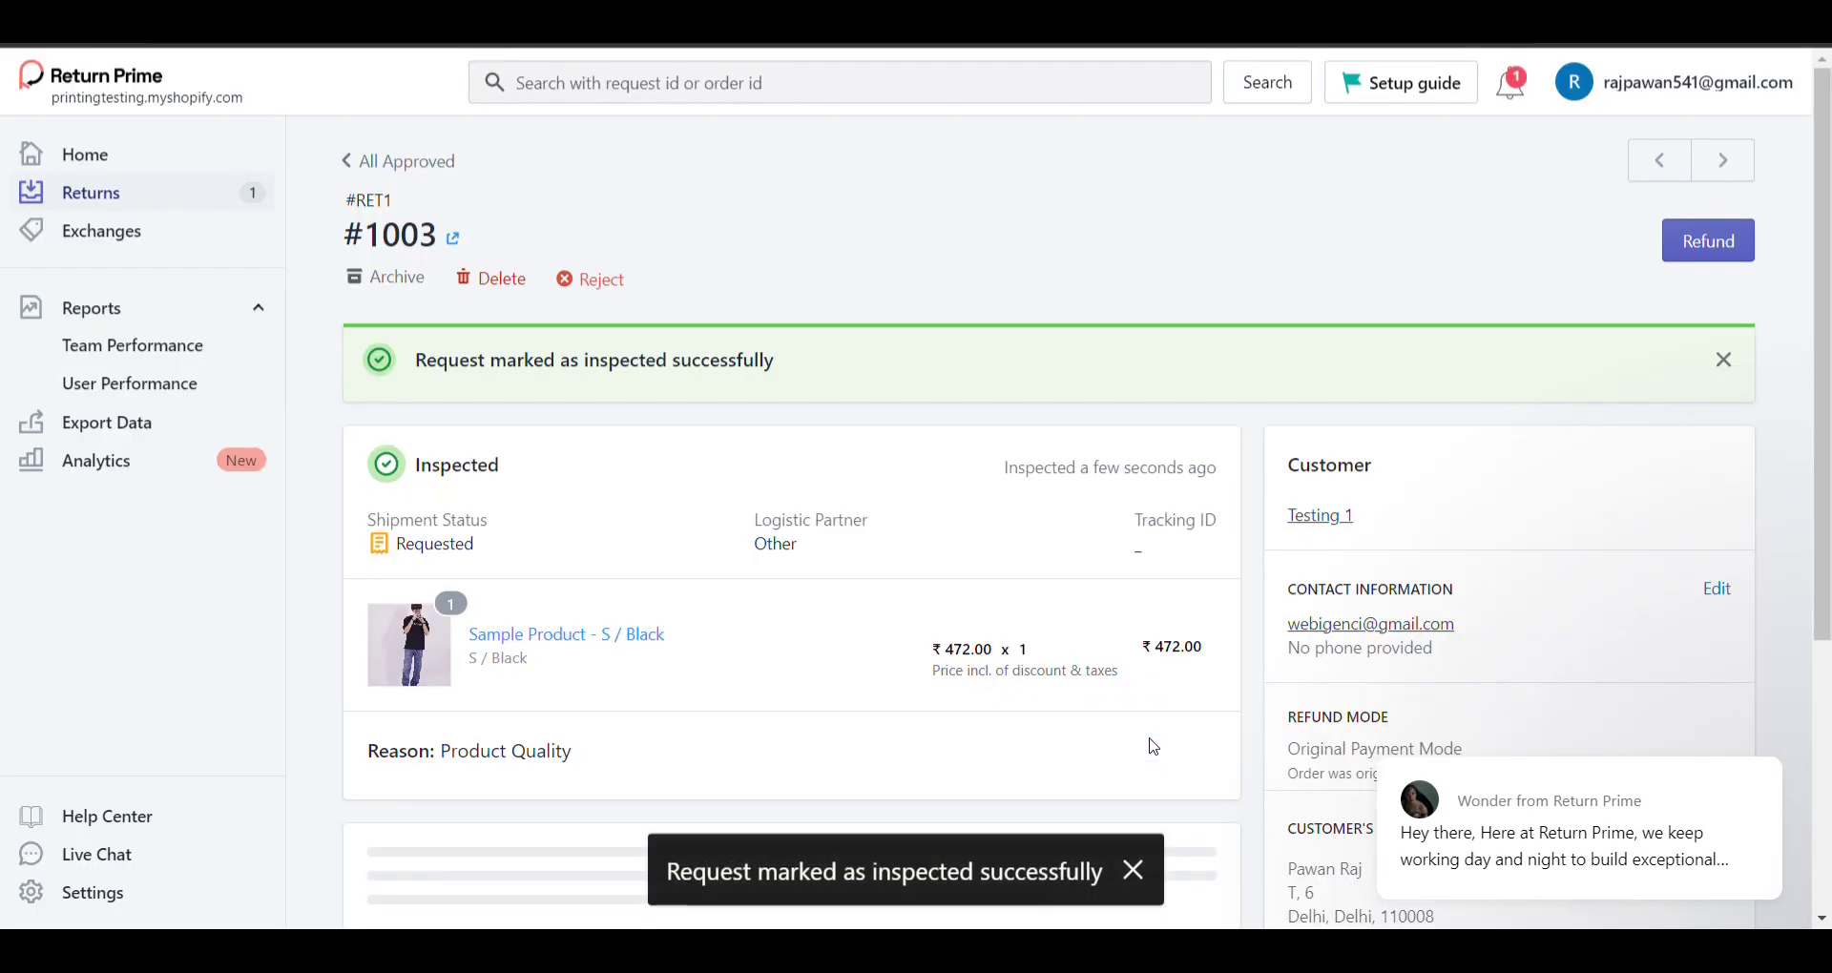
# - Refund ₹472.00 for #RET1 to the original payment mode
pyautogui.click(1709, 250)
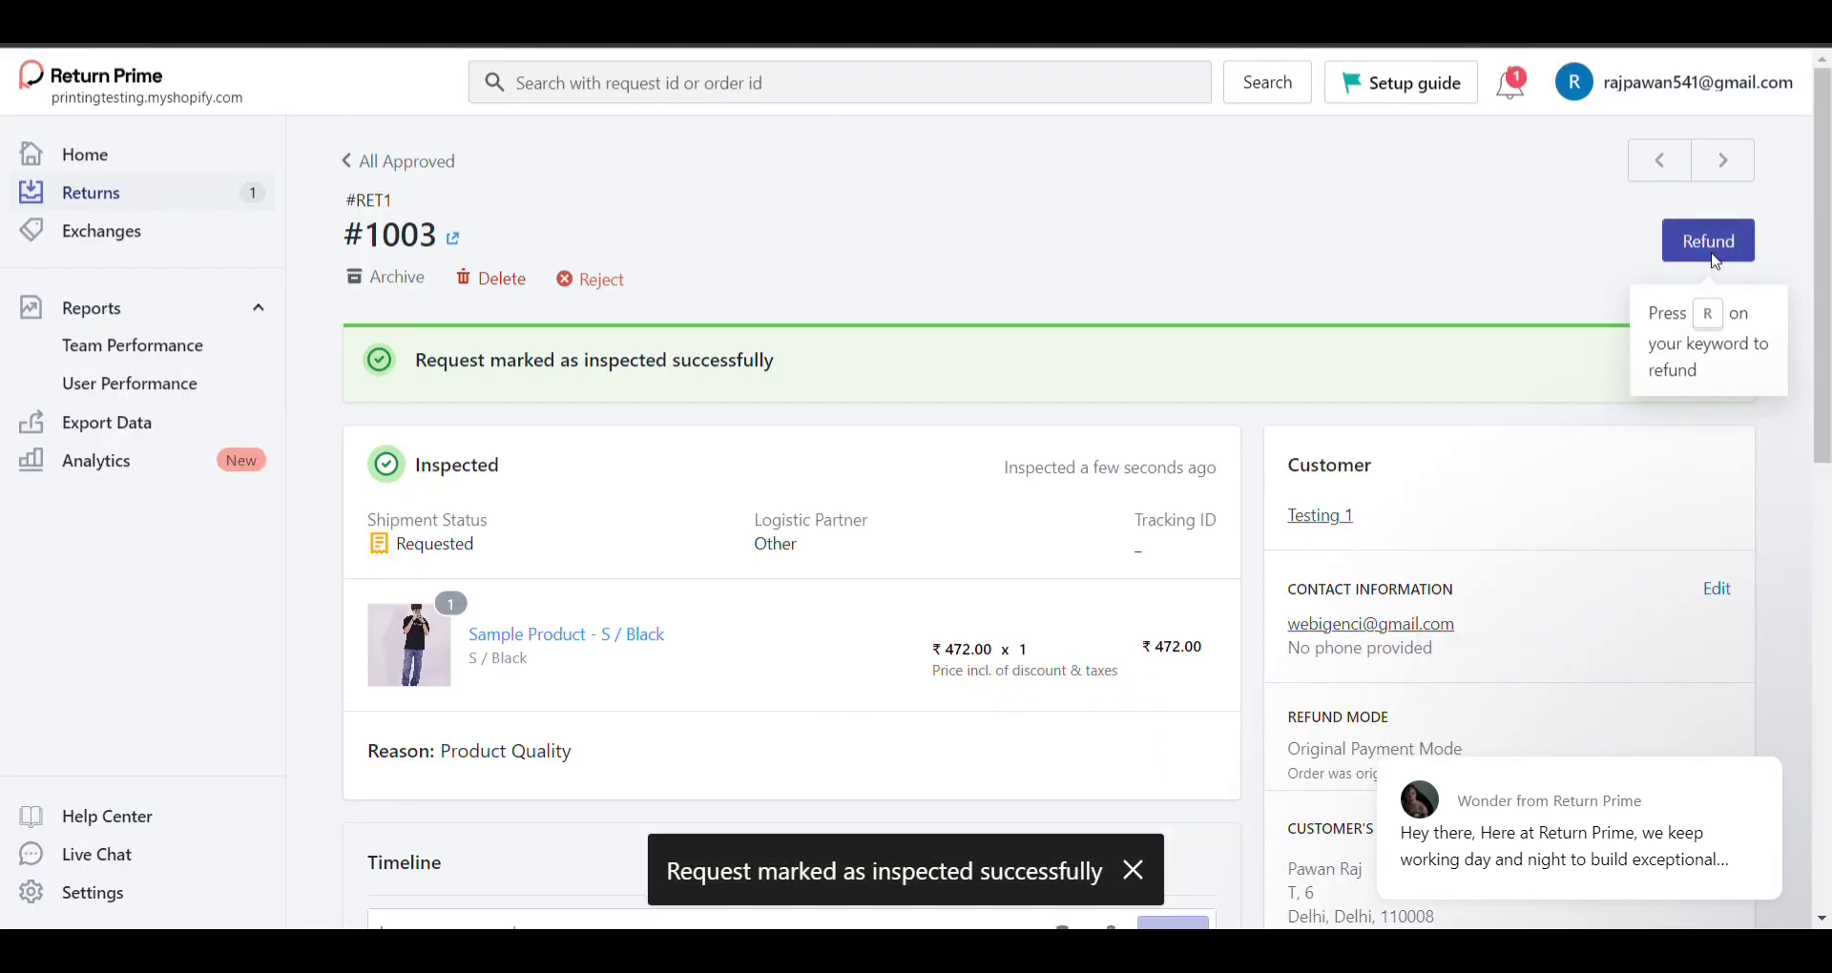
pyautogui.scroll(-1, 819, 434)
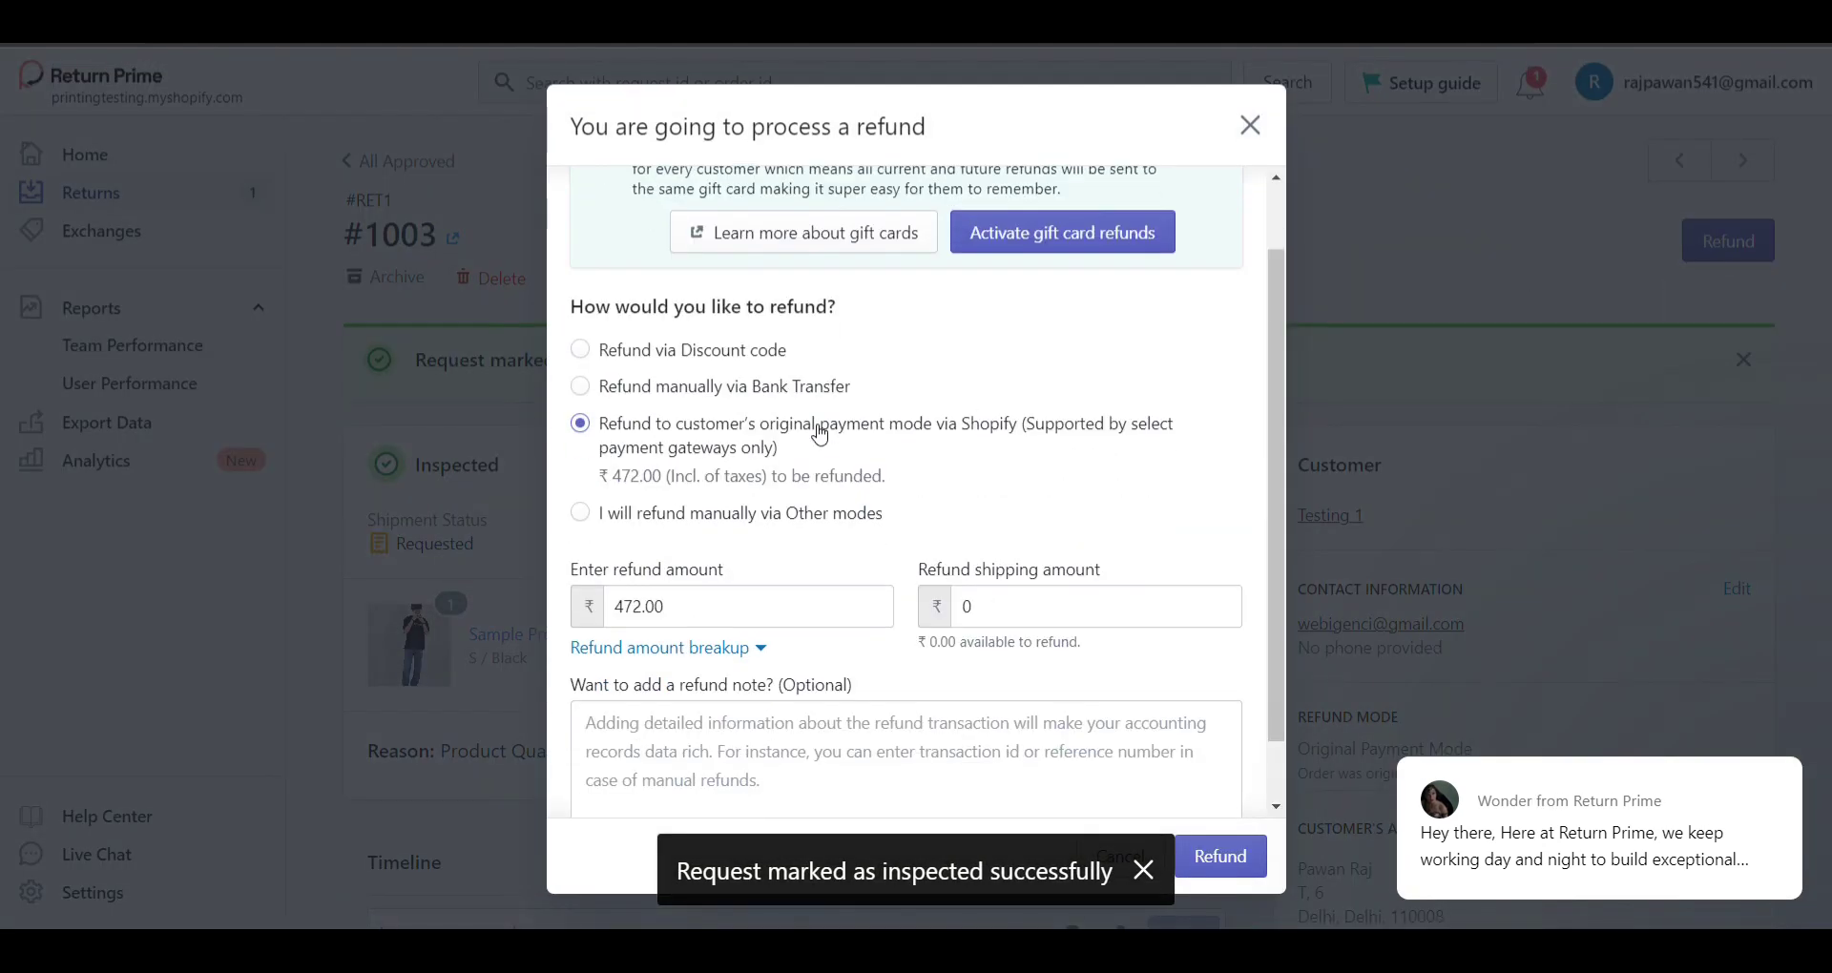
pyautogui.scroll(-1, 885, 504)
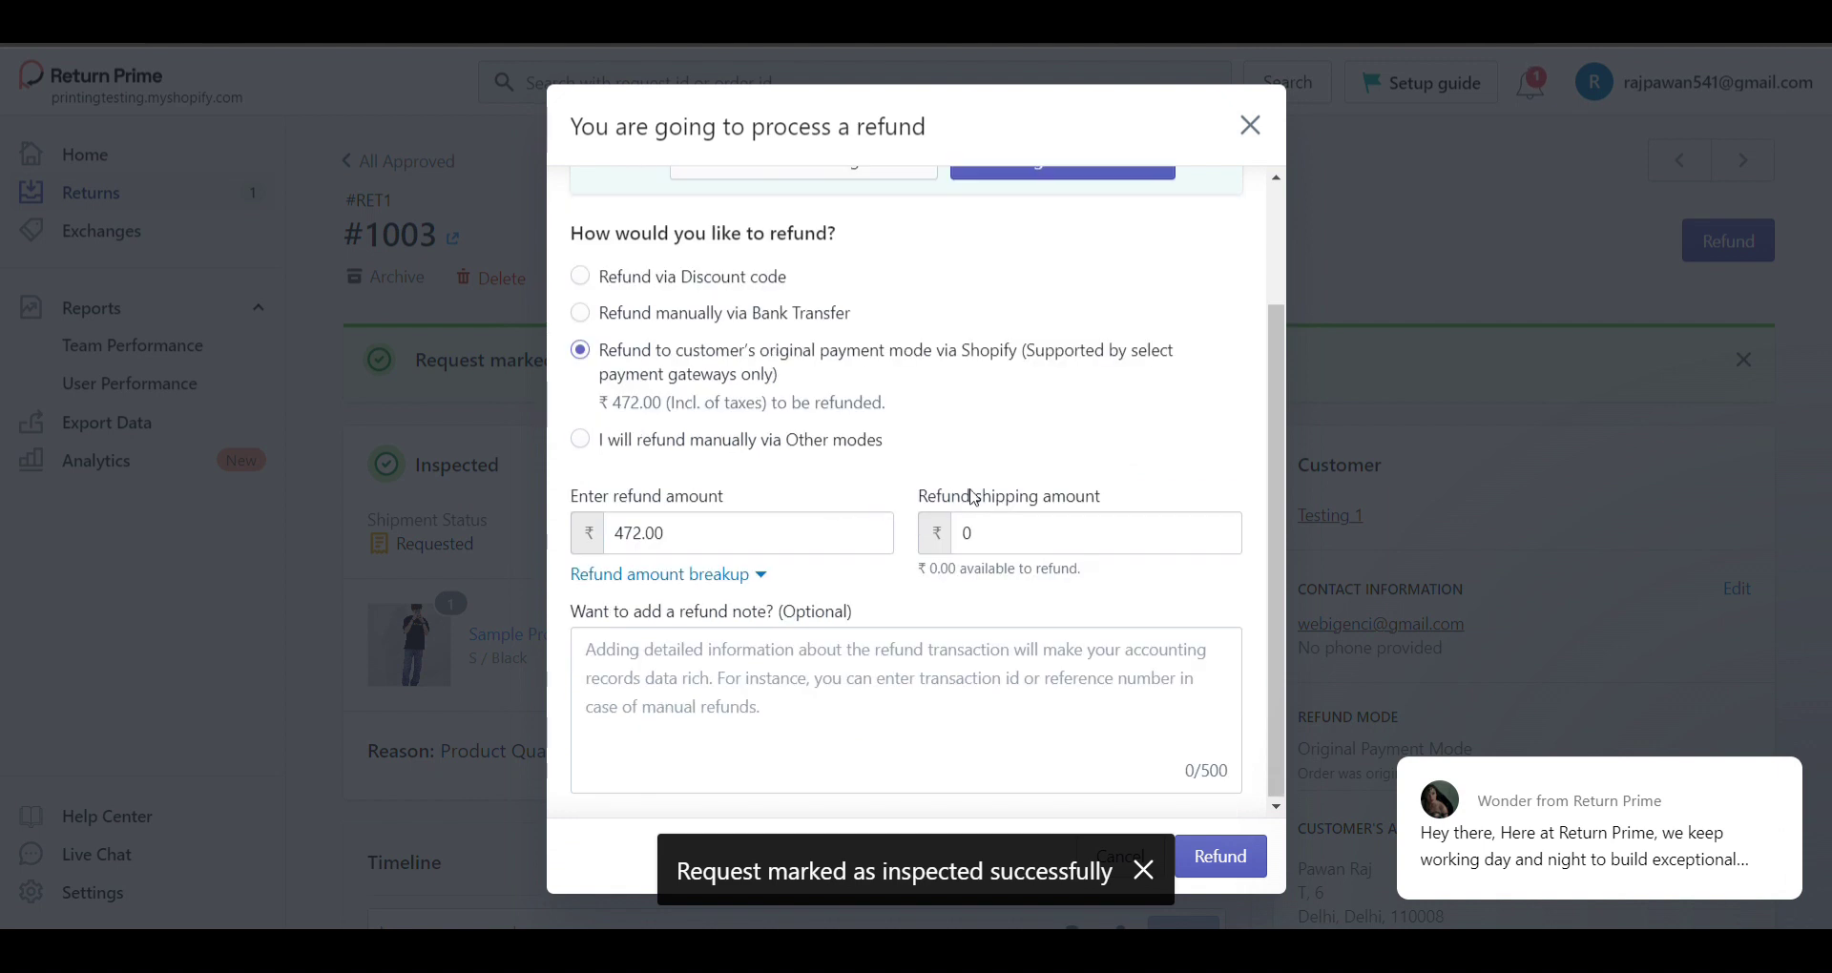
pyautogui.scroll(1, 957, 501)
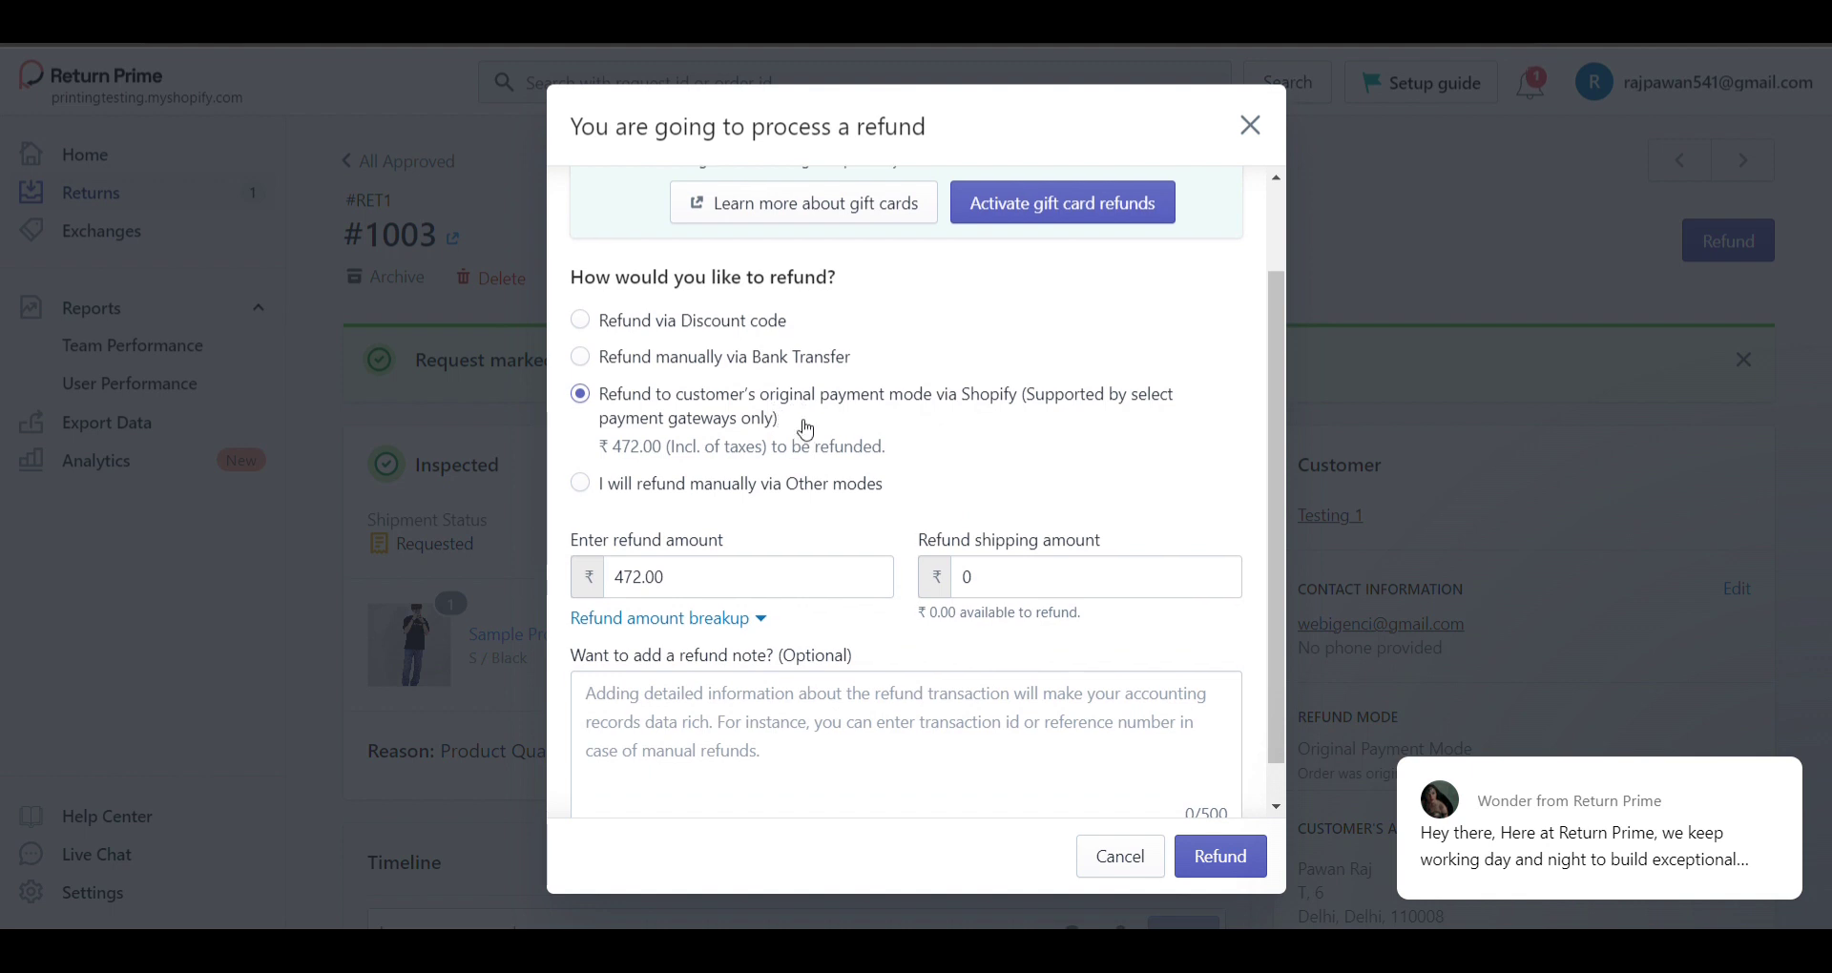
pyautogui.scroll(2, 804, 428)
pyautogui.scroll(1, 800, 428)
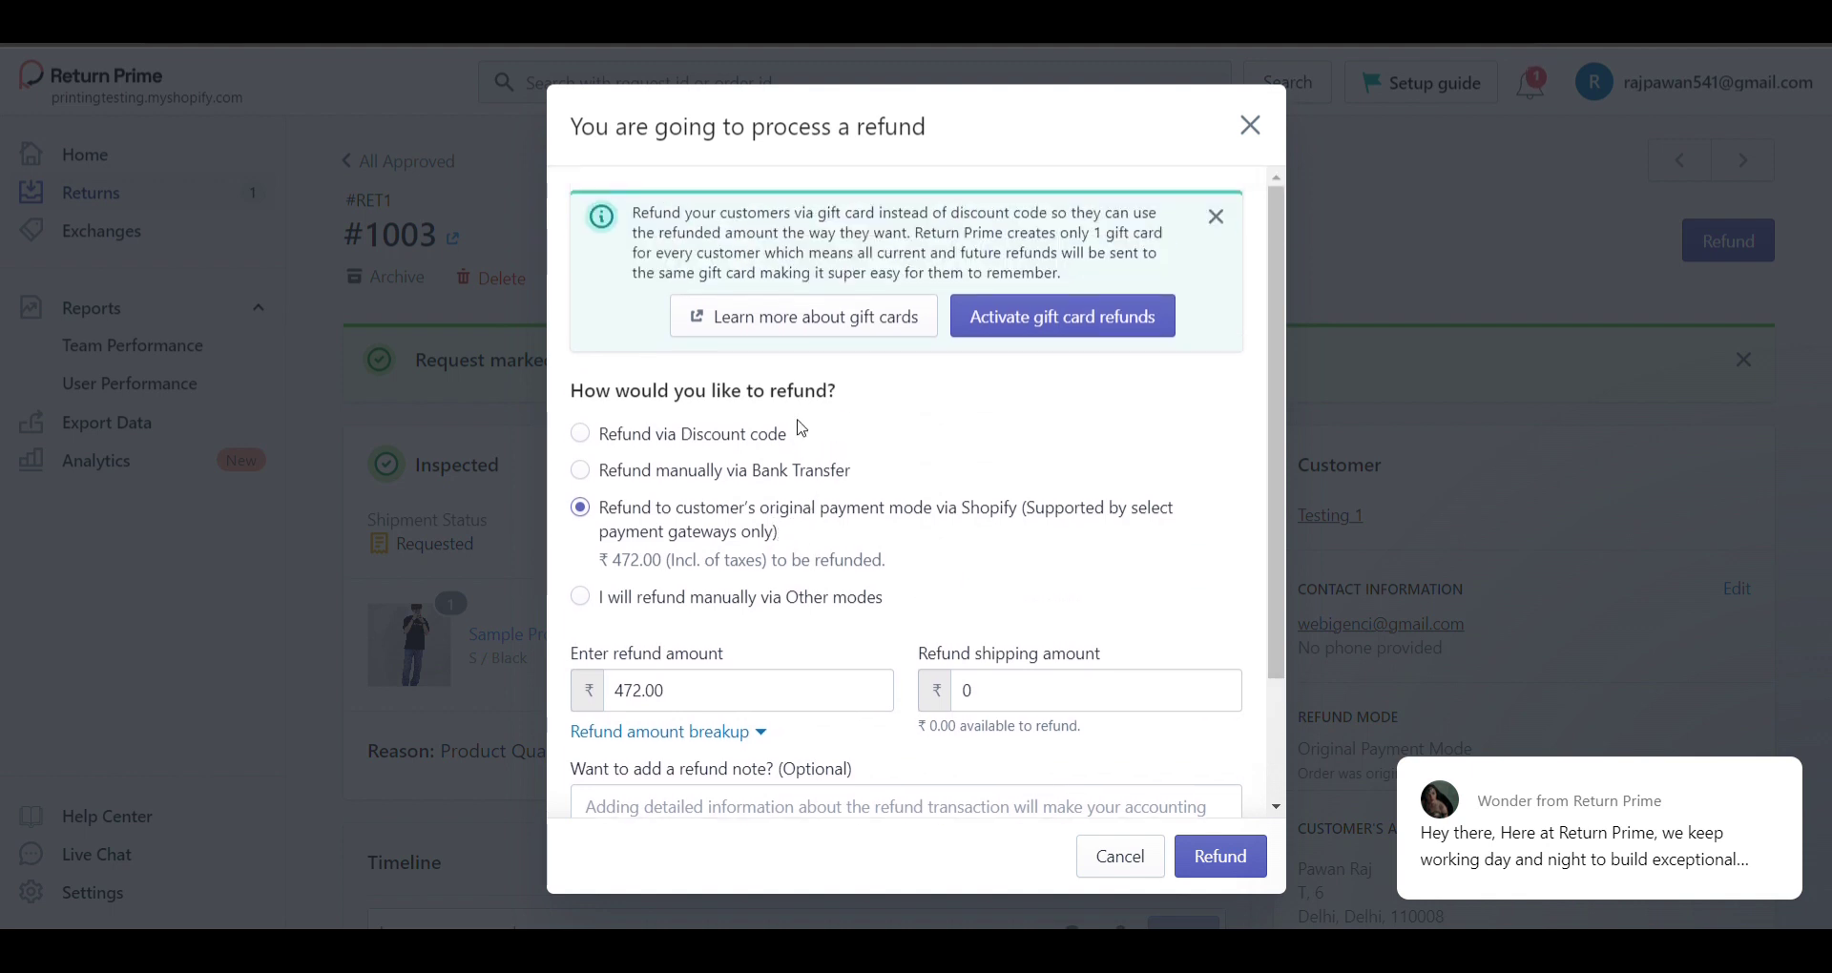
pyautogui.scroll(-3, 799, 427)
pyautogui.click(1218, 859)
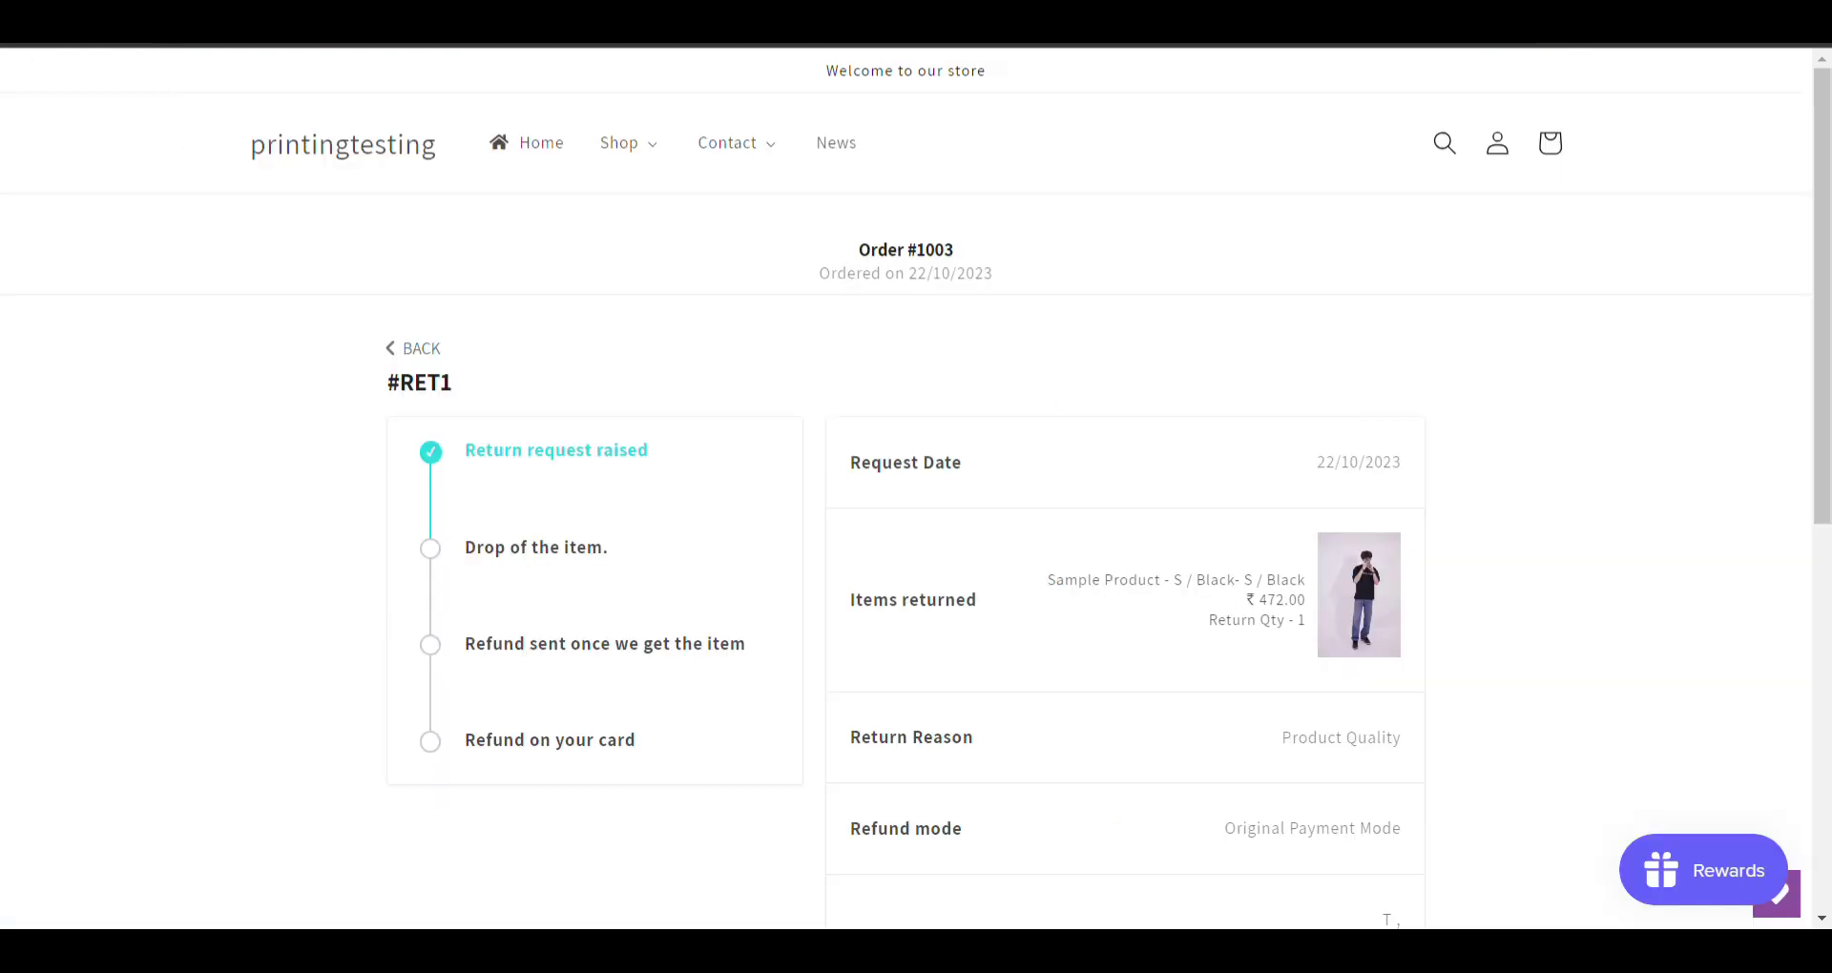
# - Refresh the storefront RET1 tracker and scroll to confirm the Refund on your card step completed
pyautogui.click(389, 157)
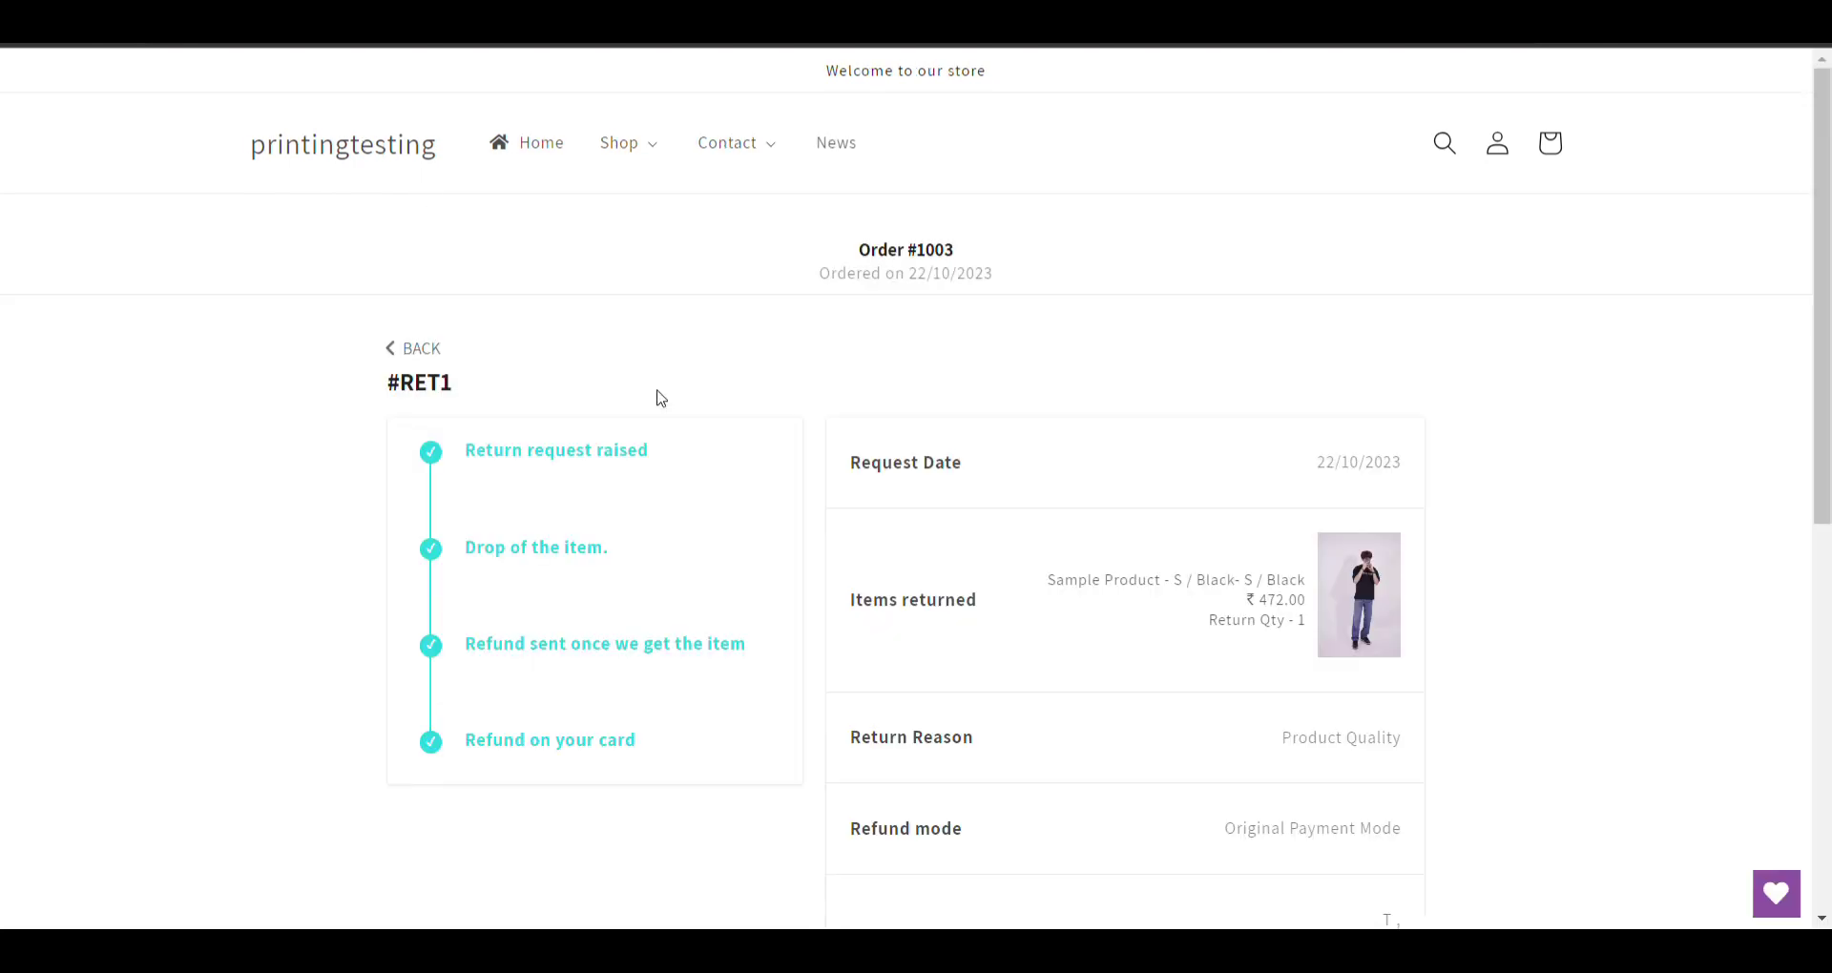
pyautogui.scroll(-1, 655, 397)
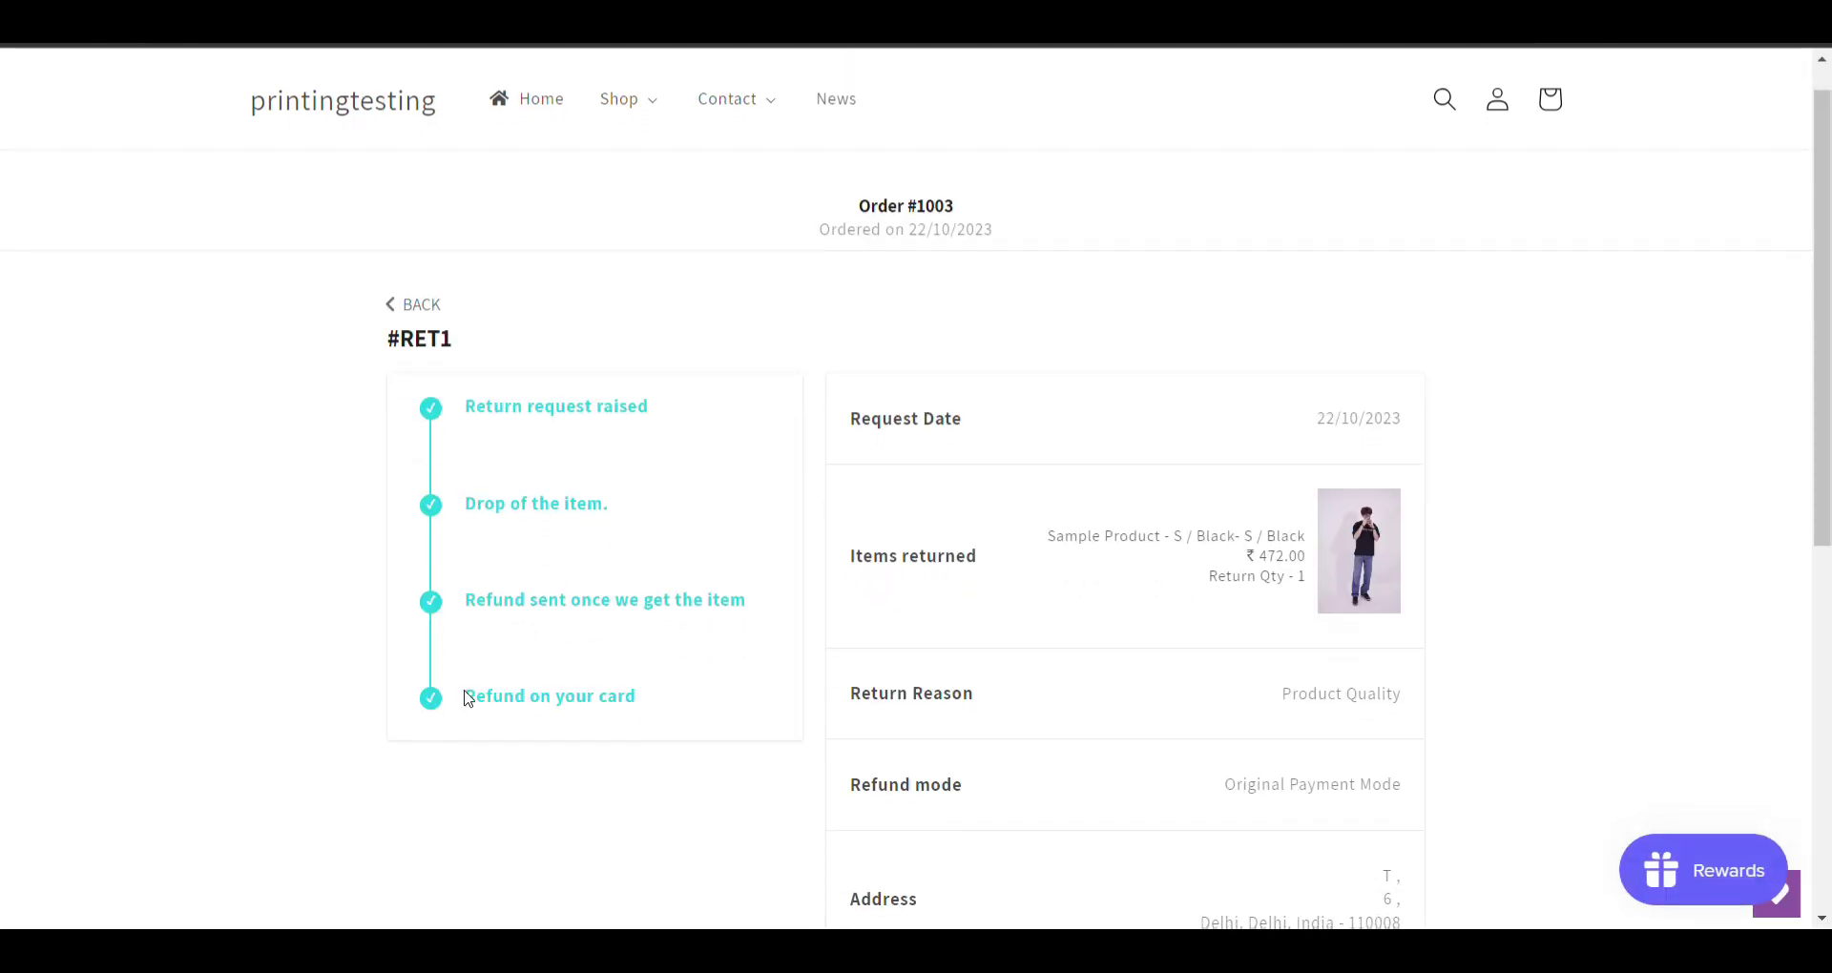
pyautogui.scroll(-3, 573, 611)
pyautogui.scroll(-1, 573, 611)
pyautogui.scroll(5, 575, 611)
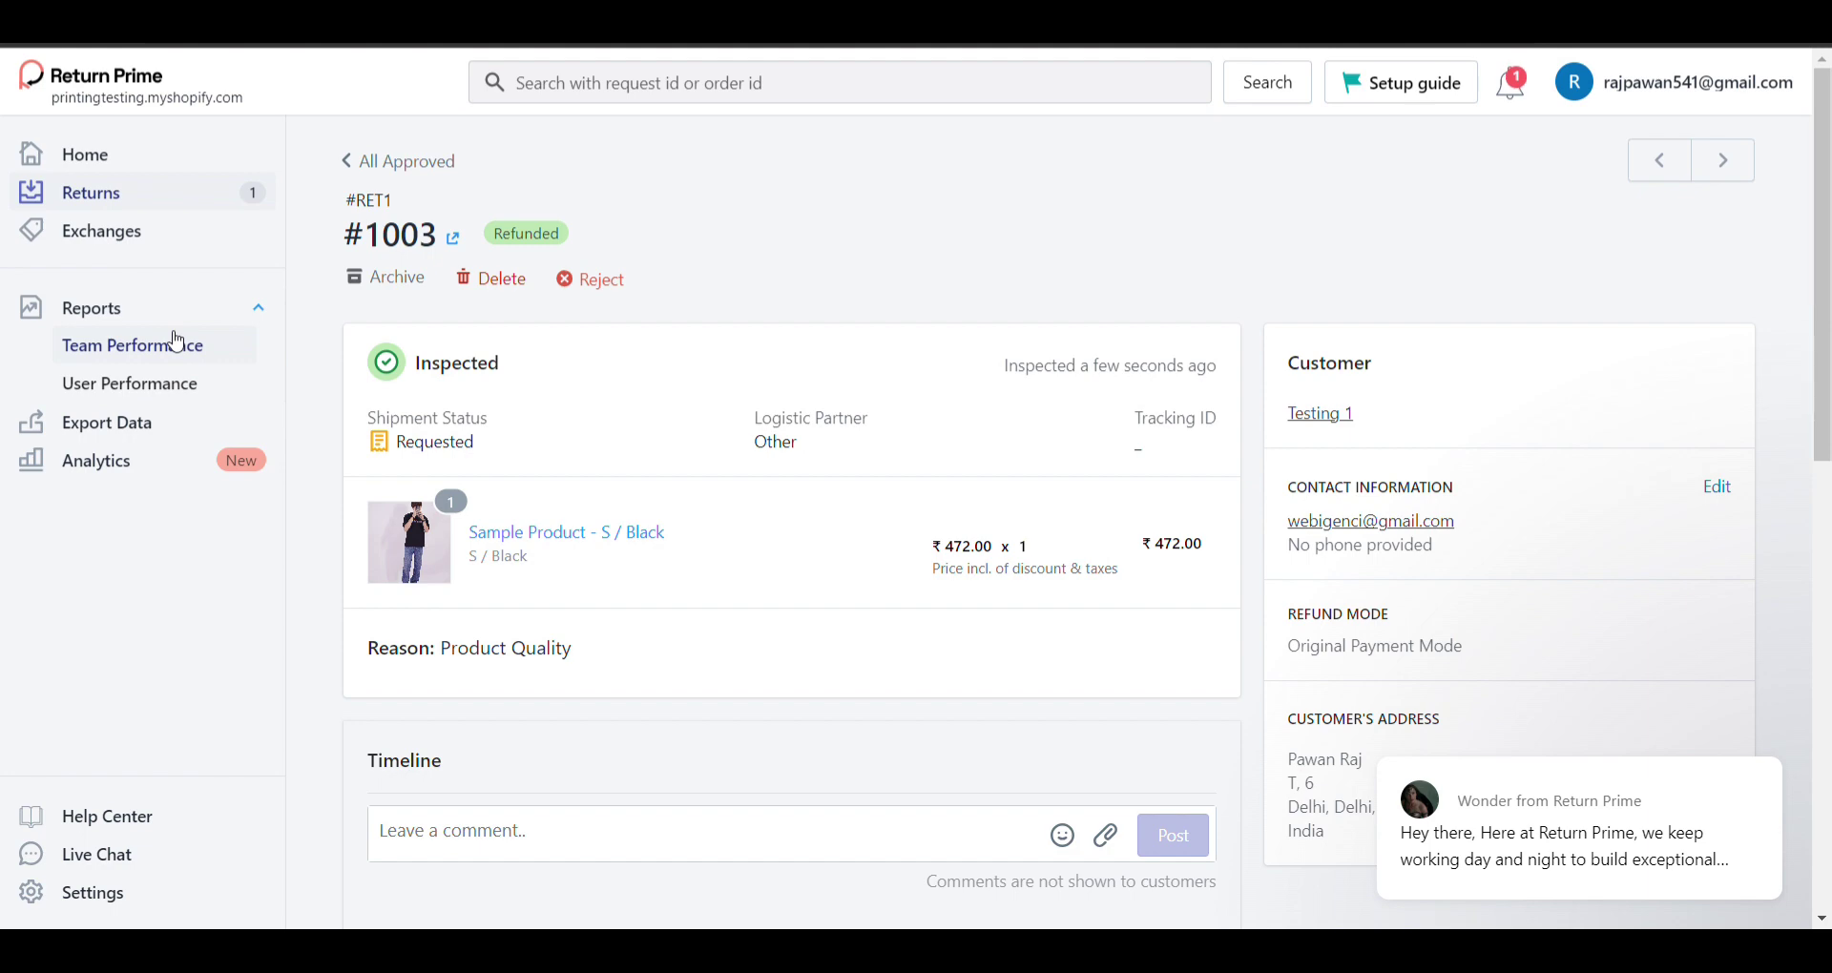
# - View the Exchanges list, then the Home dashboard showing 0 pending return and exchange requests
pyautogui.click(113, 233)
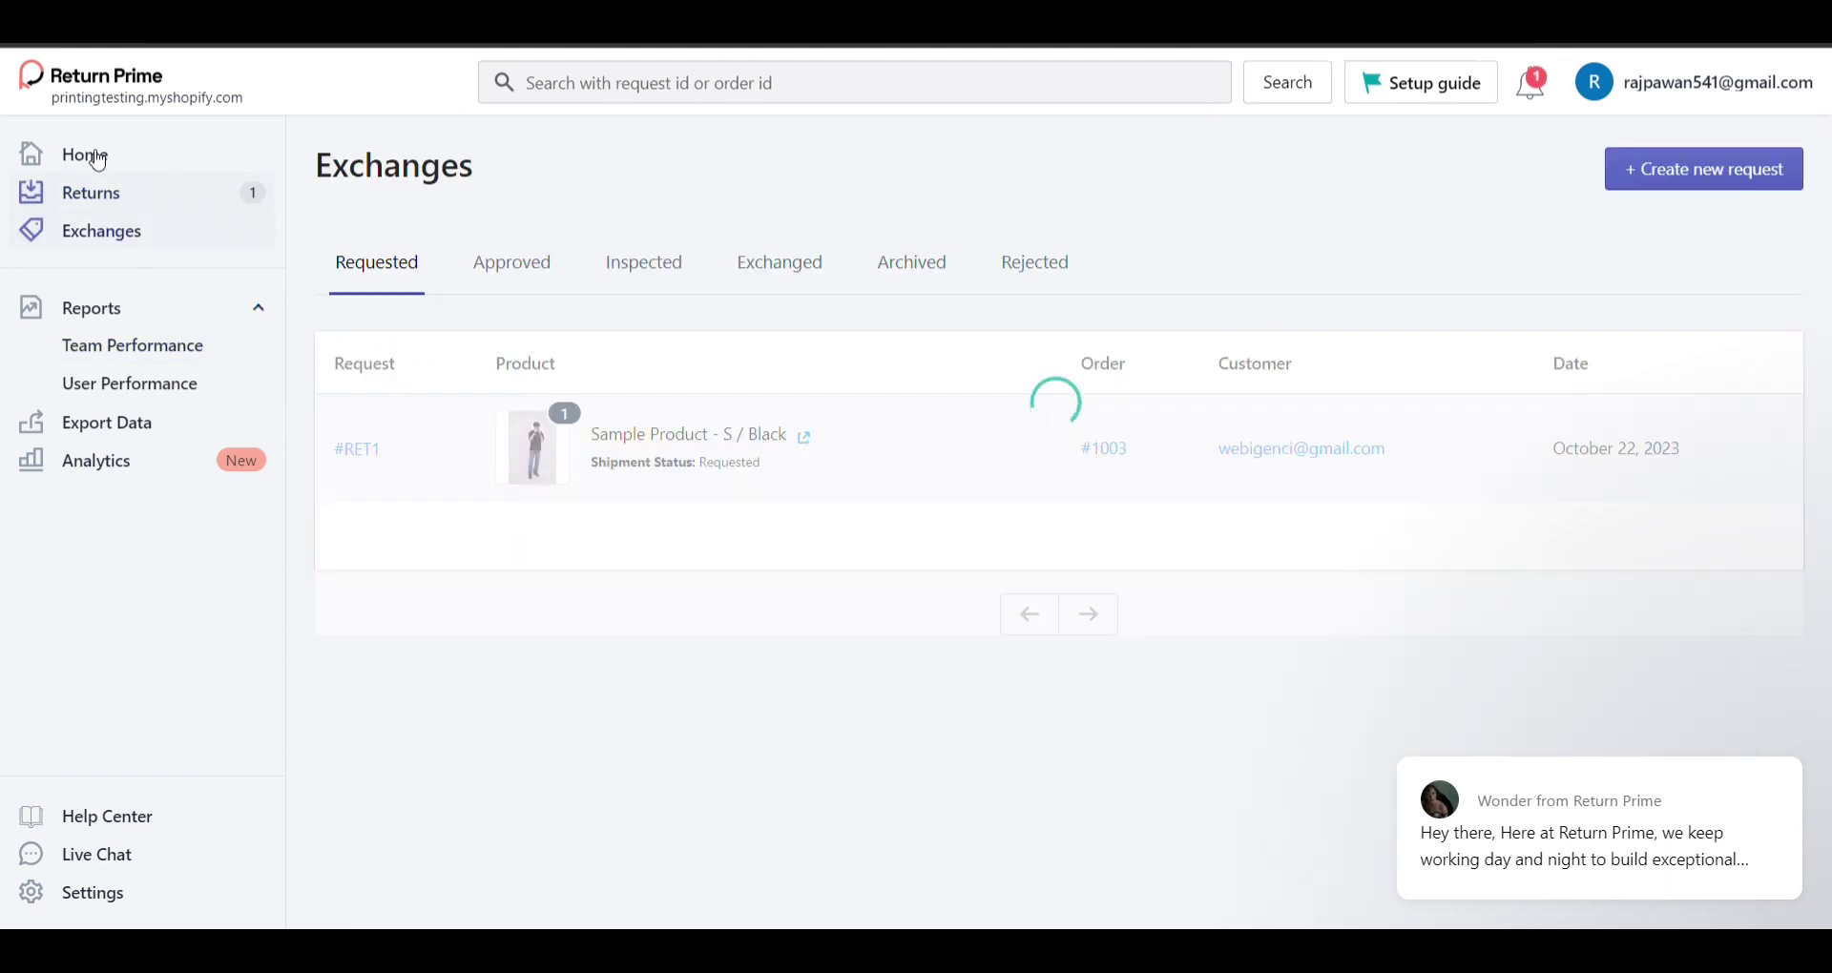
pyautogui.click(88, 149)
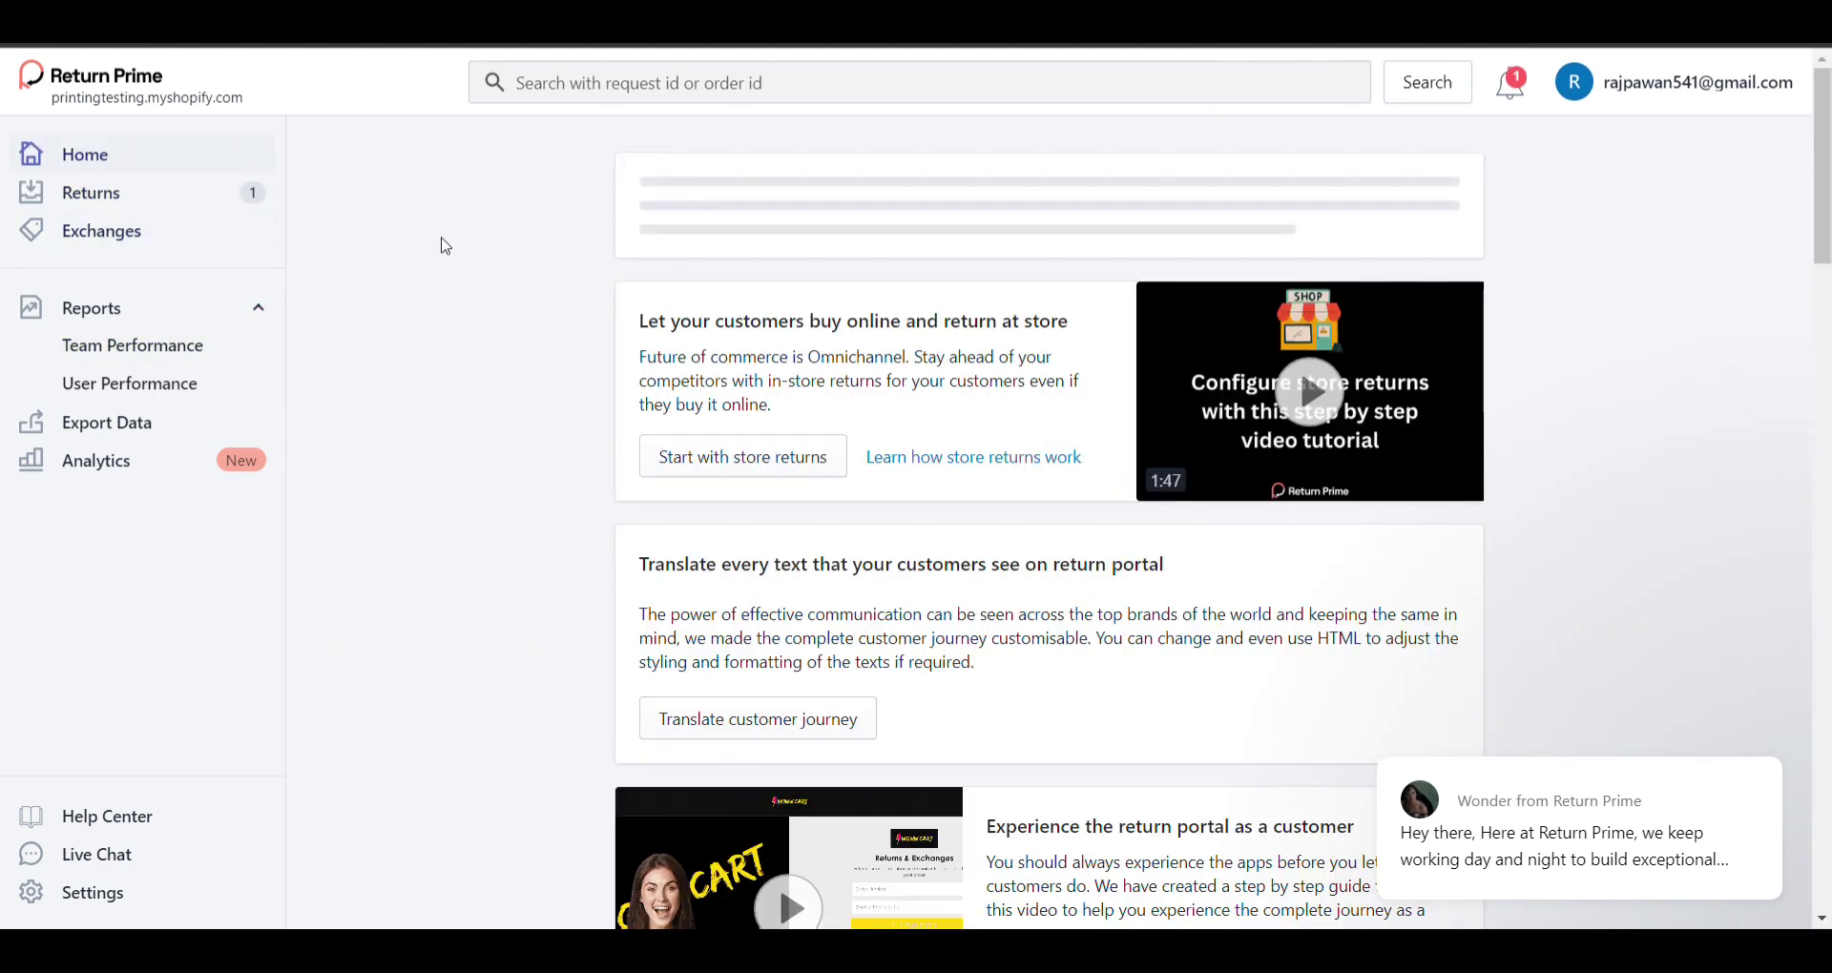
pyautogui.scroll(-3, 478, 421)
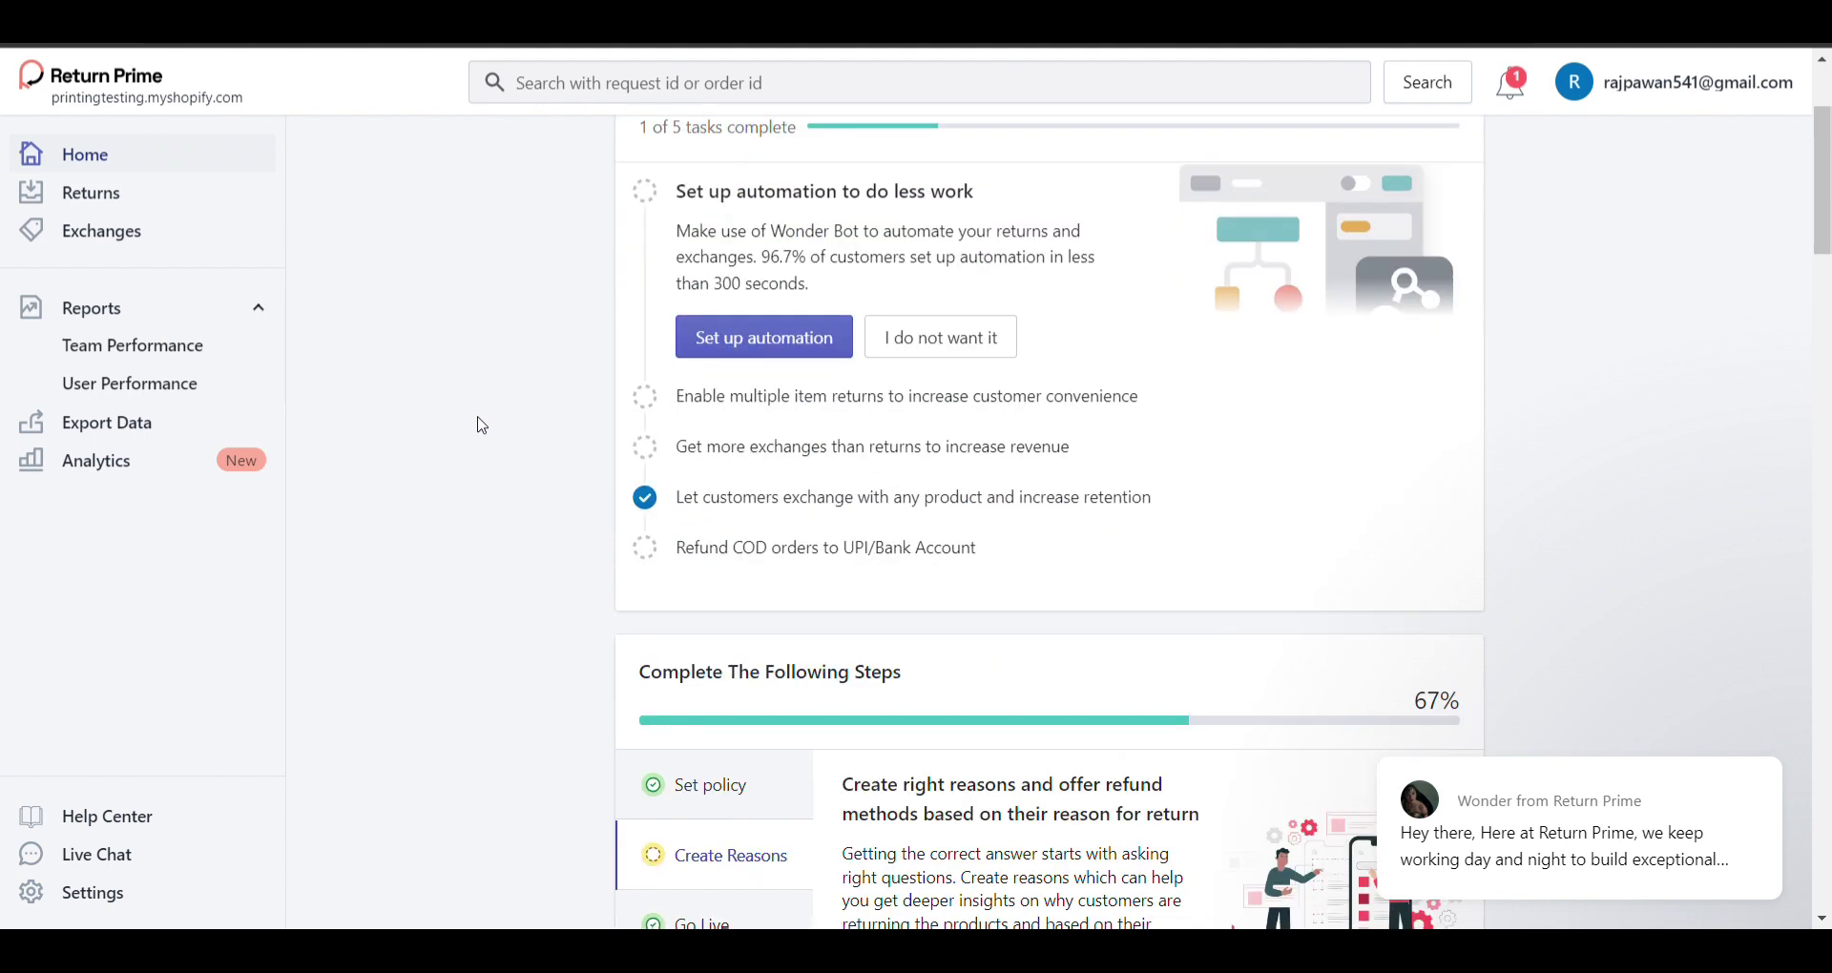
pyautogui.scroll(-3, 482, 426)
pyautogui.scroll(1, 480, 424)
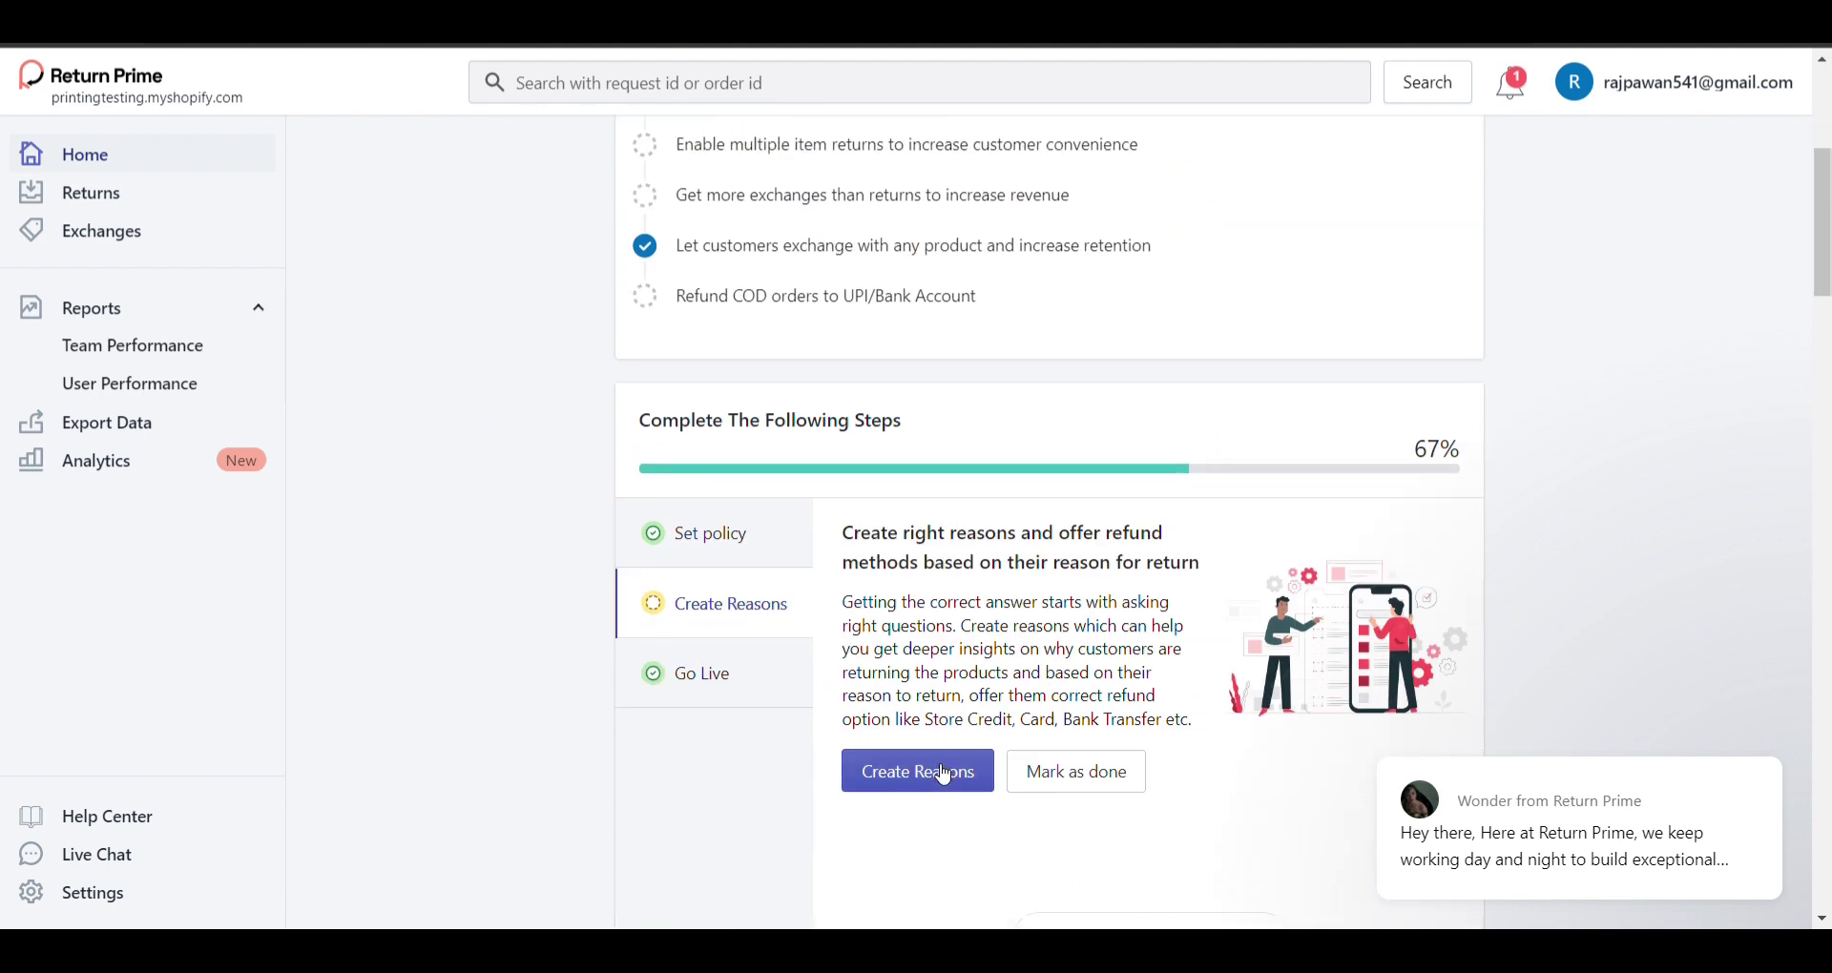
# - Inspect the Go Live automation setup page, showing no rules yet, then return Home
pyautogui.click(753, 673)
pyautogui.scroll(8, 753, 674)
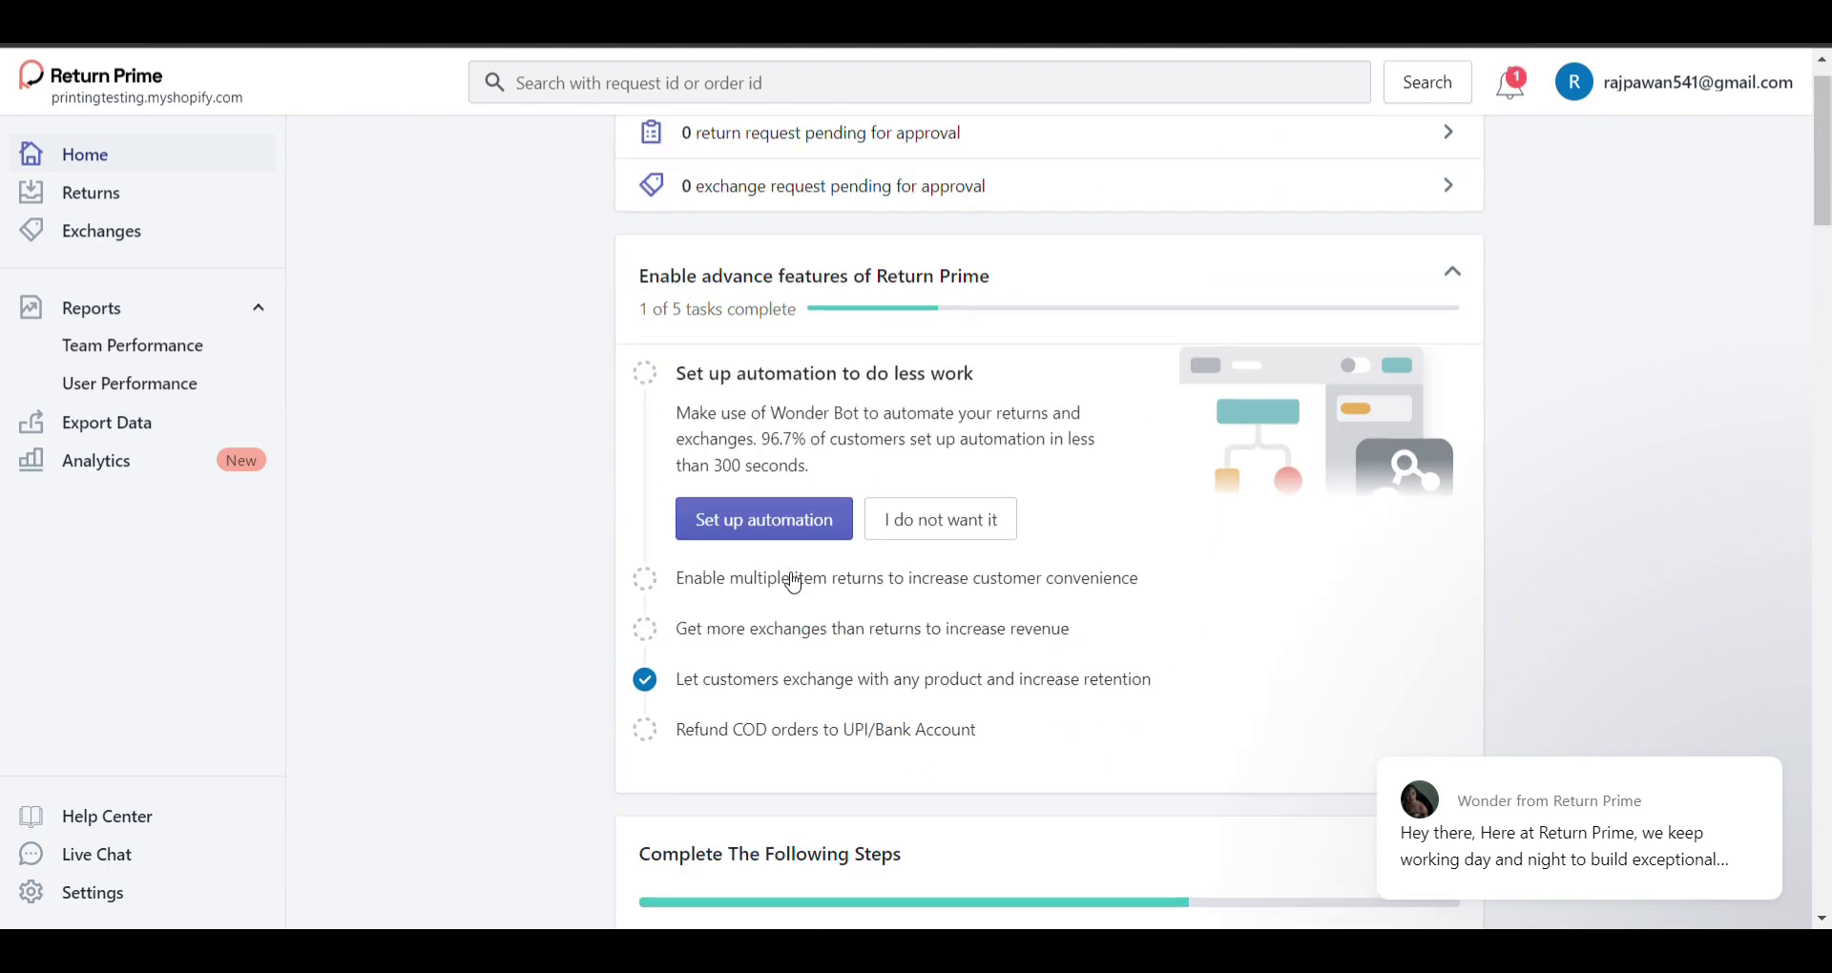
pyautogui.scroll(-2, 761, 477)
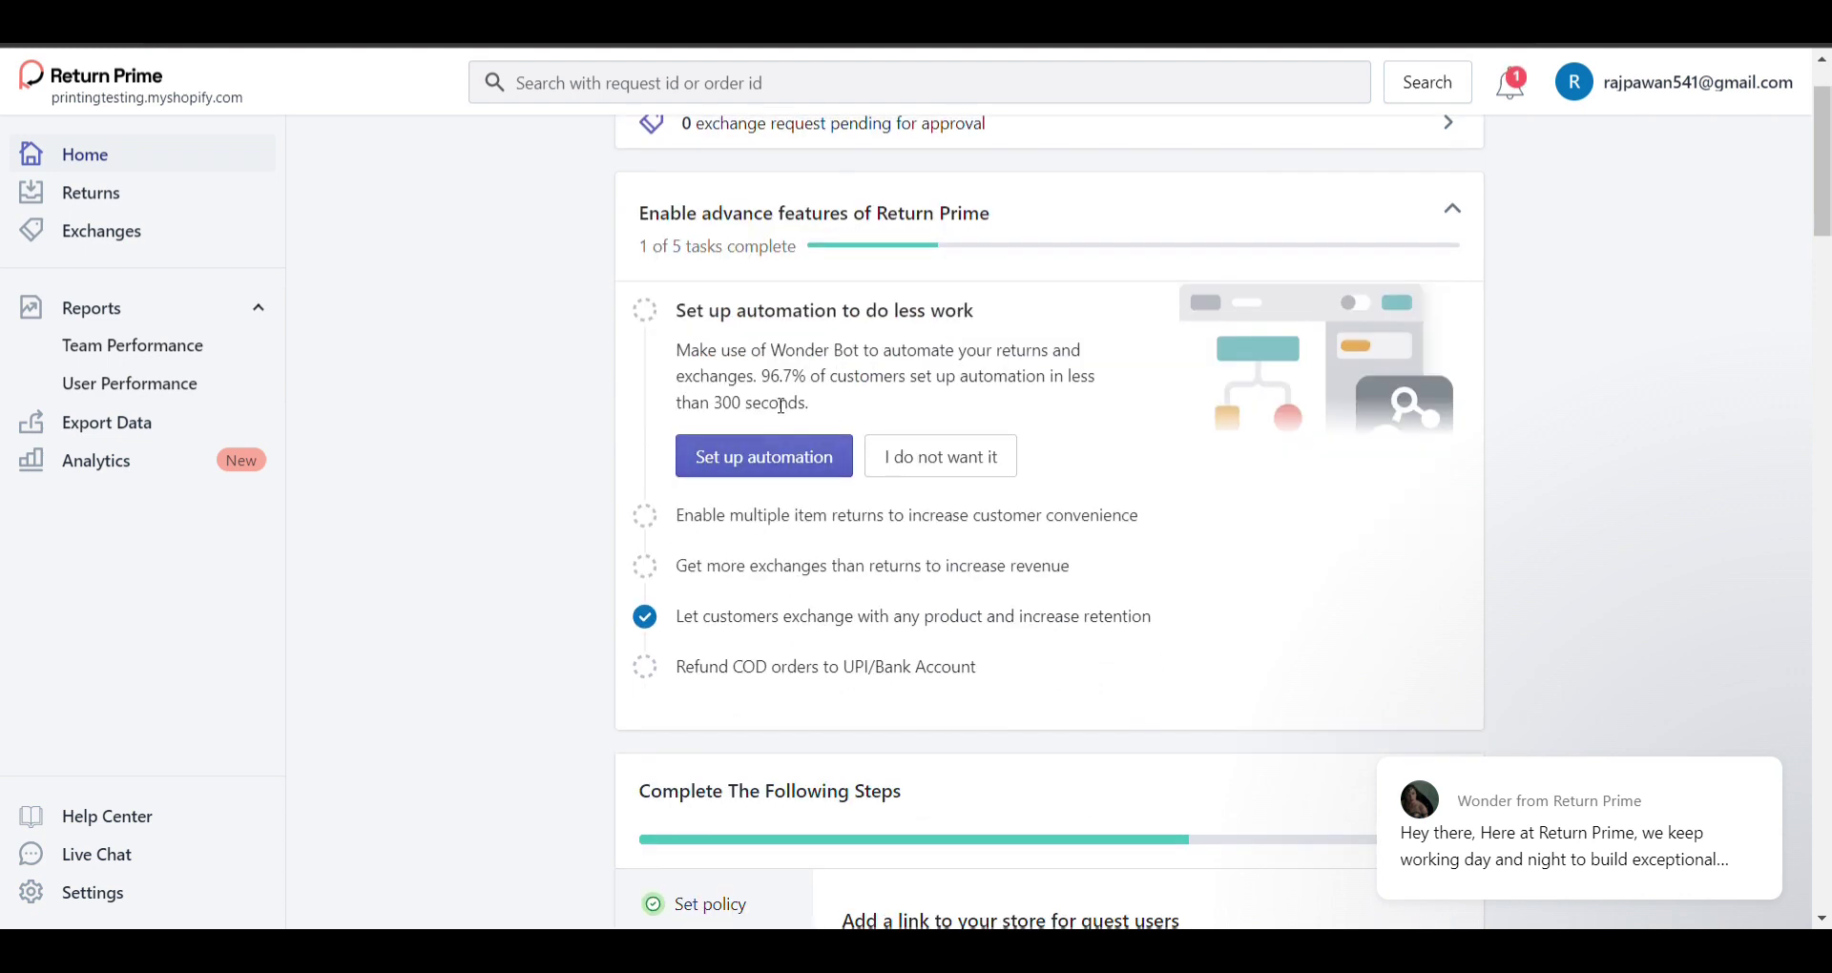
pyautogui.scroll(2, 663, 416)
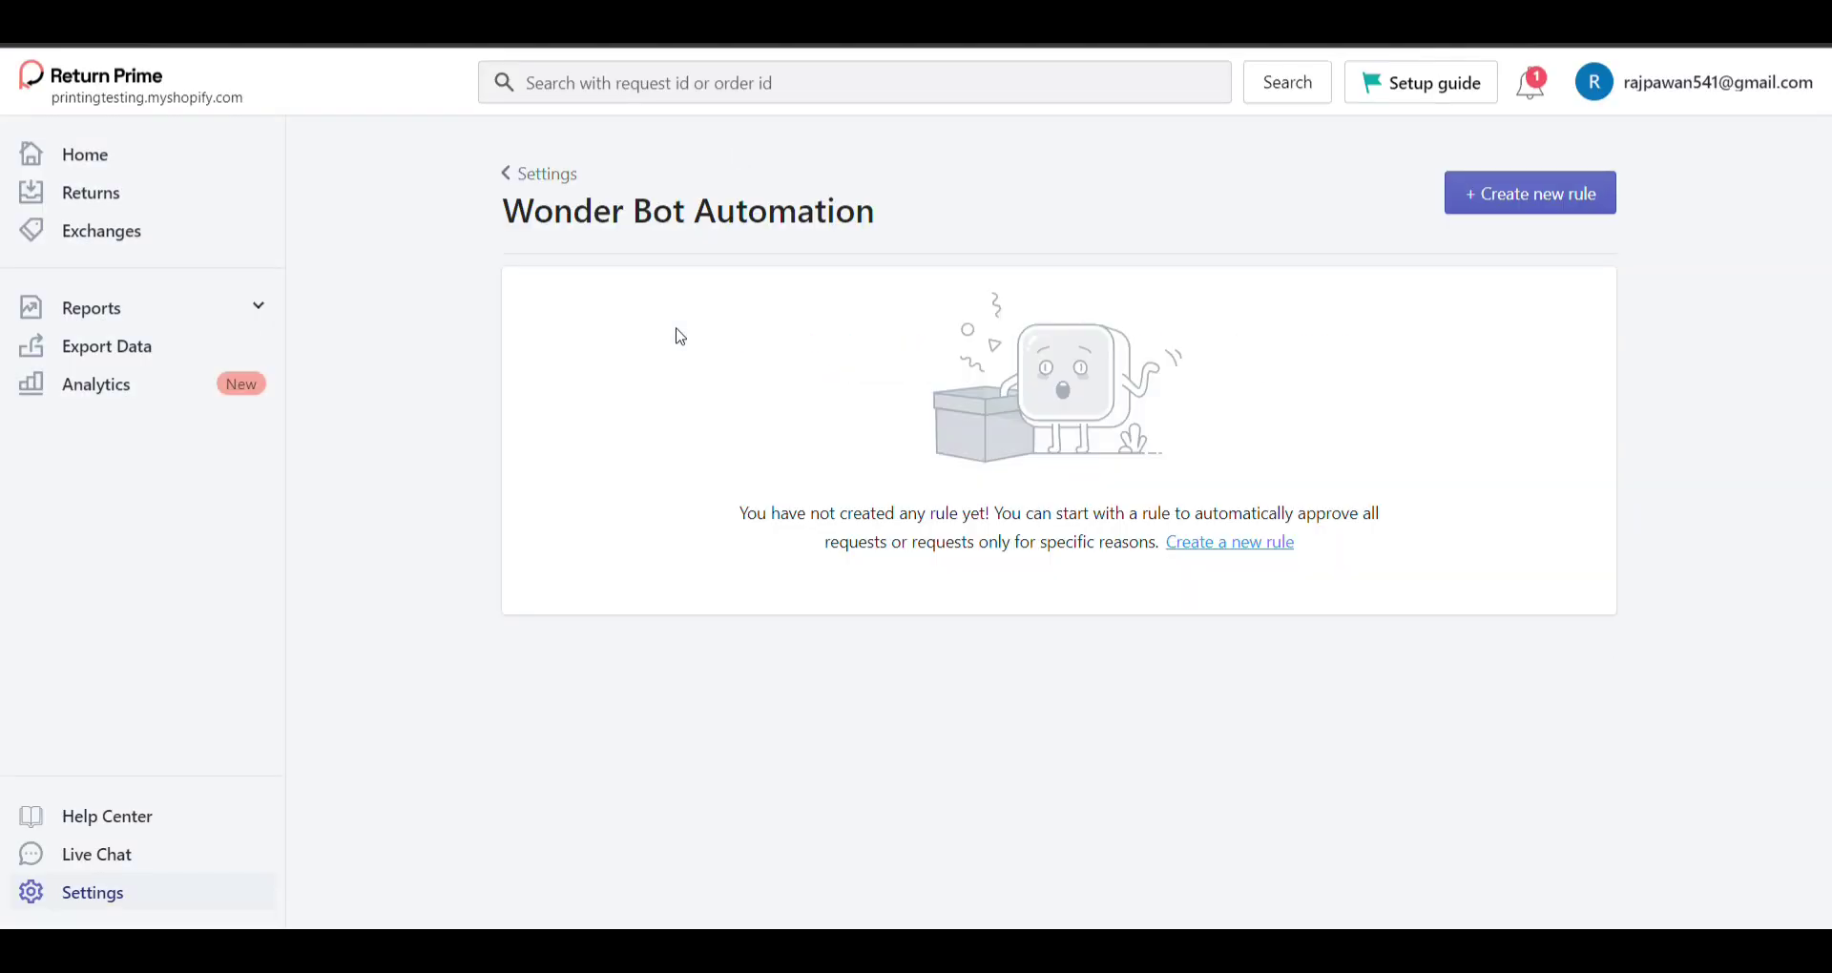
pyautogui.hotkey('alt', 'Left')
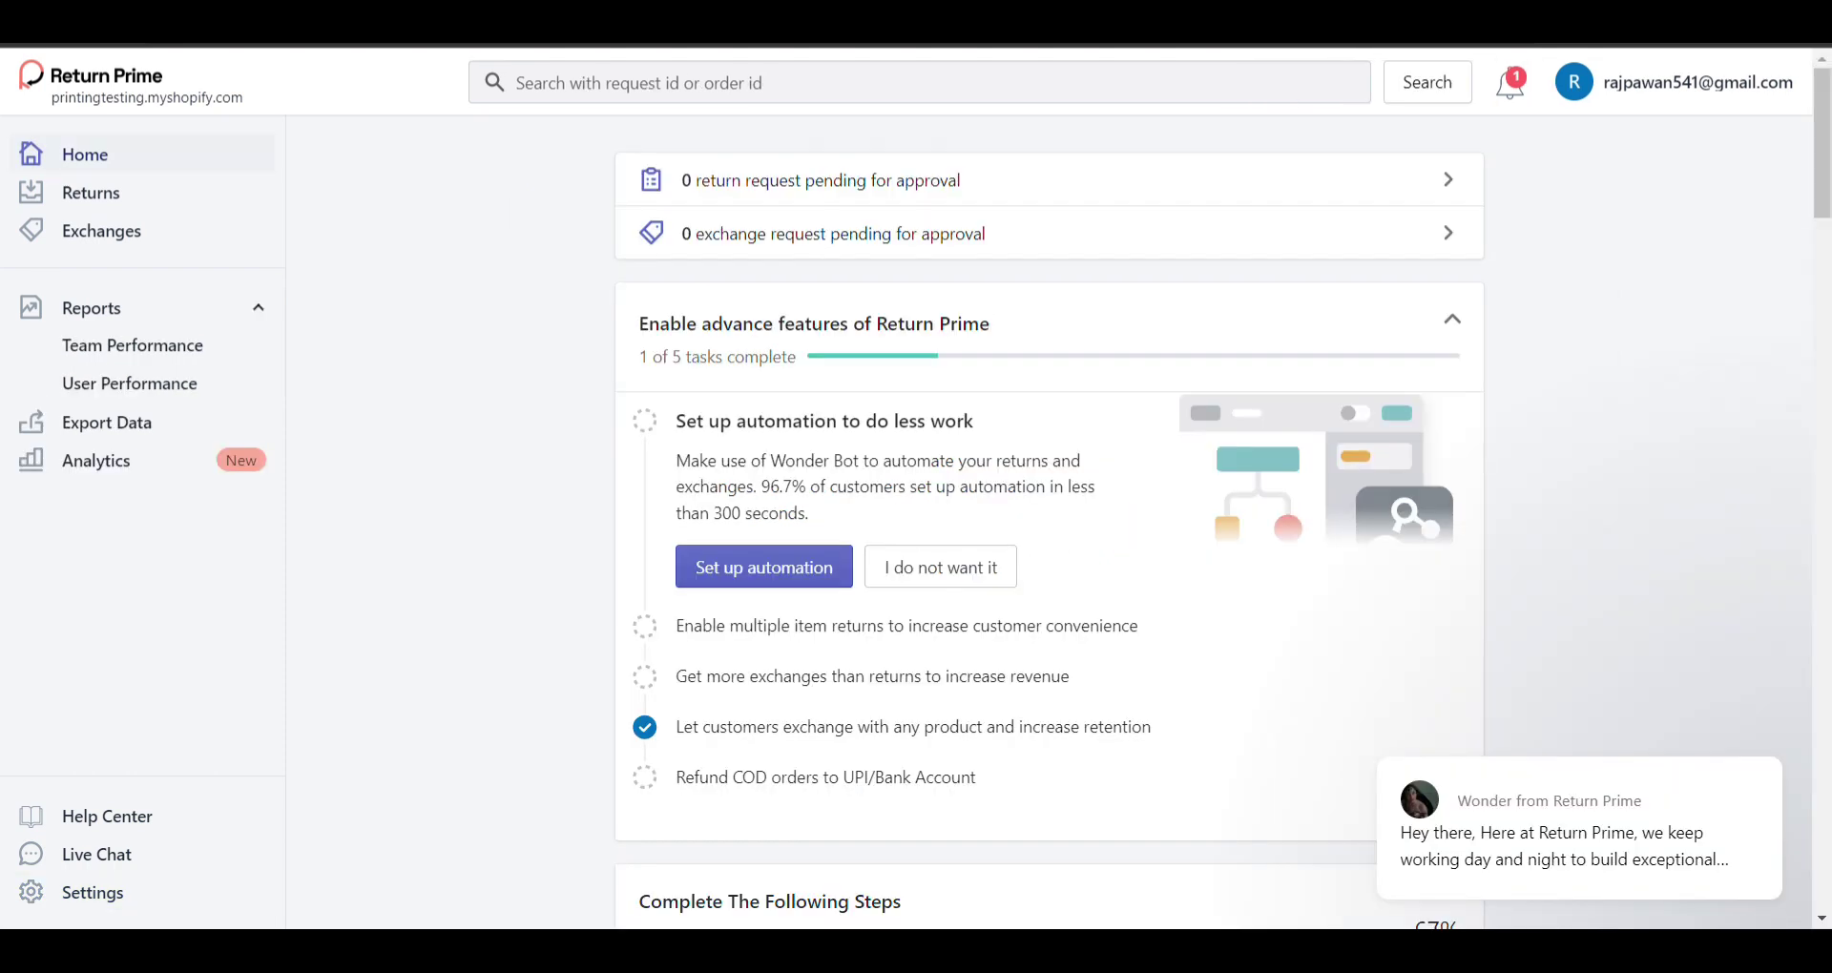